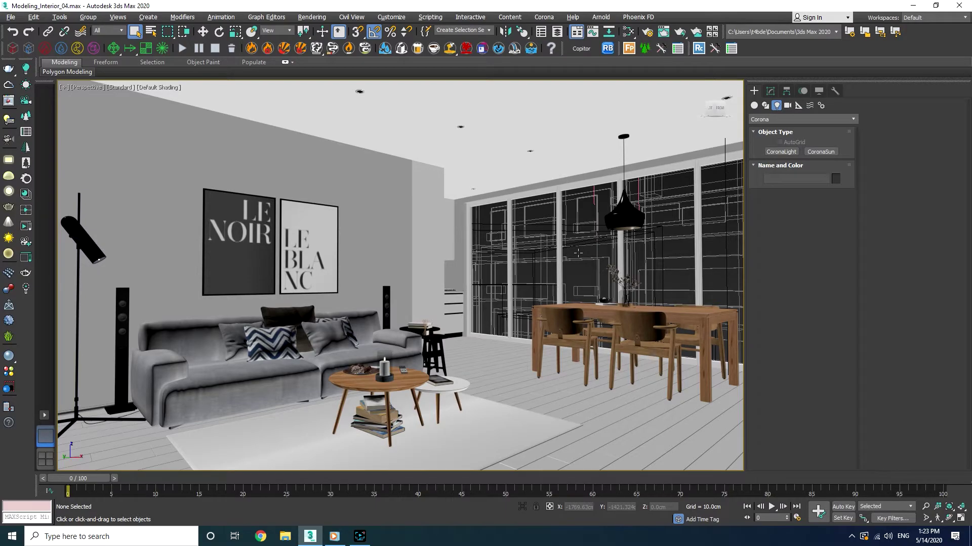
click(552, 269)
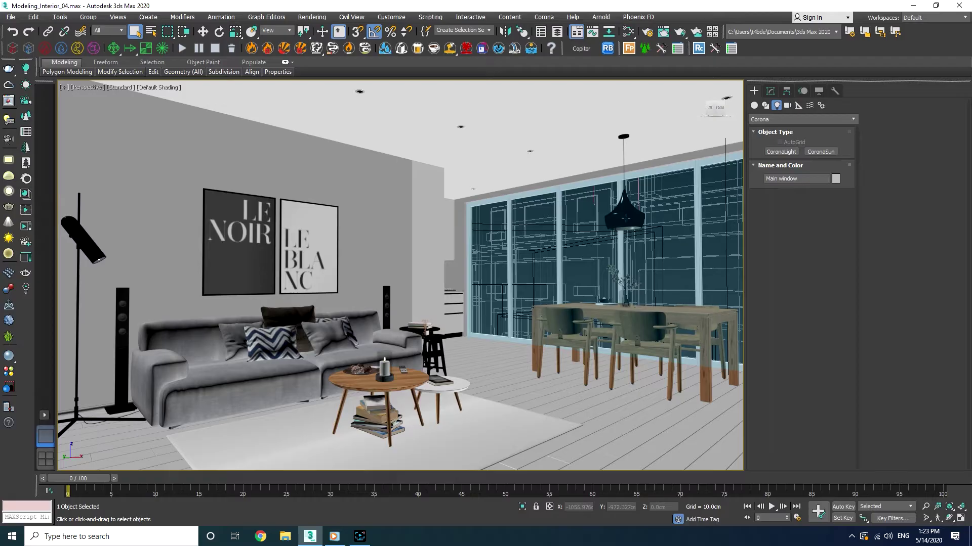
click(626, 218)
click(529, 152)
click(98, 251)
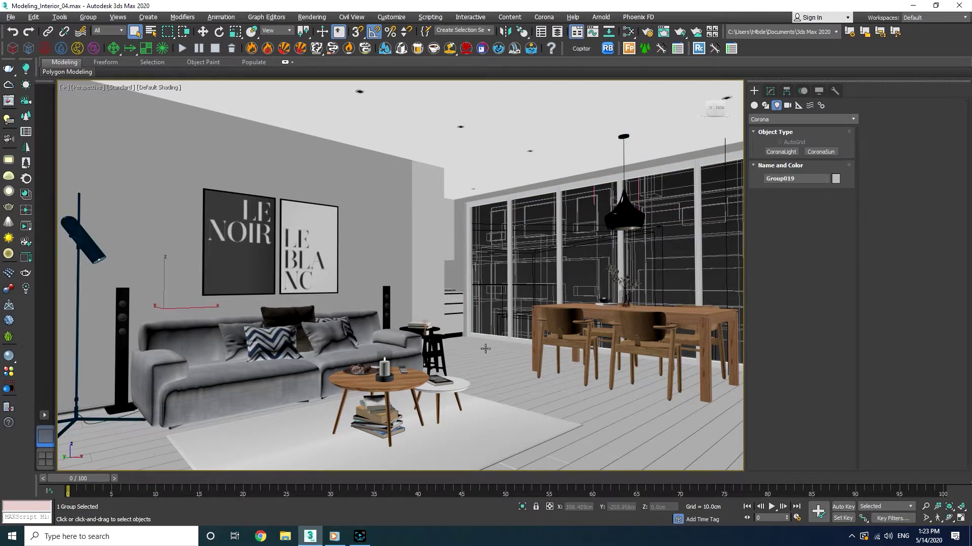
mouse_move(490, 327)
middle_down()
mouse_move(460, 311)
mouse_move(495, 311)
middle_up()
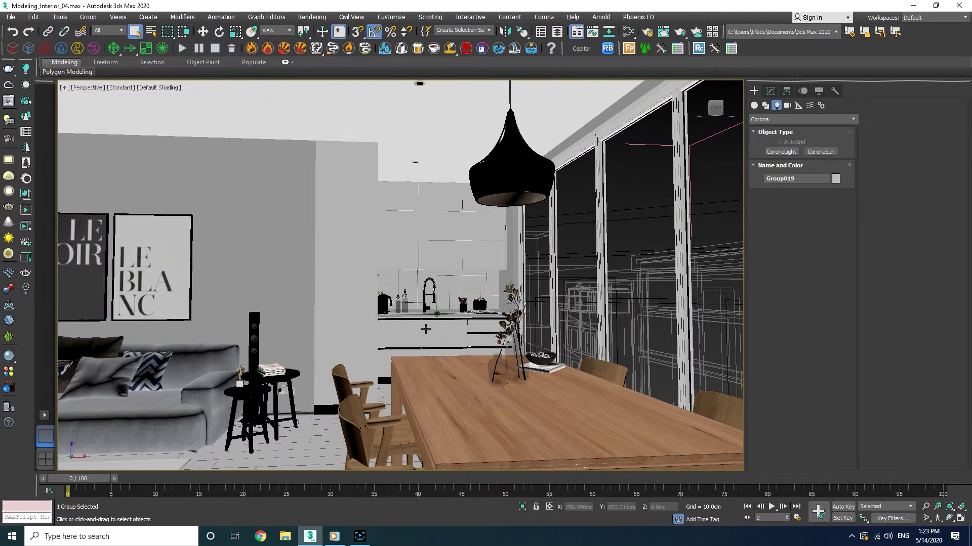
Enable the material override in the Corona render setup and assign a new CoronaMtl to it
click(647, 33)
drag(693, 67, 664, 26)
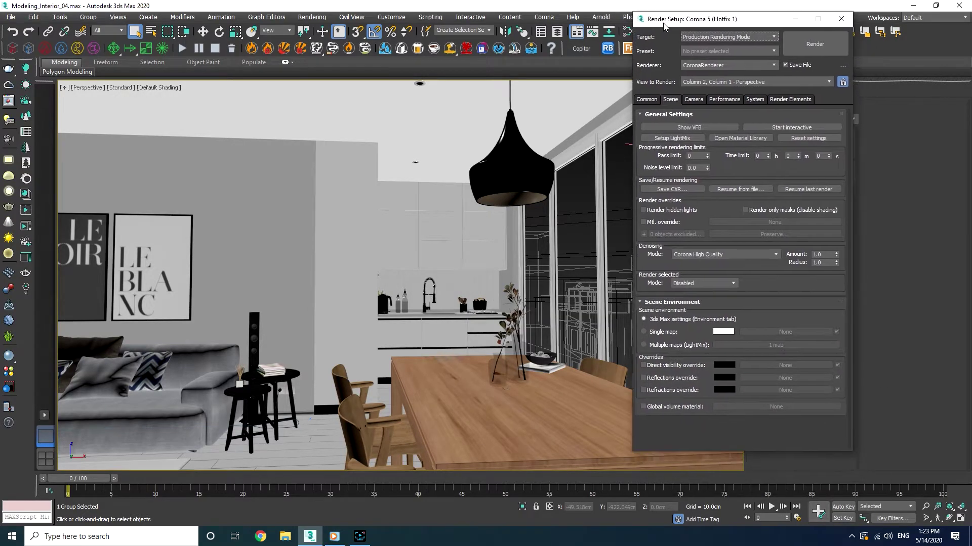
drag(656, 454, 657, 503)
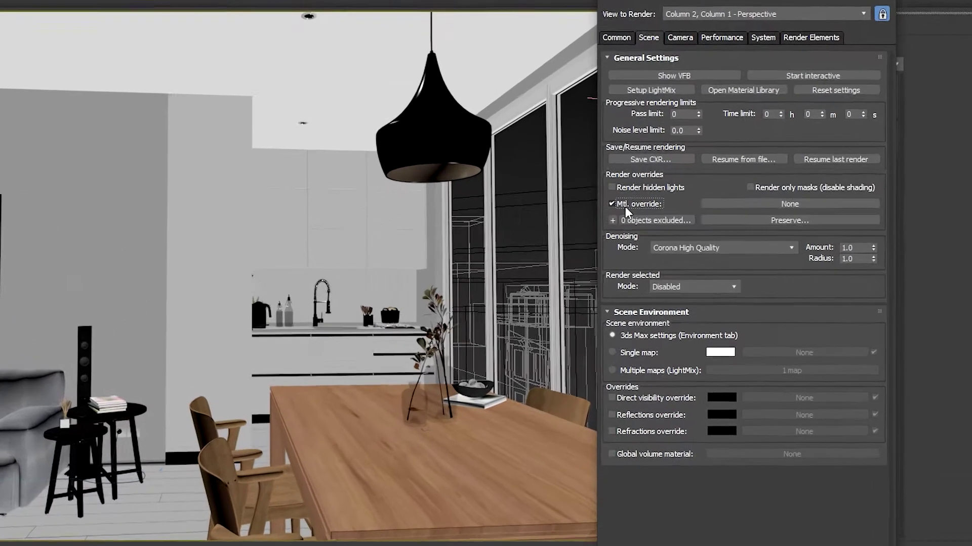
click(644, 222)
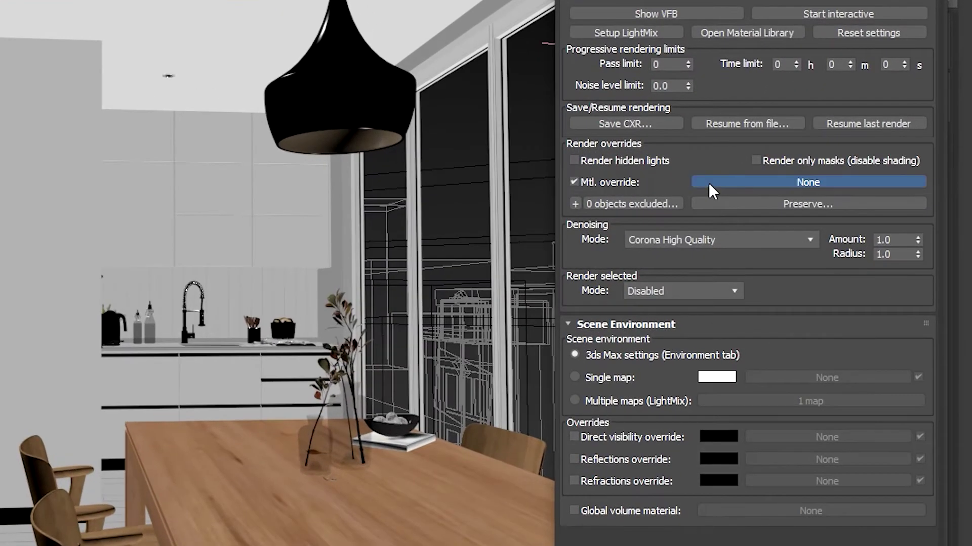
click(709, 183)
double_click(159, 344)
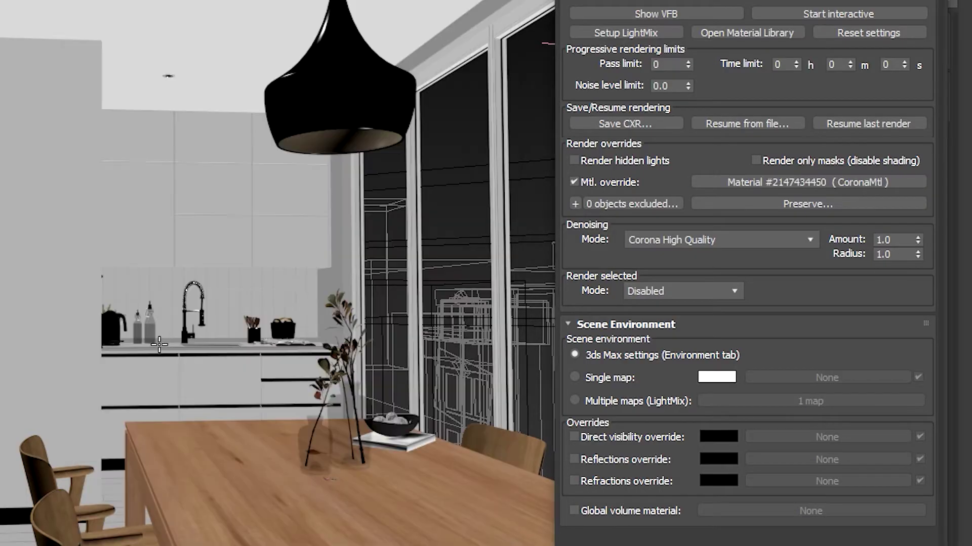
Preserve light, portal and glass materials from the material override, and close the render setup
click(740, 204)
click(661, 157)
click(657, 172)
click(651, 185)
click(850, 113)
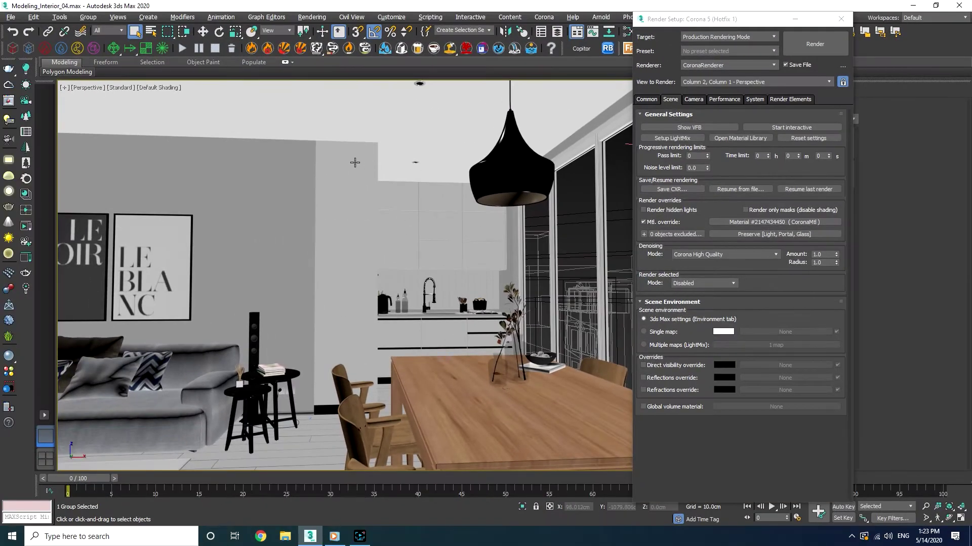
click(841, 19)
Isolate the room's wall object and view it from outside
click(514, 250)
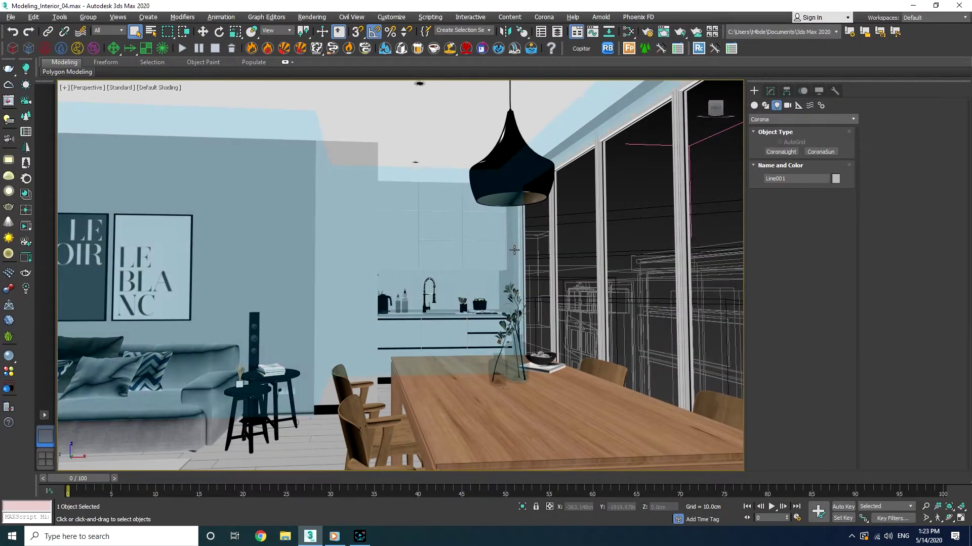
key(alt+q)
alt+middle_drag(503, 282, 384, 317)
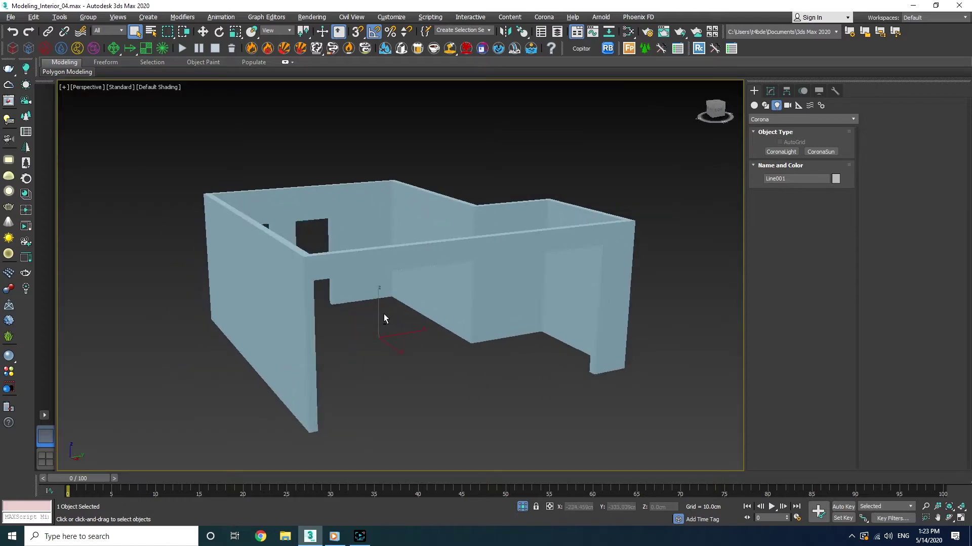
Draw a 260 × 574.5 cm plane across the large window opening, using AutoGrid and snapping to the opening's corners
click(754, 105)
click(820, 194)
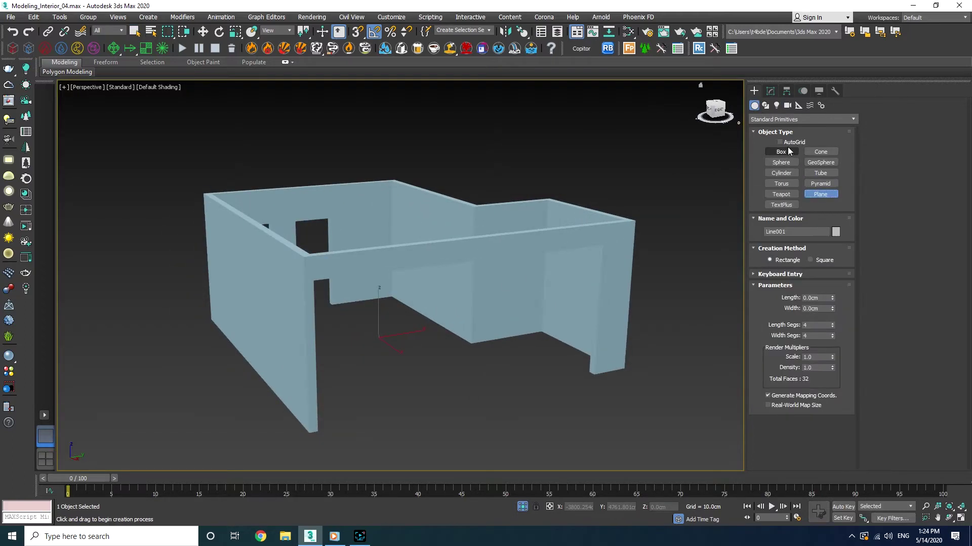
click(357, 32)
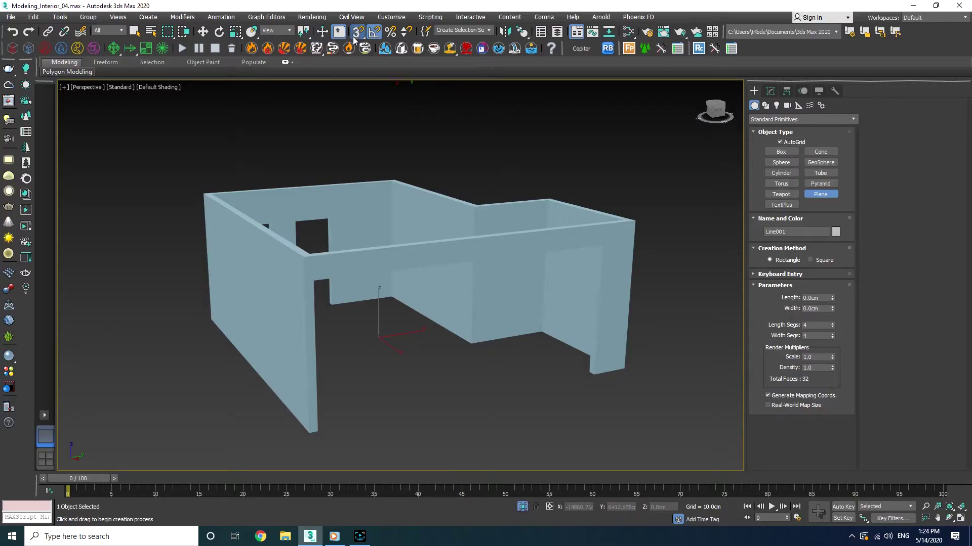
drag(621, 249, 315, 432)
Reduce the window plane to 1 length segment and 1 width segment, with edged faces shown
right_click(832, 336)
right_click(832, 325)
alt+middle_drag(468, 248, 511, 274)
key(F4)
mouse_move(488, 314)
alt+middle_down()
mouse_move(466, 321)
mouse_move(582, 324)
mouse_move(435, 312)
alt+middle_up()
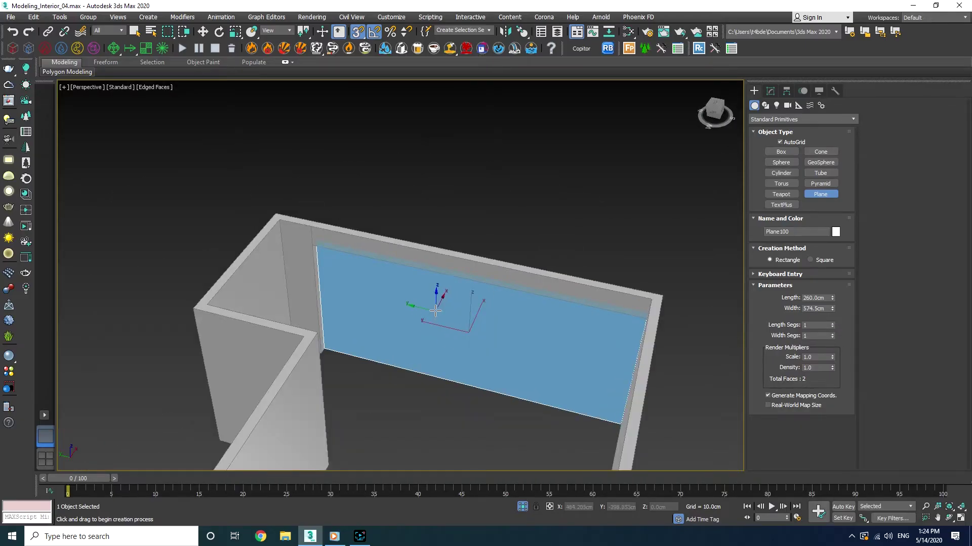
right_click(435, 312)
Create a CoronaPortalMtl in the Slate Material Editor and assign it to the window plane
key(w)
click(770, 91)
middle_drag(470, 285, 491, 272)
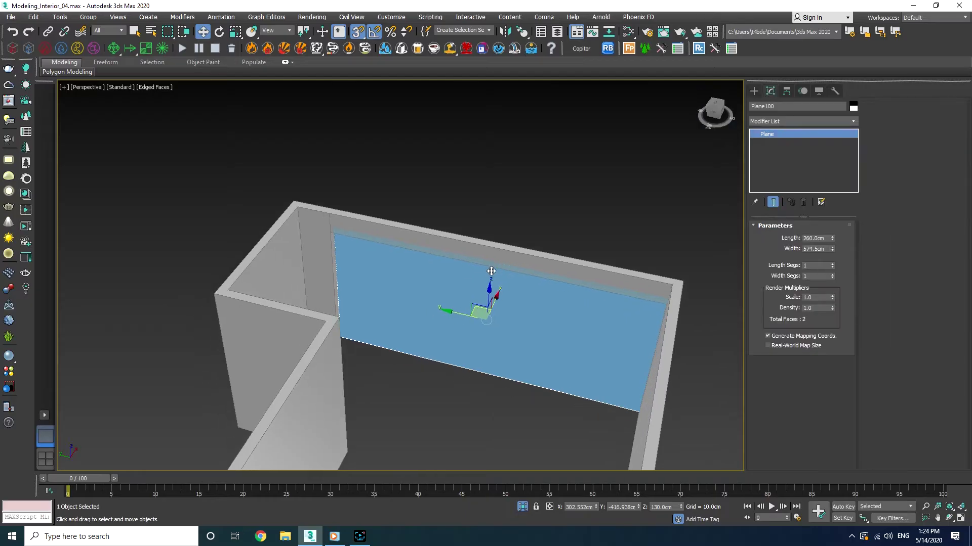
key(m)
drag(105, 401, 195, 389)
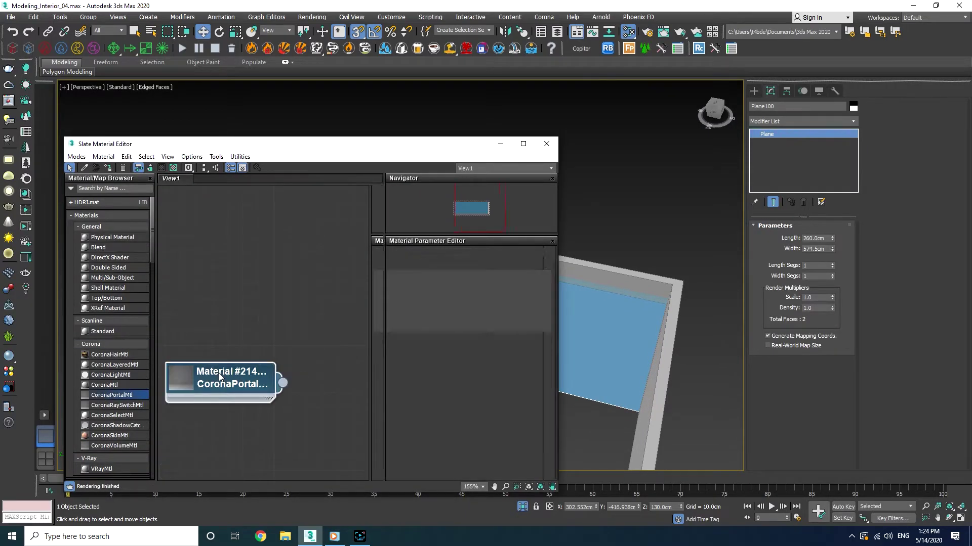
click(135, 169)
click(546, 144)
Exit isolation and return to the full interior in default shading without edged faces
scroll(456, 282, down, 3)
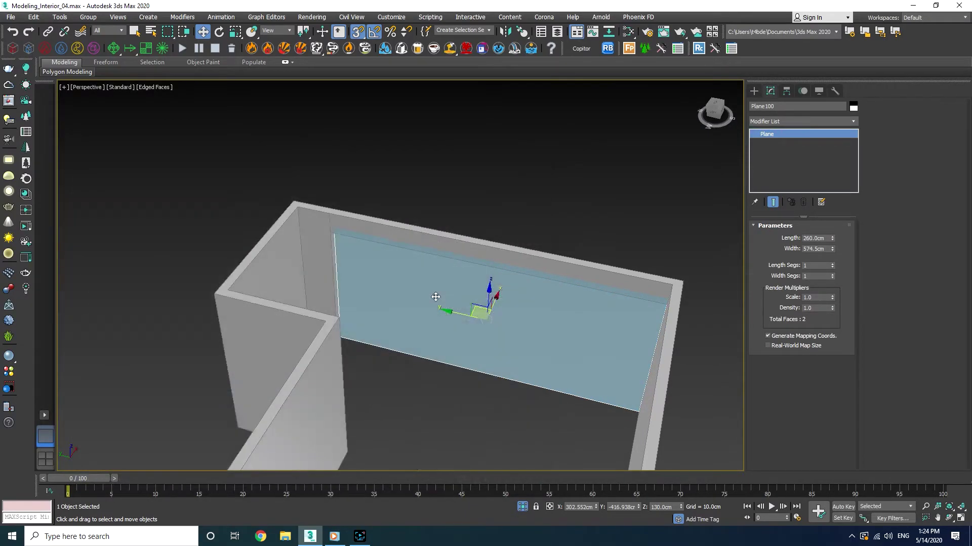
alt+middle_drag(455, 282, 444, 270)
click(522, 507)
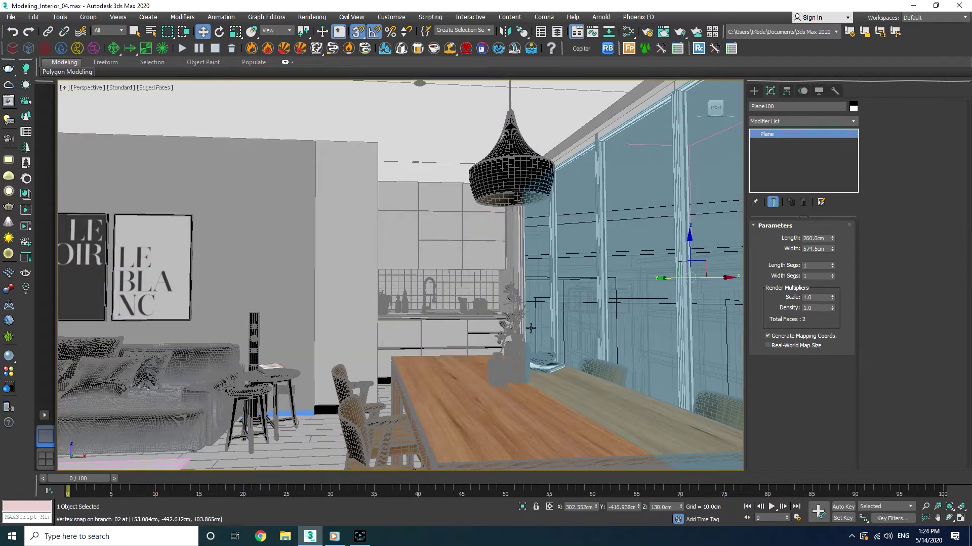
scroll(534, 329, up, 2)
alt+middle_drag(573, 330, 460, 353)
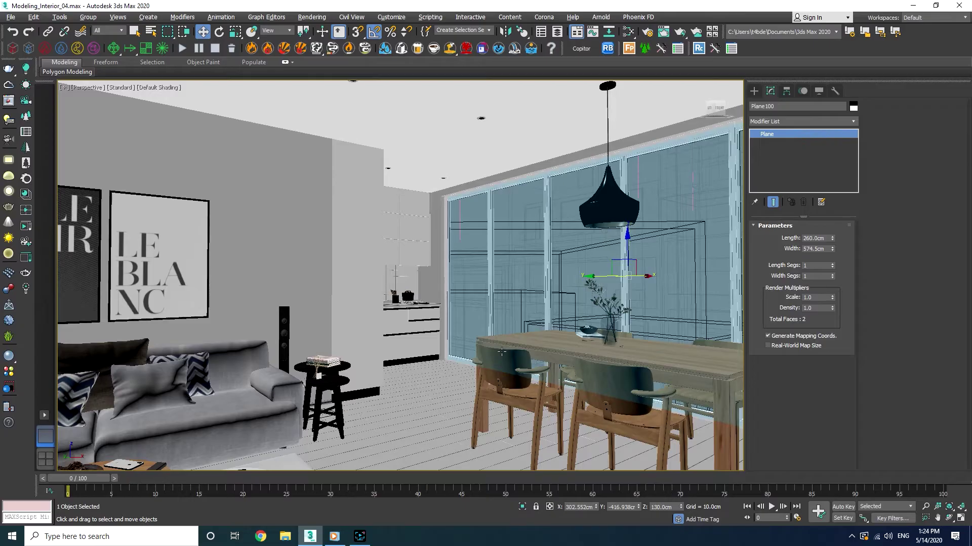
Show the multi-viewport layout with the lower-left viewport set to the front view and the building framed in the top view
key(alt+w)
key(f)
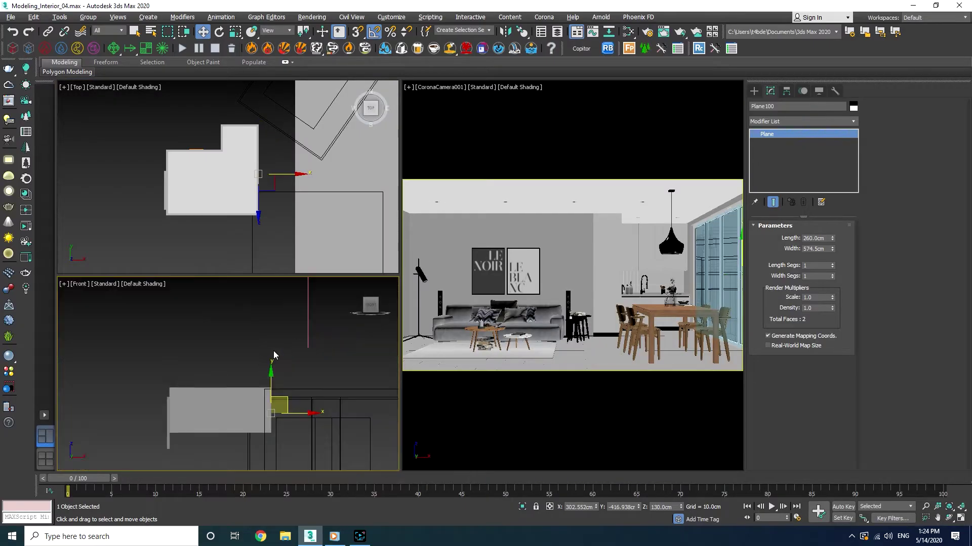
middle_drag(237, 209, 223, 211)
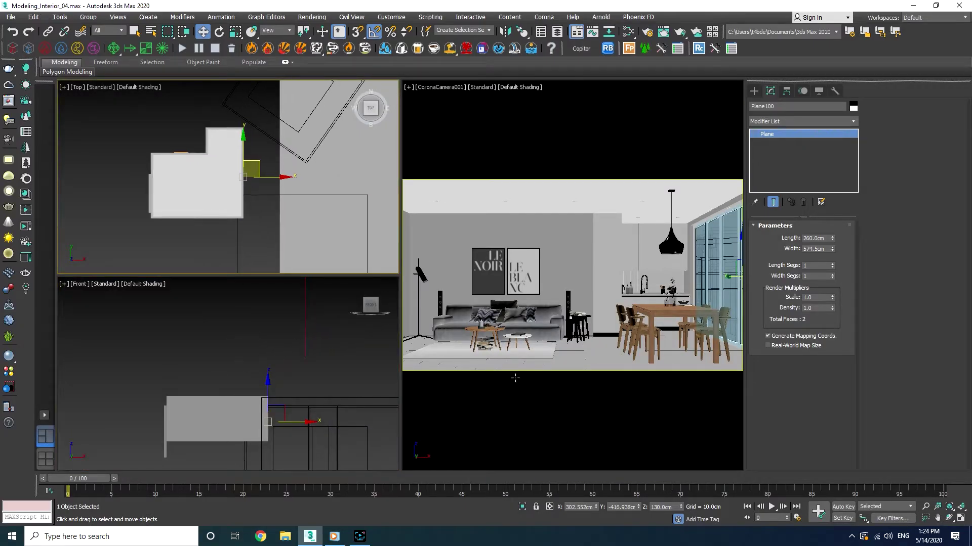
With AutoGrid off, create a targeted Corona Sun high outside the window wall, aimed into the room, at about X 844, Y -566, Z 1237 cm
click(753, 91)
click(777, 105)
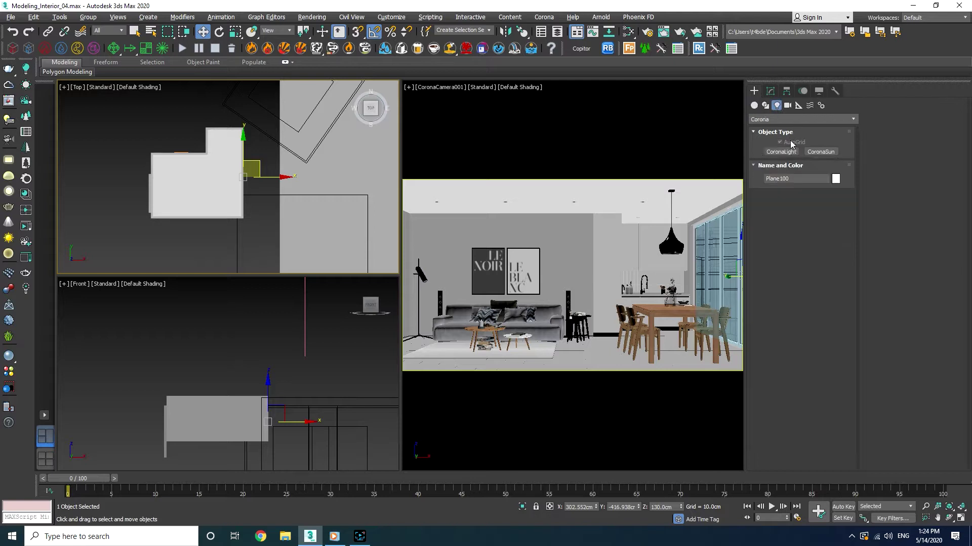
click(821, 152)
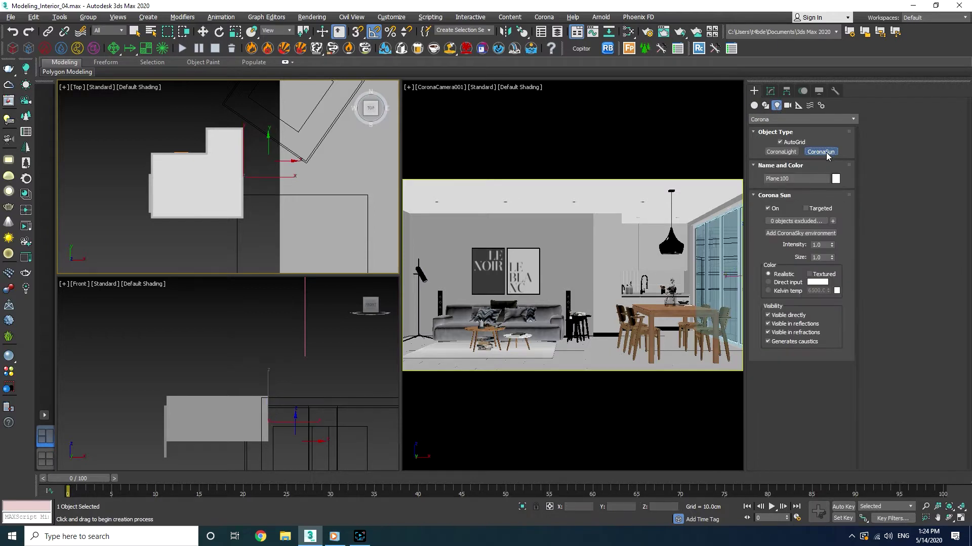
click(254, 204)
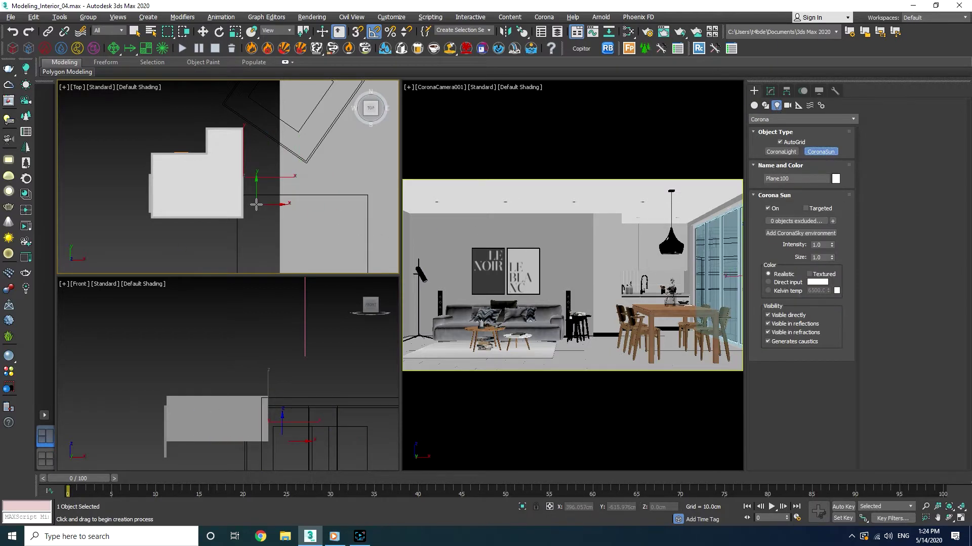
click(780, 143)
drag(334, 172, 217, 181)
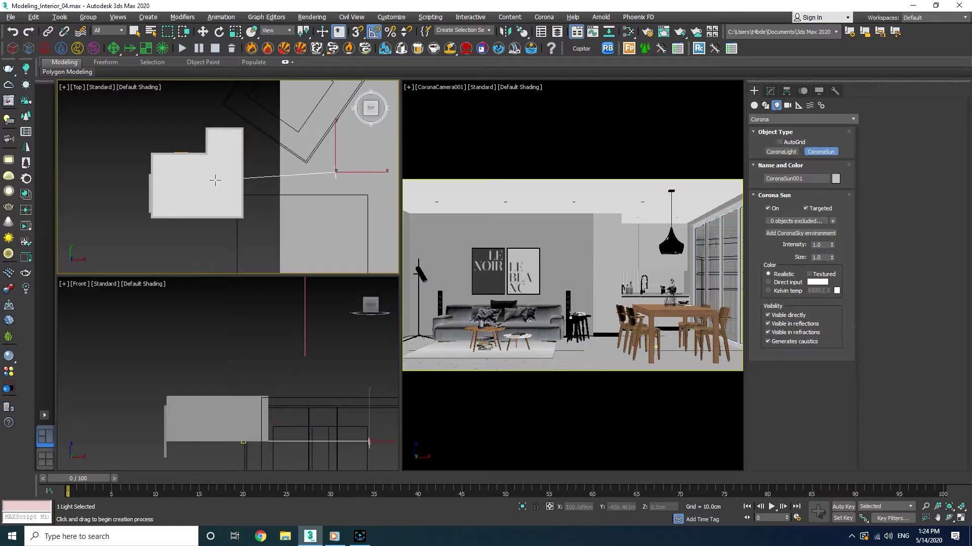
click(160, 23)
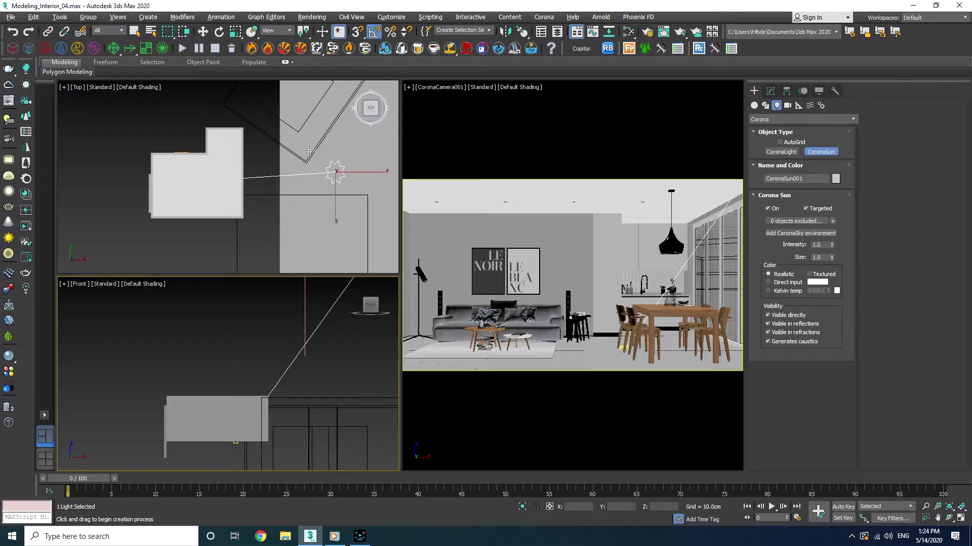
key(w)
drag(346, 162, 328, 187)
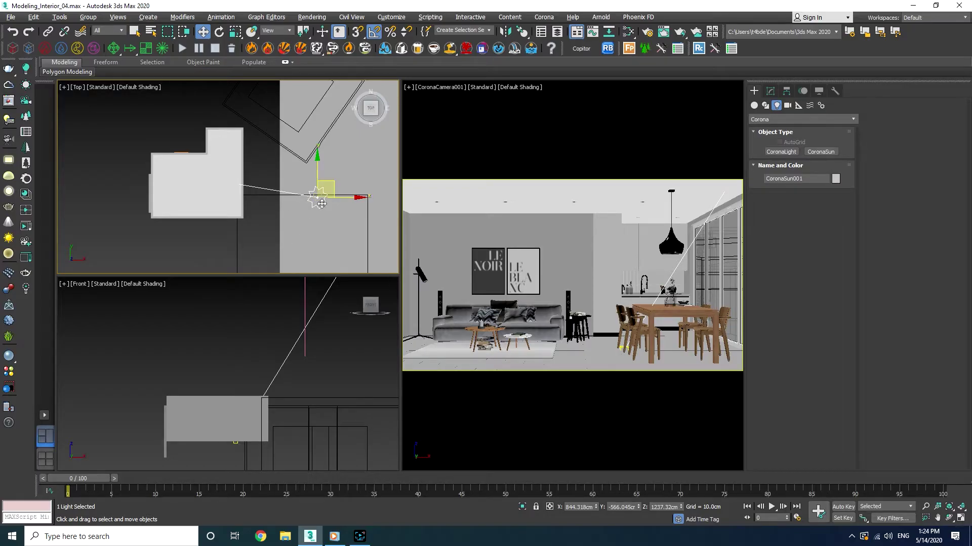
Add the CoronaSky environment from the sun's settings and check the environment map in Environment and Effects
click(771, 92)
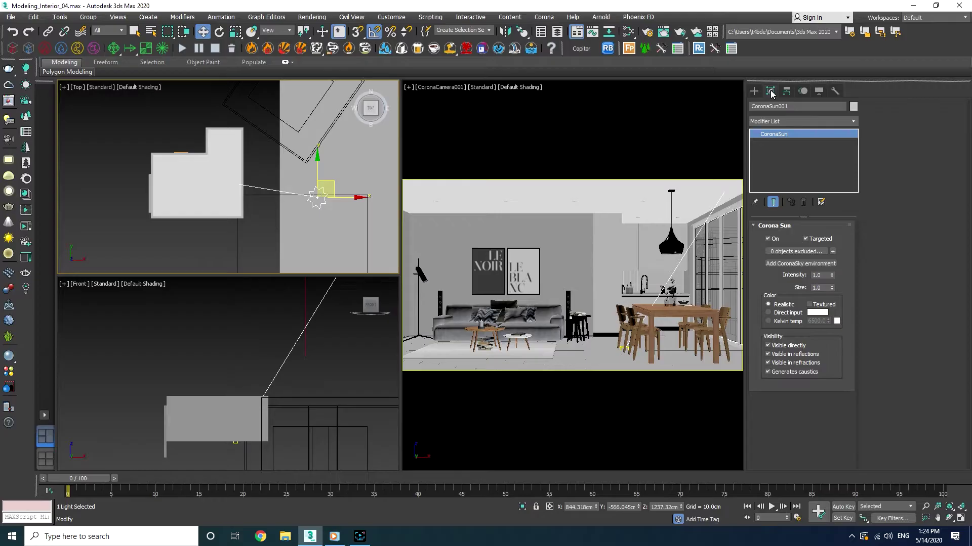
click(804, 264)
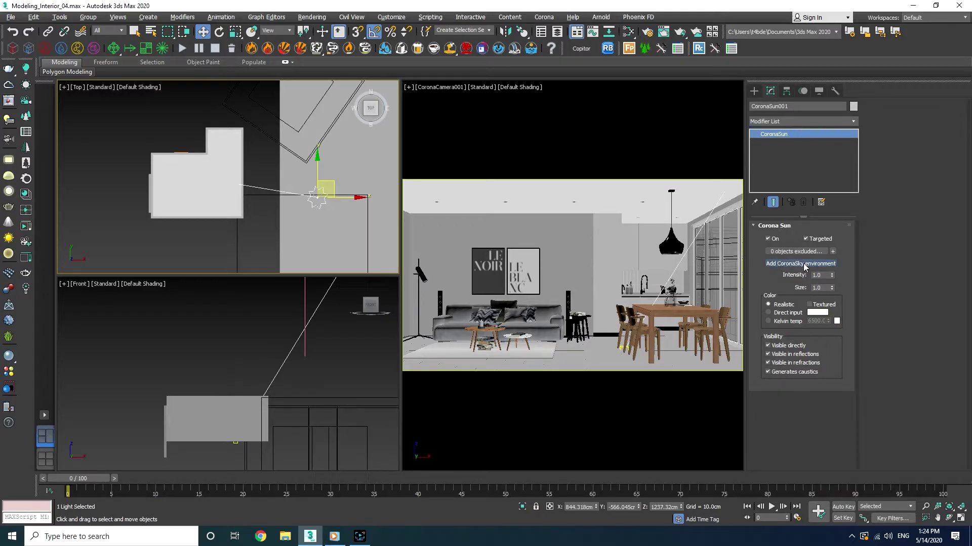
key(8)
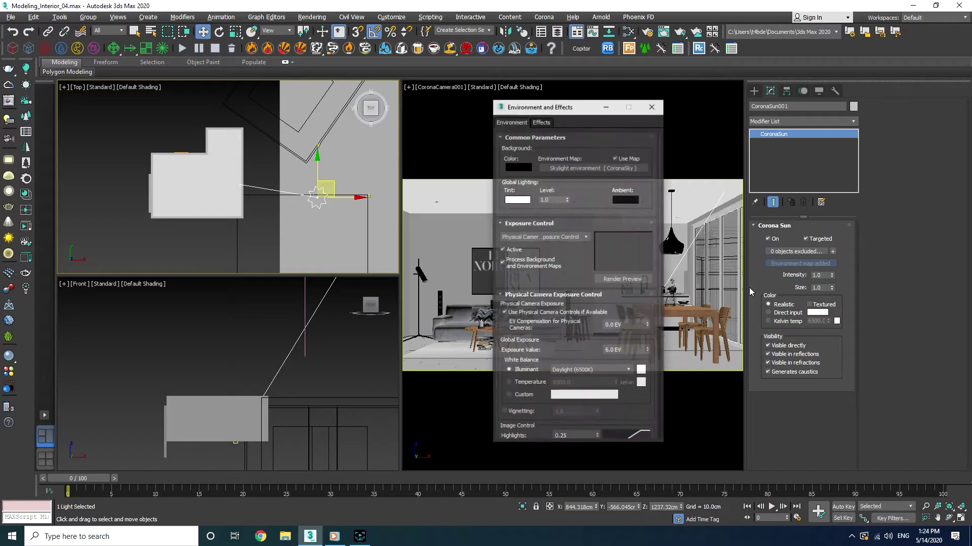
click(652, 106)
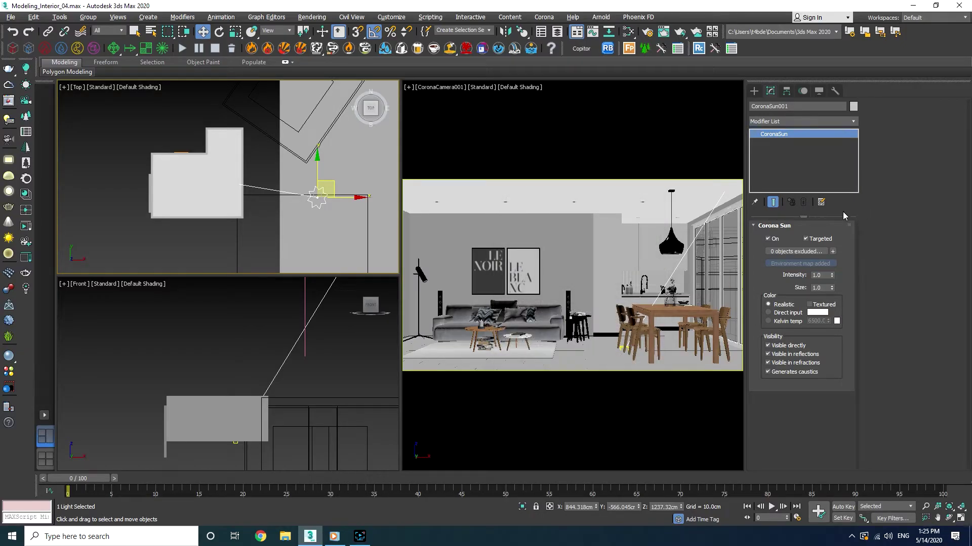
Start an interactive Corona render of the camera view and set its highlight compression to 10
click(26, 226)
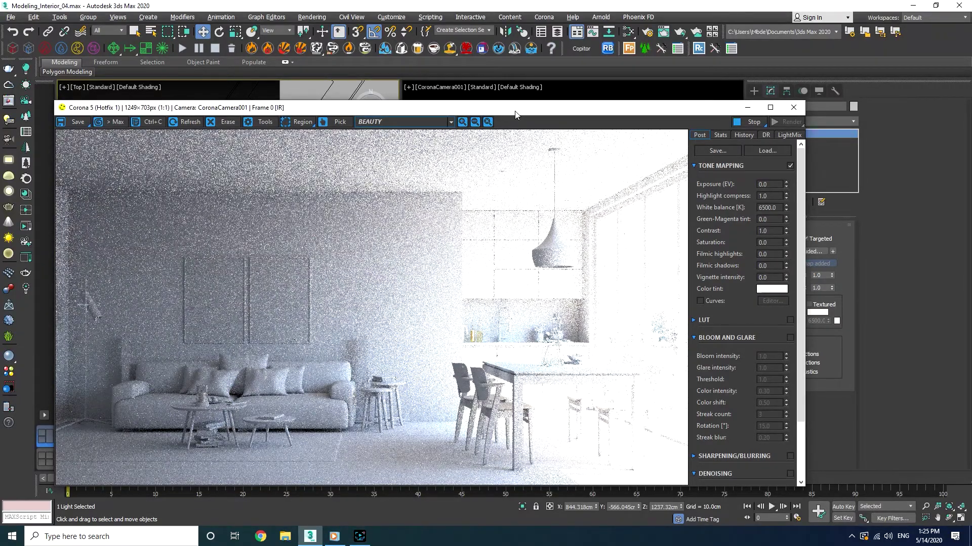
text(2)
key(Return)
text(3)
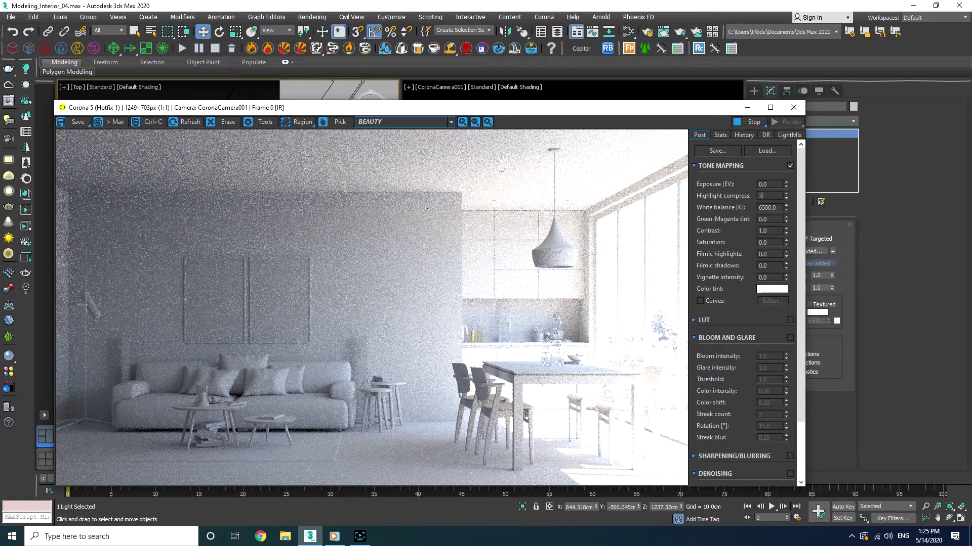
key(Return)
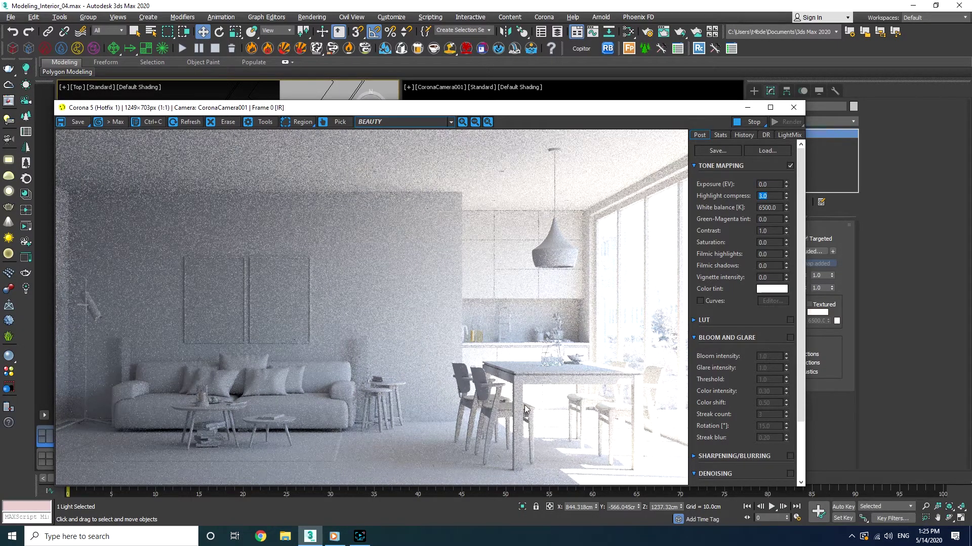
key(Return)
text(5)
key(BackSpace)
text(6)
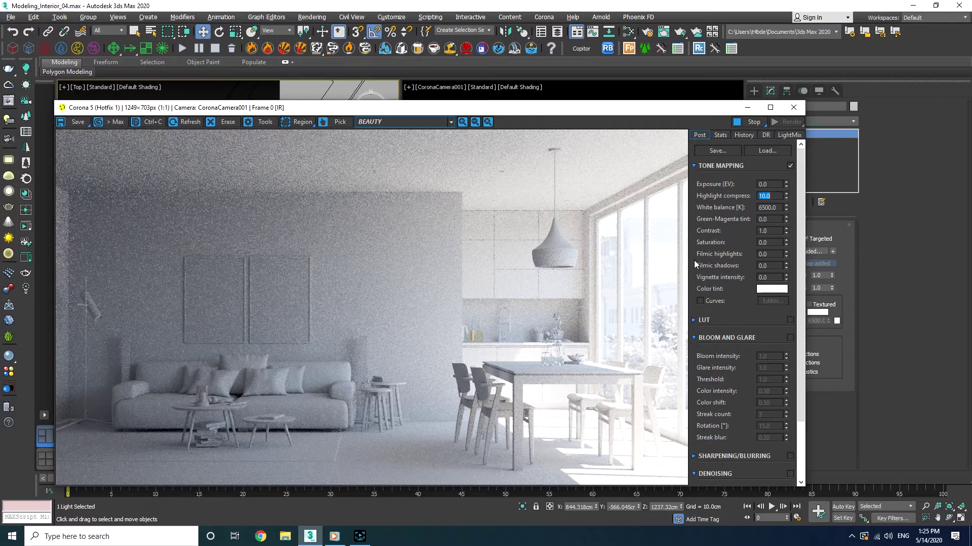
click(764, 231)
drag(605, 115, 532, 140)
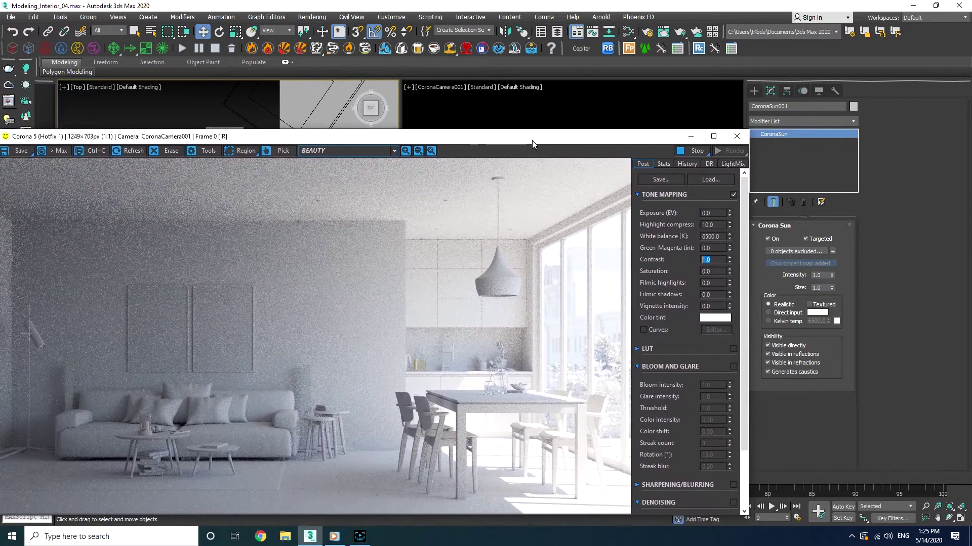
Bring the CoronaSky environment map from Environment and Effects into the Slate Material Editor as an instance
click(871, 309)
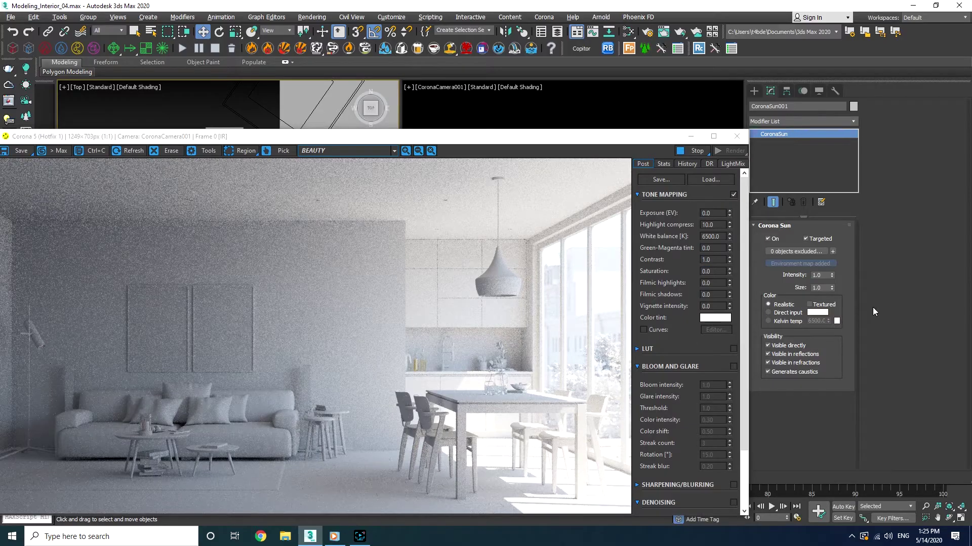
key(8)
drag(530, 107, 820, 157)
click(627, 33)
drag(413, 143, 529, 129)
scroll(412, 334, down, 5)
middle_drag(410, 338, 373, 359)
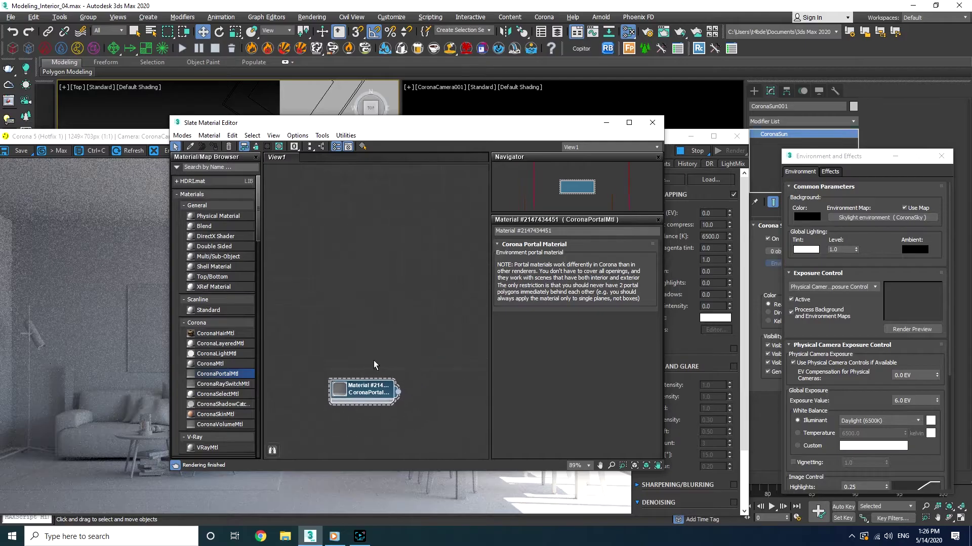
drag(883, 217, 368, 282)
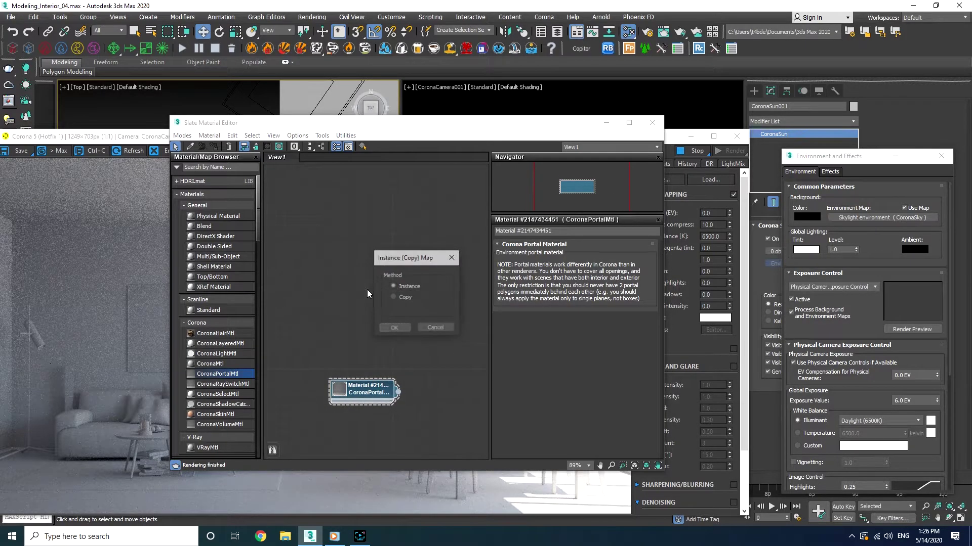
click(393, 330)
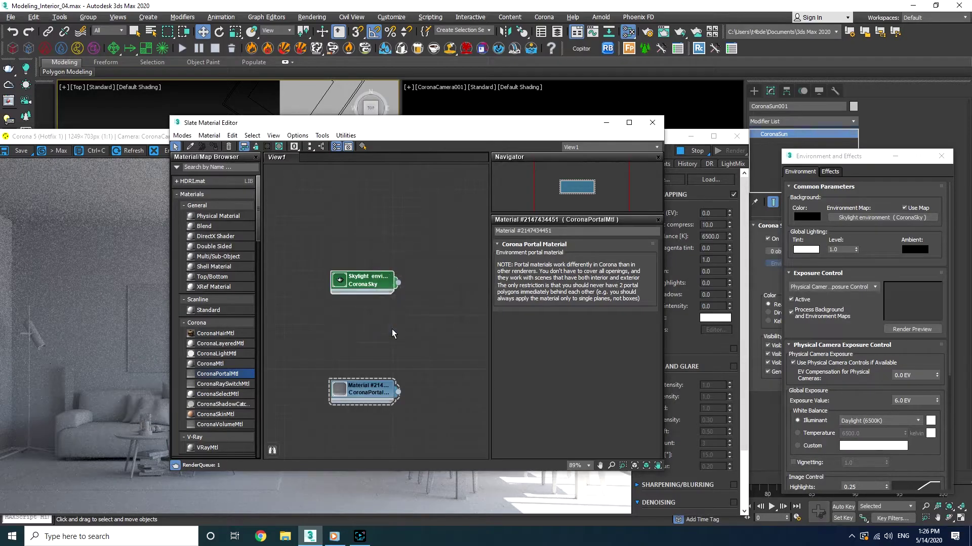
Show the CoronaSky map's parameters and set its intensity to 0.5
double_click(365, 281)
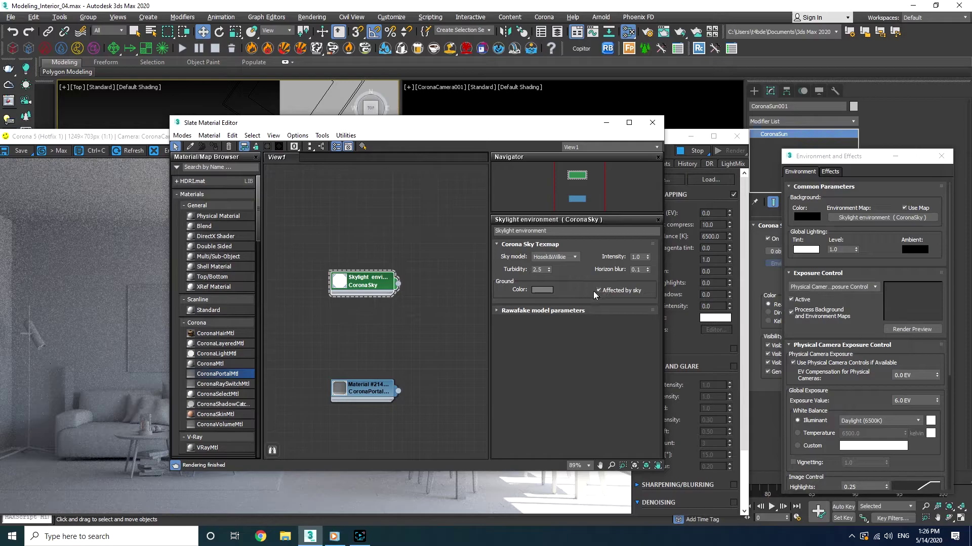
double_click(643, 256)
text(0.3)
key(BackSpace)
text(56)
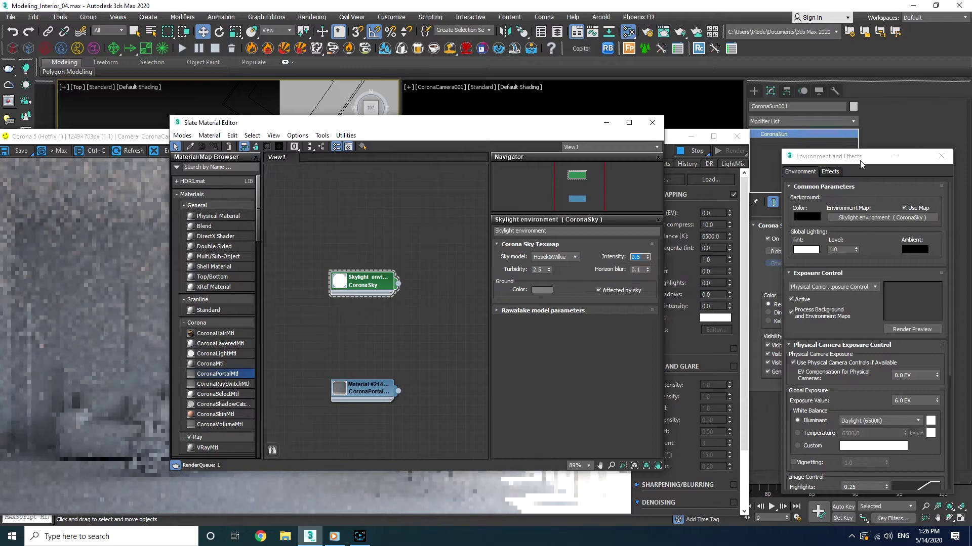
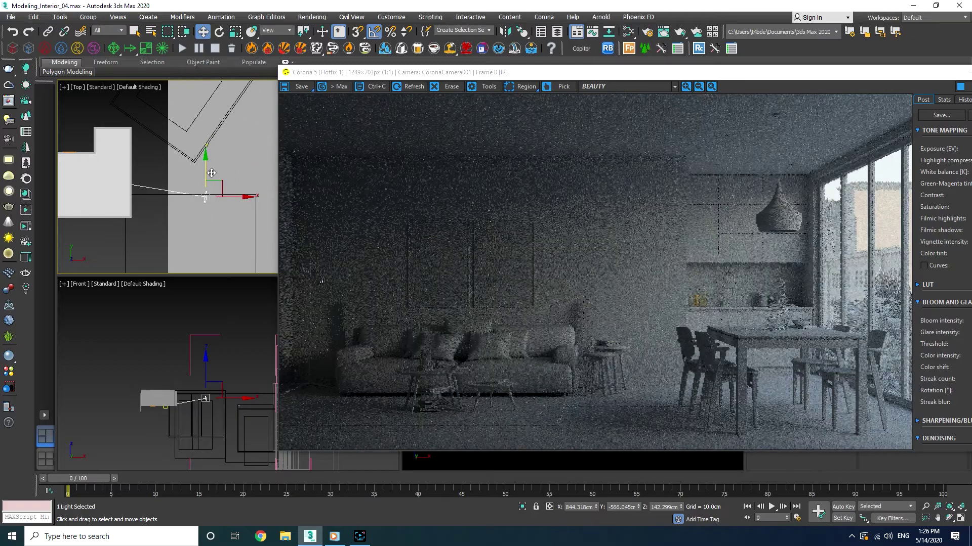
Move the Corona Sun in the top view to about X 745, Y -954 cm and check the light in the interactive render
drag(220, 183, 207, 235)
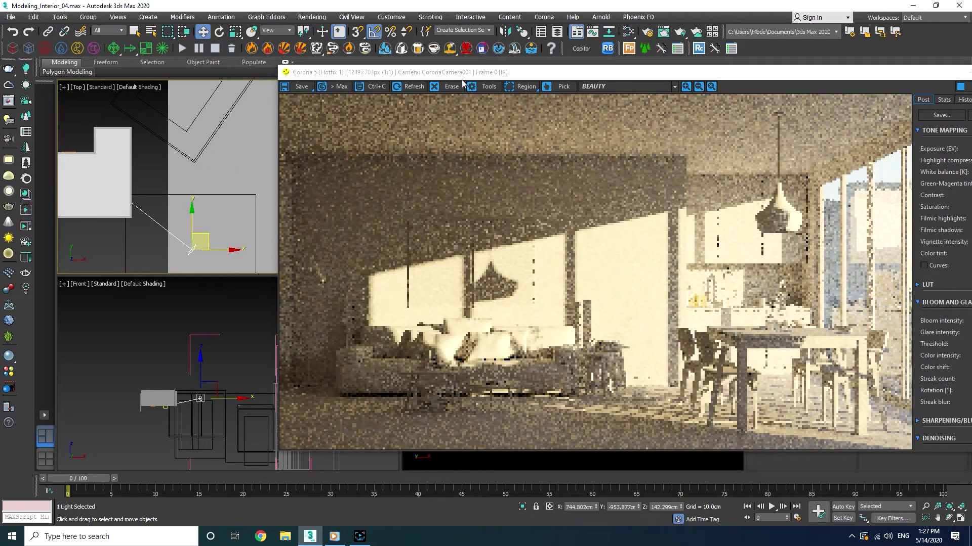
drag(471, 74, 265, 52)
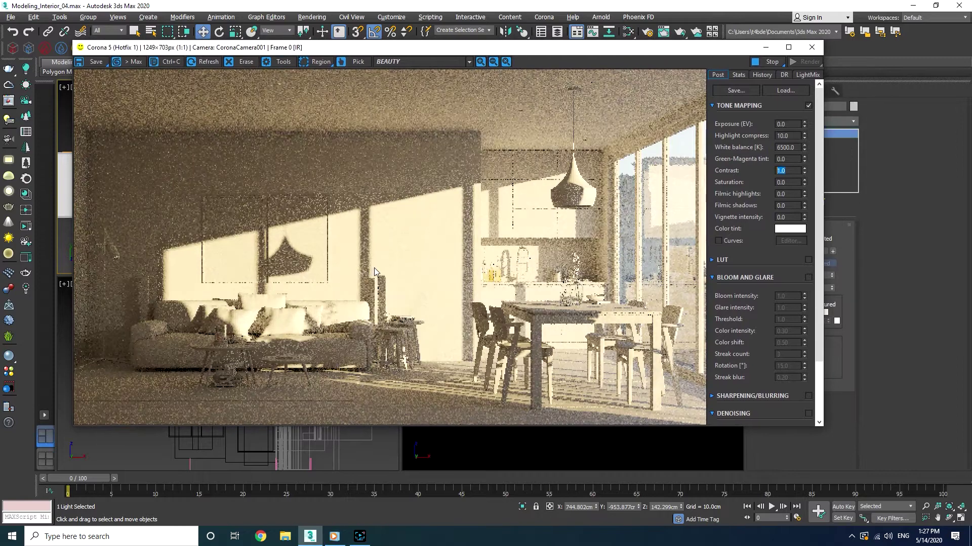
drag(429, 52, 331, 24)
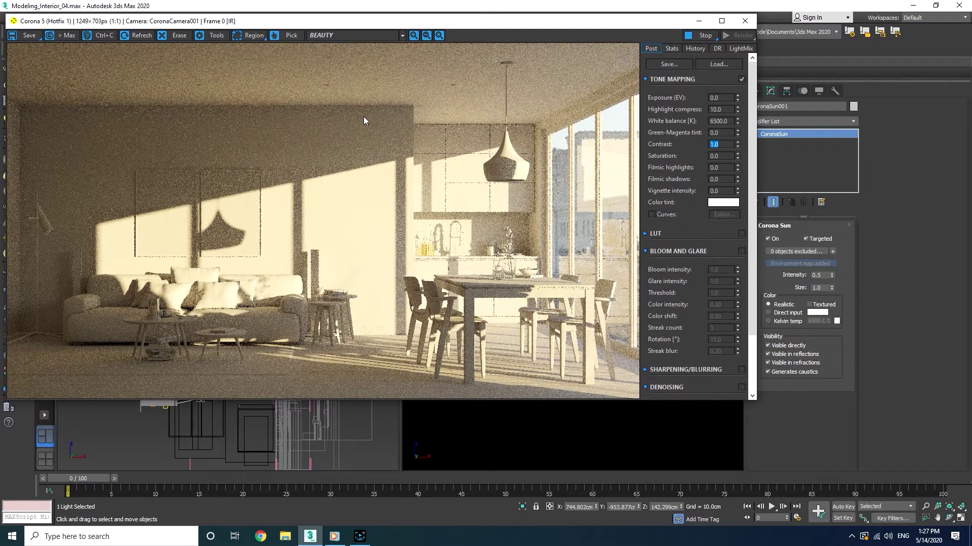
drag(290, 26, 280, 29)
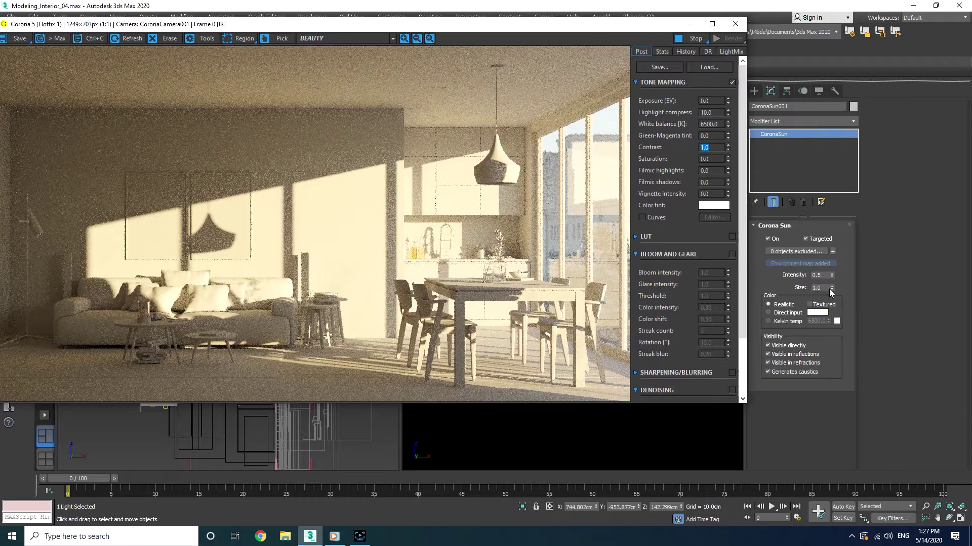
Compare shadow softness in the interactive render with sun sizes of 3 and 10, returning the size to 3
click(817, 288)
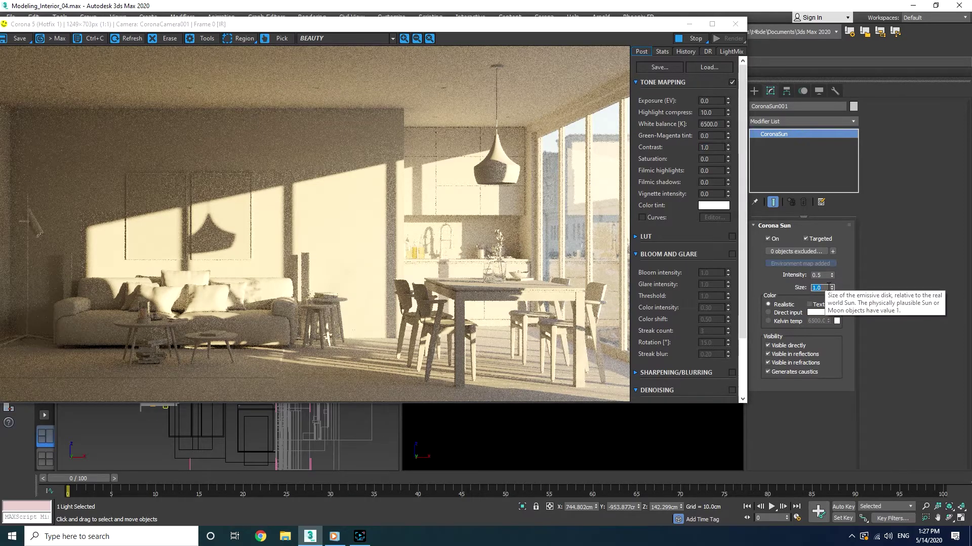
text(3.)
key(Return)
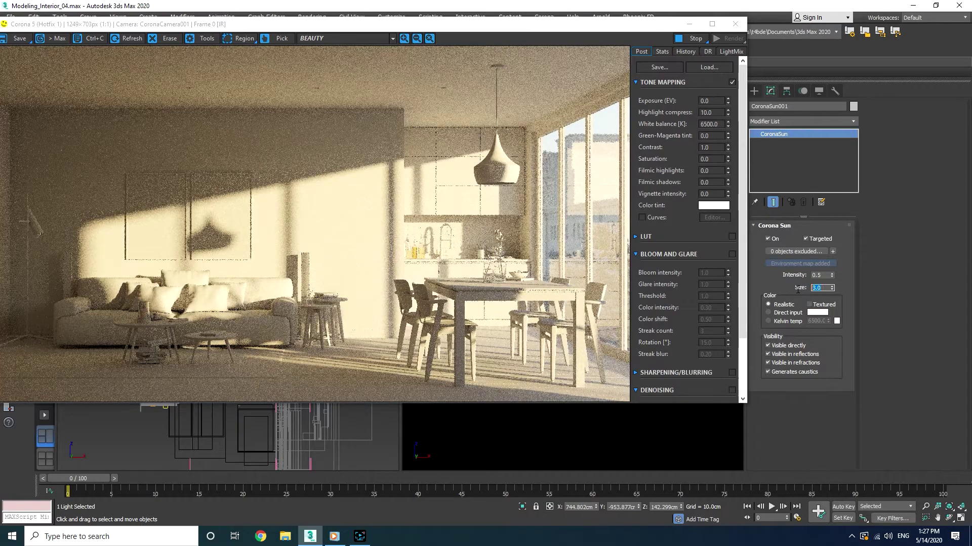
text(10)
key(Return)
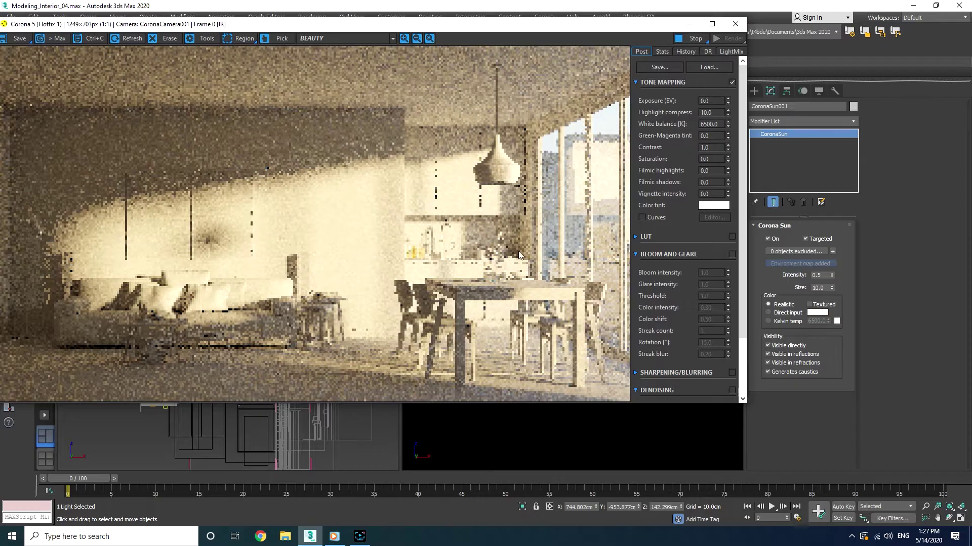
double_click(818, 288)
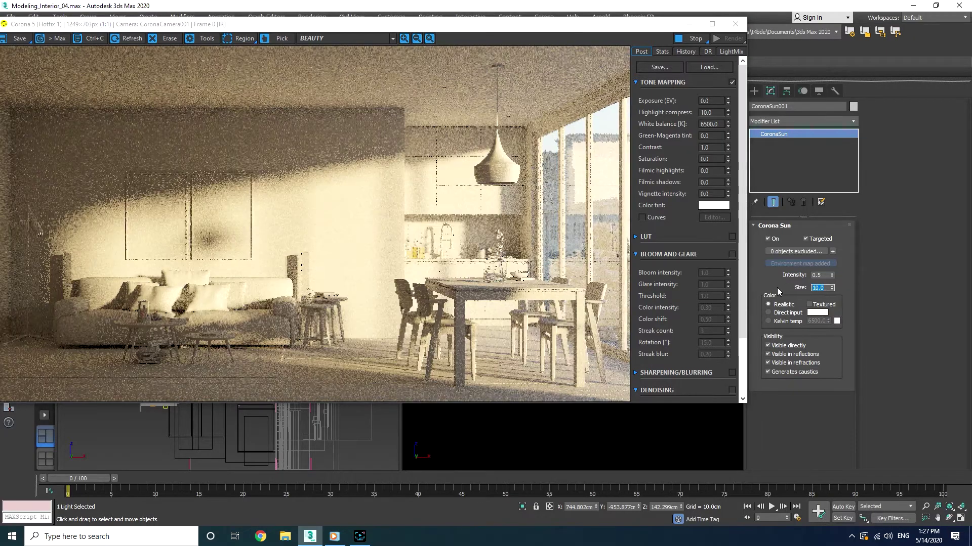
text(3)
key(Return)
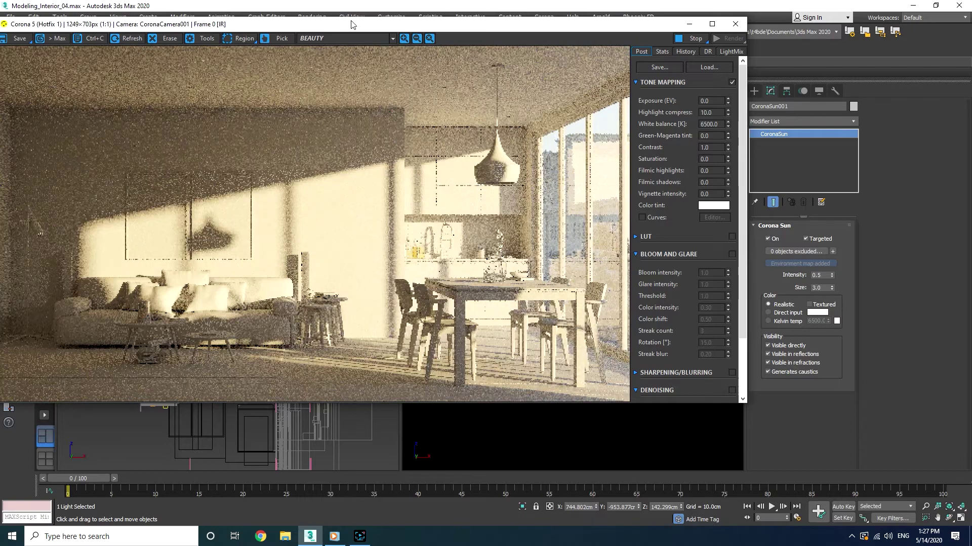
Raise the Corona Sun in the front view to a height of about 886 cm at about X 917 cm
drag(353, 24, 724, 307)
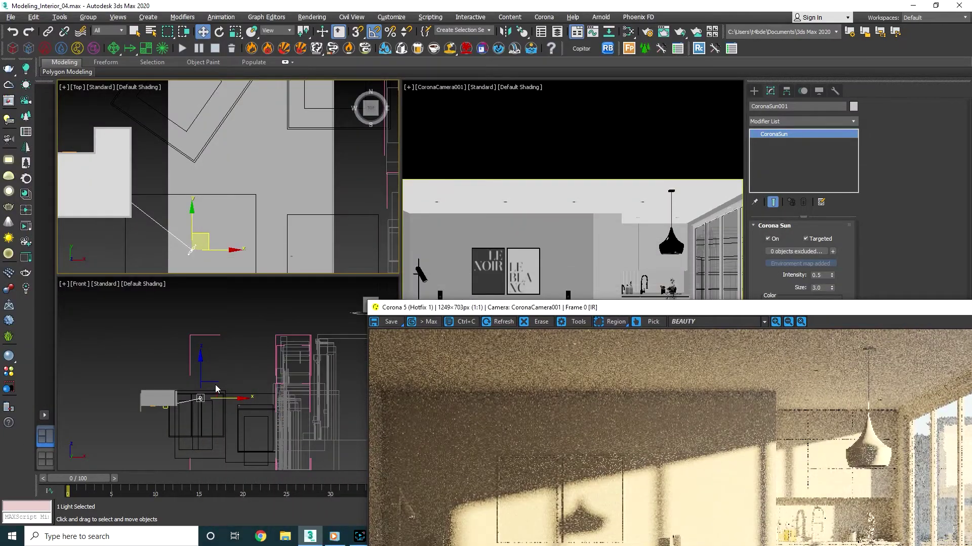
drag(216, 389, 218, 344)
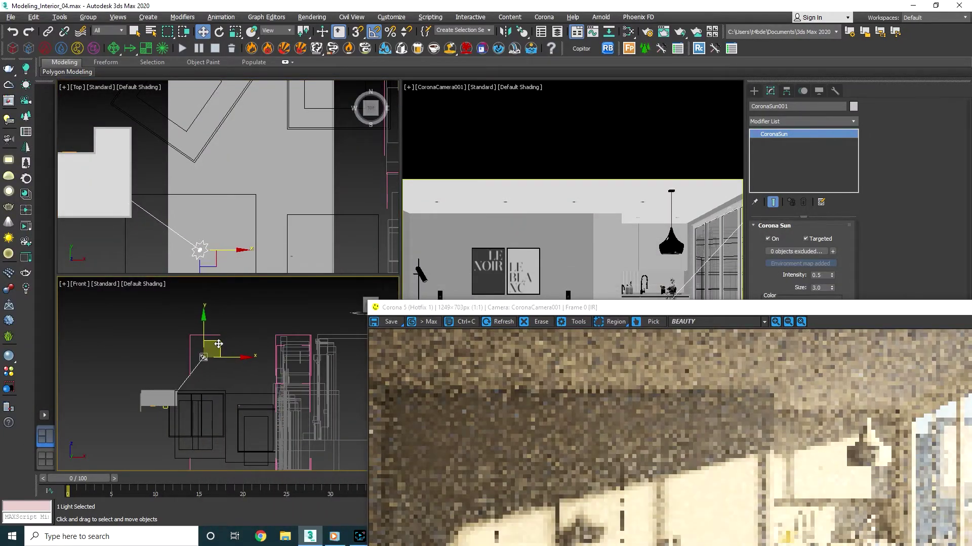
click(201, 249)
drag(513, 310, 159, 92)
Set the Corona Sun's size to 20
double_click(819, 288)
text(20)
key(Return)
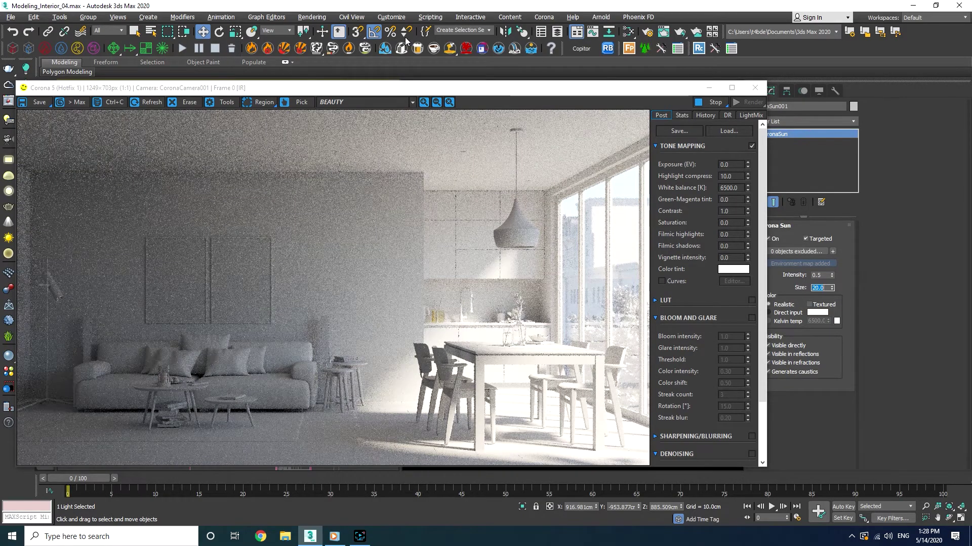
Move the Corona Sun in the top view beyond the building's opposite end, to about X -419, Y -864 cm, and check the render
drag(375, 89, 506, 348)
middle_drag(240, 218, 308, 212)
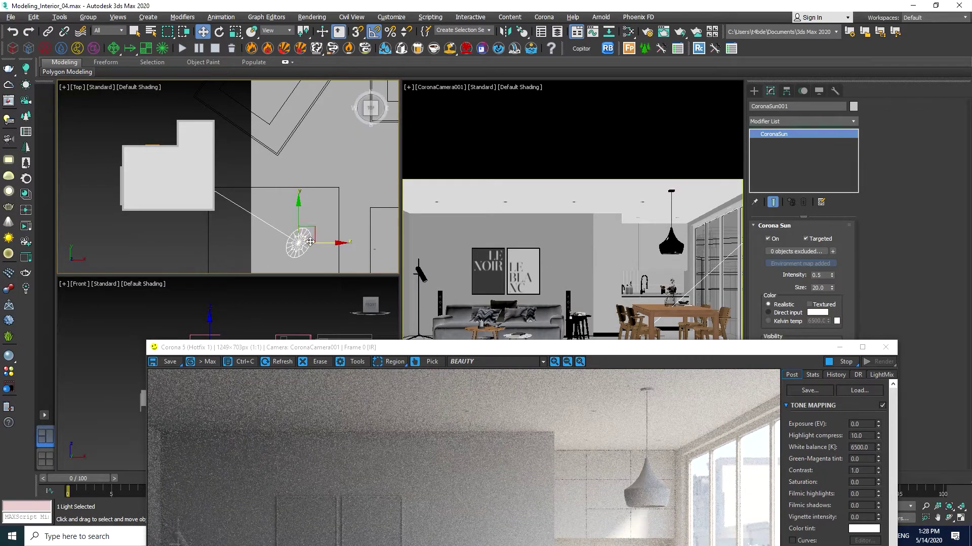
drag(310, 238, 133, 227)
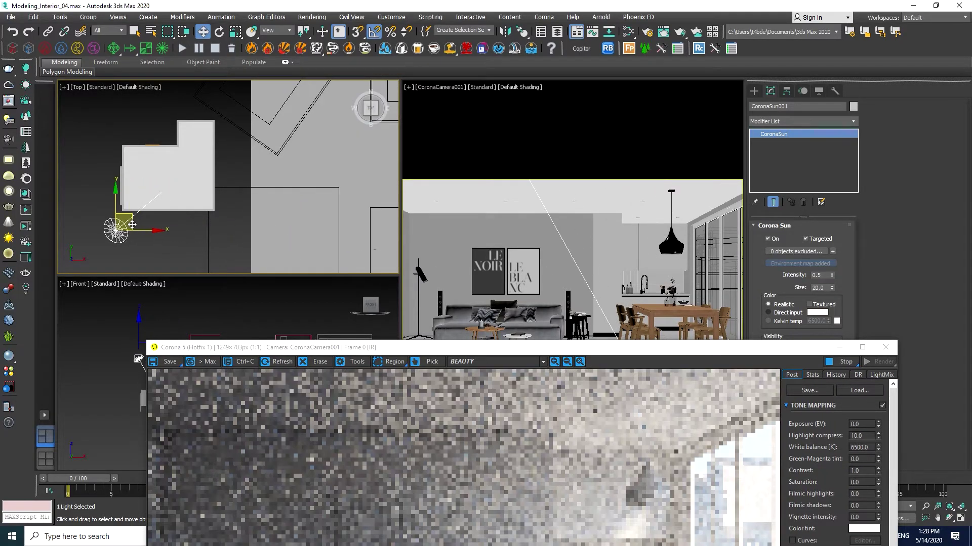
drag(433, 352, 310, 97)
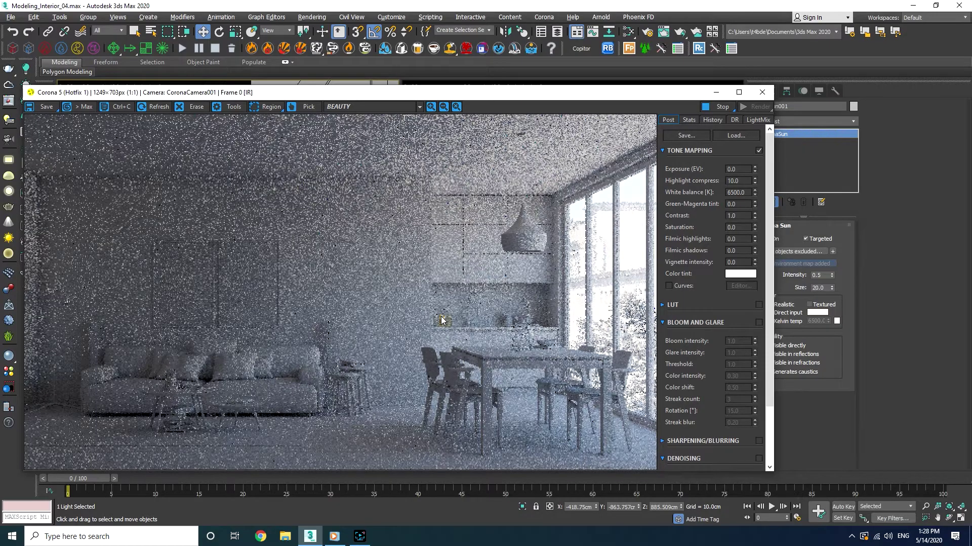
Close the interactive render and instance the environment's CoronaSky map into the Slate Material Editor again
click(762, 92)
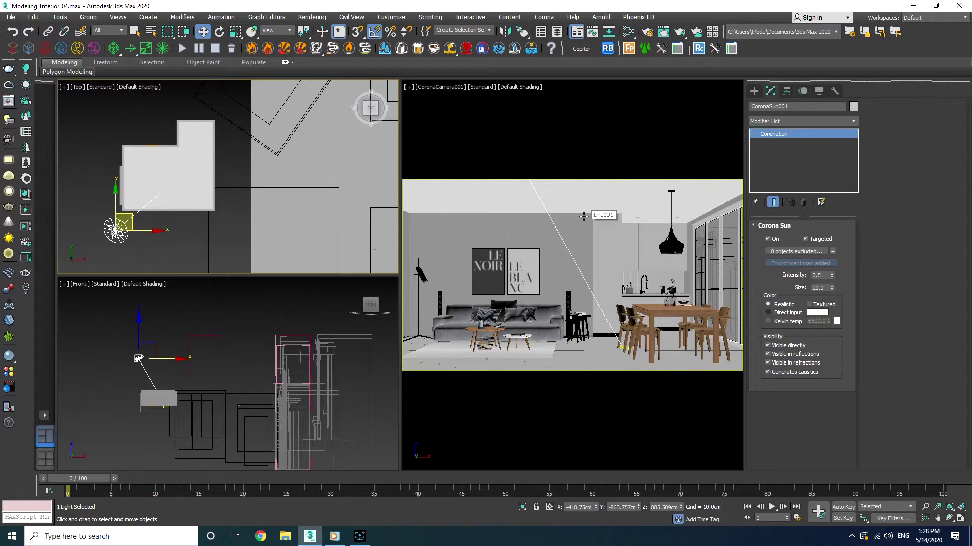
key(8)
drag(558, 308, 804, 211)
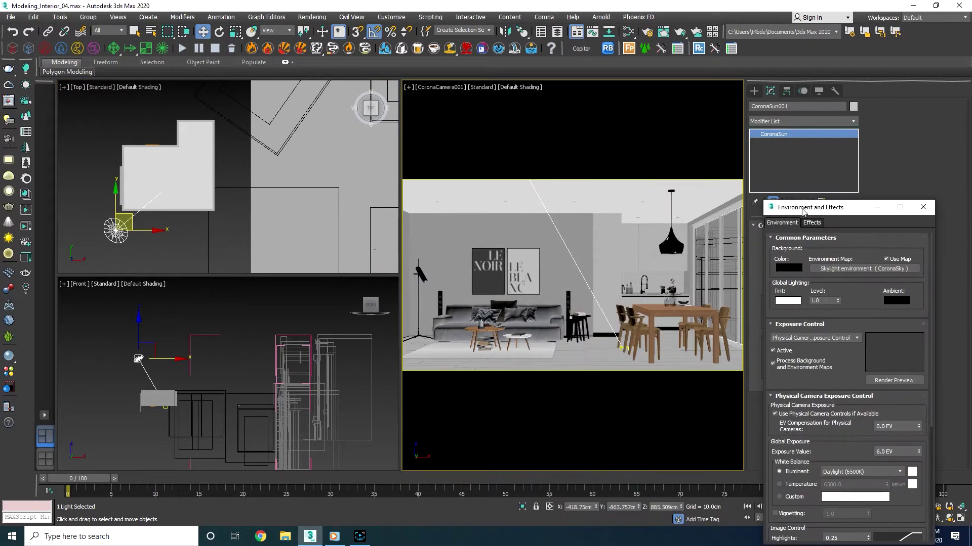
key(m)
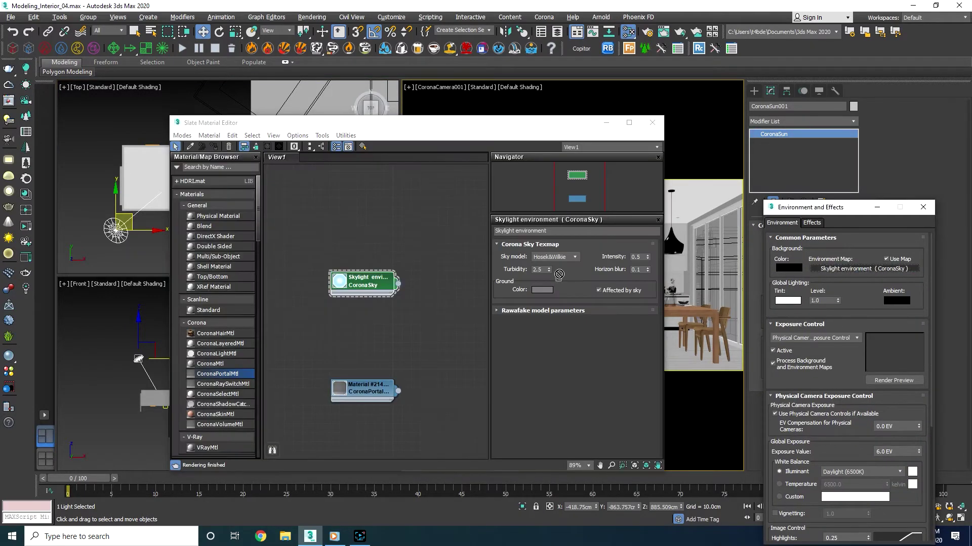
drag(558, 275, 373, 251)
click(394, 328)
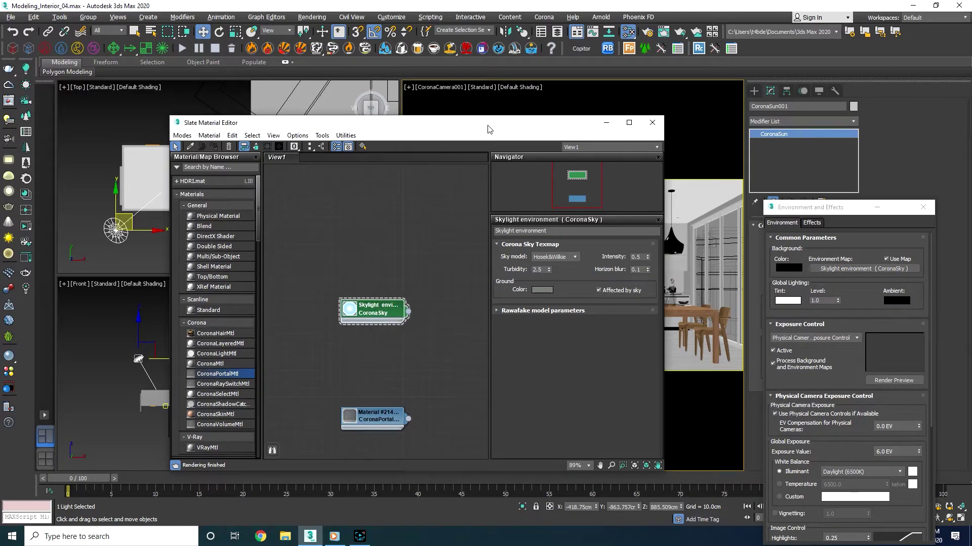
drag(488, 129, 392, 162)
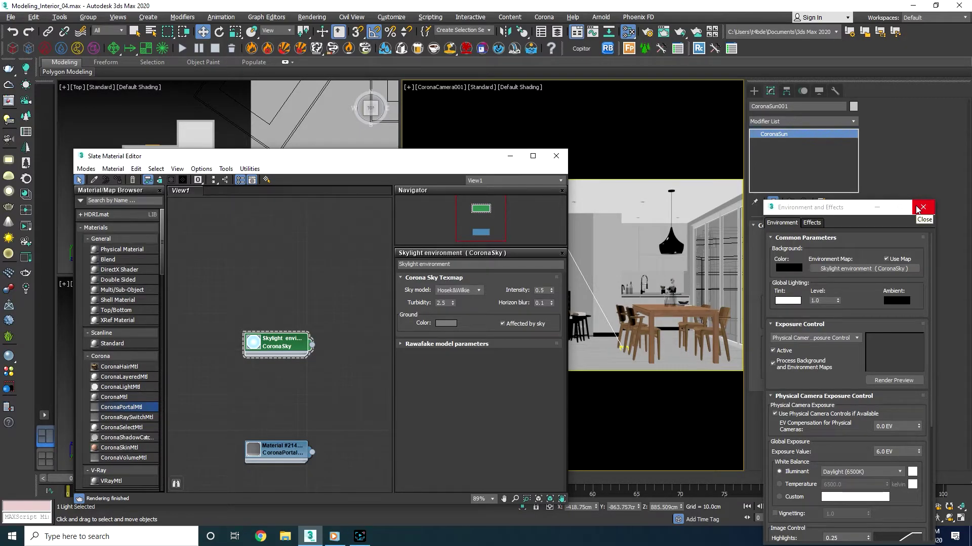
Clear the CoronaSky map from the environment slot and close Environment and Effects
right_click(848, 270)
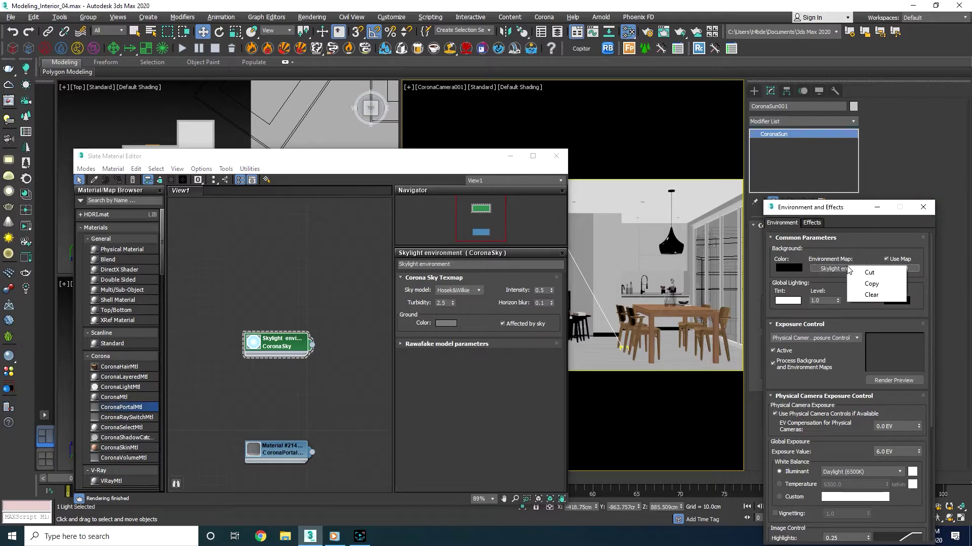
click(862, 297)
drag(818, 208, 735, 199)
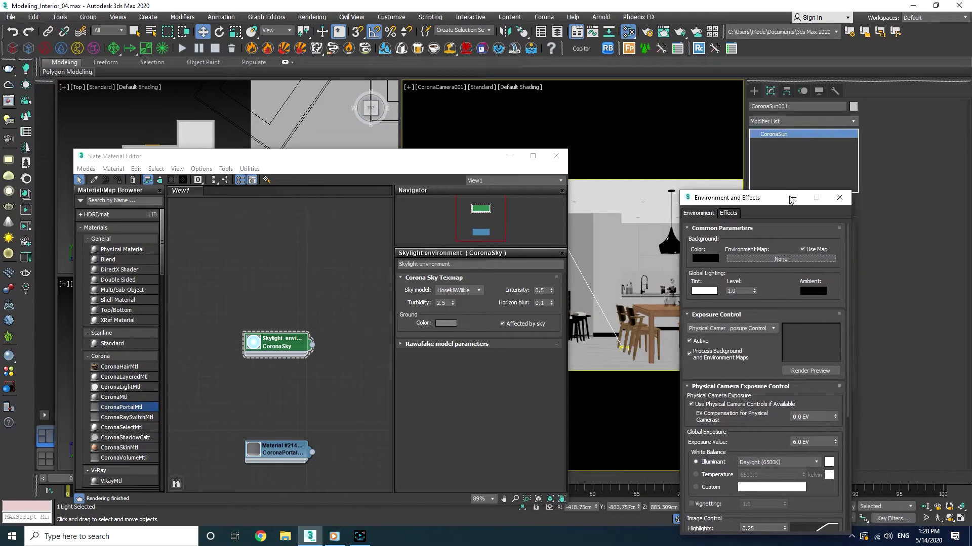
click(842, 201)
Add a CoronaBitmap map above the CoronaSky node without choosing a file, and show its parameters
middle_drag(228, 384, 239, 383)
scroll(123, 429, down, 10)
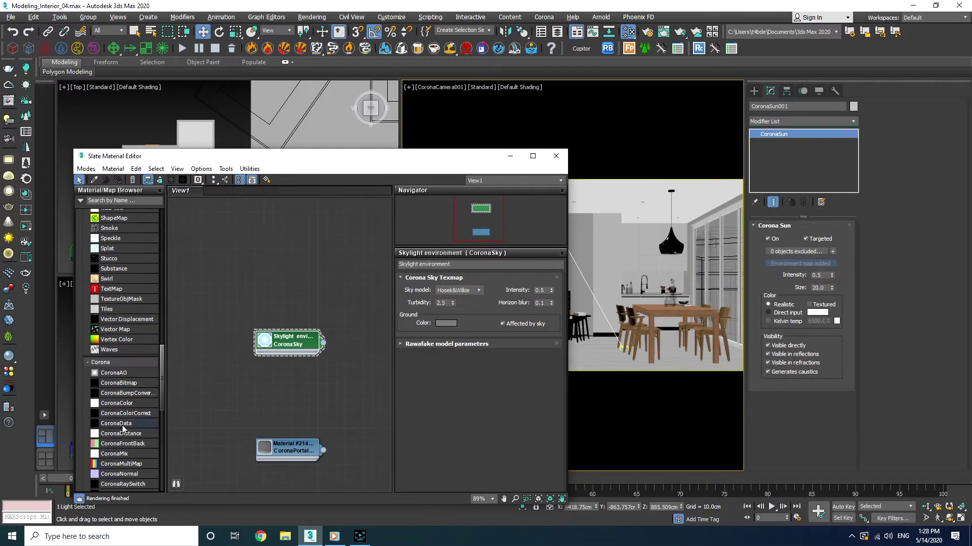
drag(128, 383, 284, 270)
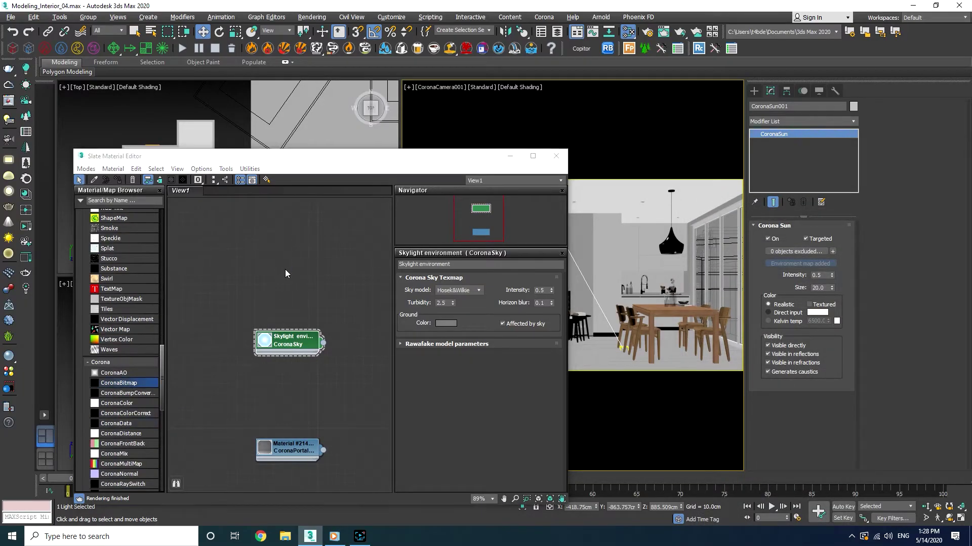
key(Escape)
double_click(283, 276)
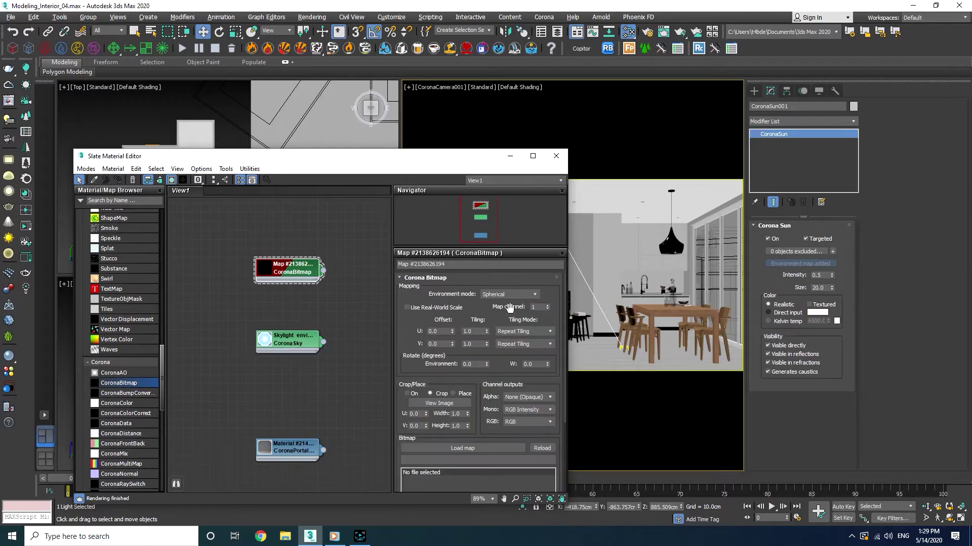
Load the 1342 Cloudy HDR file from the 1342-Cloudy texture folder into the CoronaBitmap map
click(469, 450)
click(131, 25)
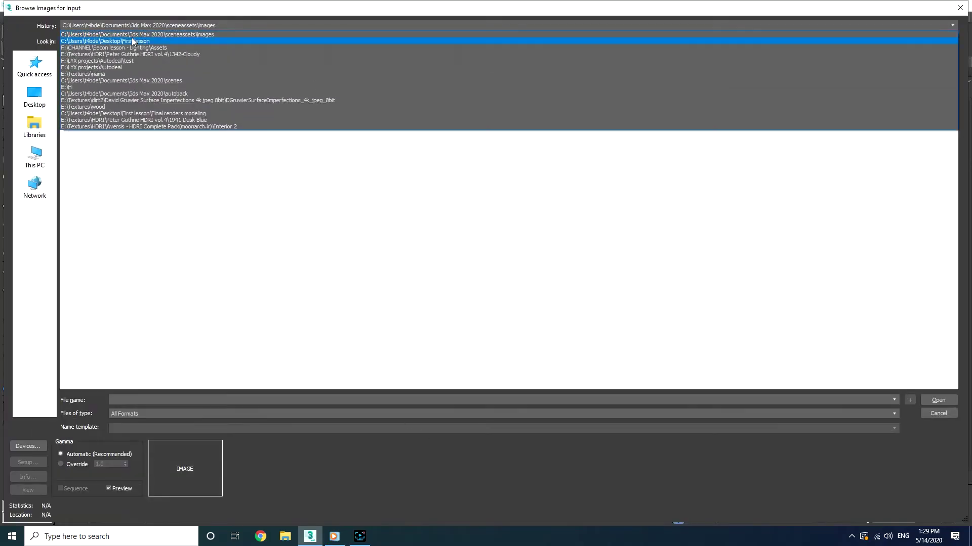
click(186, 54)
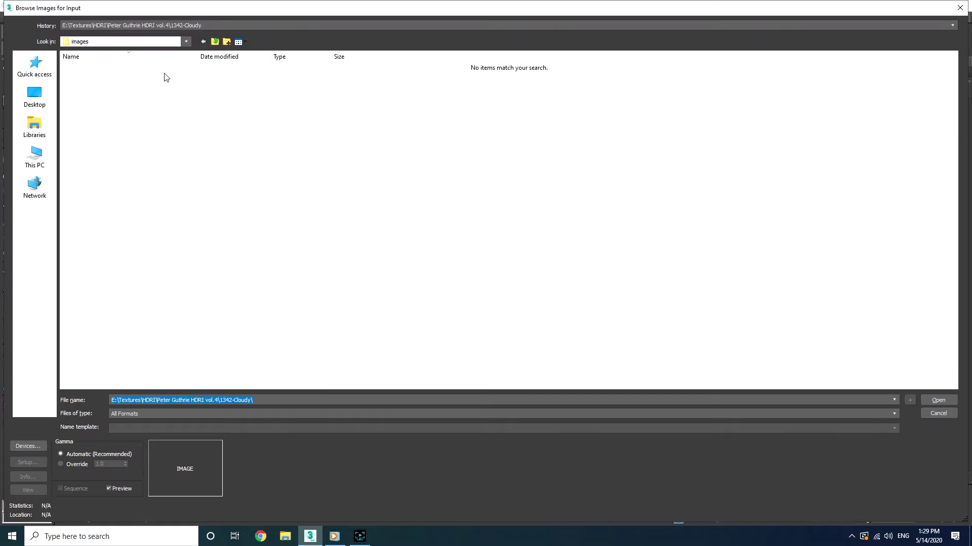
click(215, 41)
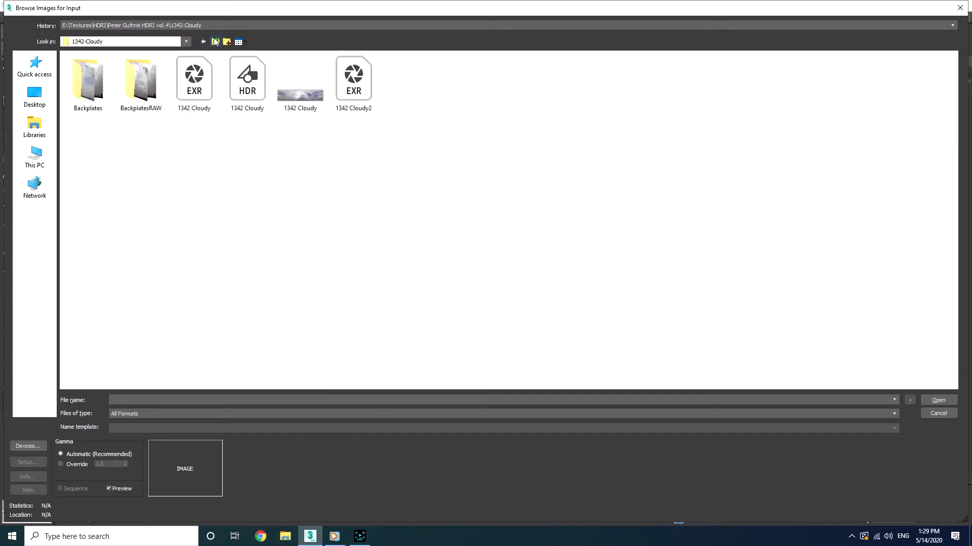
double_click(116, 88)
click(253, 90)
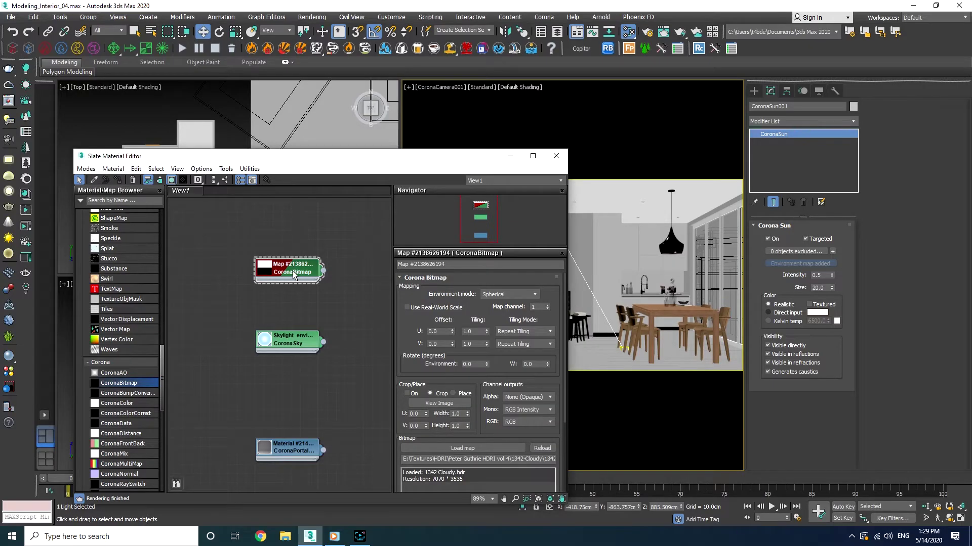
Enlarge the bitmap node's preview, connect the bitmap to the input of a new CoronaColorCorrect map, and show that map's parameters
double_click(260, 273)
drag(260, 273, 197, 247)
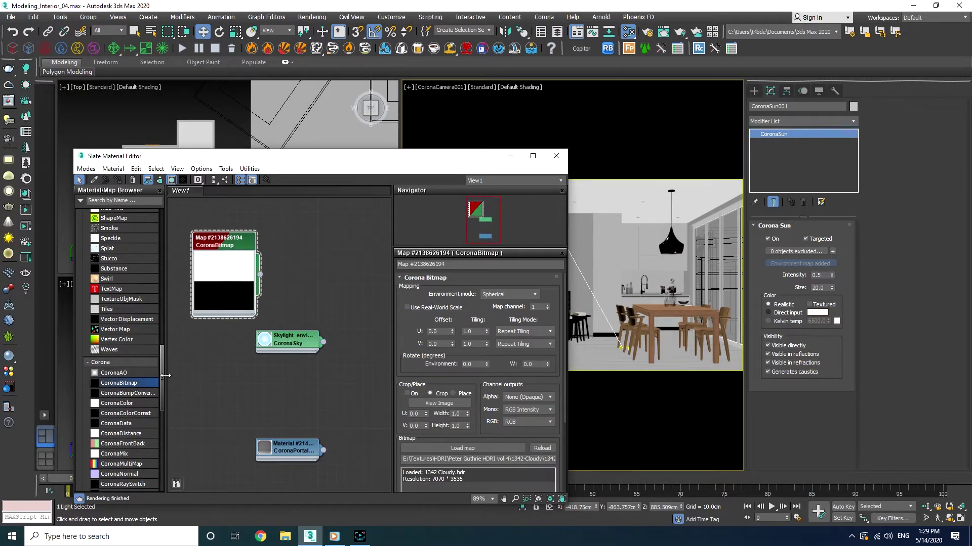
drag(130, 415, 324, 249)
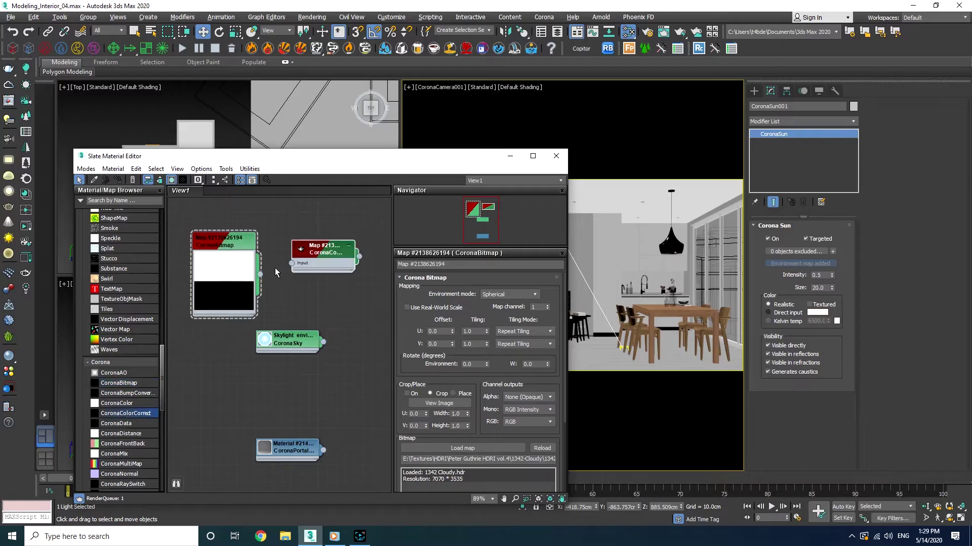
drag(260, 275, 318, 231)
double_click(319, 255)
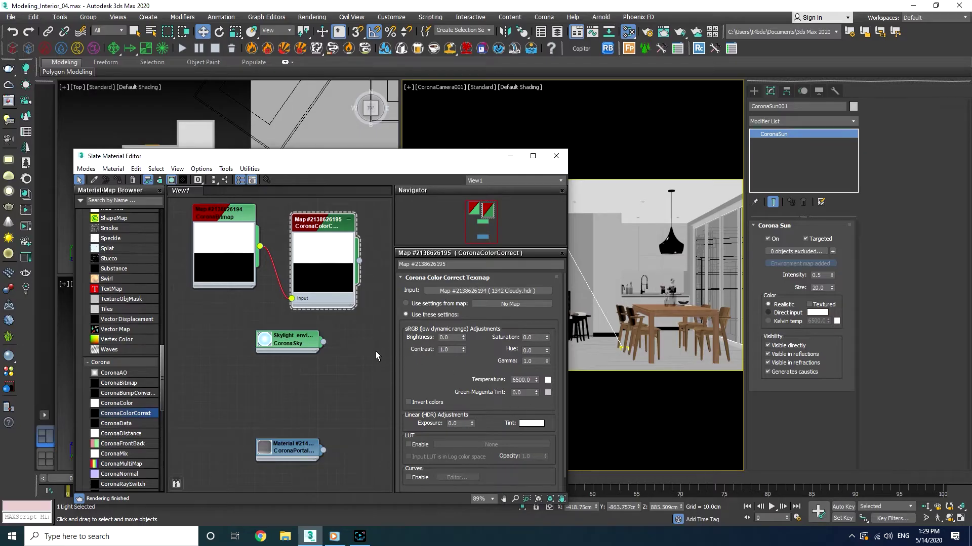
Assign the CoronaColorCorrect map to the environment map slot in Environment and Effects, and put that window away
key(8)
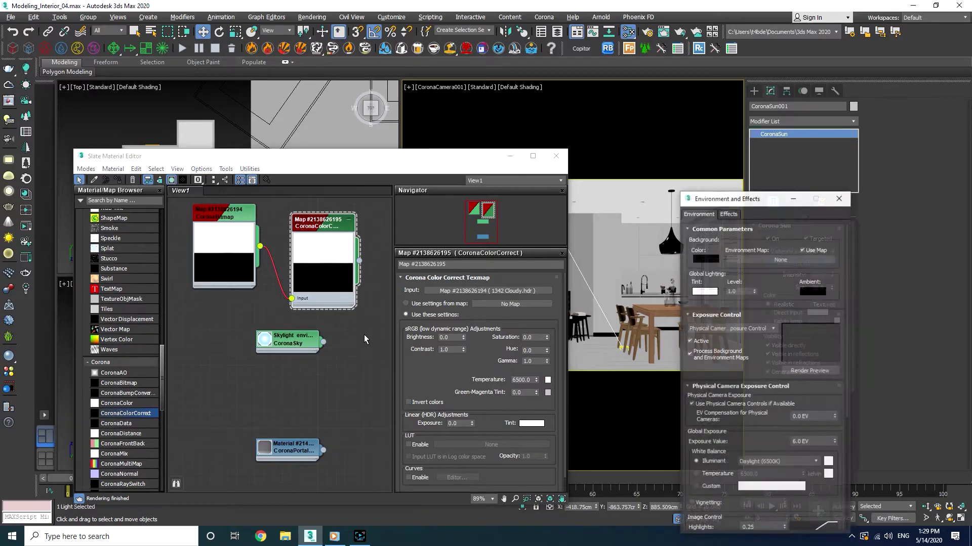
drag(359, 261, 764, 259)
key(Return)
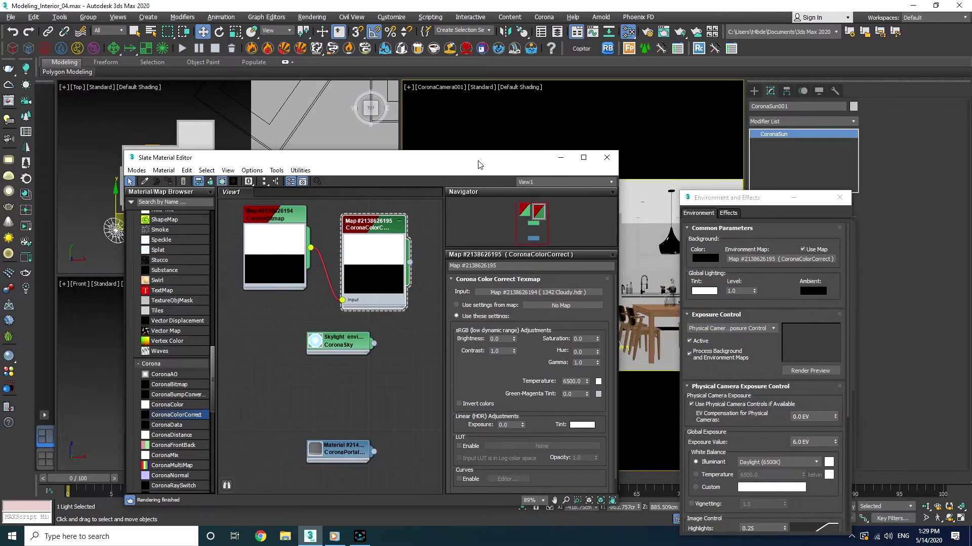
drag(457, 157, 487, 348)
key(8)
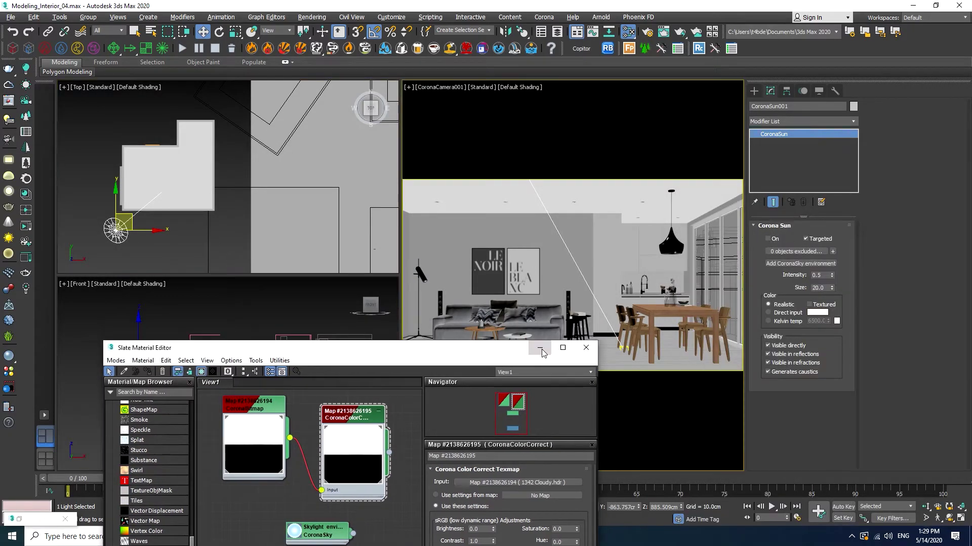
Start the interactive render of the HDRI-lit interior and arrange its window beside the Slate Material Editor
click(539, 347)
key(shift+q)
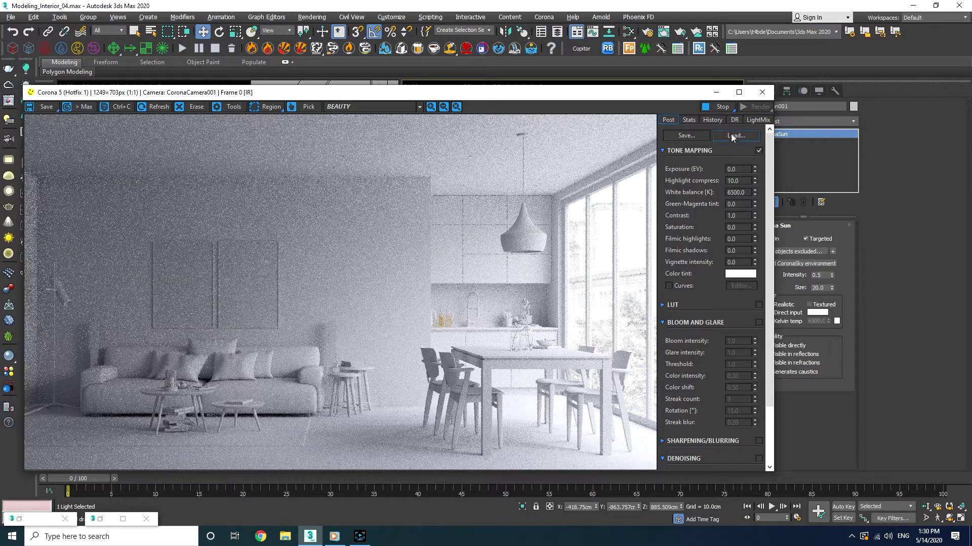
drag(631, 96, 833, 172)
click(627, 31)
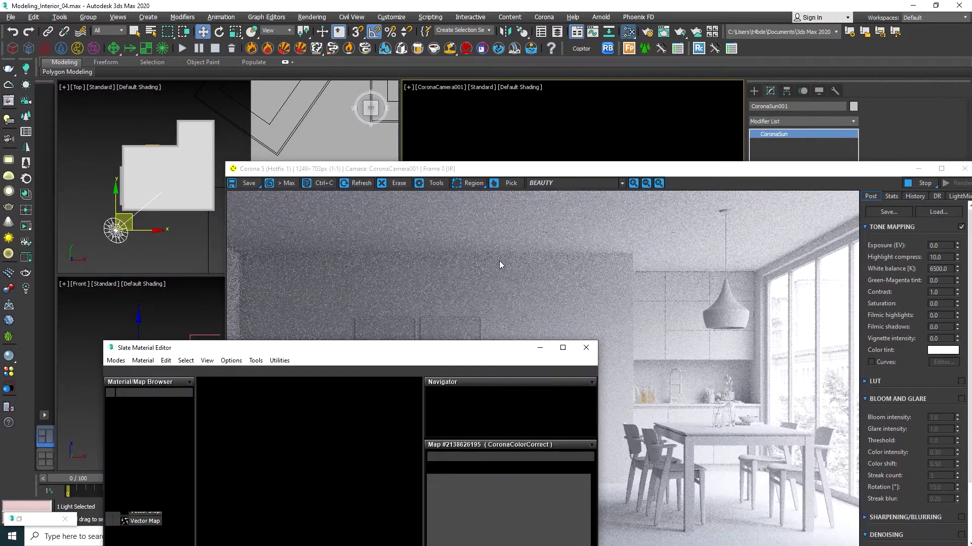
drag(408, 351, 321, 80)
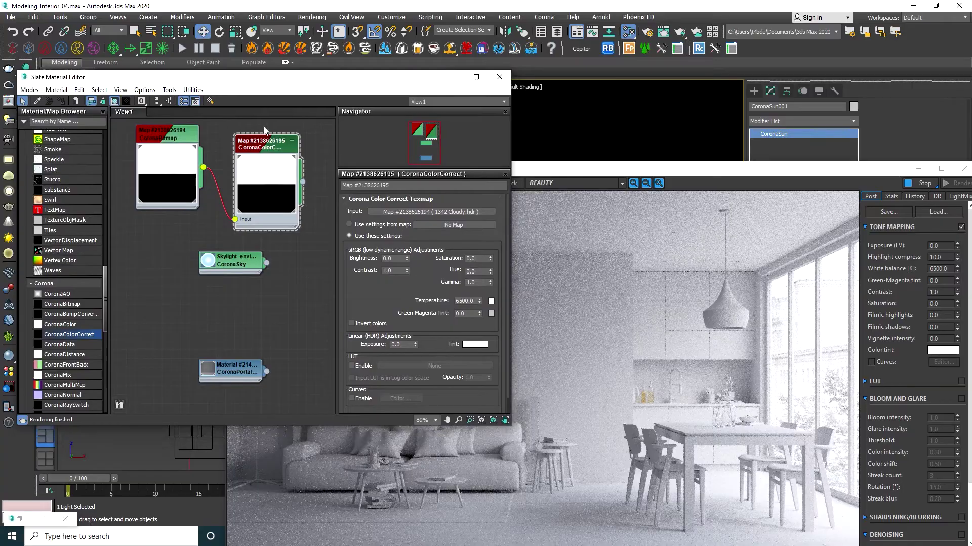
Show the CoronaBitmap parameters and the render history side by side, and open the environment rotation value for editing
double_click(174, 135)
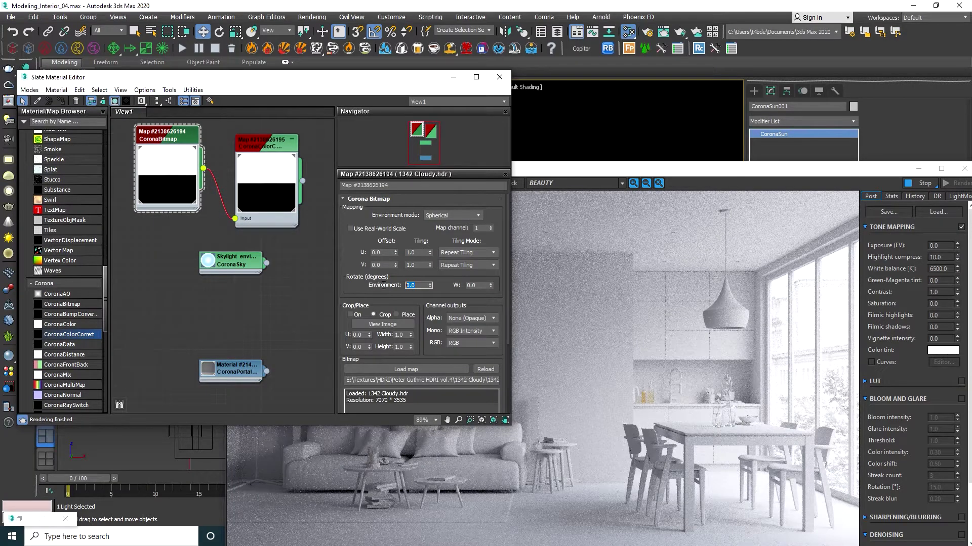
drag(362, 82, 261, 69)
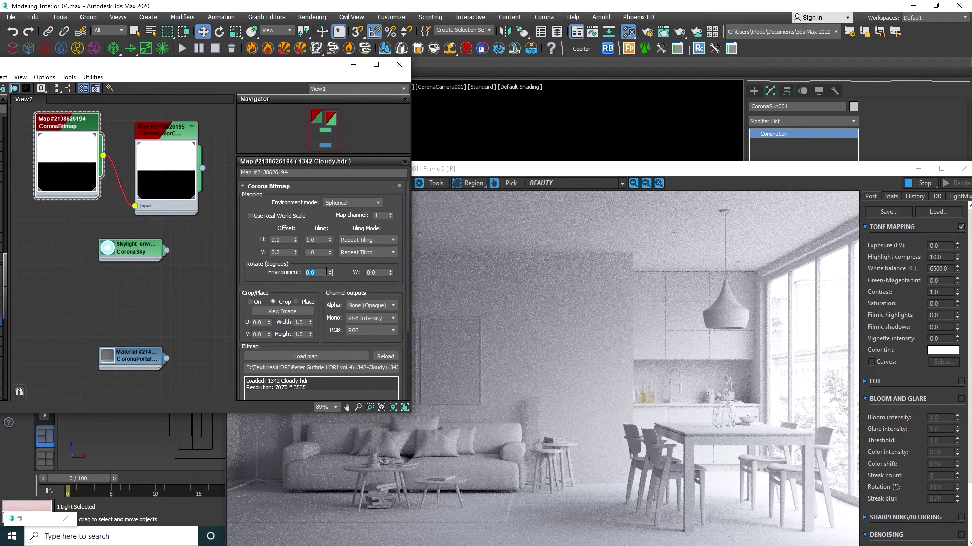
drag(484, 172, 409, 128)
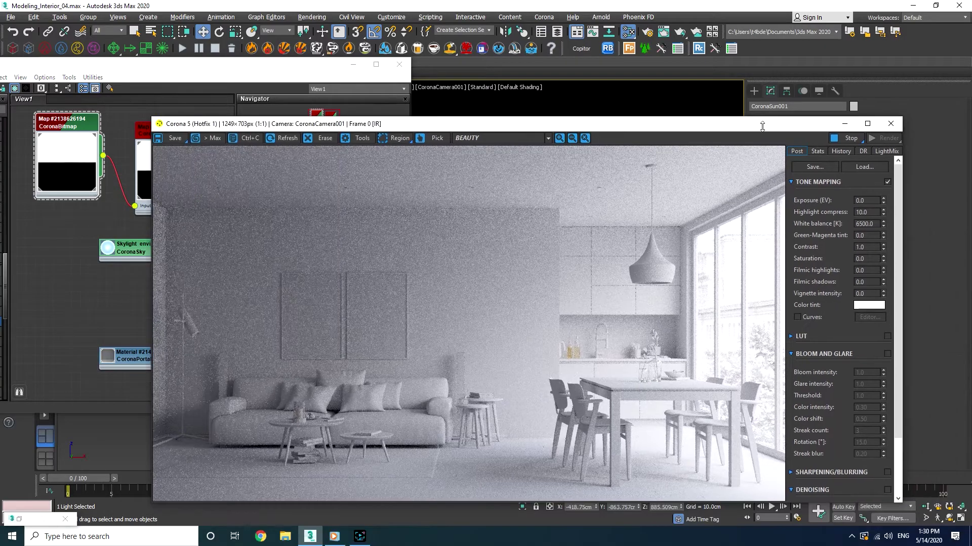
click(841, 151)
drag(240, 65, 175, 61)
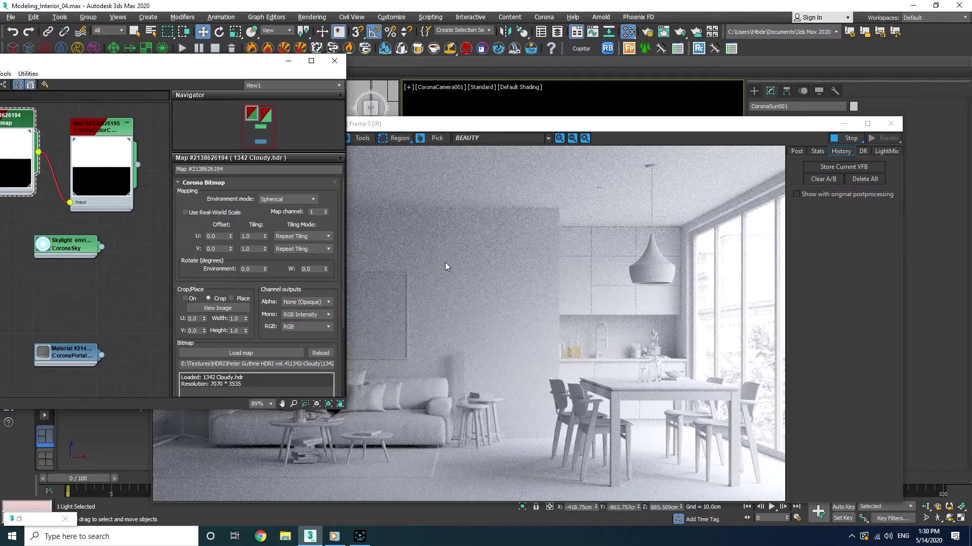
double_click(243, 269)
Check the render statistics and store the current render in the frame buffer's history
click(814, 151)
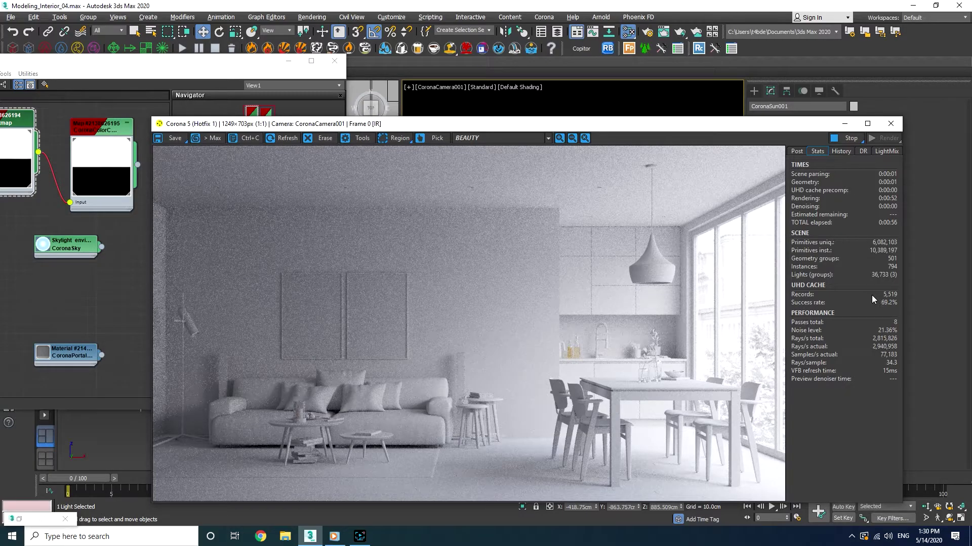
click(846, 151)
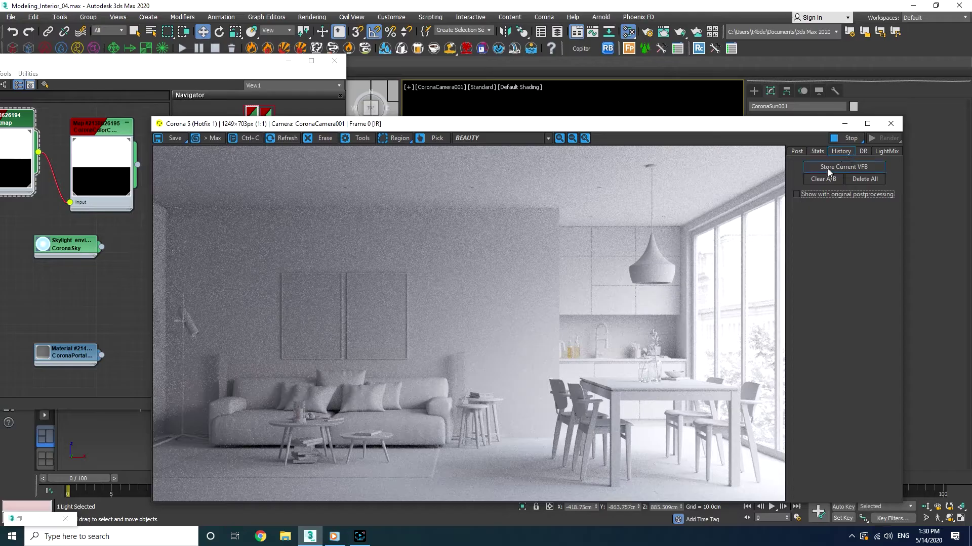
click(837, 166)
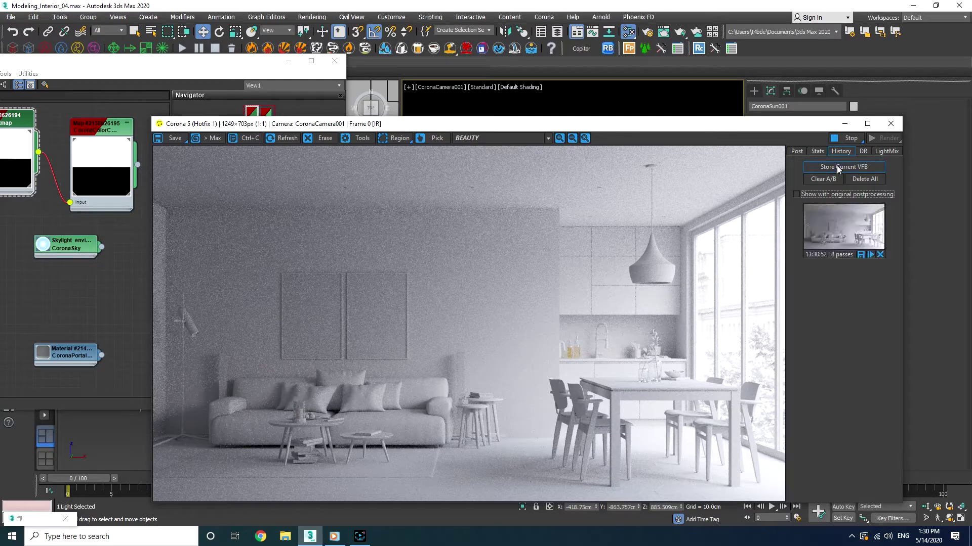
Return to the CoronaBitmap parameters and open the environment rotation value for editing
click(228, 71)
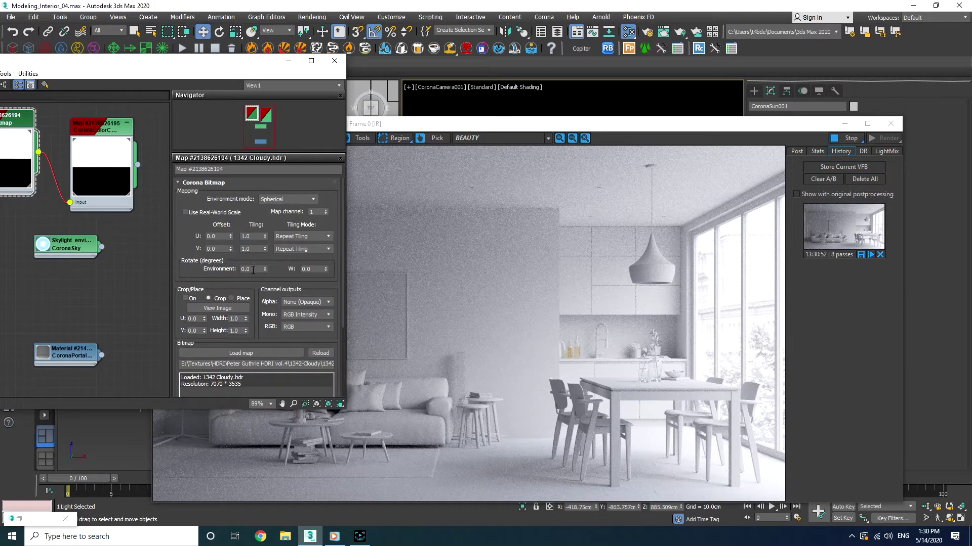
double_click(248, 269)
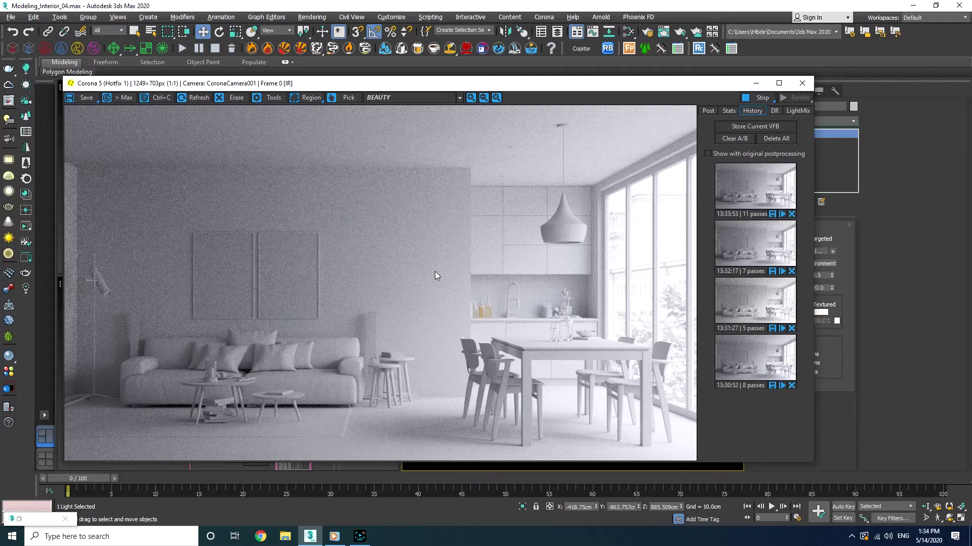
Compare the stored renders in A/B pairs: 13:30:52 against 13:31:27, and 13:32:17 against 13:33:53
click(738, 356)
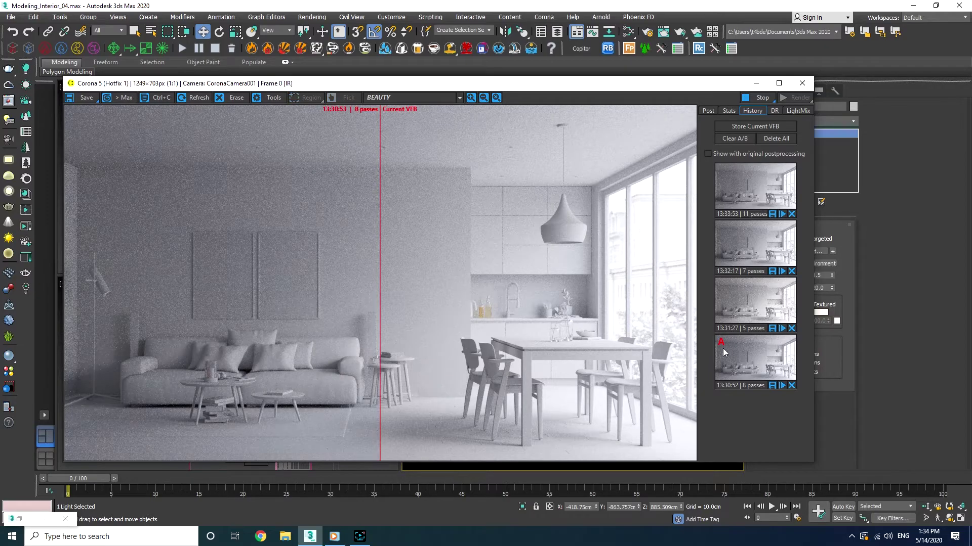
right_click(766, 302)
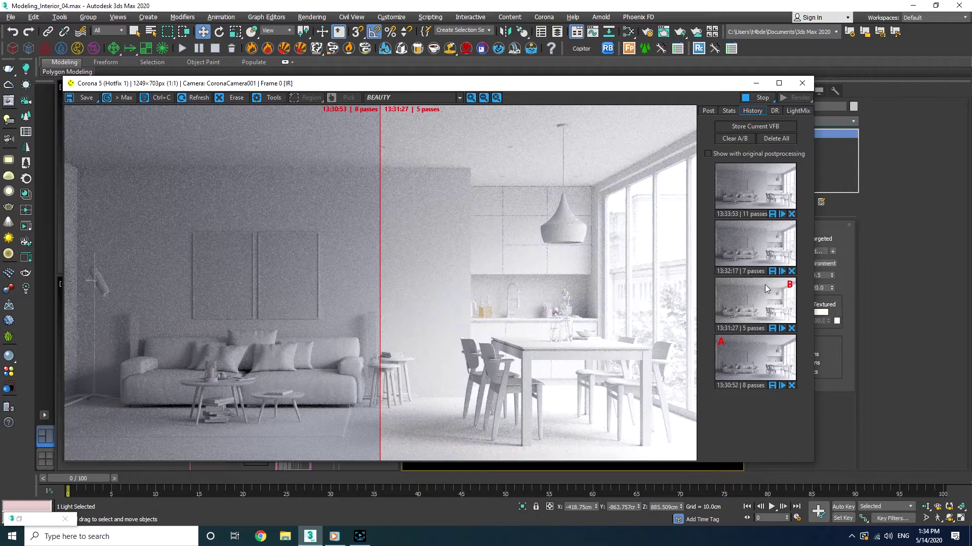
click(738, 253)
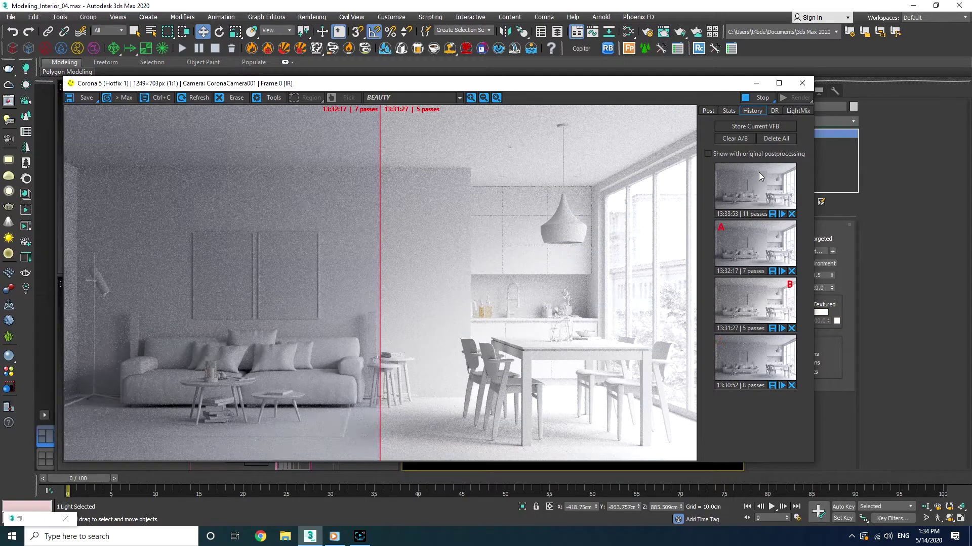
right_click(760, 171)
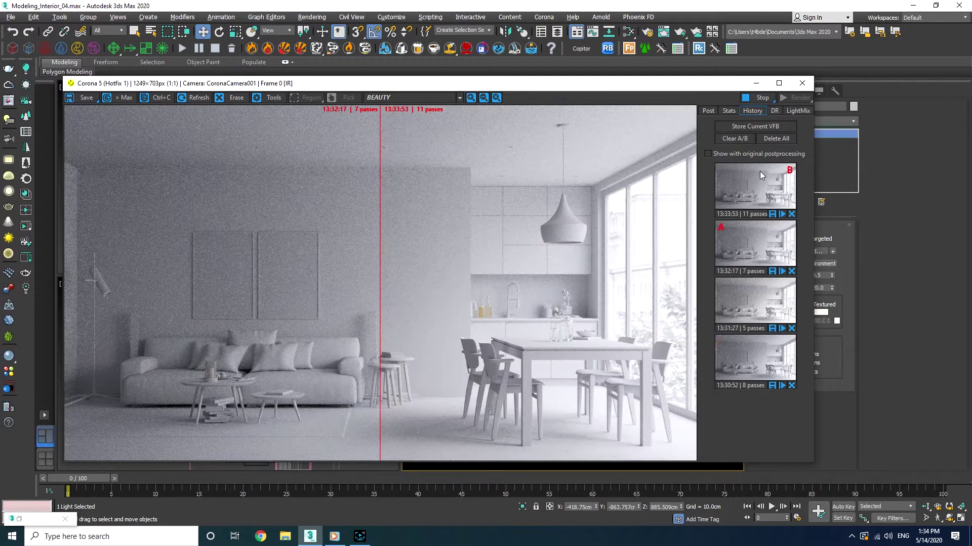
Compare the 13:30:52 render with the 13:31:27 one, sliding the divider from the middle over the sofa
click(754, 358)
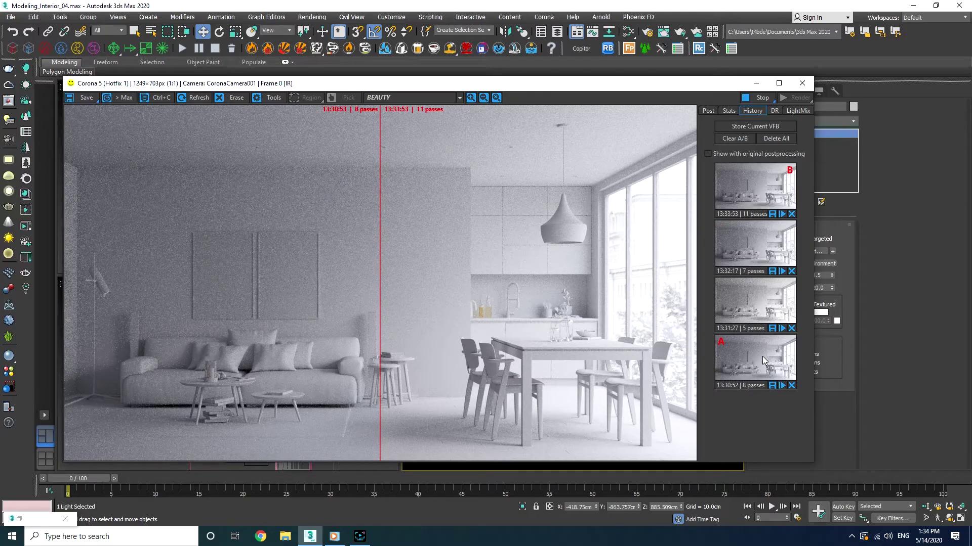
right_click(765, 299)
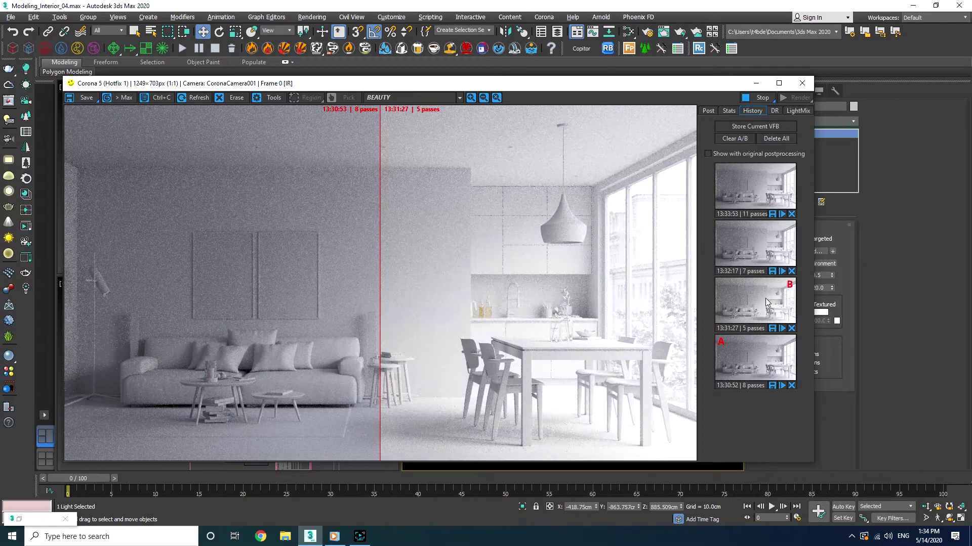
drag(383, 331, 219, 314)
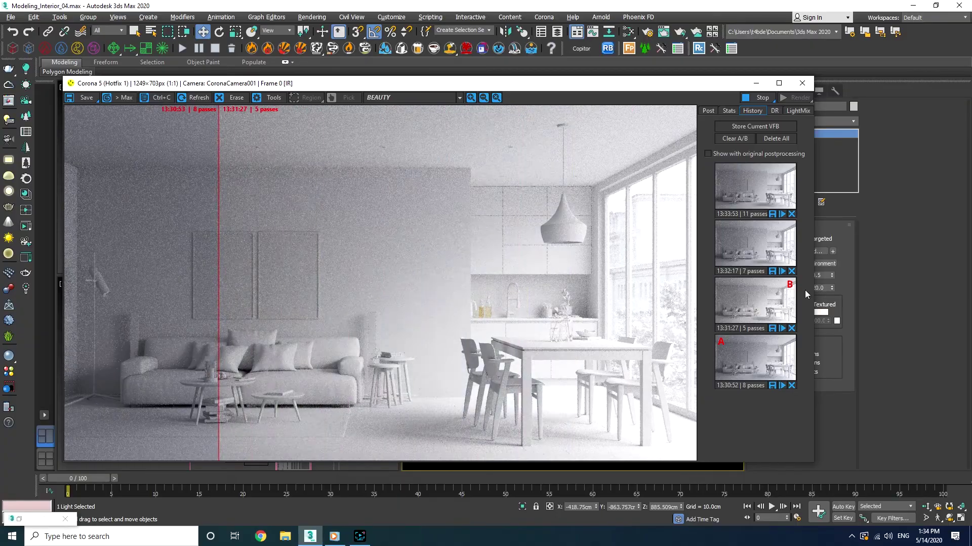
Compare the 13:31:27 render with the 13:32:17 one, sliding the divider back and forth across the room
click(733, 294)
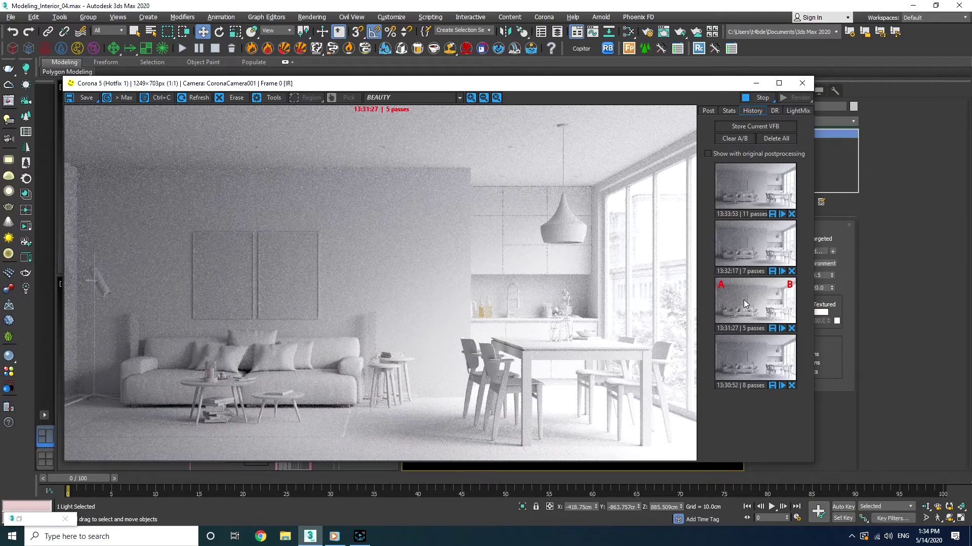
right_click(740, 250)
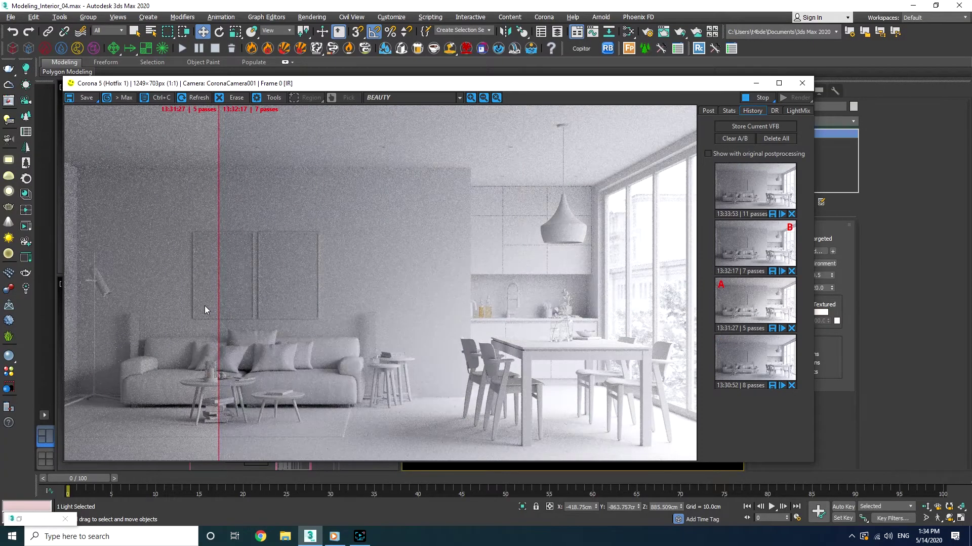
drag(219, 312, 379, 293)
drag(479, 286, 264, 288)
Compare the 13:32:17 render with the 13:33:53 one, sliding the divider toward the sofa's far end
click(724, 234)
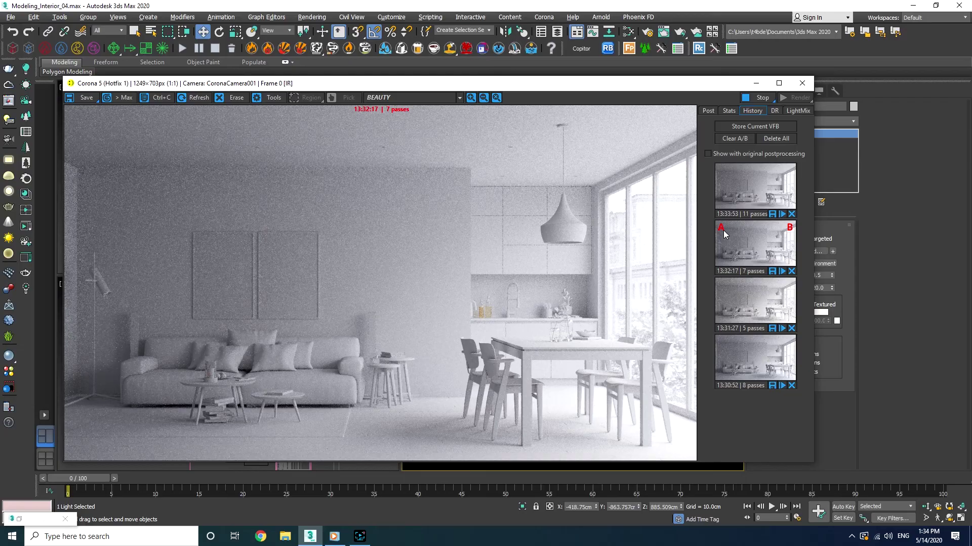
right_click(755, 197)
drag(271, 330, 176, 315)
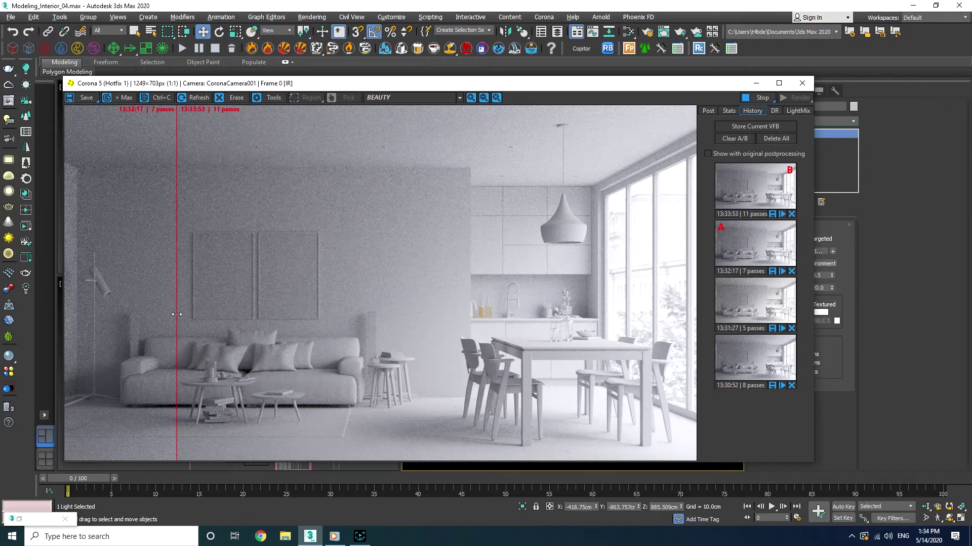
Stop the interactive render, close its window and bring back the Slate Material Editor
click(759, 97)
click(802, 83)
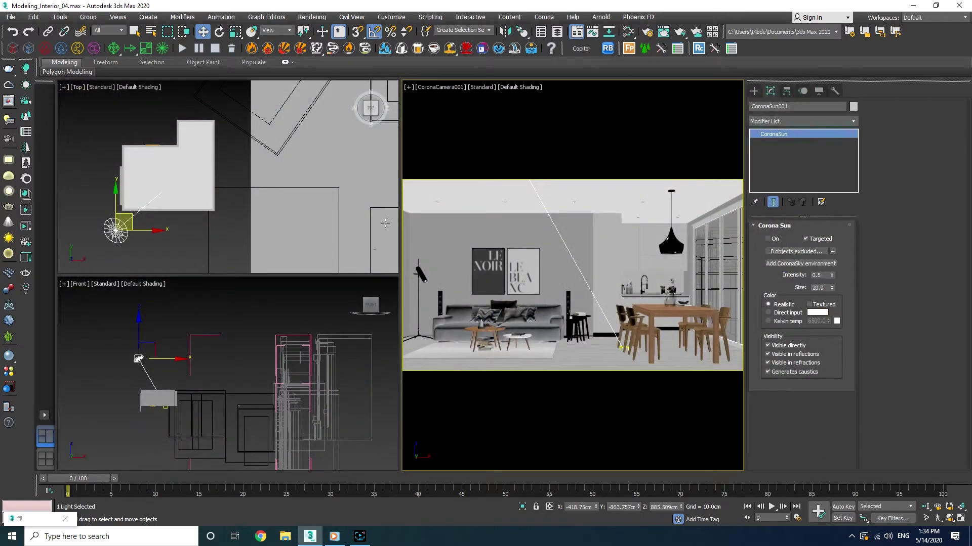
key(m)
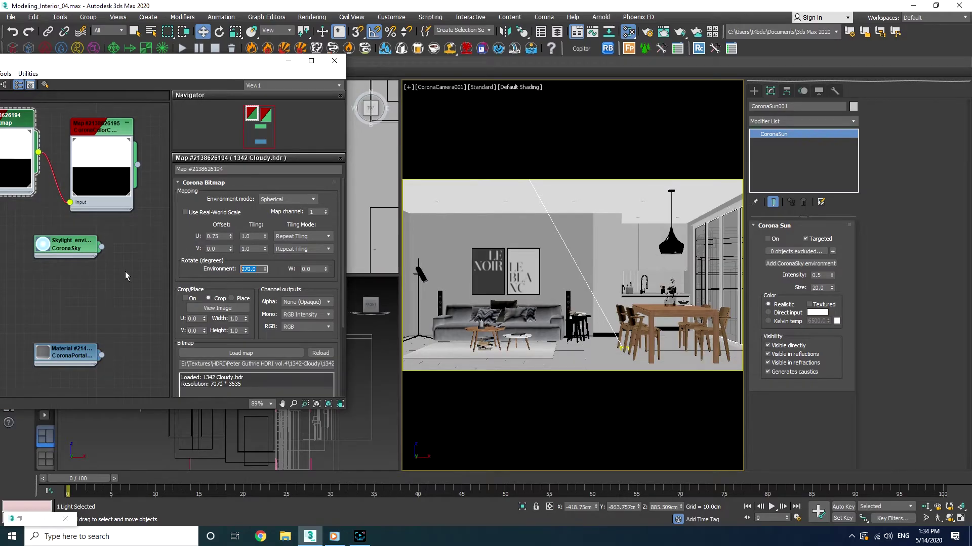
Reset the 1342 Cloudy HDRI's environment rotation to 0 degrees and duplicate its bitmap and color-correct node pair above the originals
double_click(253, 269)
text(0)
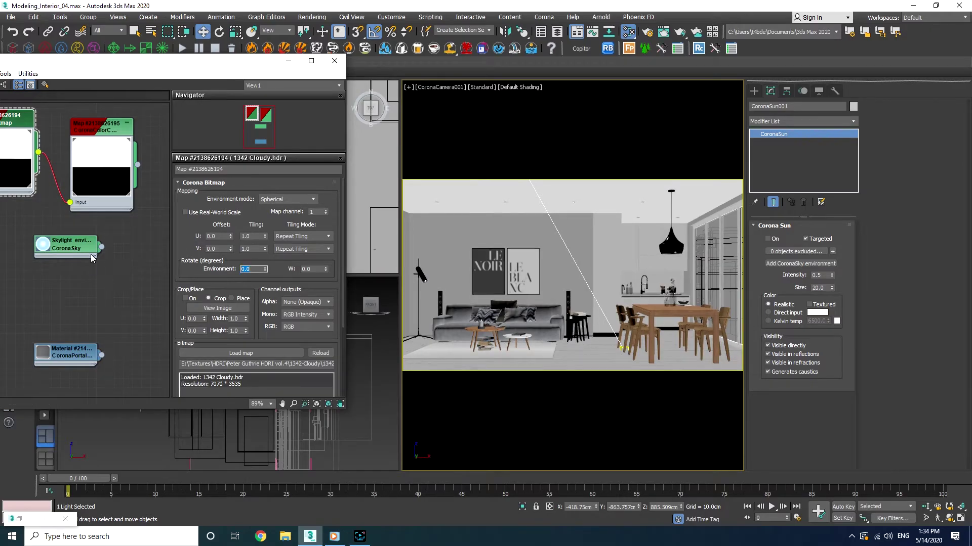
drag(113, 69, 277, 107)
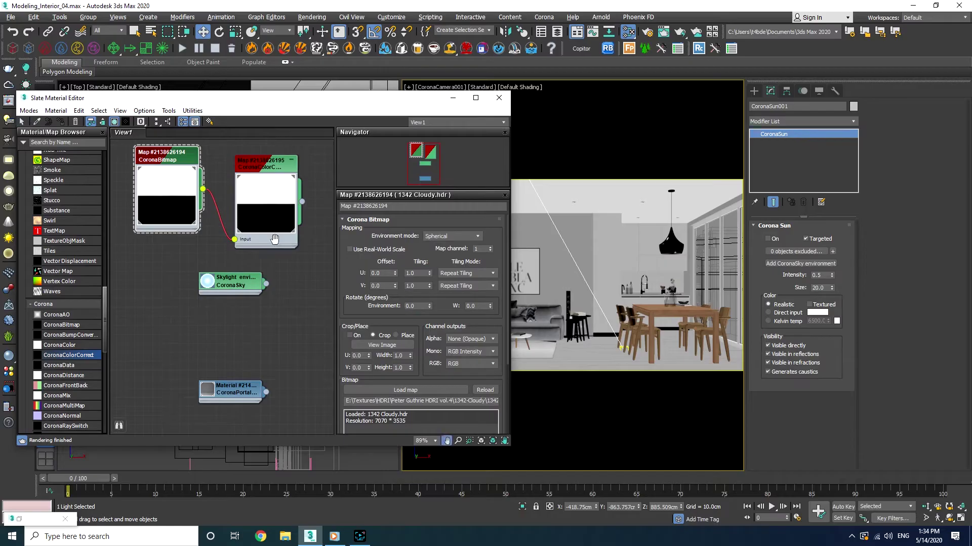
scroll(277, 238, down, 6)
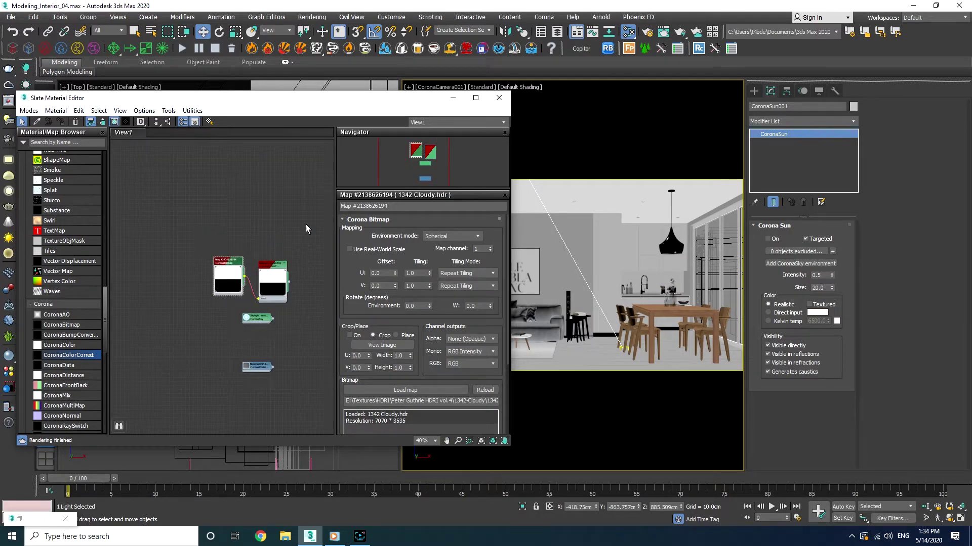
drag(307, 229, 197, 310)
shift+drag(230, 268, 230, 210)
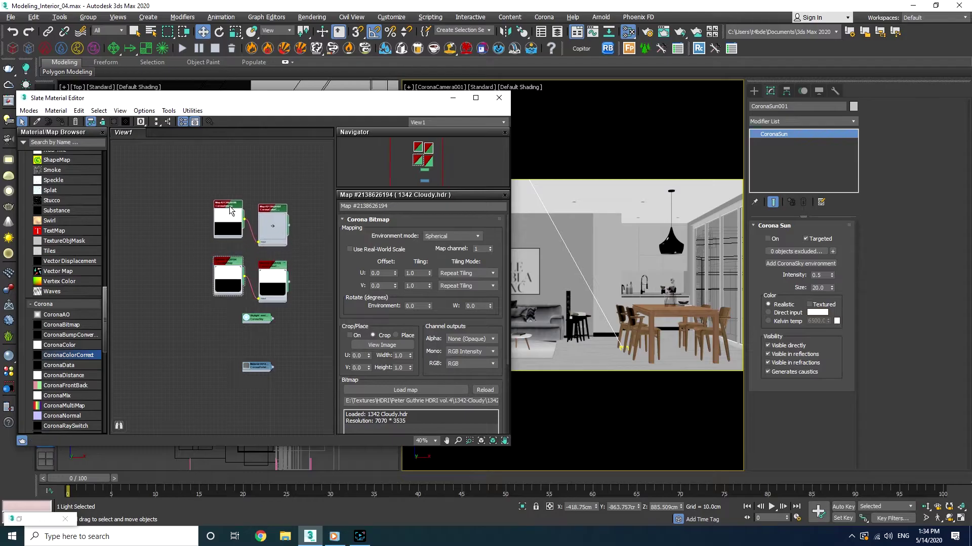
Load 1941 Dusk Blue.hdr from the 1941-Dusk-Blue folder into the duplicated Corona Bitmap
click(409, 390)
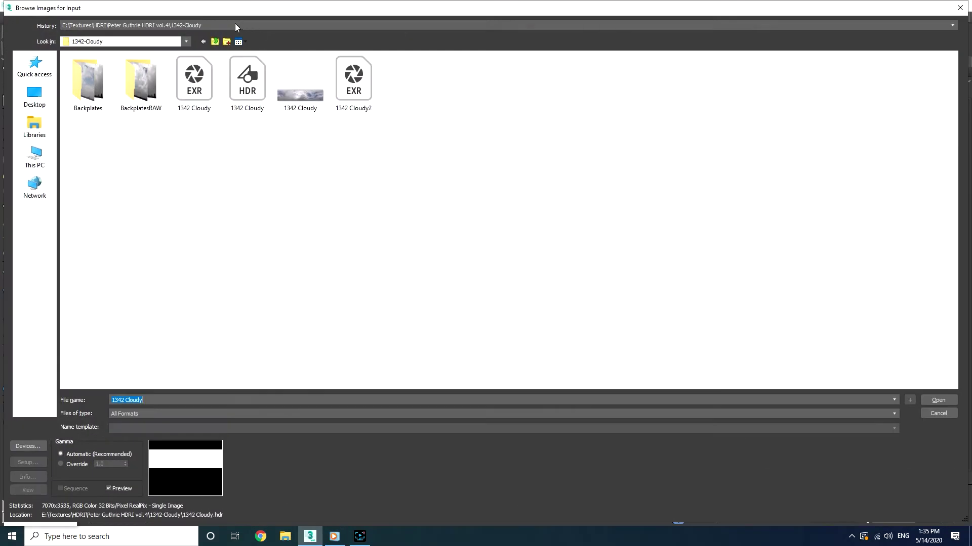
click(204, 42)
double_click(207, 84)
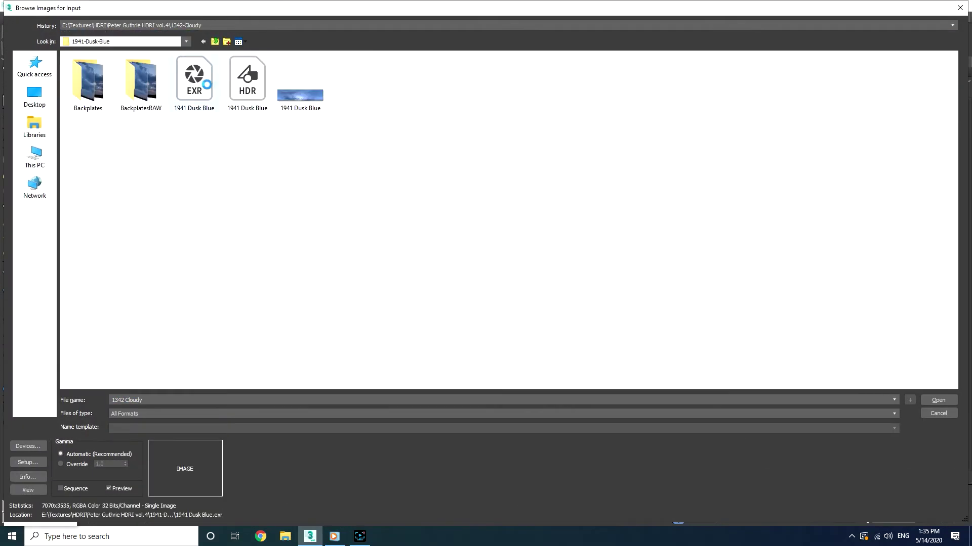
click(194, 81)
double_click(247, 81)
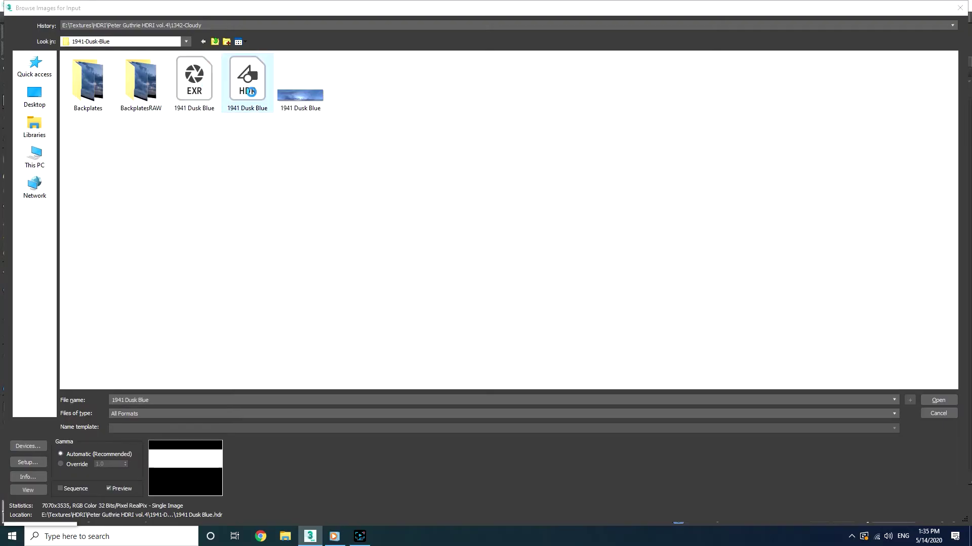
Assign the duplicated CoronaColorCorrect map as the scene's environment map and minimize the Slate Material Editor
key(8)
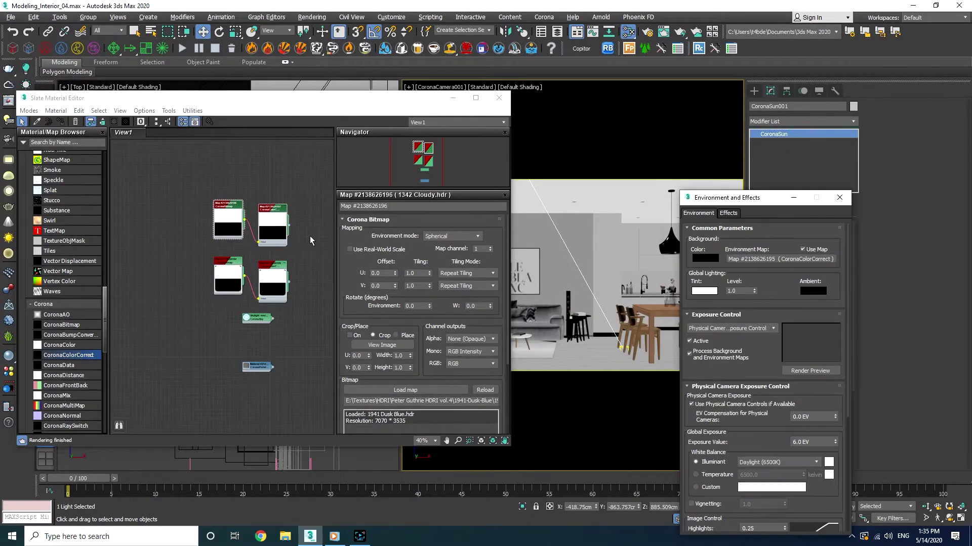
drag(288, 225, 781, 259)
click(743, 399)
click(453, 98)
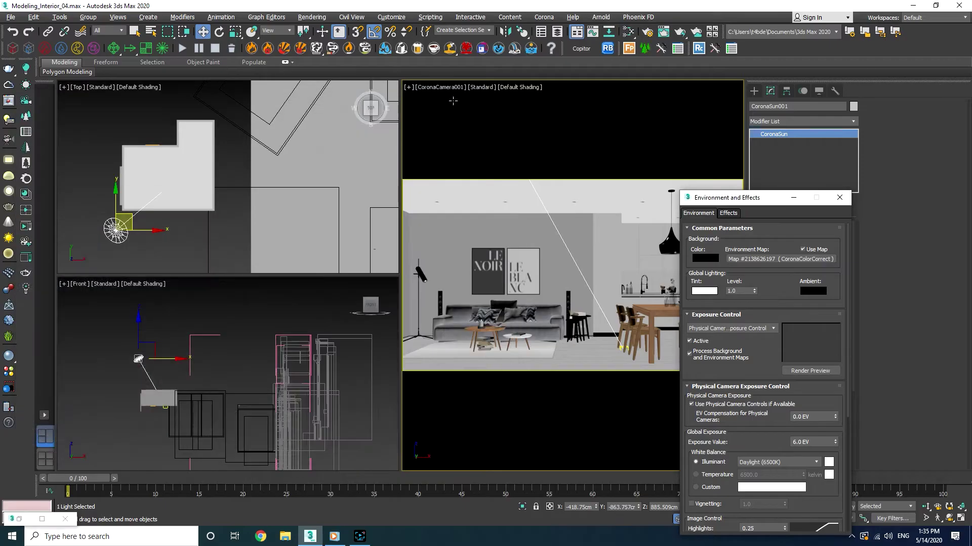
Start the interactive render with the dusk HDRI and delete the four previously stored renders from its history
click(26, 226)
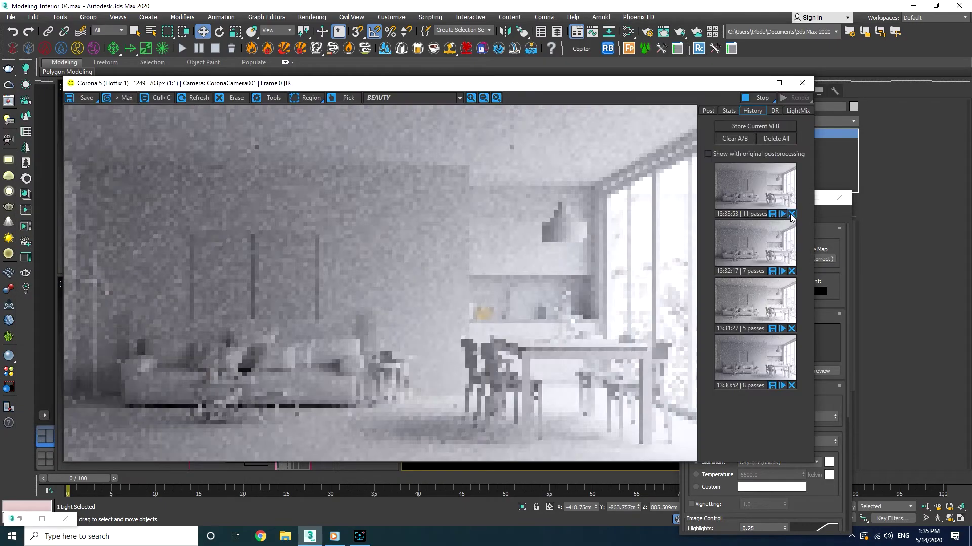
click(792, 214)
click(791, 214)
click(791, 214)
click(792, 214)
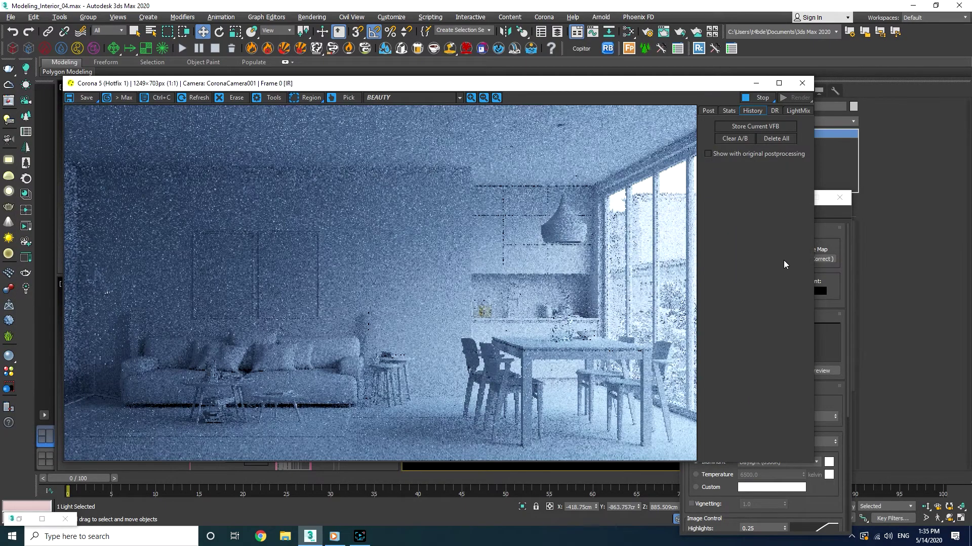
Bring back the Slate Material Editor and arrange it beside the render window, with the dusk bitmap's parameters visible
drag(665, 86, 615, 29)
key(m)
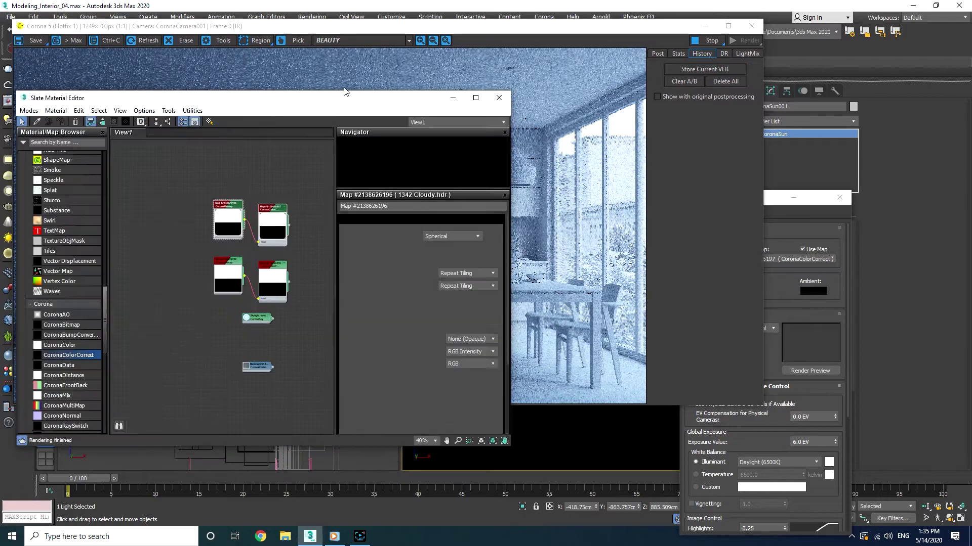
drag(344, 96, 808, 213)
drag(481, 354, 633, 354)
drag(734, 217, 699, 197)
scroll(738, 350, up, 2)
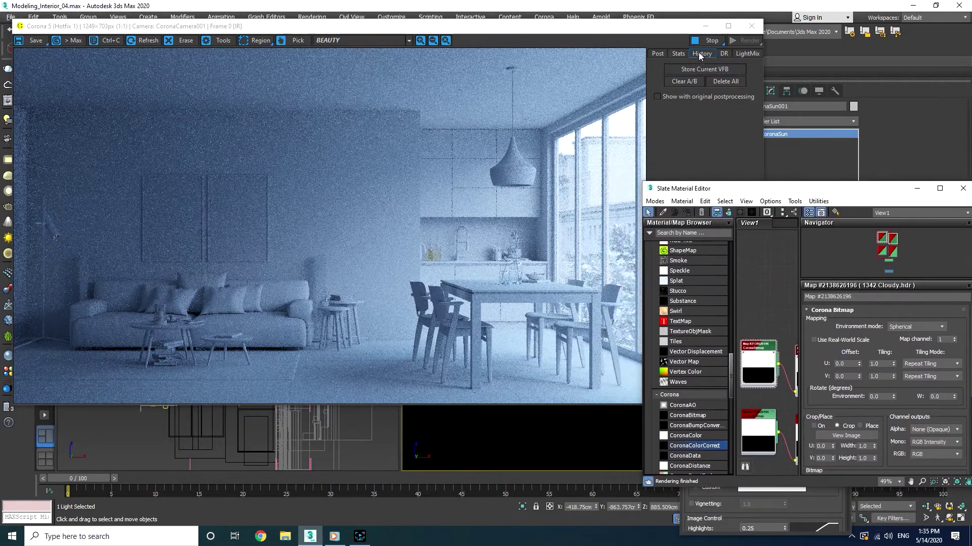
Store the unrotated dusk render in the history and set the HDRI's environment rotation to 90 degrees
click(704, 69)
click(880, 397)
text(90)
key(Return)
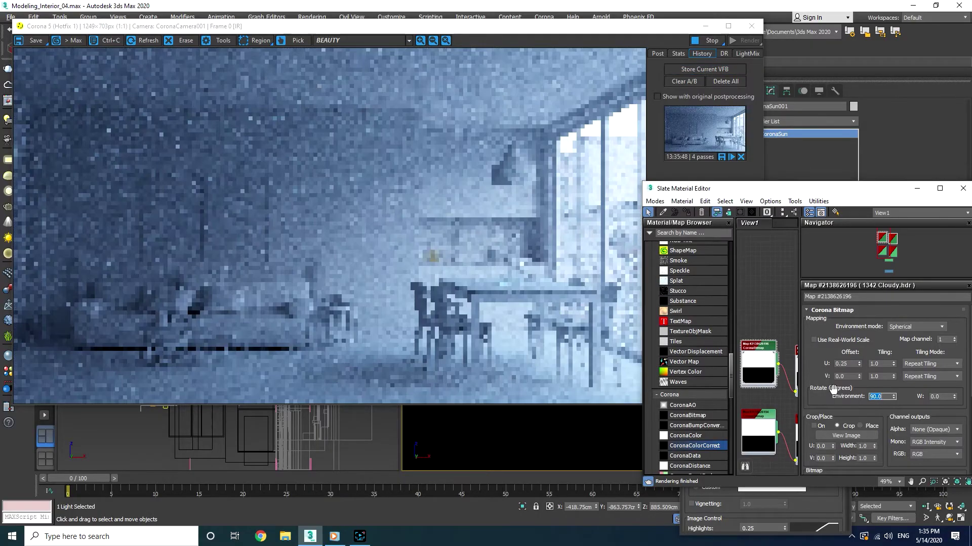
click(468, 238)
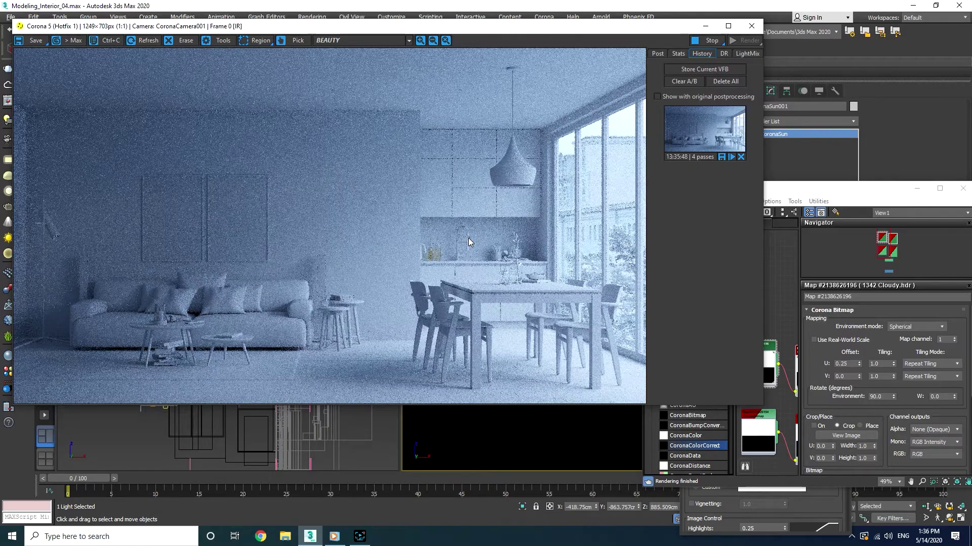
Store the 90-degree render in the history and set the HDRI's environment rotation to 180 degrees
click(704, 69)
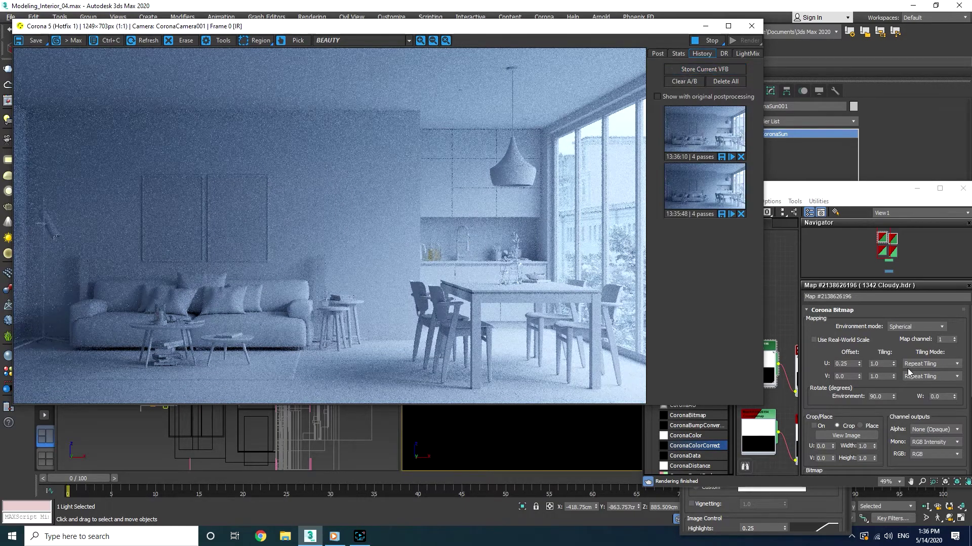
click(879, 396)
text(180)
key(Return)
click(652, 116)
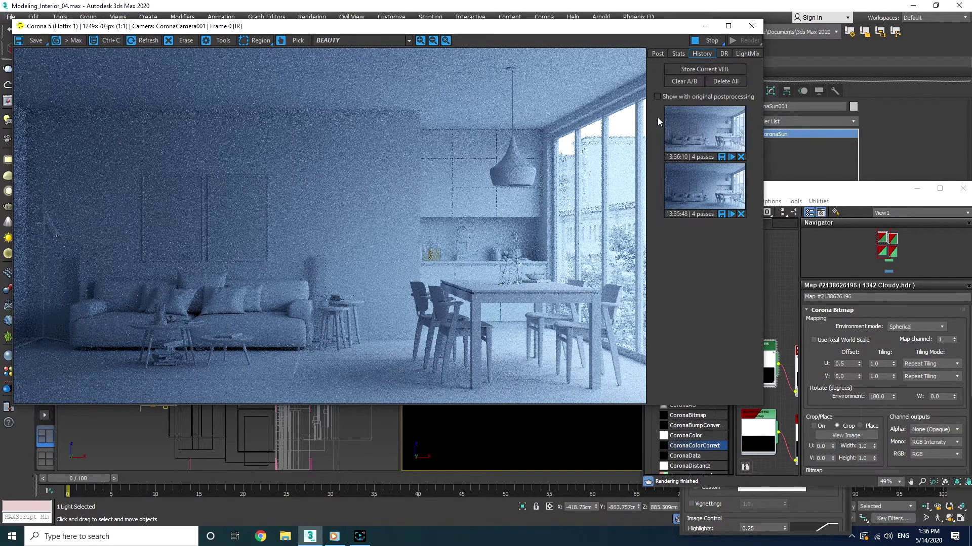
Store the 180-degree render in the history and set the HDRI's environment rotation to 270 degrees
click(704, 70)
click(873, 396)
text(270)
key(Return)
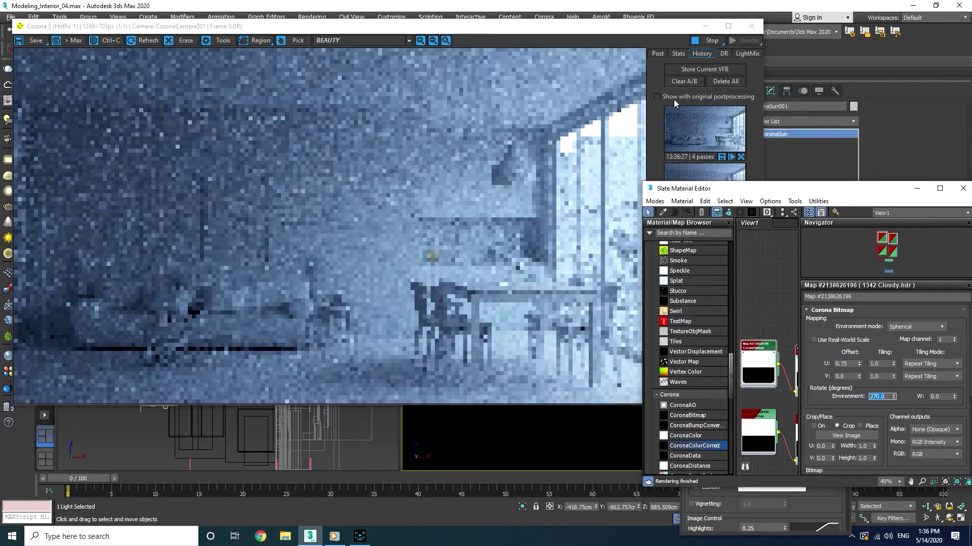
click(684, 244)
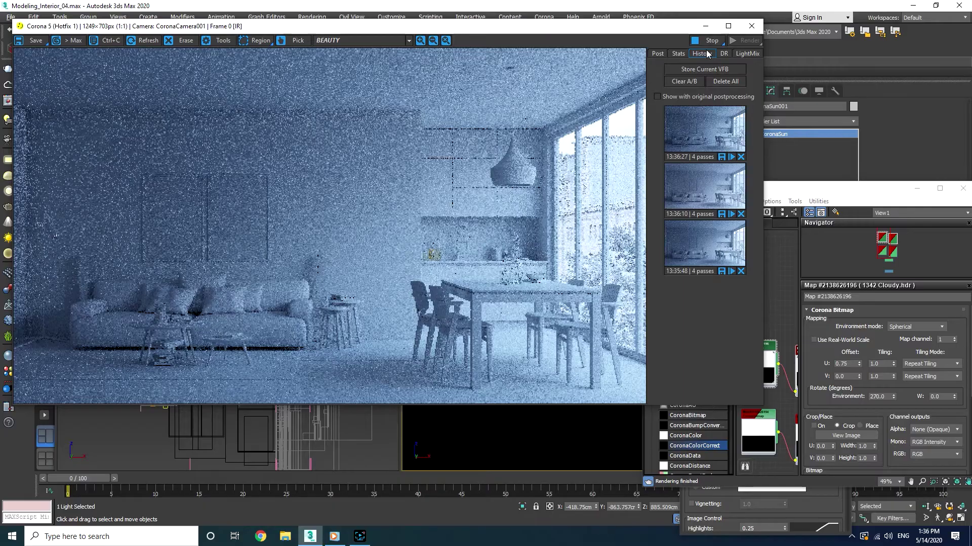
Store the 270-degree render and compare the 13:35:48 render with the 13:36:10 one, sliding the divider across the room
click(705, 68)
click(705, 301)
right_click(708, 246)
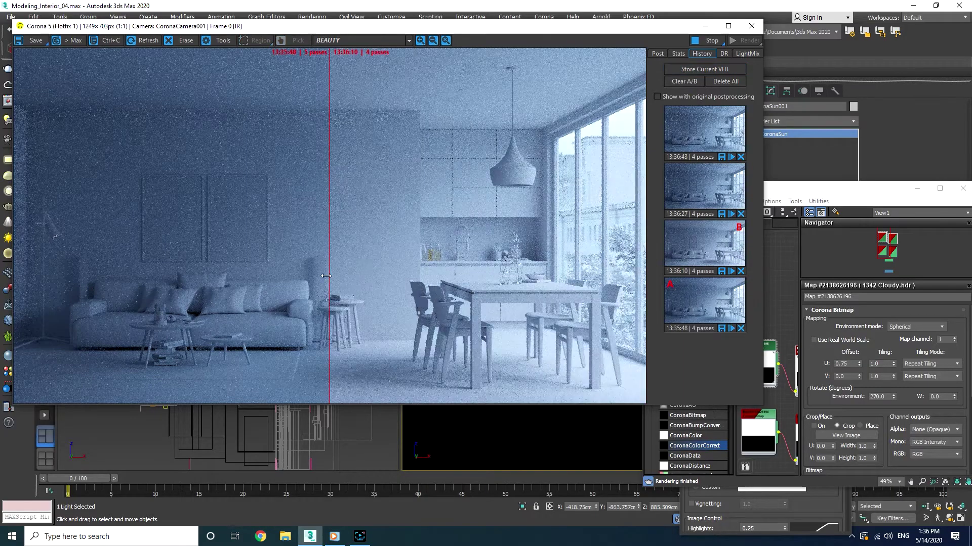
drag(325, 276, 634, 316)
Compare the 13:35:48 render with the 13:36:27 and 13:36:43 ones, sliding the divider from the windows past the sofa
right_click(705, 178)
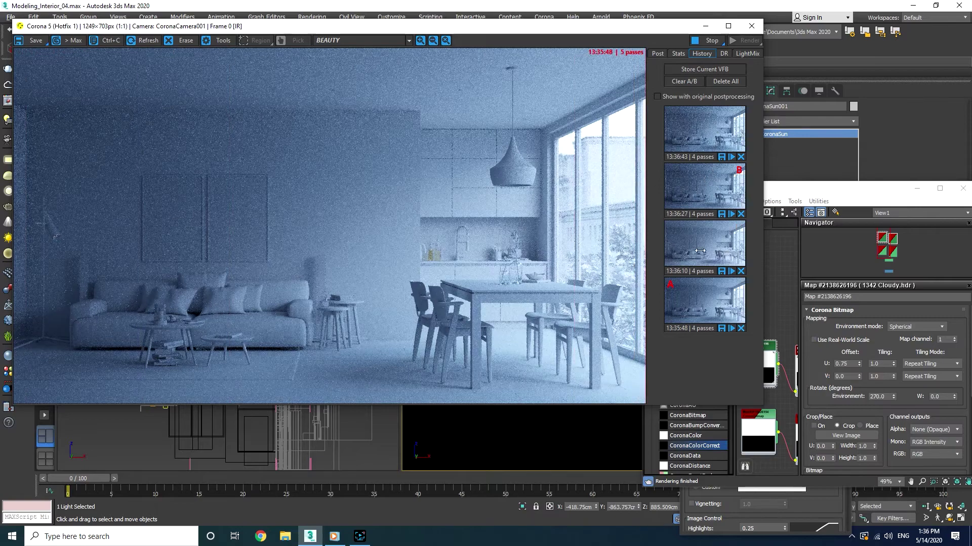
right_click(705, 131)
mouse_move(638, 228)
mouse_down()
mouse_move(95, 223)
mouse_move(71, 236)
mouse_up()
drag(173, 236, 3, 256)
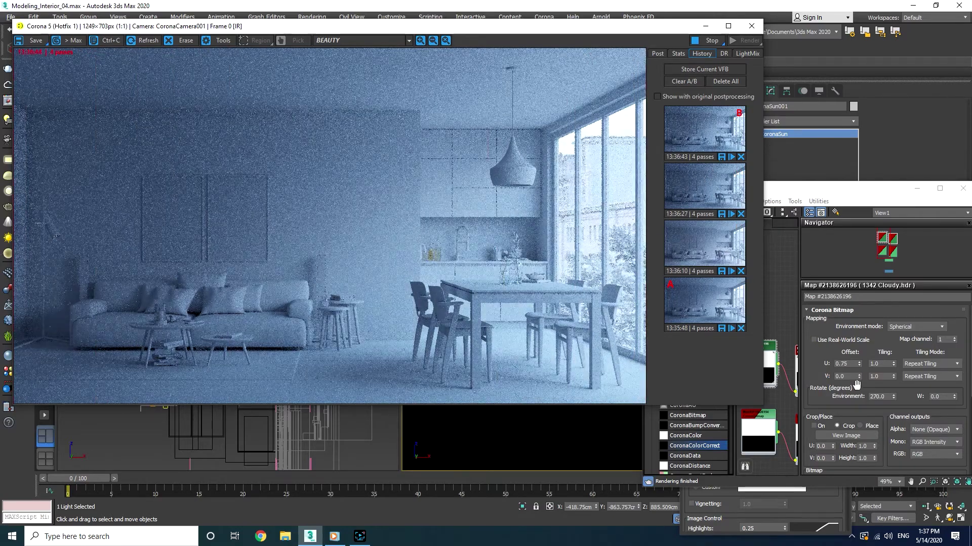
Set the dusk HDRI's environment rotation to 0 degrees and delete all stored renders from the history
click(866, 396)
click(632, 30)
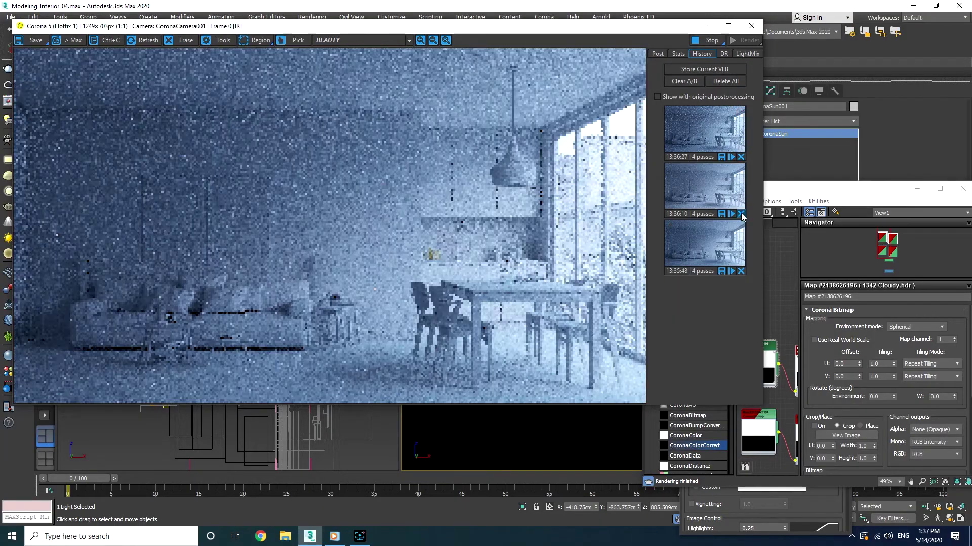
drag(632, 30, 685, 88)
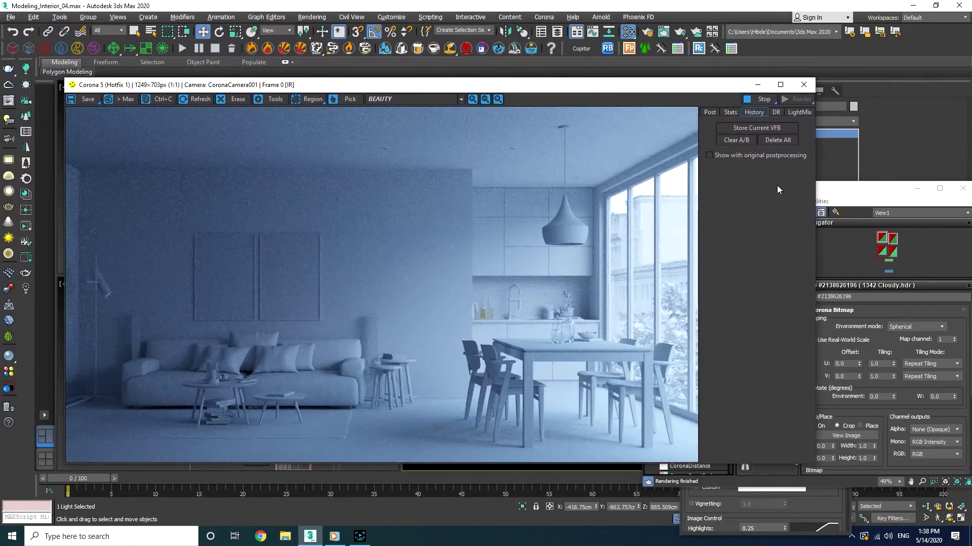
Close the render window, the Slate Material Editor and the Environment and Effects dialog, selecting the floor lamp group
click(802, 86)
drag(813, 195, 650, 194)
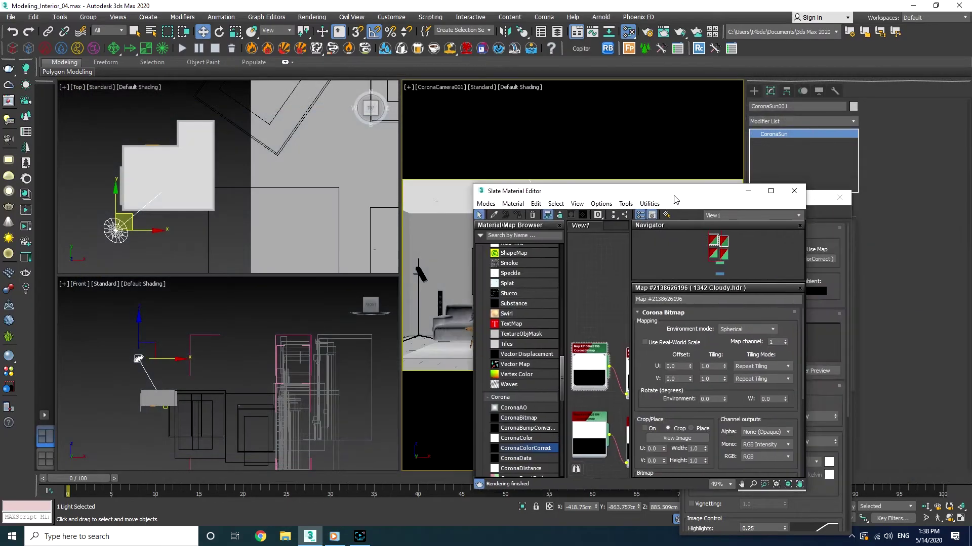
click(800, 188)
click(419, 274)
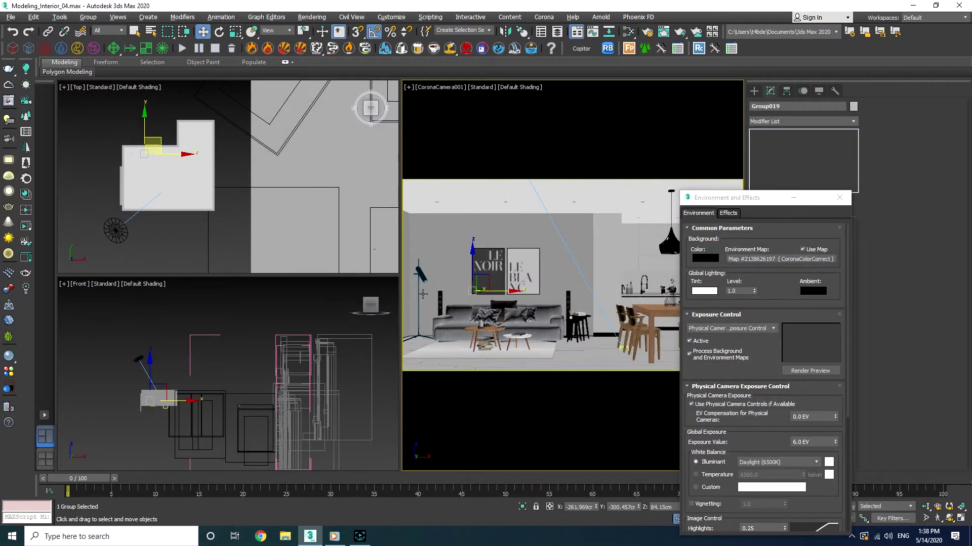
click(839, 197)
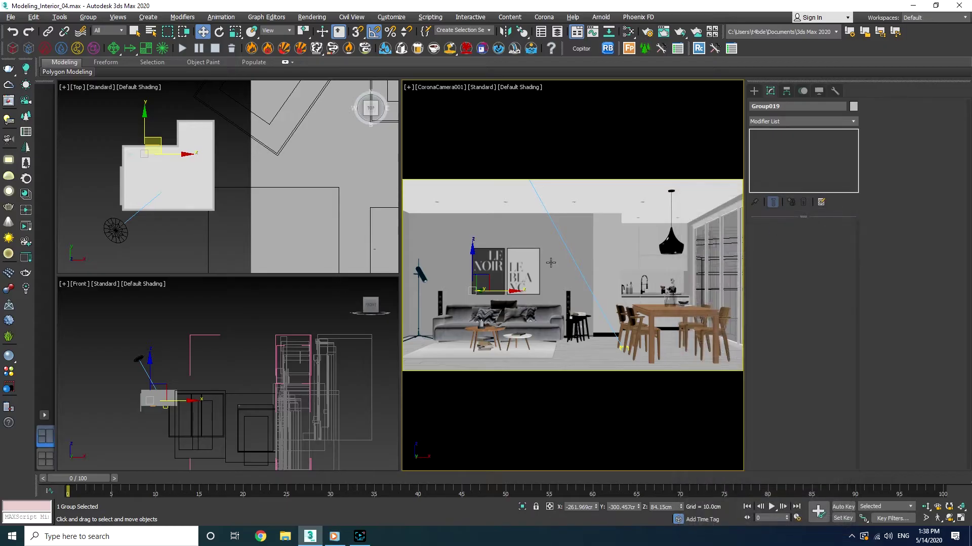
Create a disk-shaped Corona Light centred on the round spot fixture above the rug's corner, using a wireframe Top view
scroll(175, 158, up, 4)
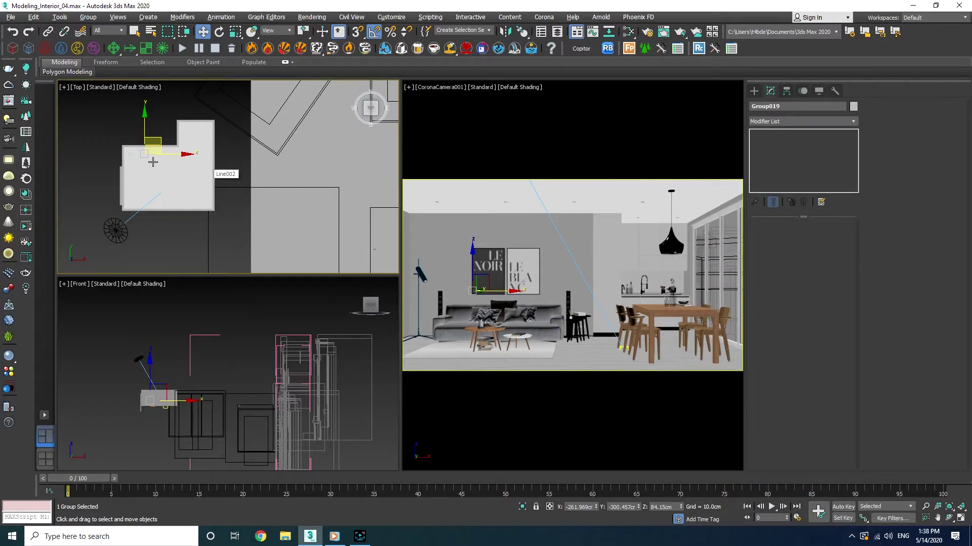
click(754, 91)
click(777, 105)
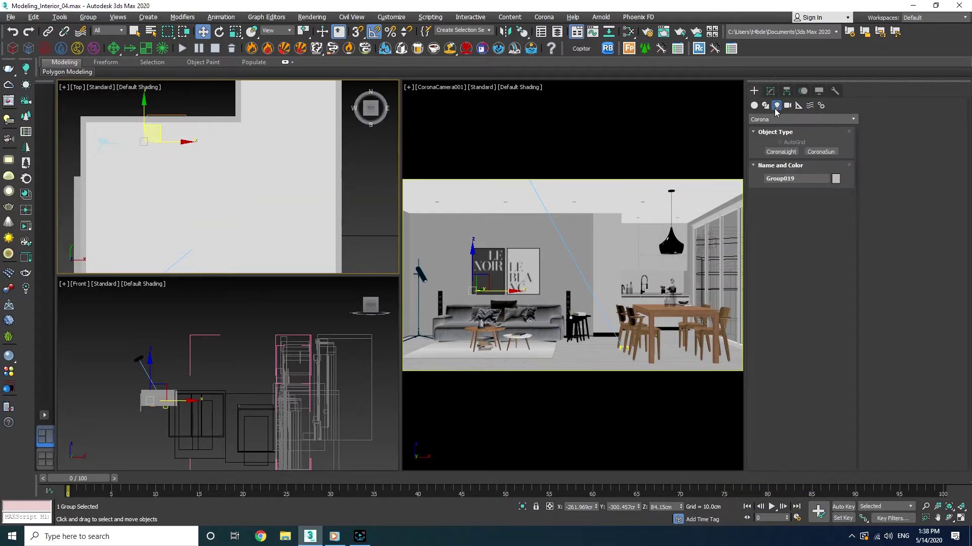
click(781, 152)
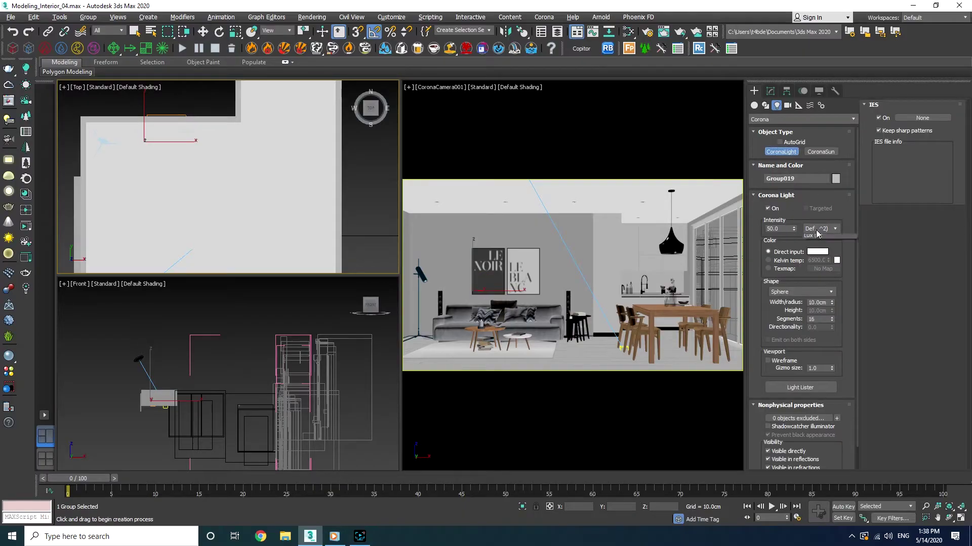
click(798, 292)
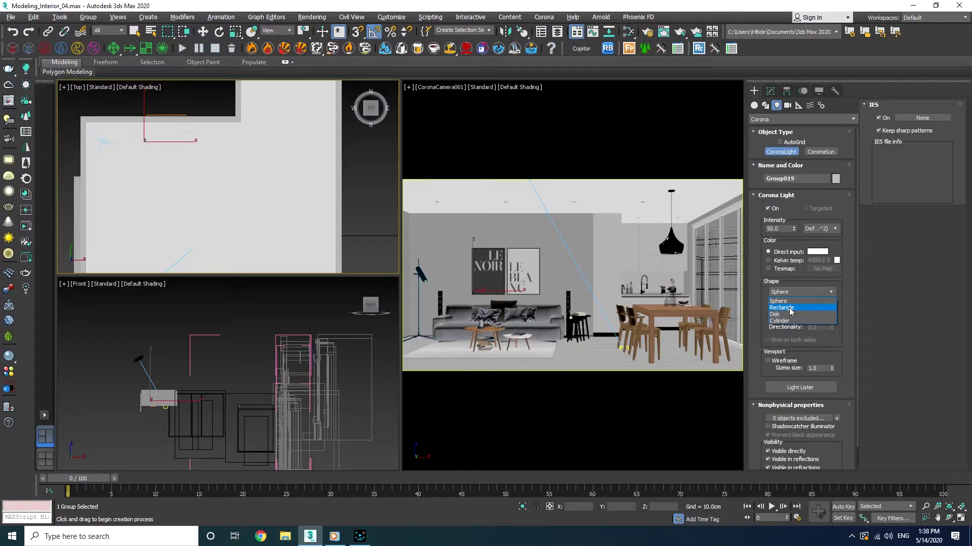
click(786, 314)
middle_drag(145, 169, 289, 180)
key(F3)
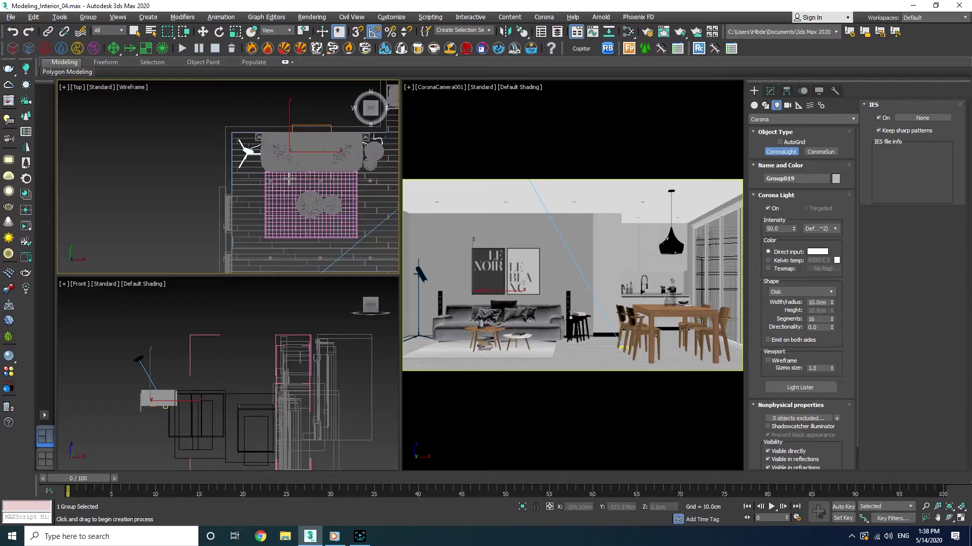
scroll(335, 183, up, 10)
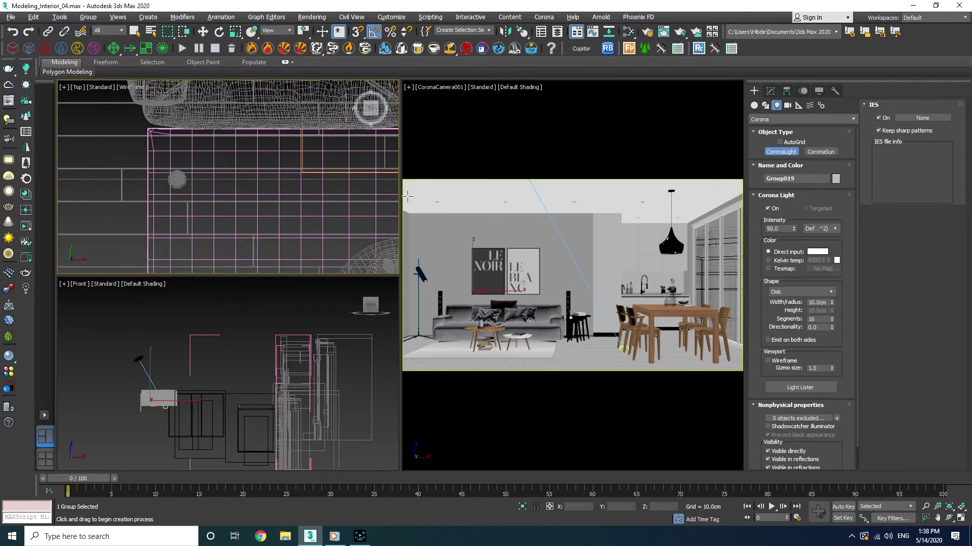
scroll(177, 179, up, 4)
drag(186, 176, 207, 175)
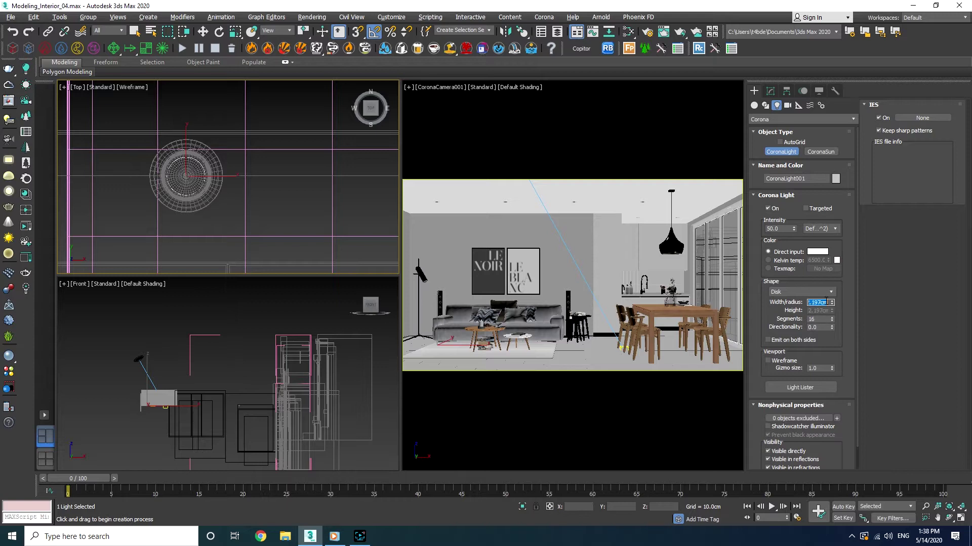
Set the disk light's radius to 3 cm and raise it to about 269 cm, just beneath the ceiling spot fixture
scroll(152, 427, up, 5)
key(w)
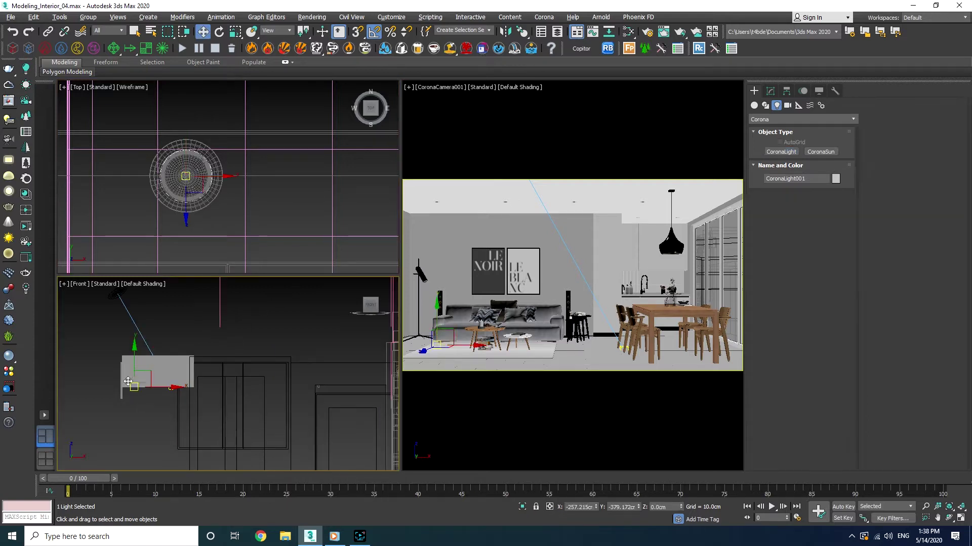
scroll(128, 382, down, 5)
key(F3)
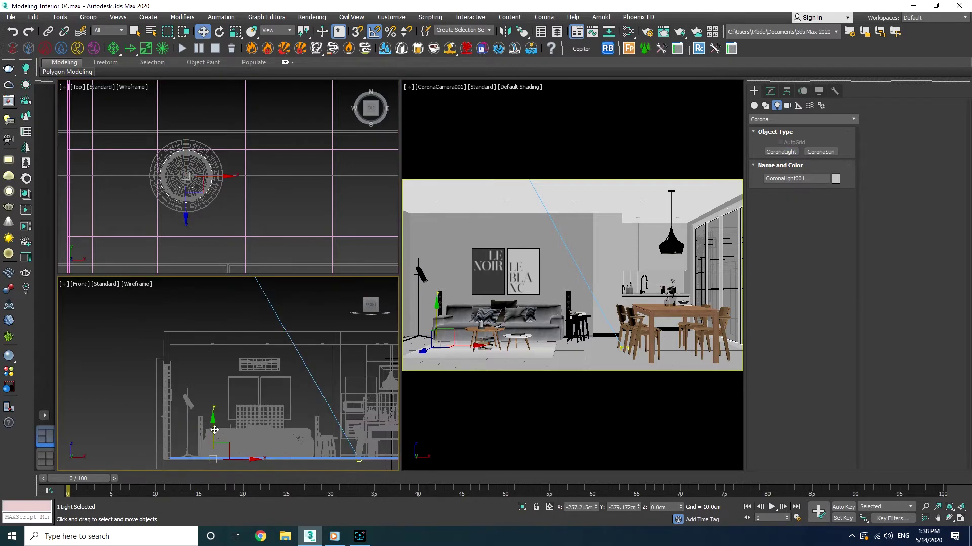
drag(214, 430, 206, 334)
right_click(226, 221)
scroll(225, 222, down, 5)
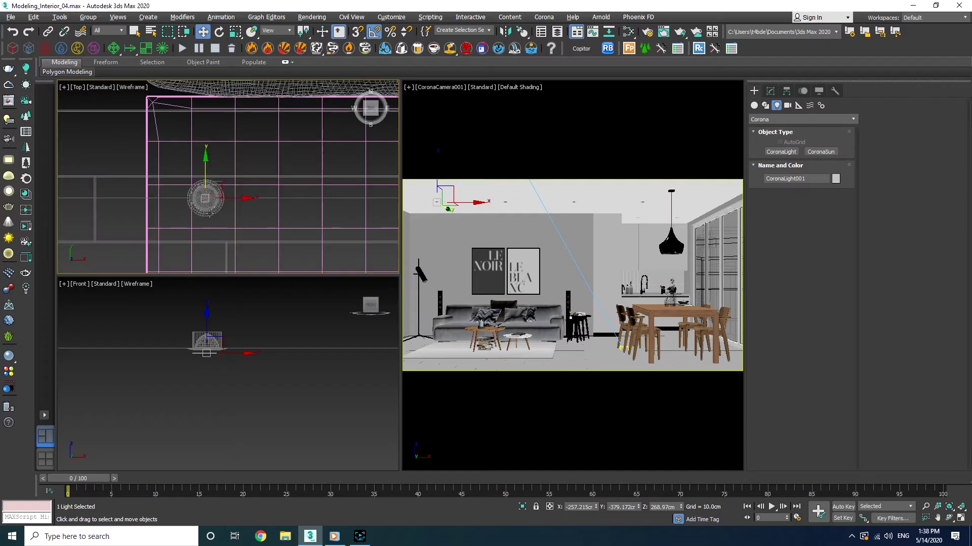
Clone the disk light along the X axis as three instances, one under each remaining spot fixture in the row
scroll(236, 223, up, 2)
middle_drag(236, 222, 165, 187)
shift+drag(172, 182, 348, 190)
click(487, 311)
scroll(205, 179, up, 4)
scroll(201, 179, down, 8)
key(Return)
key(Return)
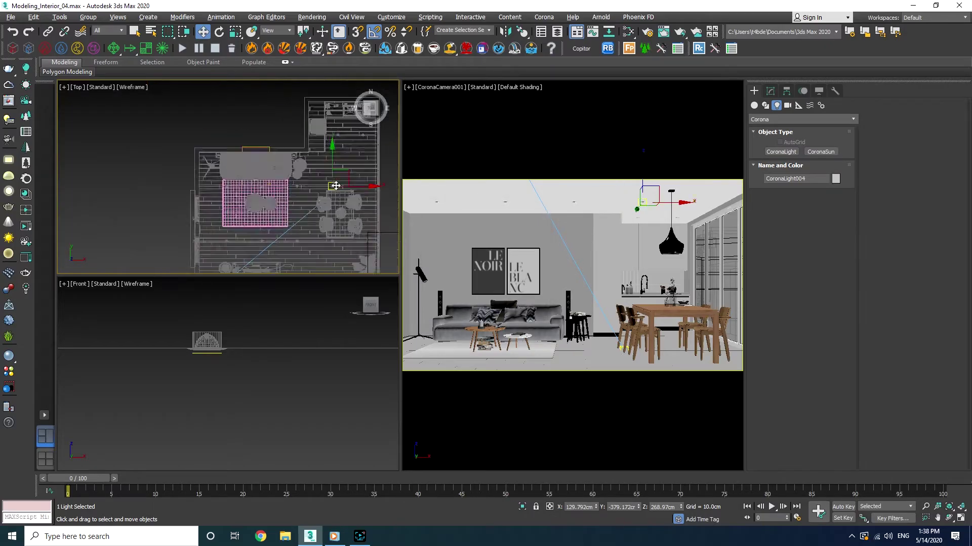
Select the row of four disk lights and clone it along the Y axis onto the parallel row of spot fixtures
drag(171, 170, 171, 169)
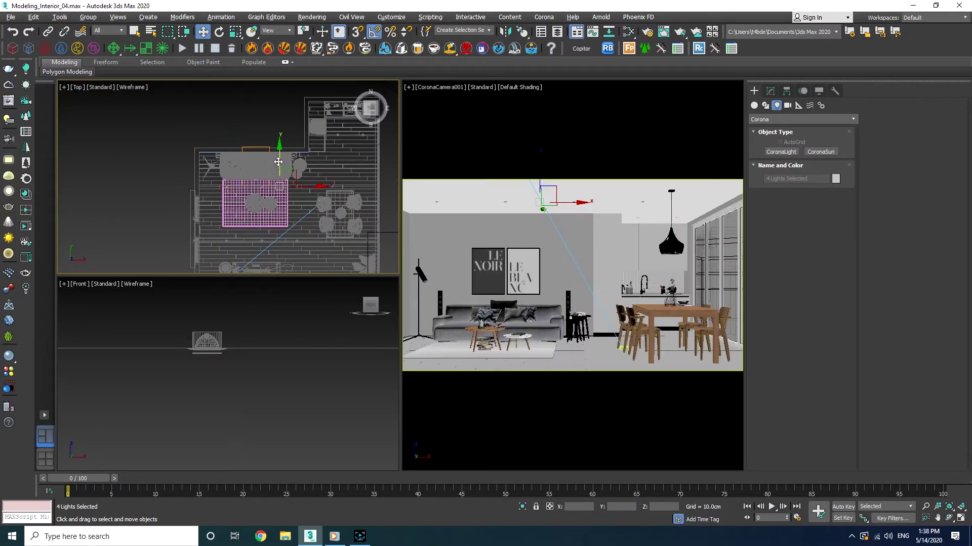
shift+drag(278, 162, 278, 203)
key(Return)
scroll(241, 242, up, 10)
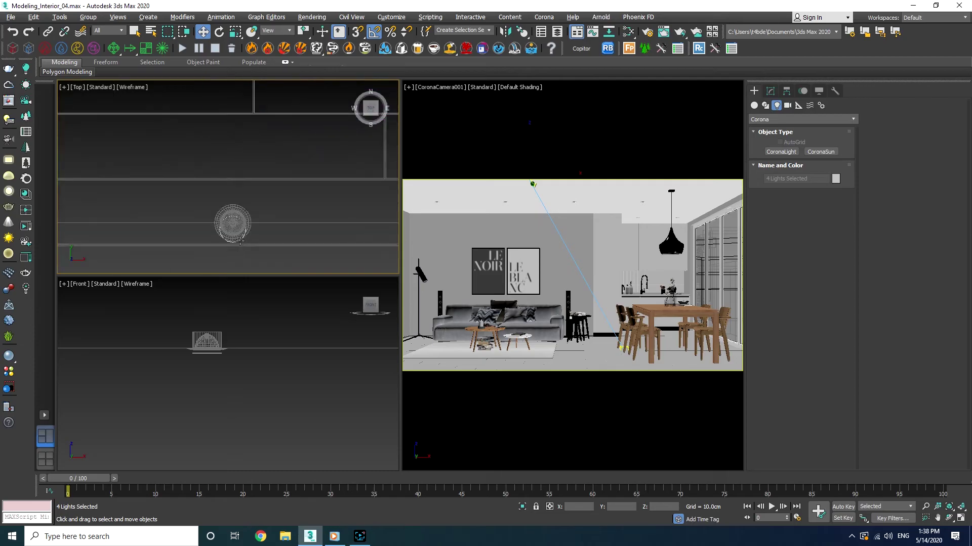
drag(236, 239, 238, 238)
scroll(231, 250, down, 5)
scroll(230, 247, up, 3)
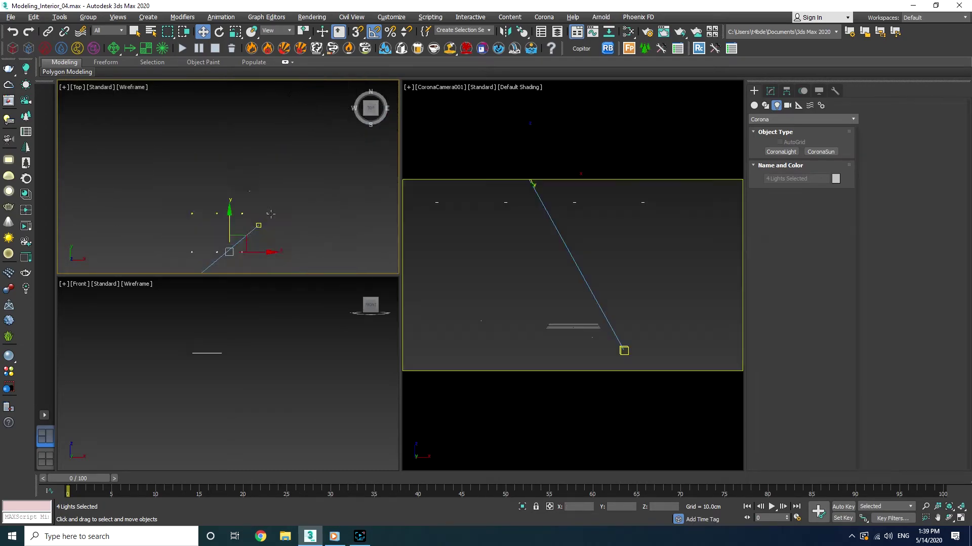
Clone the disk light nearest the dining table onto the kitchen's ceiling spot fixtures
click(257, 215)
middle_drag(257, 215, 222, 275)
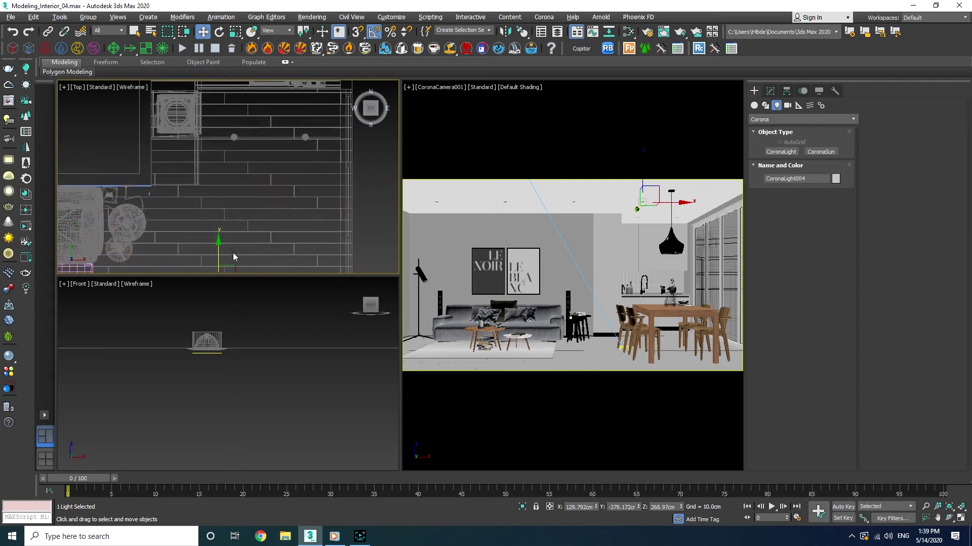
mouse_move(241, 264)
mouse_down()
mouse_move(316, 124)
mouse_move(276, 145)
mouse_move(174, 164)
mouse_up()
key(Return)
scroll(304, 133, up, 5)
scroll(296, 141, down, 1)
scroll(291, 152, down, 5)
key(Return)
scroll(174, 164, down, 2)
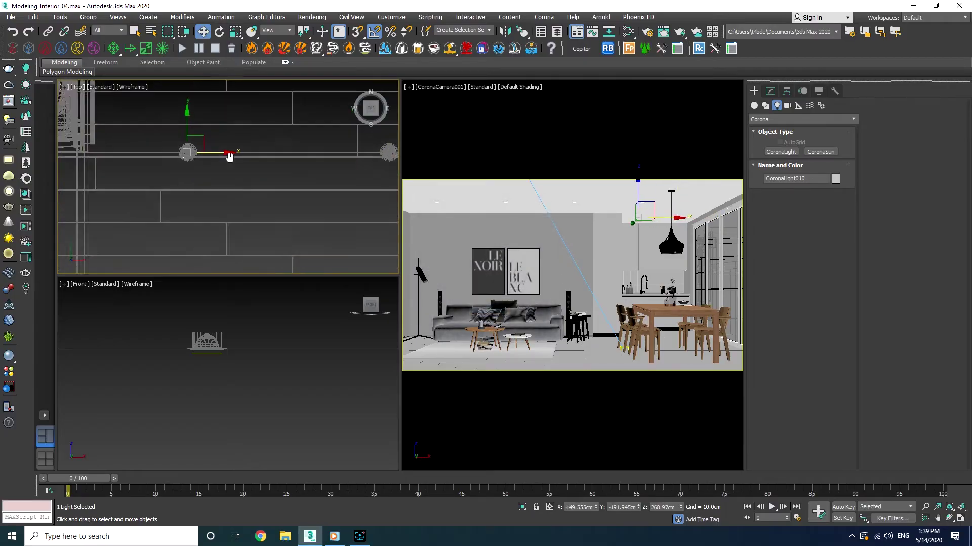
middle_drag(174, 164, 243, 151)
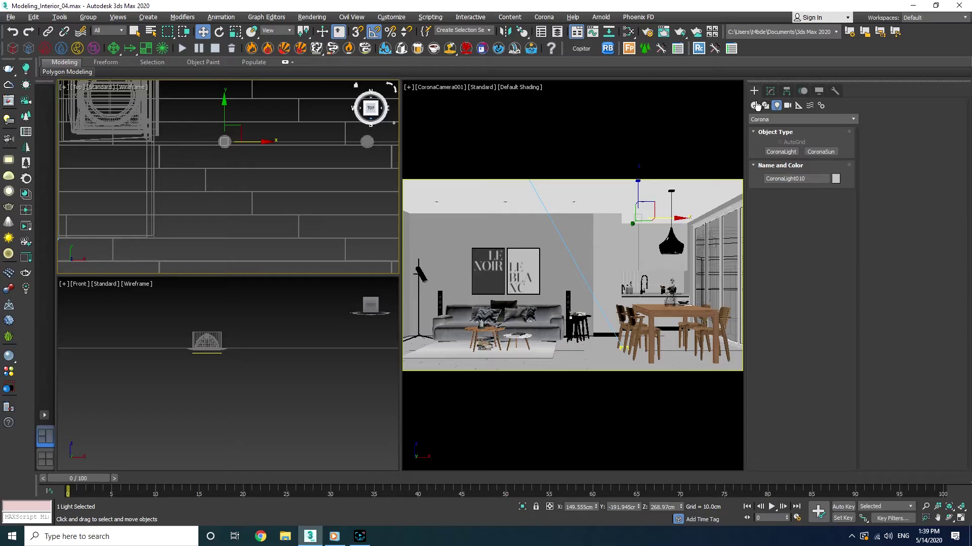
Start interactive rendering, turn off the environment map in Environment and Effects, and minimize that dialog
click(25, 227)
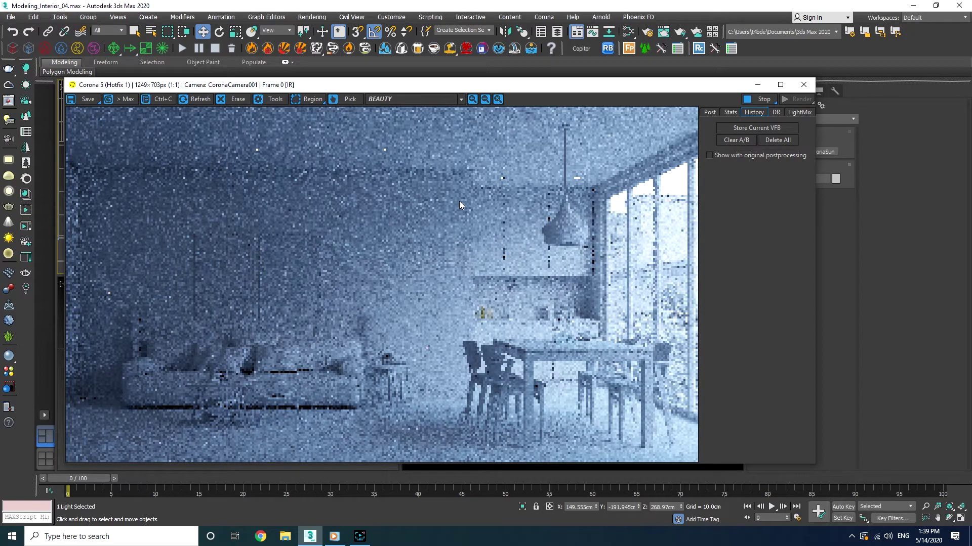
key(8)
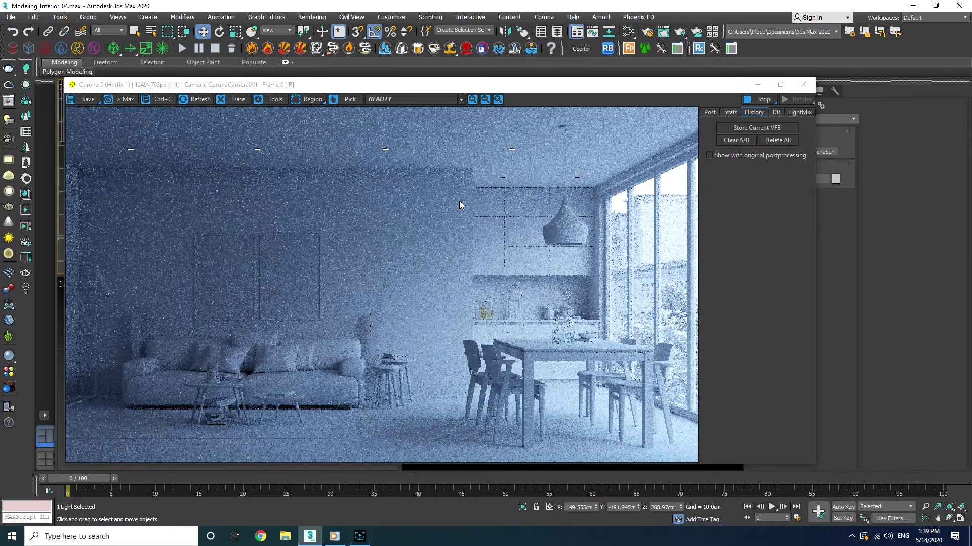
click(803, 249)
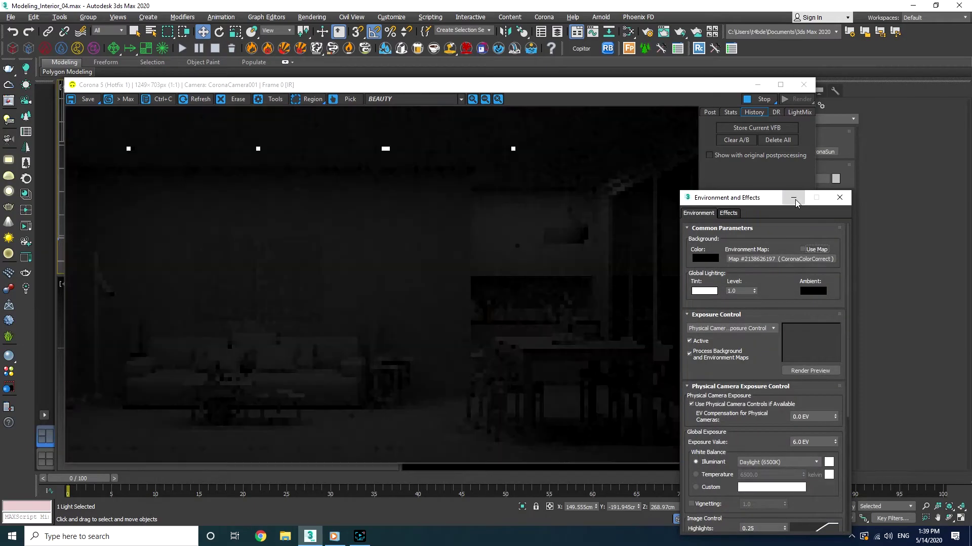
click(794, 199)
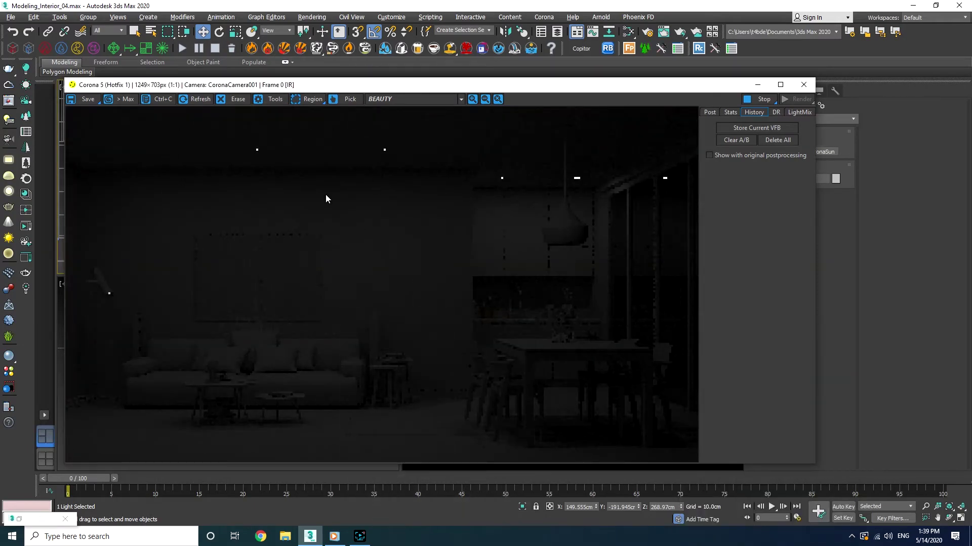
Turn off the disk lights' direct, reflection and refraction visibility, caustics generation and occlusion of other lights, keeping the render window beside the parameters
drag(502, 80, 356, 85)
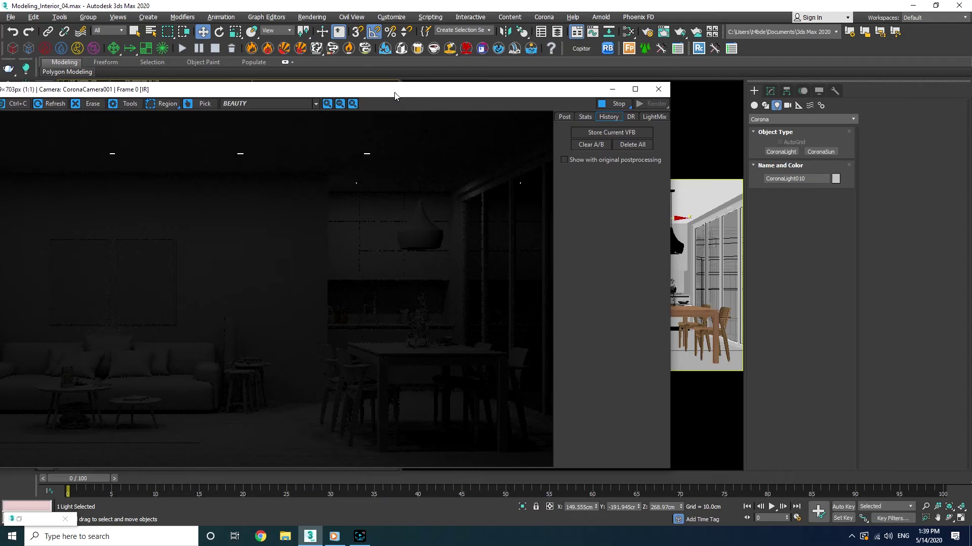
click(770, 91)
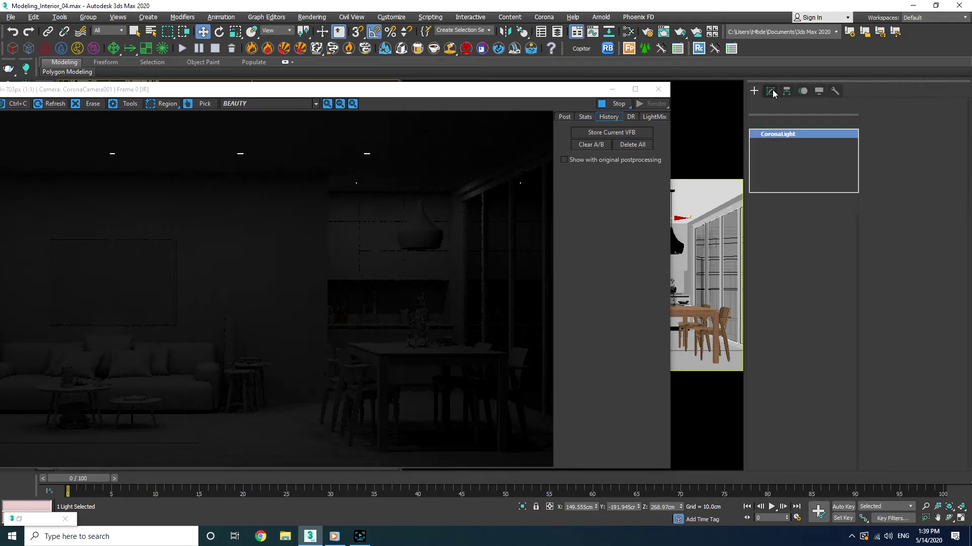
drag(496, 89, 480, 225)
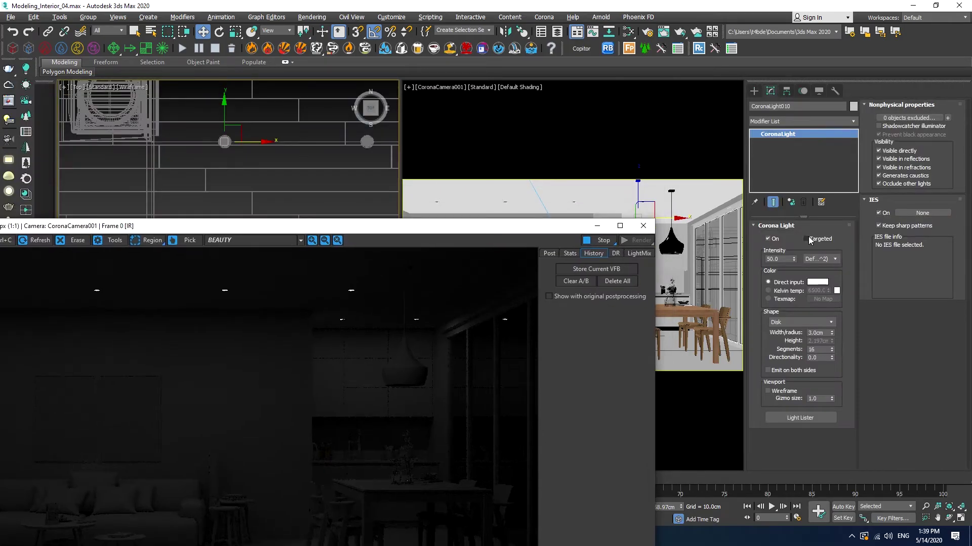
click(879, 150)
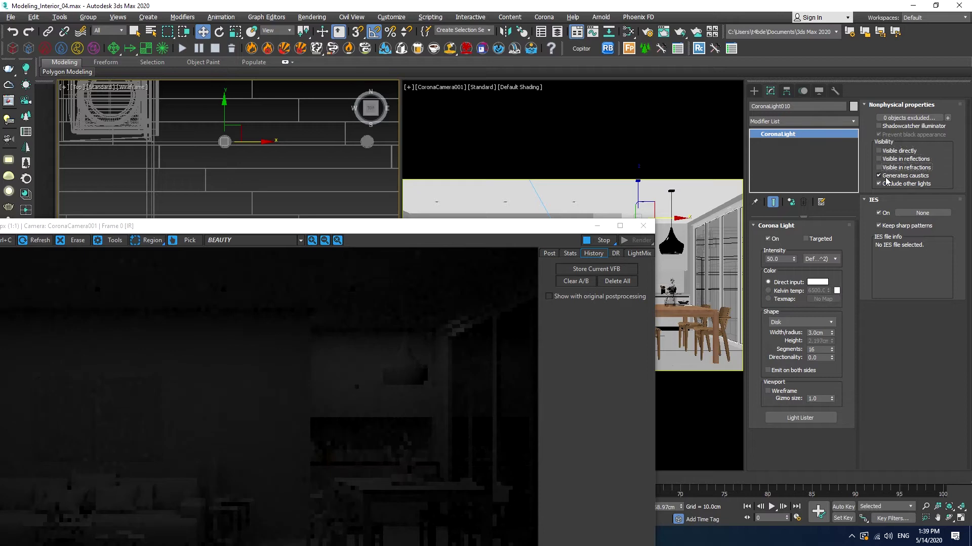
drag(444, 228, 547, 103)
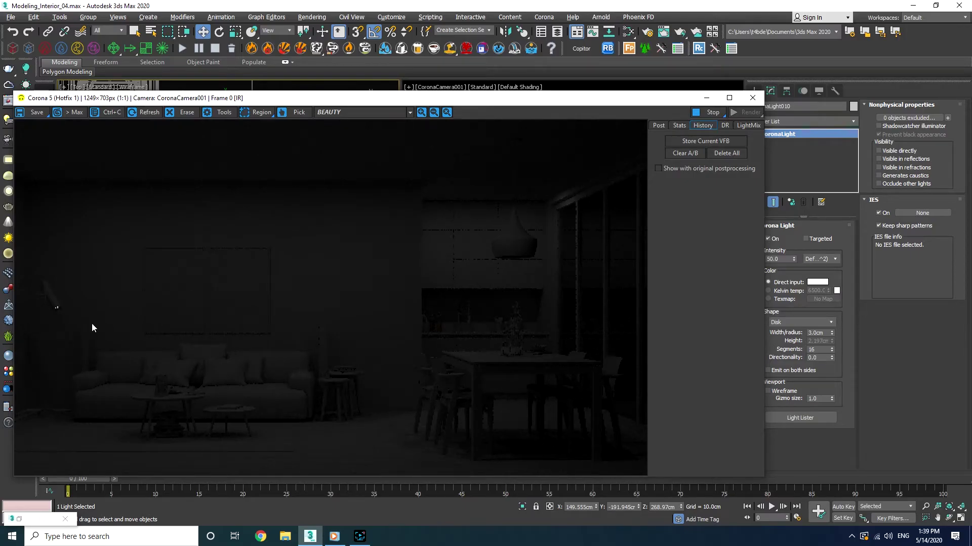
Try the disk lights at intensities of 500 and 900 in the interactive render
drag(791, 260, 759, 260)
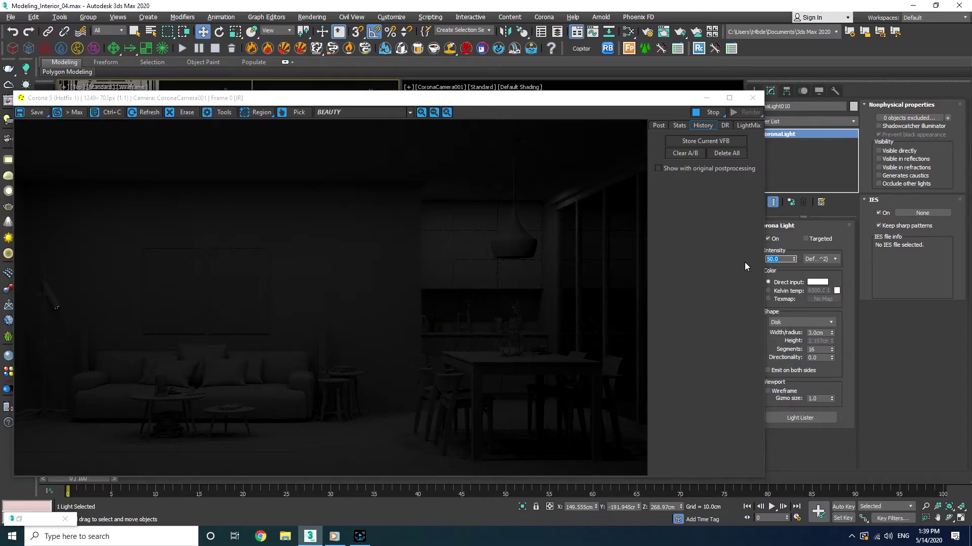
text(500)
key(Return)
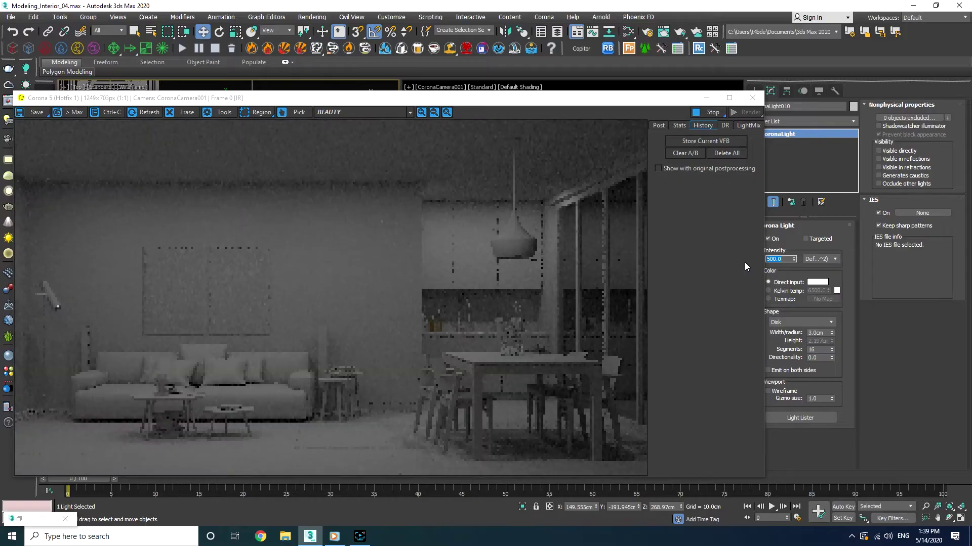
text(900)
key(Return)
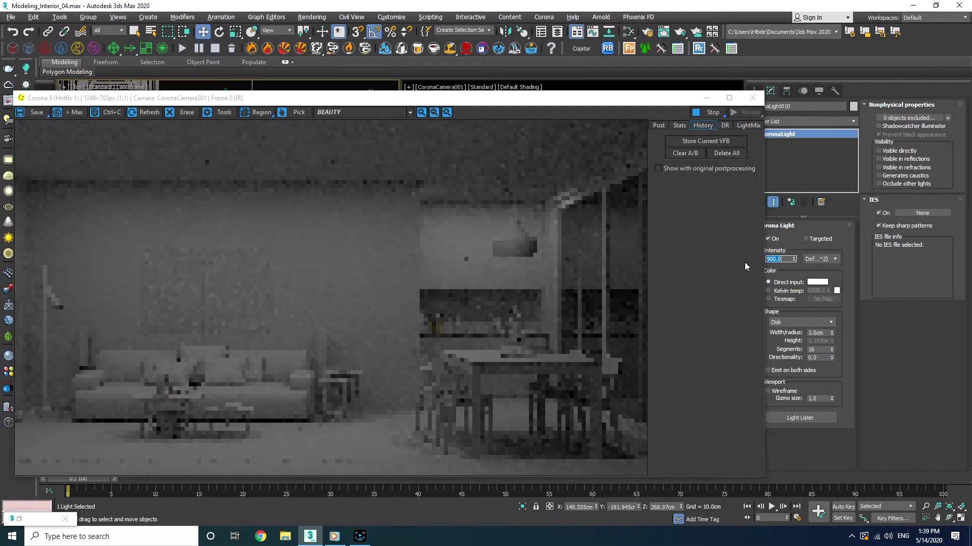
Set the disk lights' intensity to 1200 and reposition the render window clear of the light parameters
text(120)
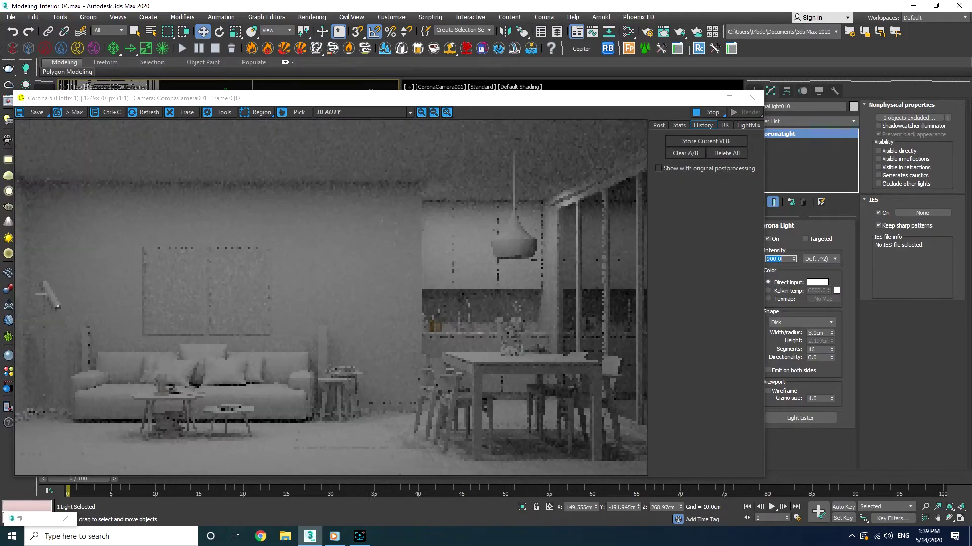
text(0)
key(Return)
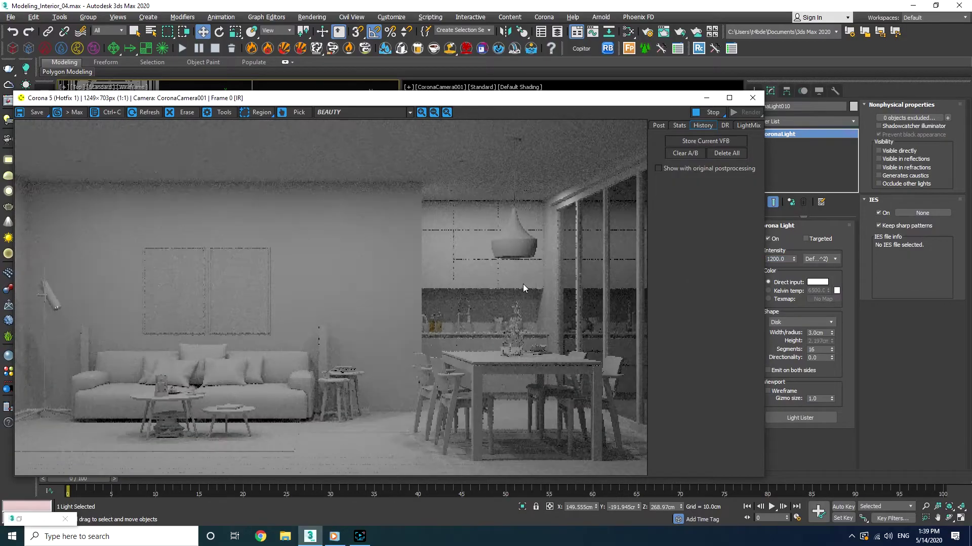
double_click(783, 260)
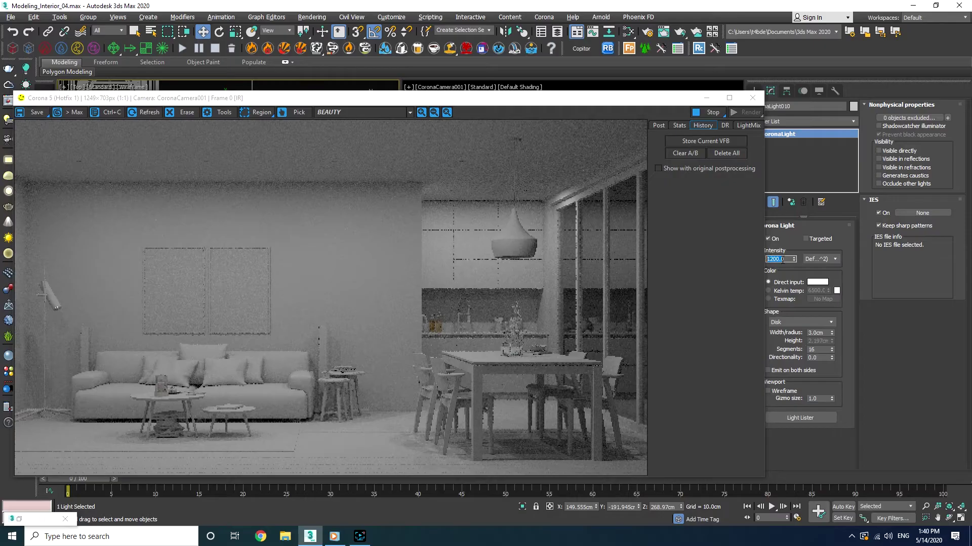
drag(329, 103, 323, 86)
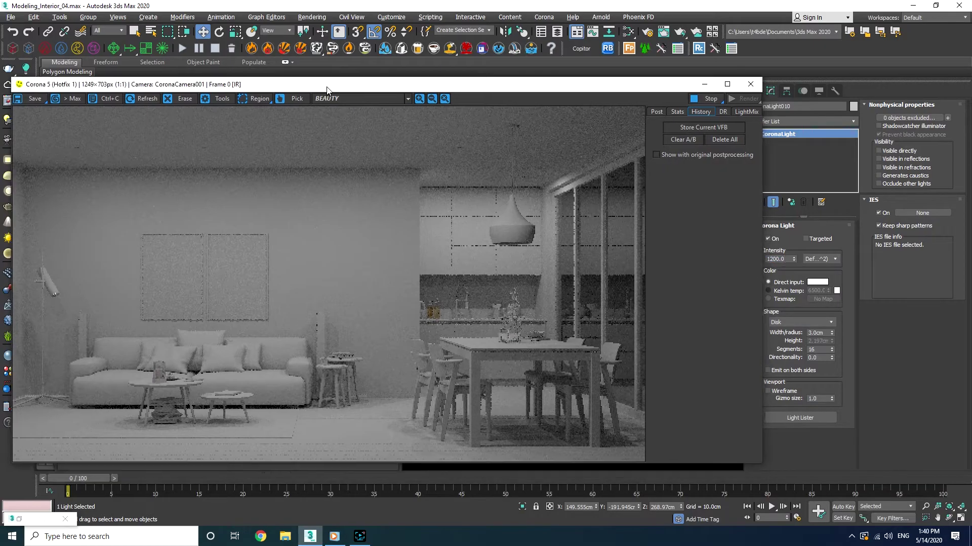
Set the disk lights' directionality to 0 and store the current render in the history
double_click(816, 358)
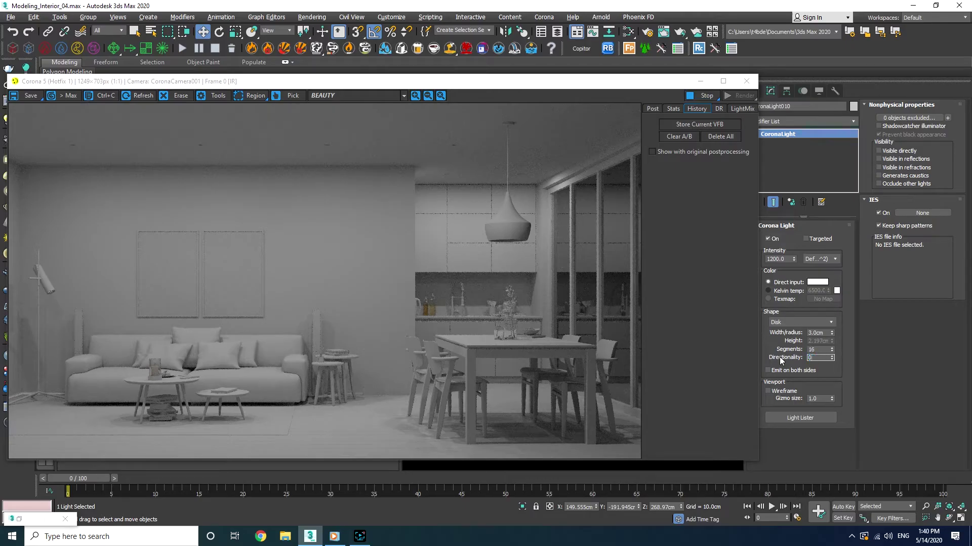
text(0)
key(Return)
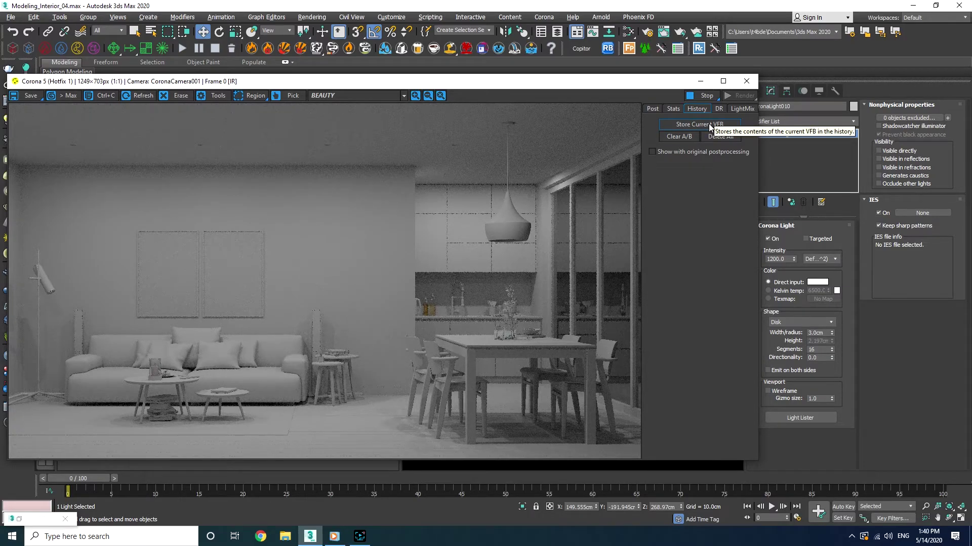
click(708, 124)
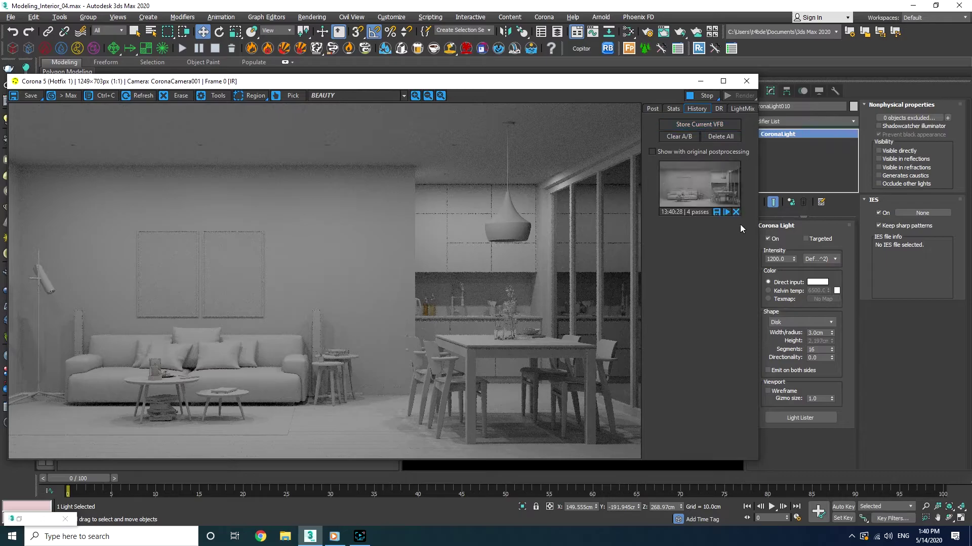
Try directionality values of 0.4 and 0.45 on the disk lights
double_click(823, 356)
text(.4)
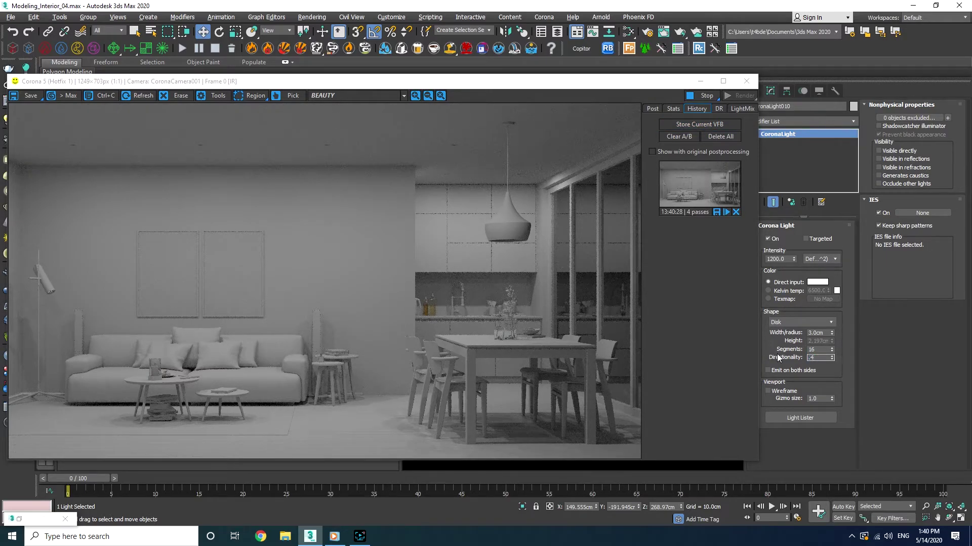
key(Return)
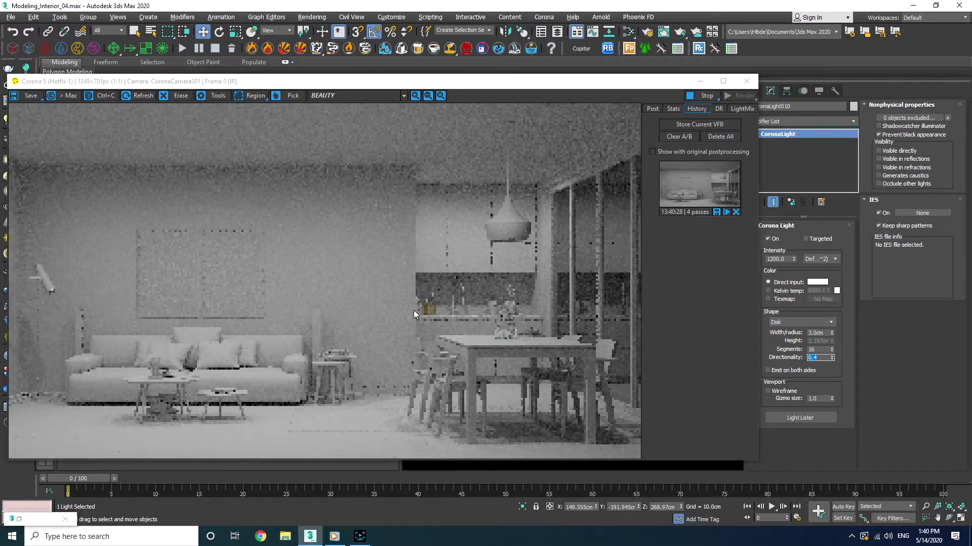
text(.45)
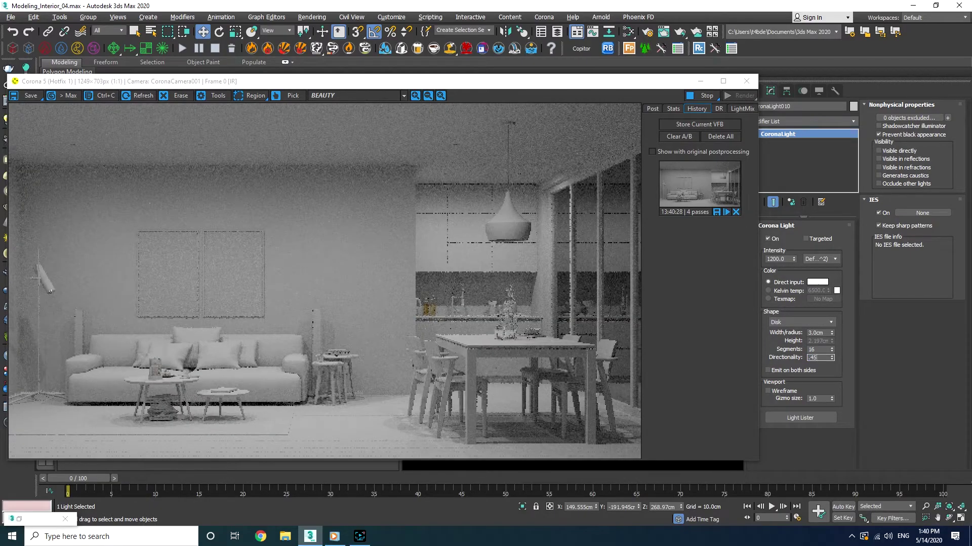
key(Return)
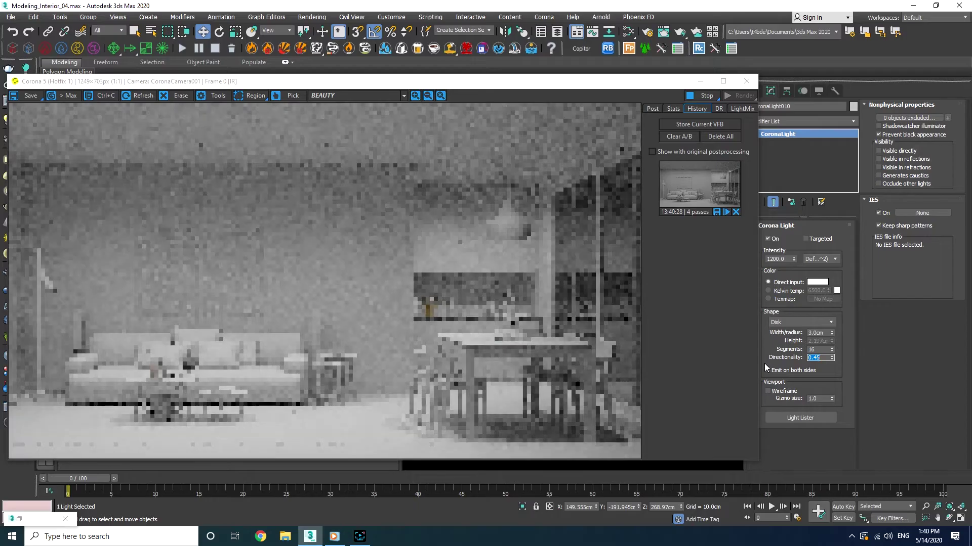
Set the disk lights' directionality to 0.4 and compare the current render against the stored 13:40:28 one
text(0.4)
key(Return)
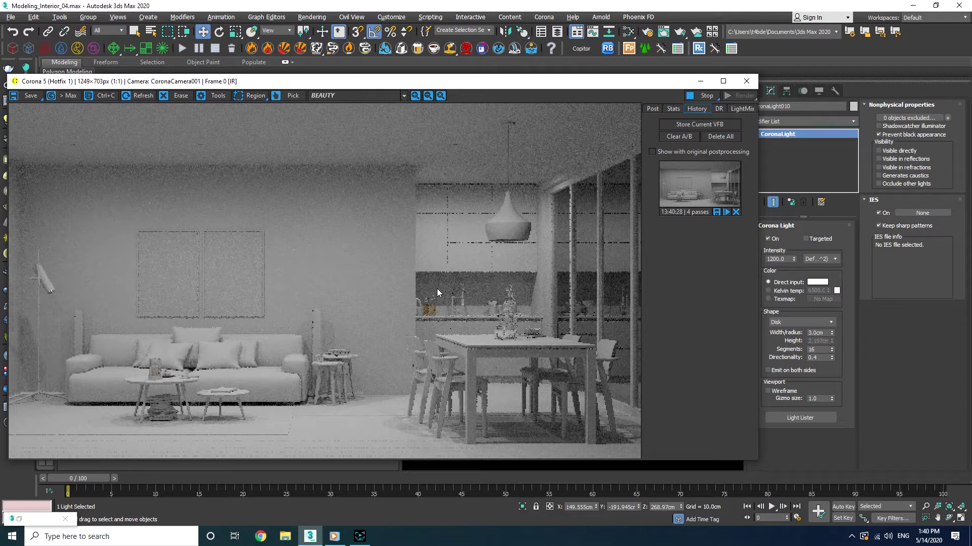
click(686, 188)
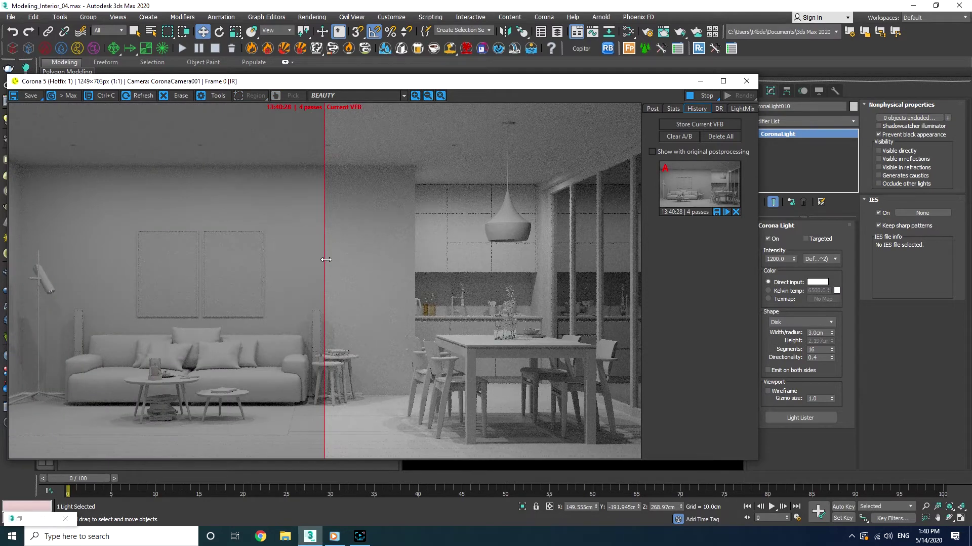
Compare the current render with the stored 13:40:28 version further across the image, and end the comparison
mouse_move(325, 260)
mouse_down()
mouse_move(412, 255)
mouse_move(10, 253)
mouse_move(707, 245)
mouse_move(10, 253)
mouse_move(607, 275)
mouse_move(56, 289)
mouse_move(459, 305)
mouse_move(384, 306)
mouse_up()
click(673, 190)
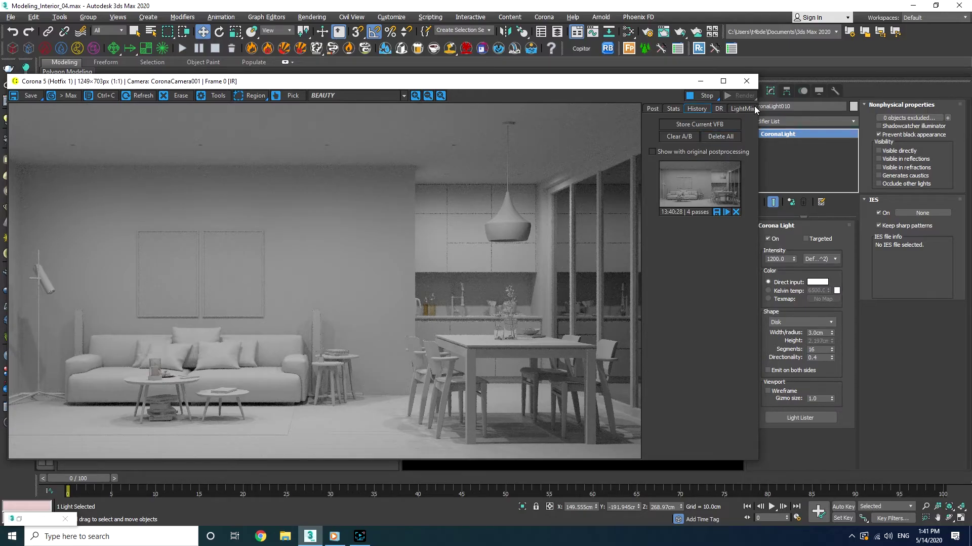
mouse_move(490, 83)
mouse_down()
mouse_move(507, 83)
mouse_move(486, 79)
mouse_move(495, 84)
mouse_up()
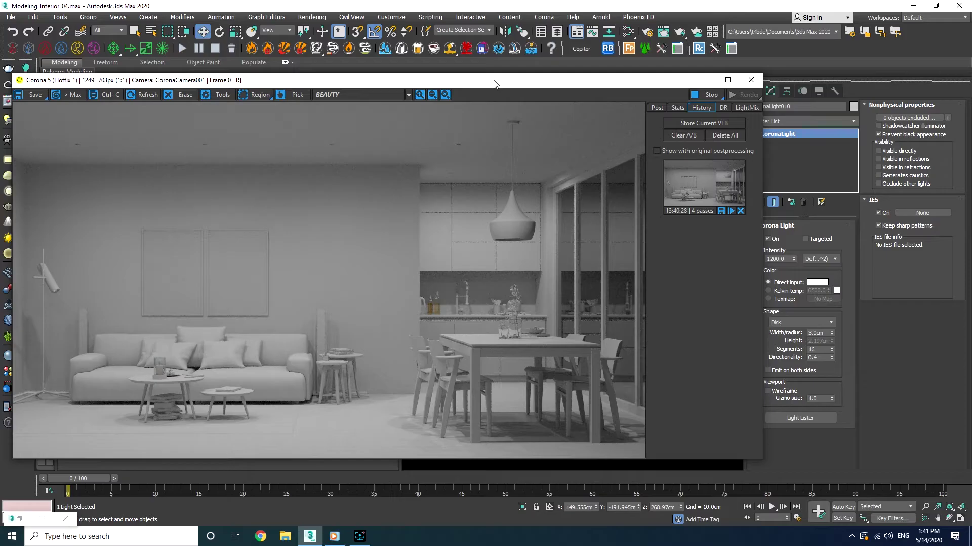
Load the Real-IES_bold.ies profile from Corona's ies folder into the ceiling disk lights
click(921, 213)
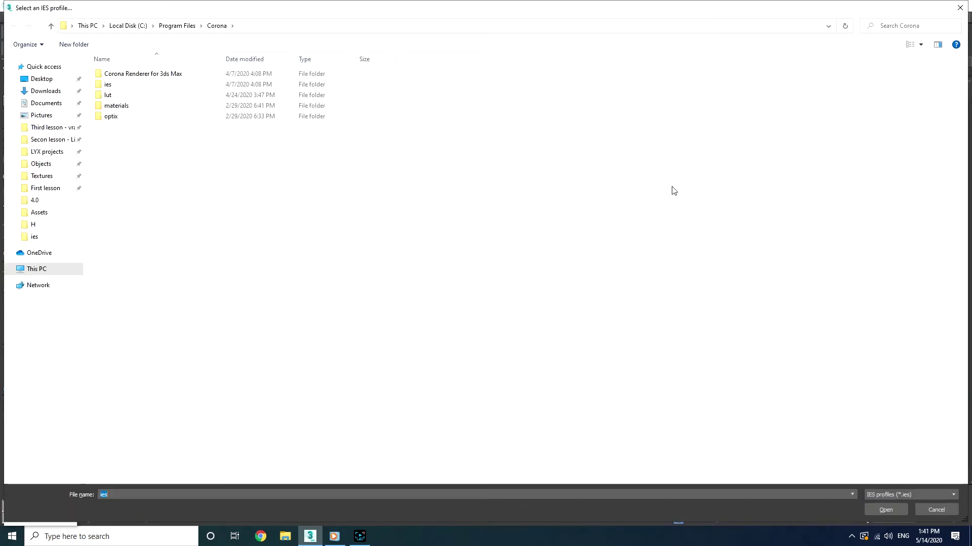
click(111, 87)
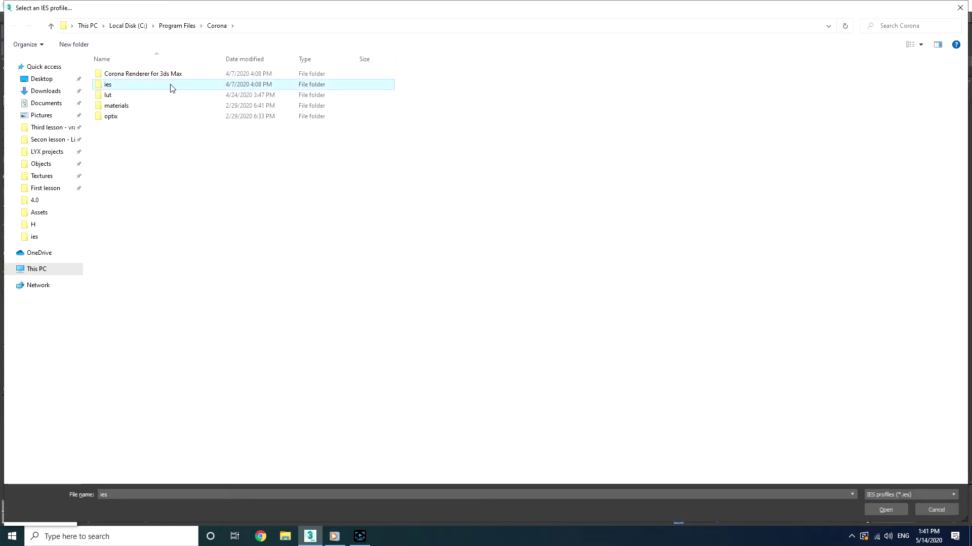
double_click(112, 86)
drag(155, 5, 714, 82)
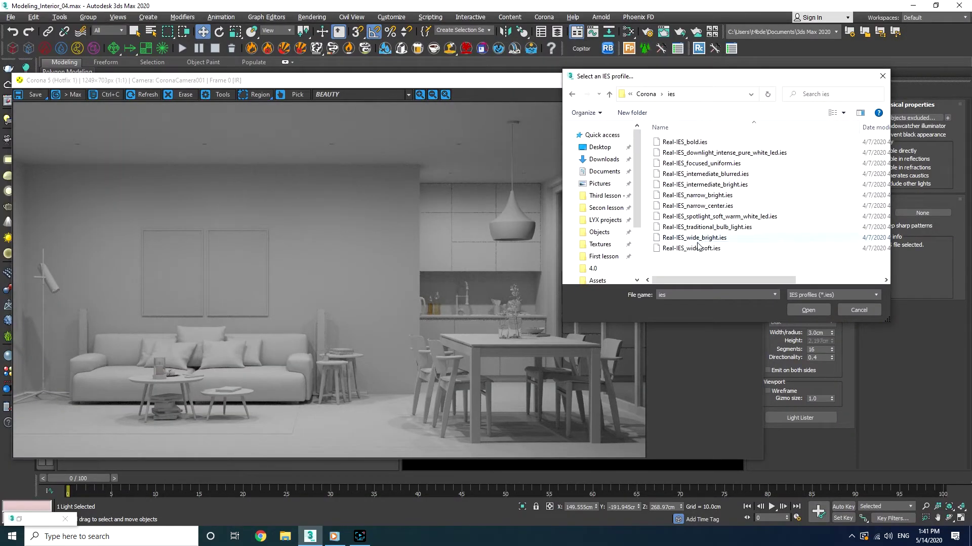
click(688, 145)
double_click(688, 146)
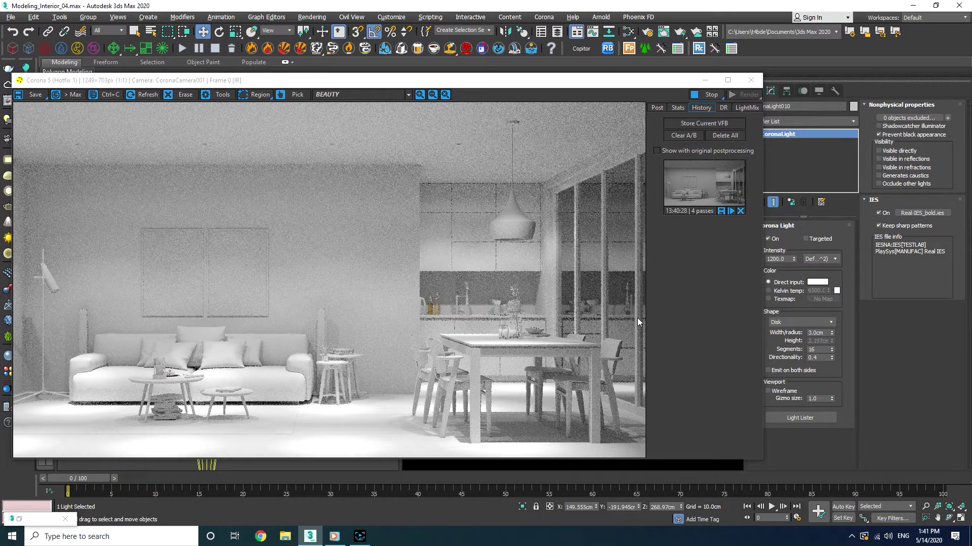
Try the Real-IES_narrow_center.ies profile on the ceiling disk lights and replace it with Real-IES_wide_soft.ies
click(898, 213)
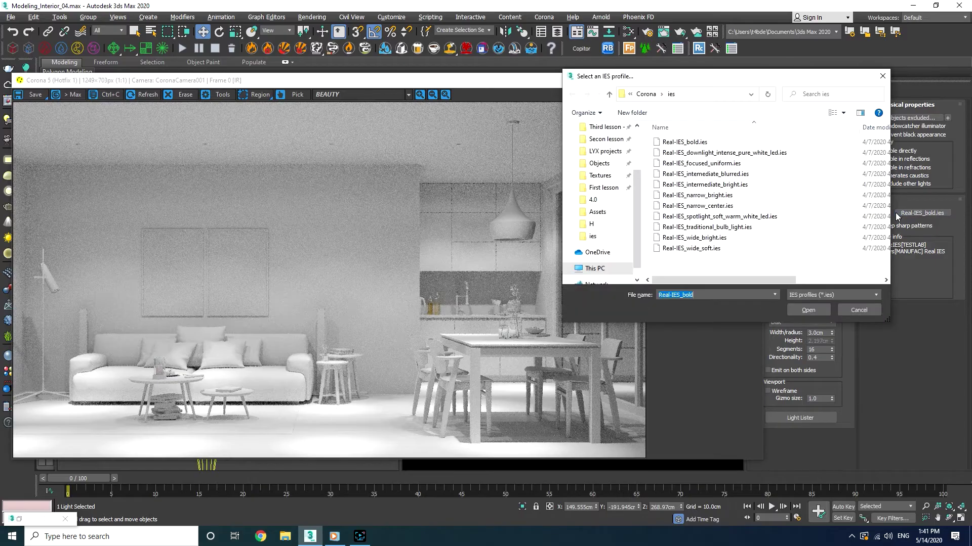
double_click(718, 209)
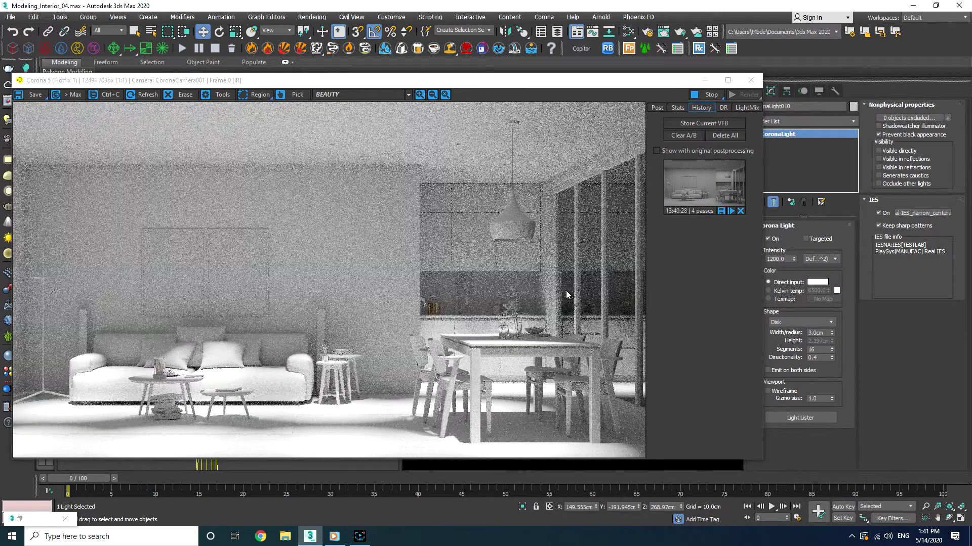
click(906, 213)
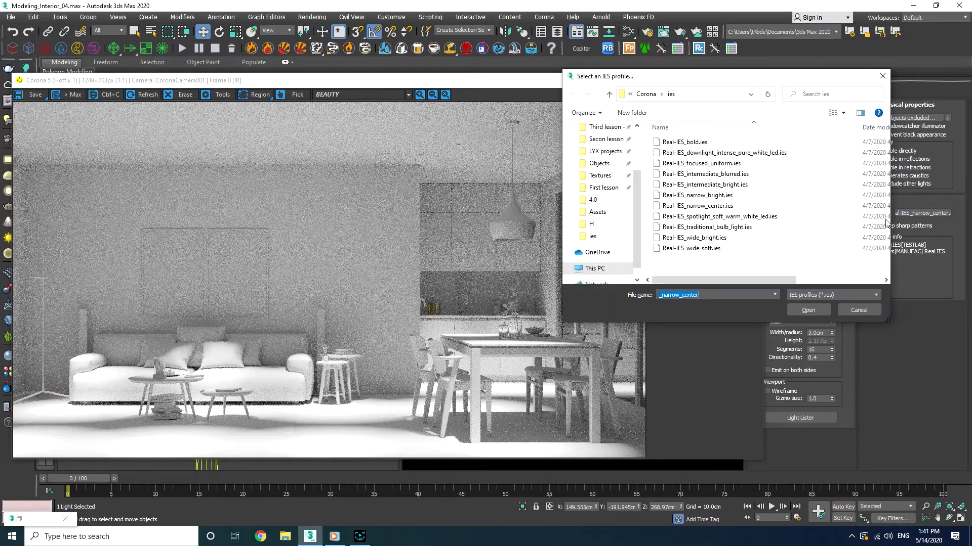
double_click(706, 295)
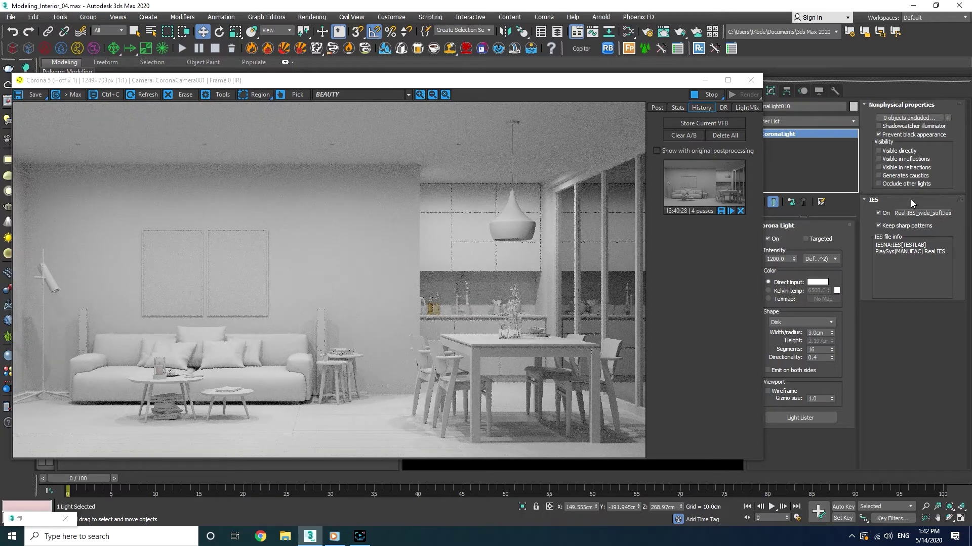
Create a disk CoronaLight about 14.9 cm in radius, centred on the hanging lamp over the dining table in the Top view
drag(688, 80, 646, 374)
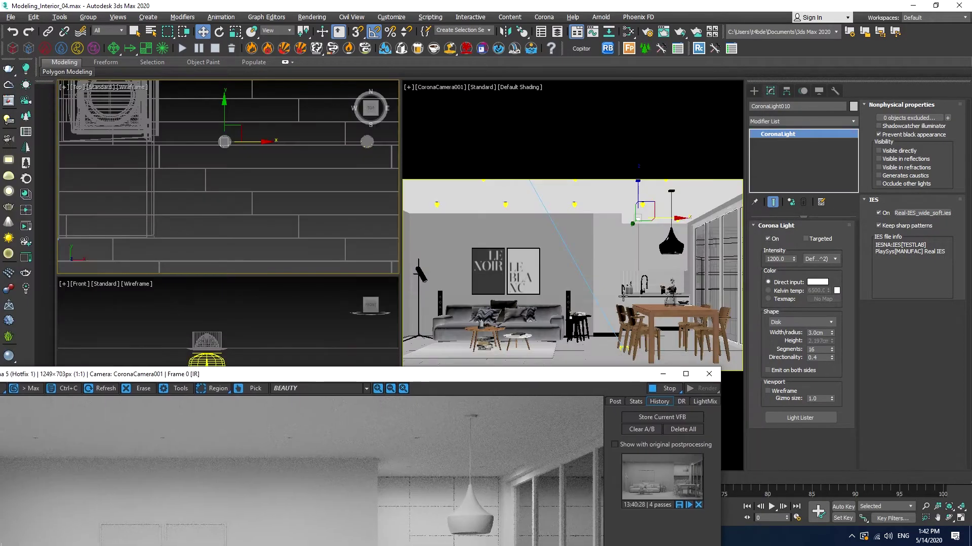
click(667, 246)
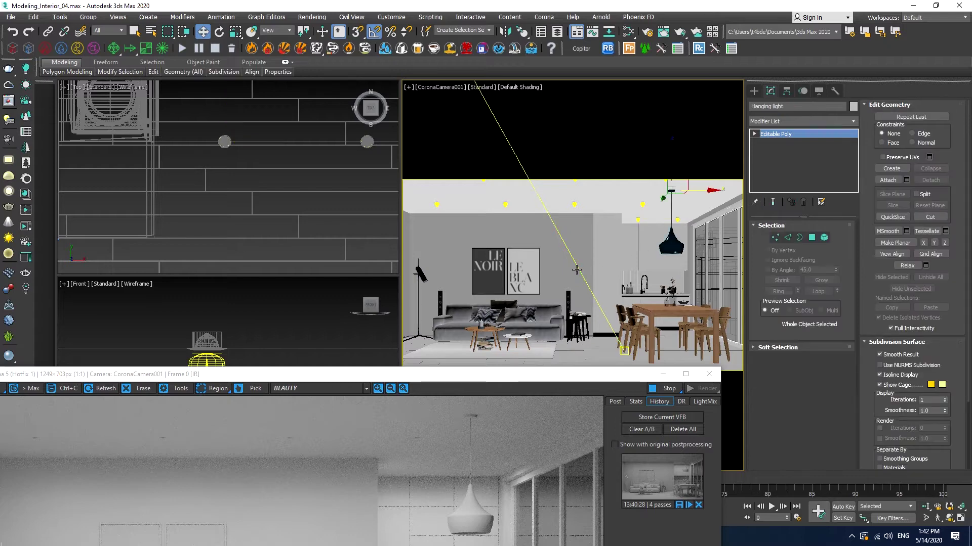
scroll(279, 156, down, 3)
key(z)
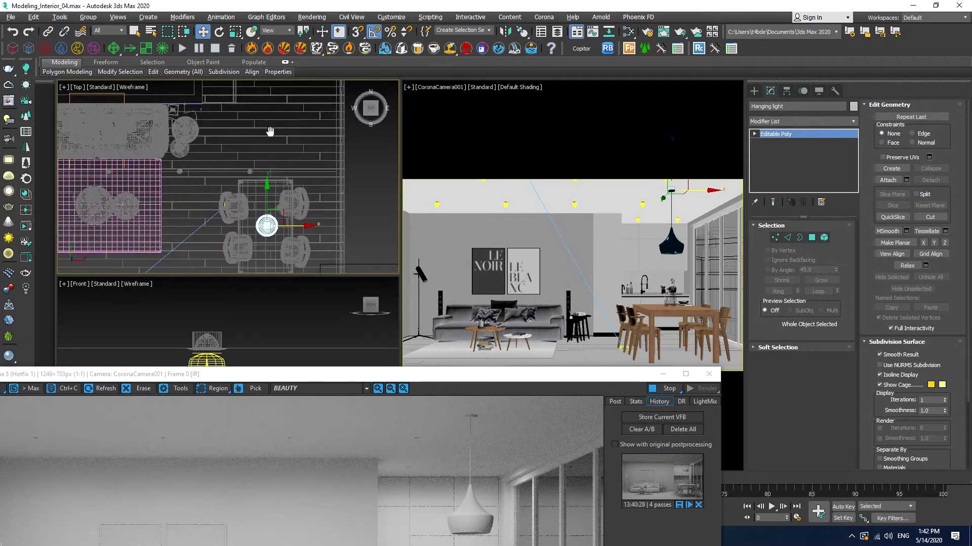
click(754, 90)
click(774, 147)
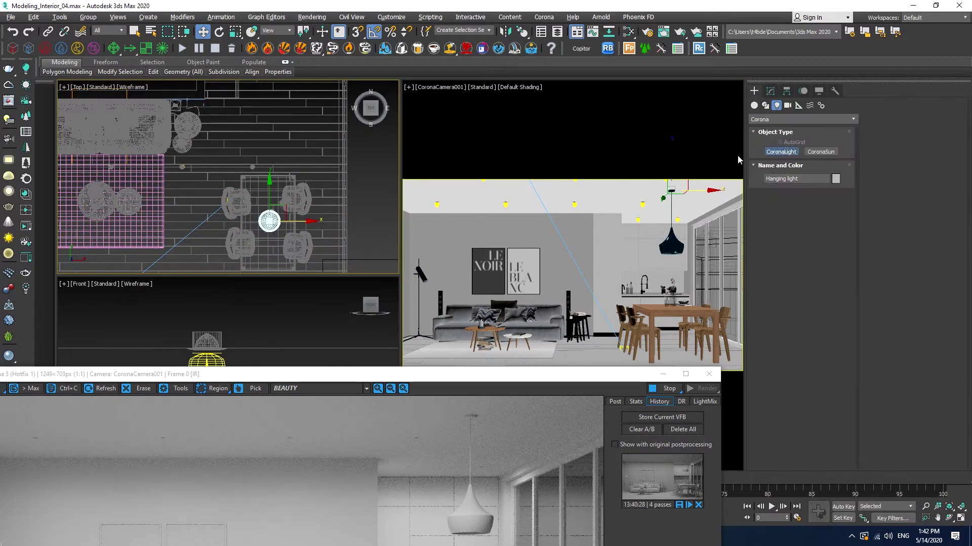
scroll(282, 209, up, 5)
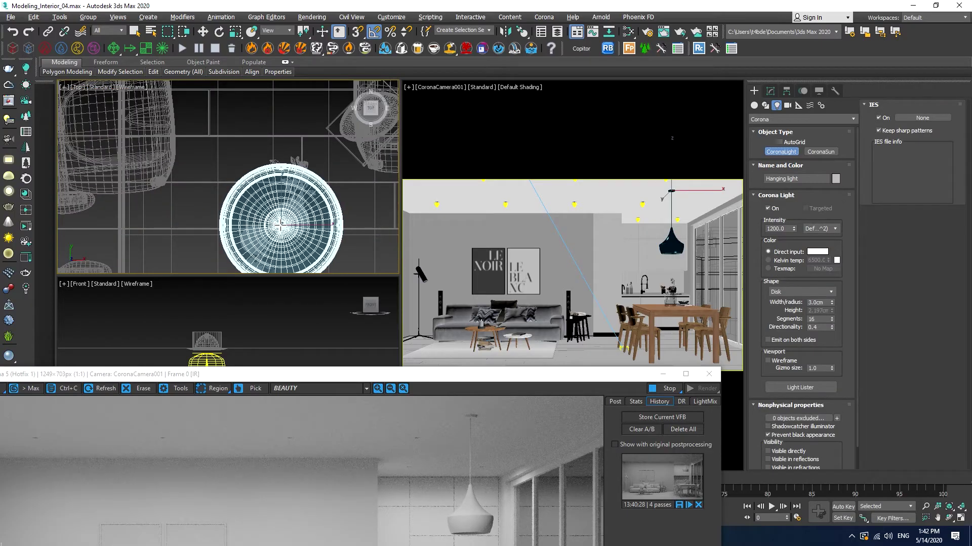
drag(281, 225, 313, 187)
Raise the new disk light from floor level up into the hanging lamp's shade in the Front view
key(f)
right_click(277, 260)
scroll(298, 304, up, 4)
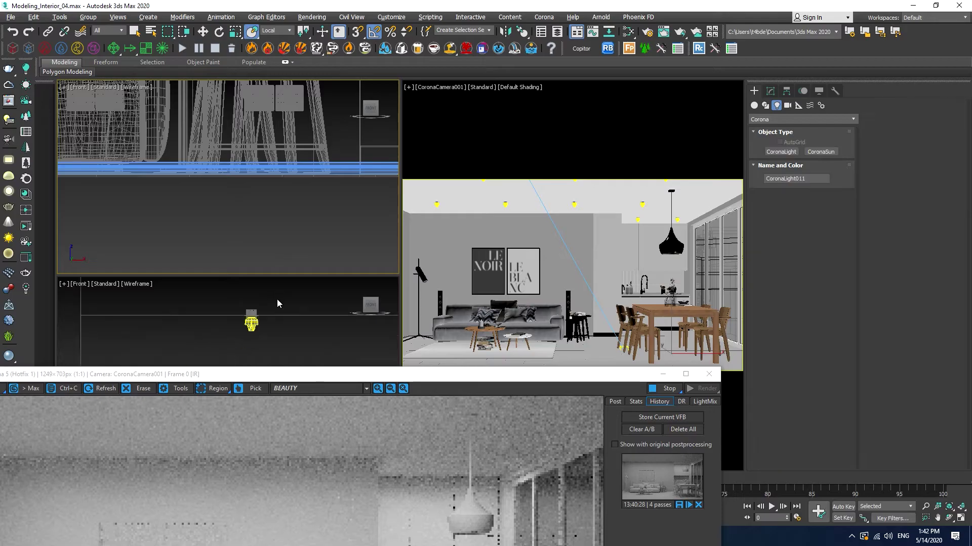
scroll(283, 324, down, 7)
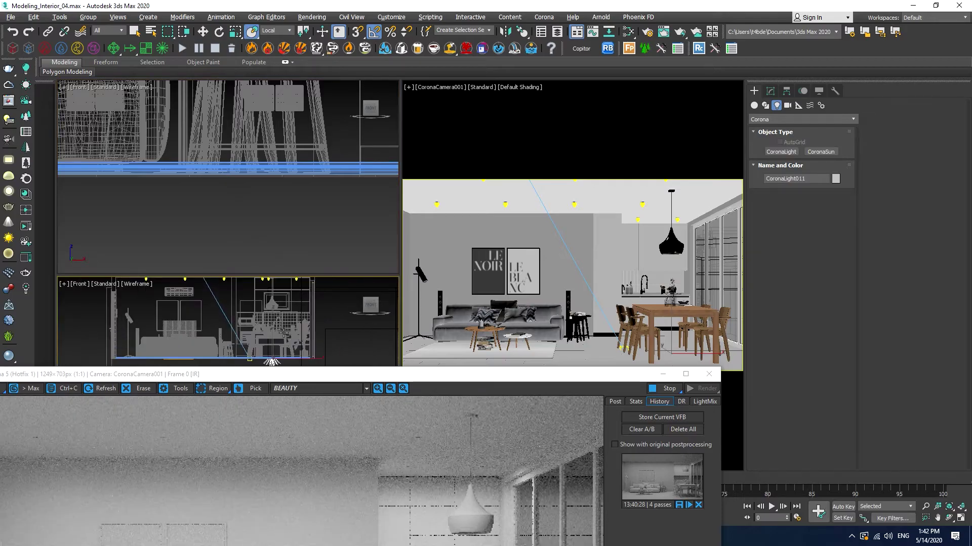
key(w)
drag(272, 346, 272, 303)
key(z)
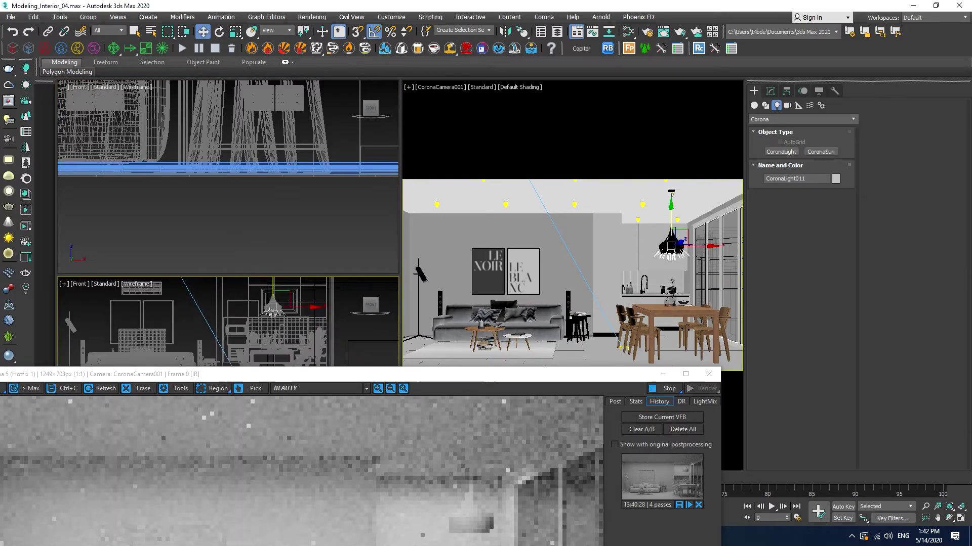
scroll(284, 286, up, 3)
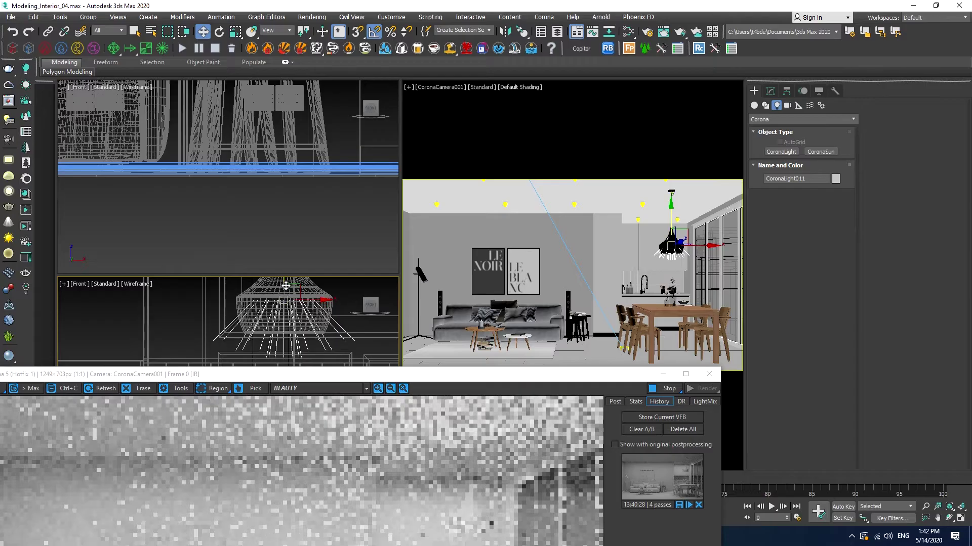
Disable IES on the hanging lamp's disk light and bring the render window back into view
click(770, 91)
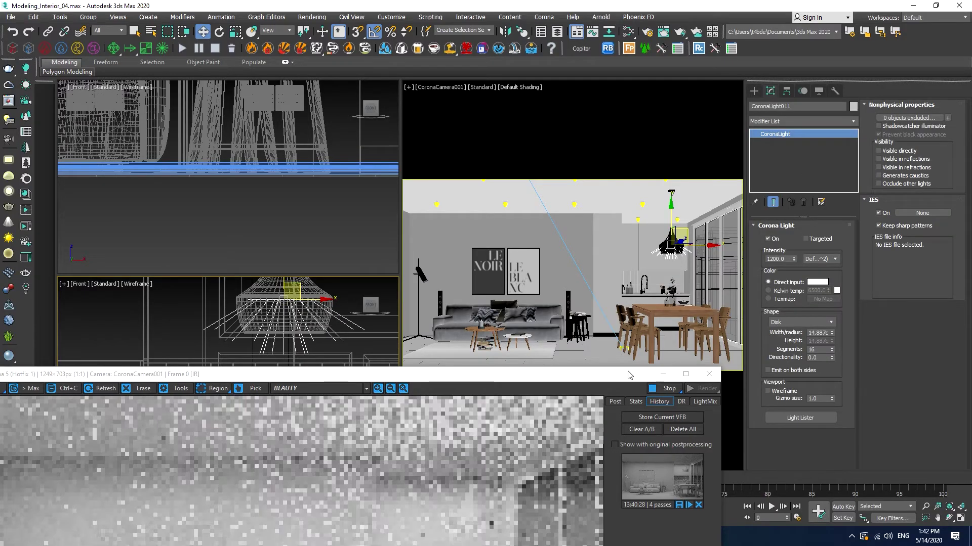
drag(599, 375, 608, 86)
click(879, 213)
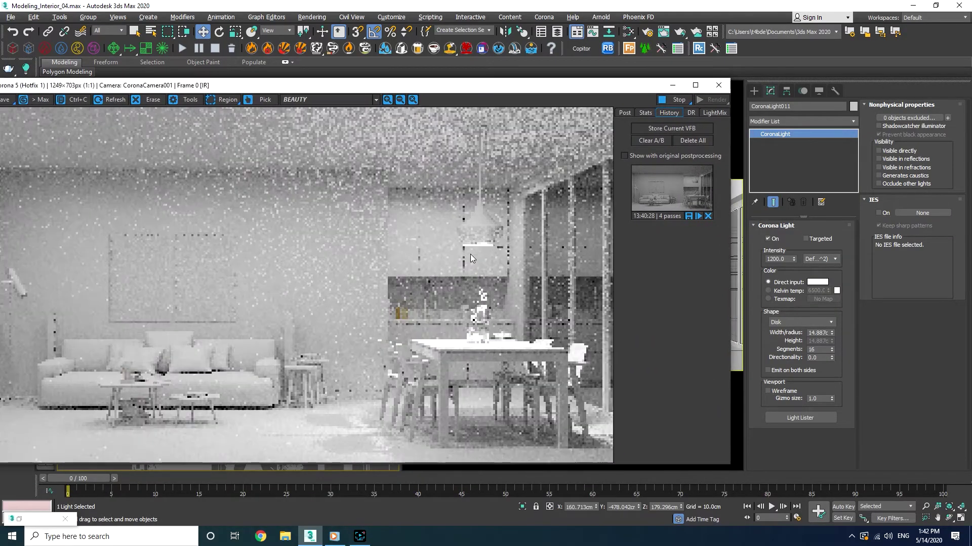
Switch off the instanced ceiling disk lights so the hanging lamp's light can be judged on its own
drag(444, 90, 453, 255)
drag(547, 250, 530, 77)
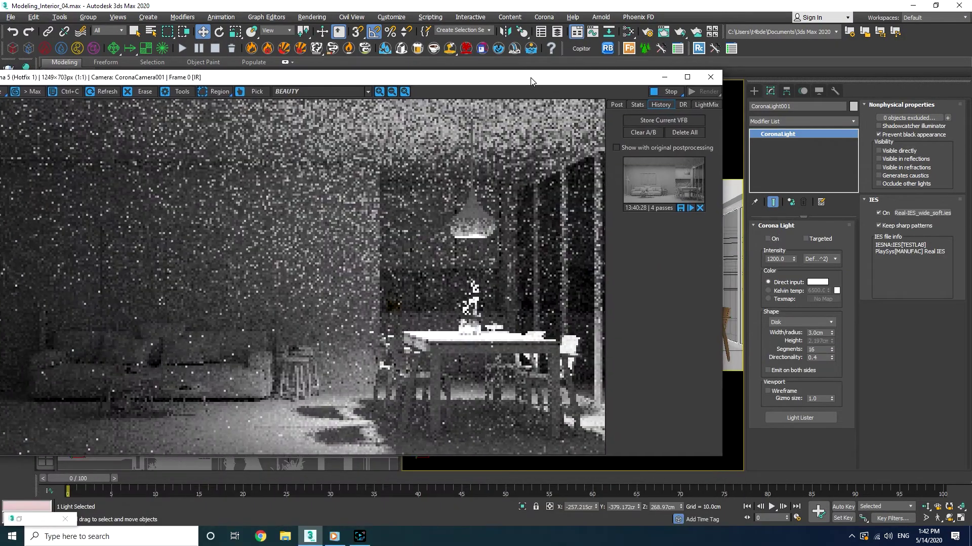
double_click(816, 358)
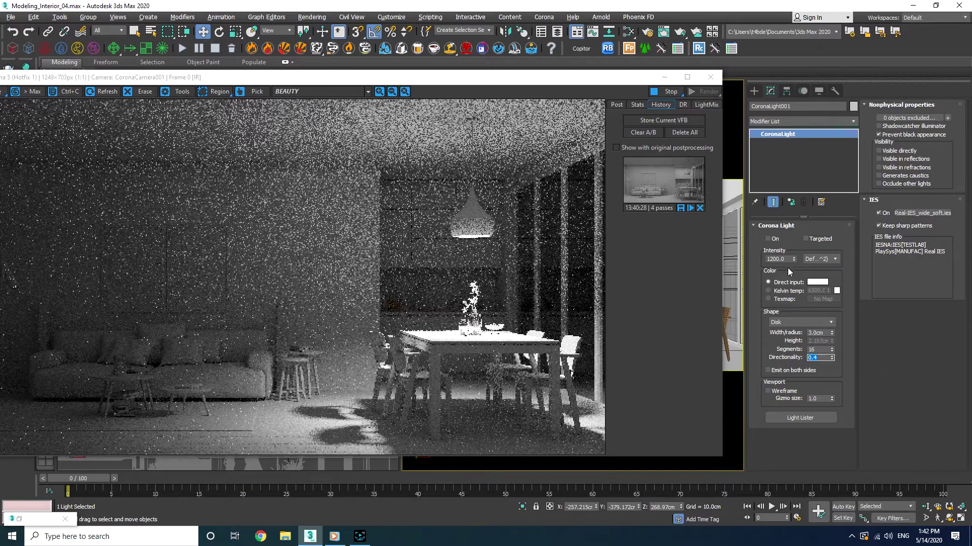
double_click(780, 259)
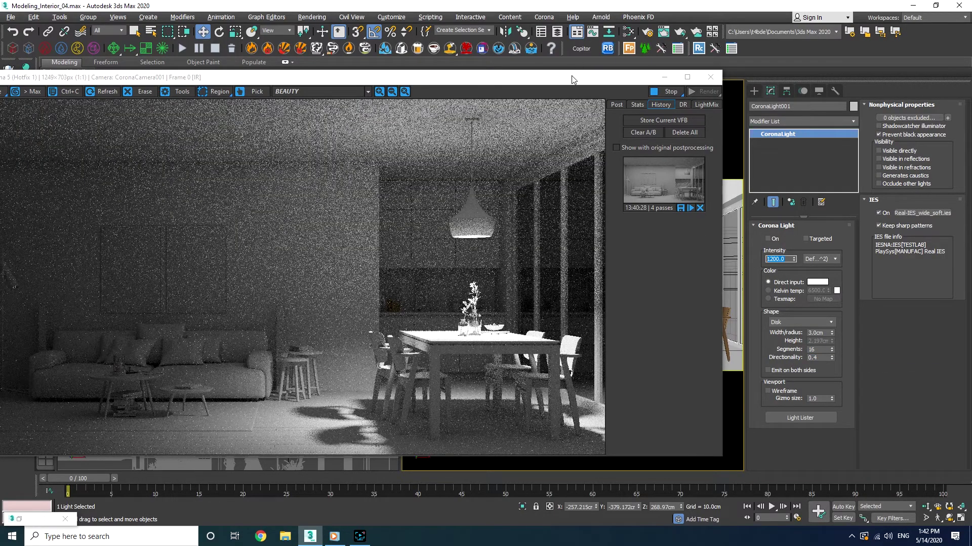
Set the hanging lamp light's directionality to 0.4 and intensity to 250, and move the render window clear of the viewports
drag(577, 79, 431, 204)
click(671, 246)
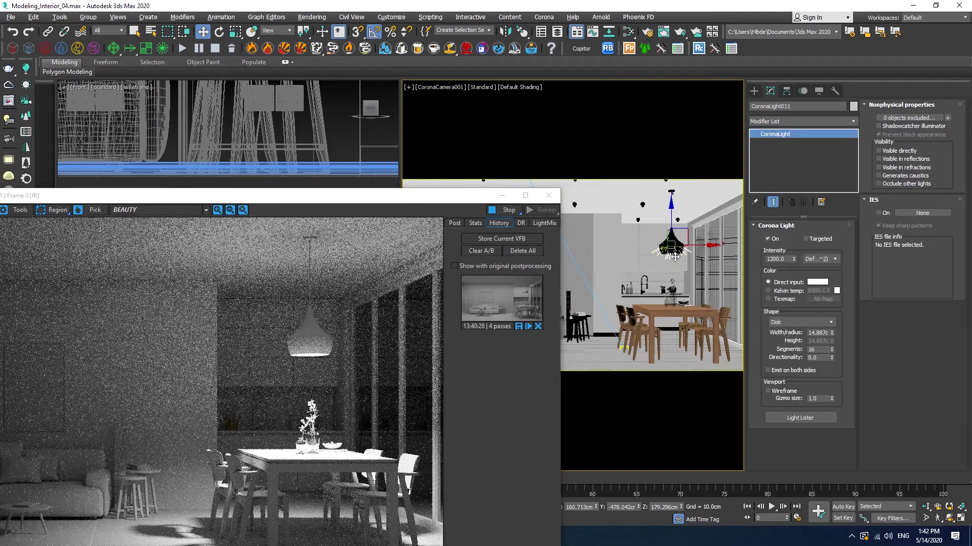
drag(422, 196, 571, 101)
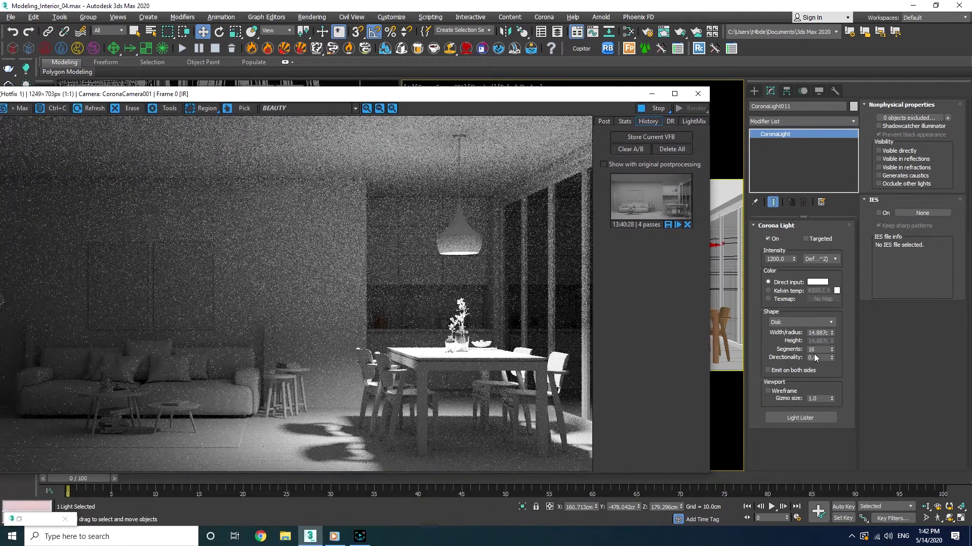
text(0.4)
key(Return)
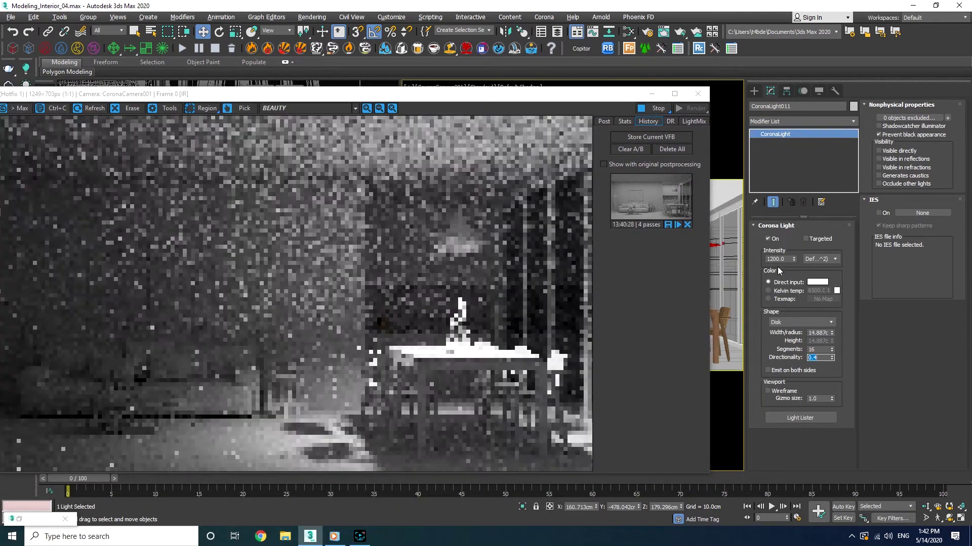
click(774, 259)
text(250)
key(Return)
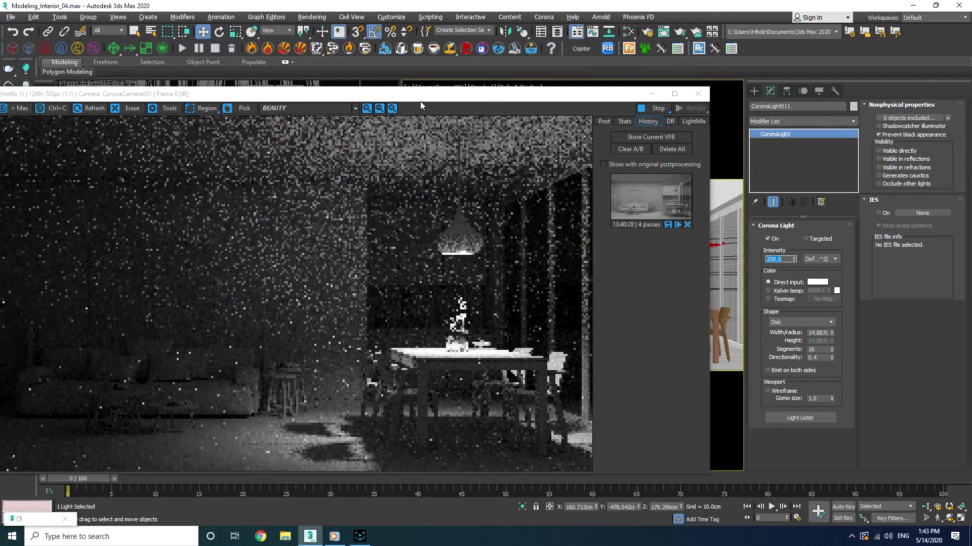
drag(420, 101, 472, 92)
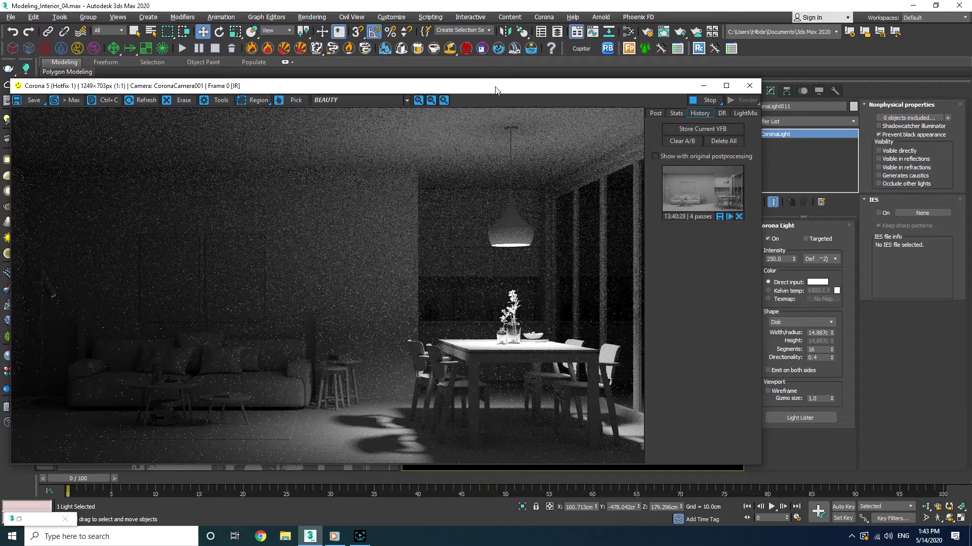
drag(495, 90, 638, 425)
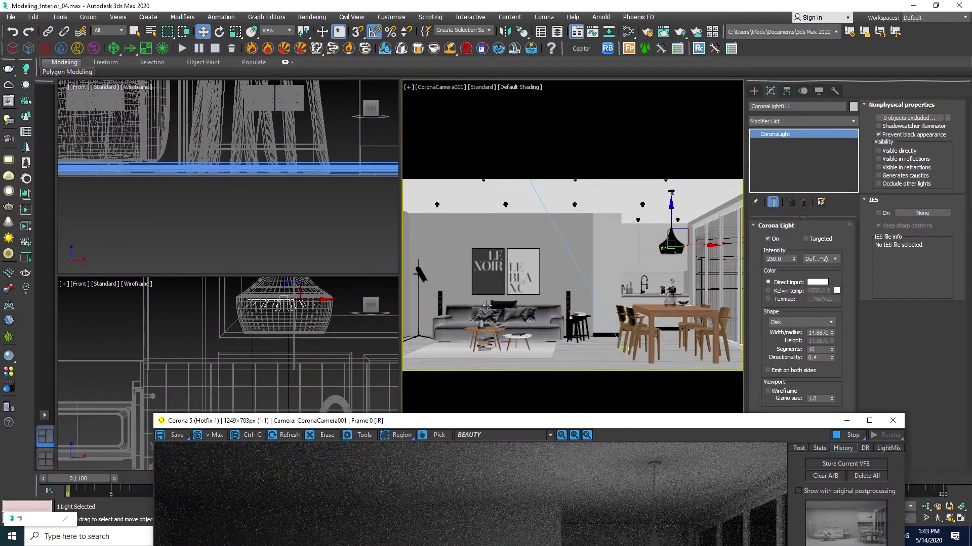
key(p)
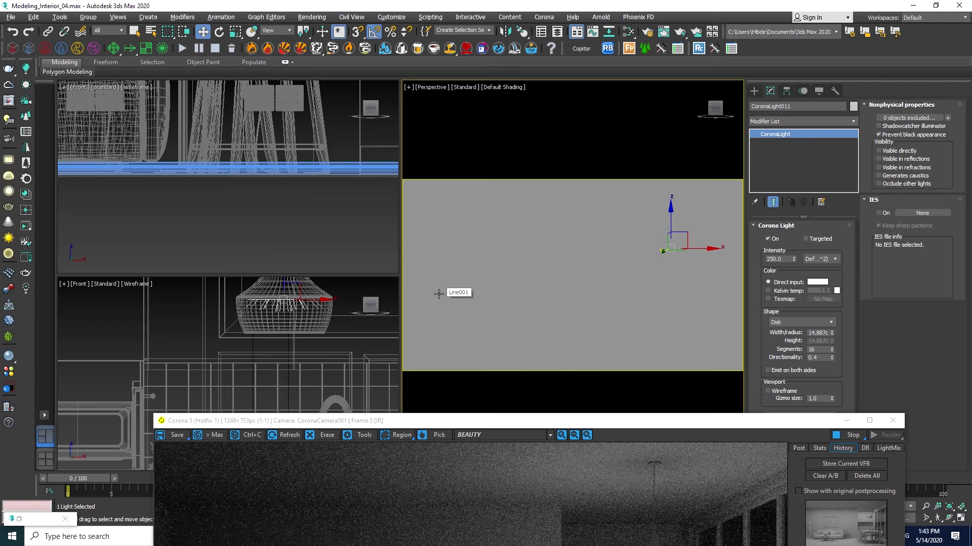
key(c)
double_click(457, 195)
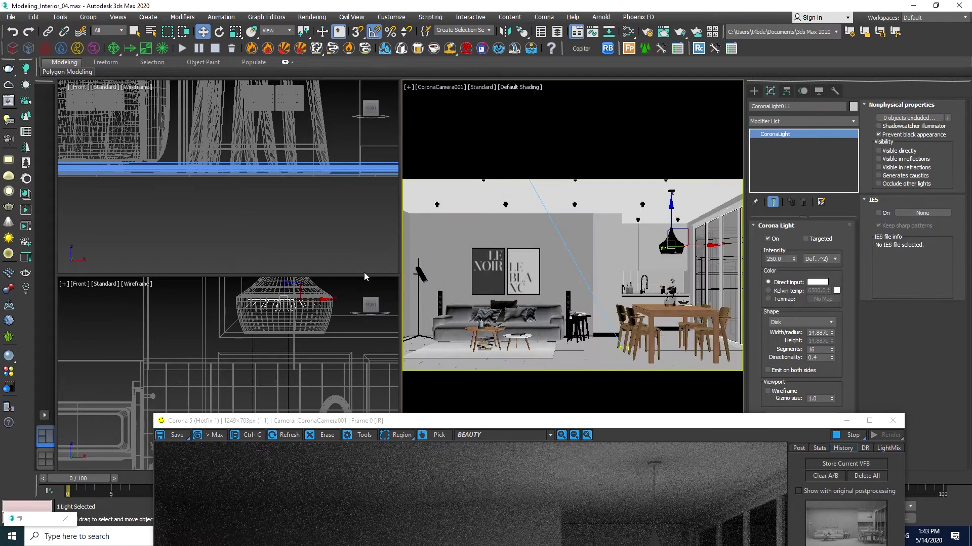
Select the floor lamp beside the sofa and frame its head in a maximised, shaded Perspective view
right_click(292, 302)
key(p)
scroll(282, 326, up, 5)
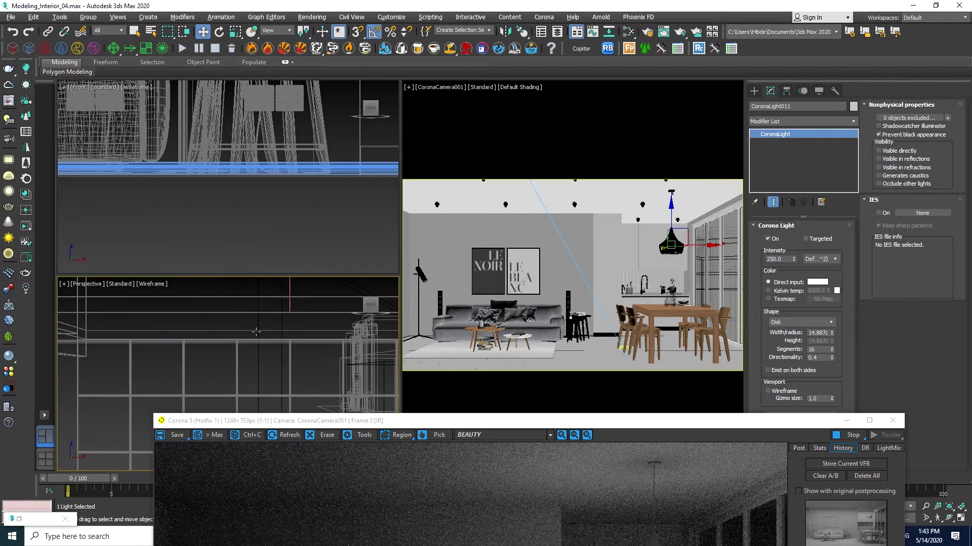
key(alt+w)
key(F3)
scroll(239, 333, down, 5)
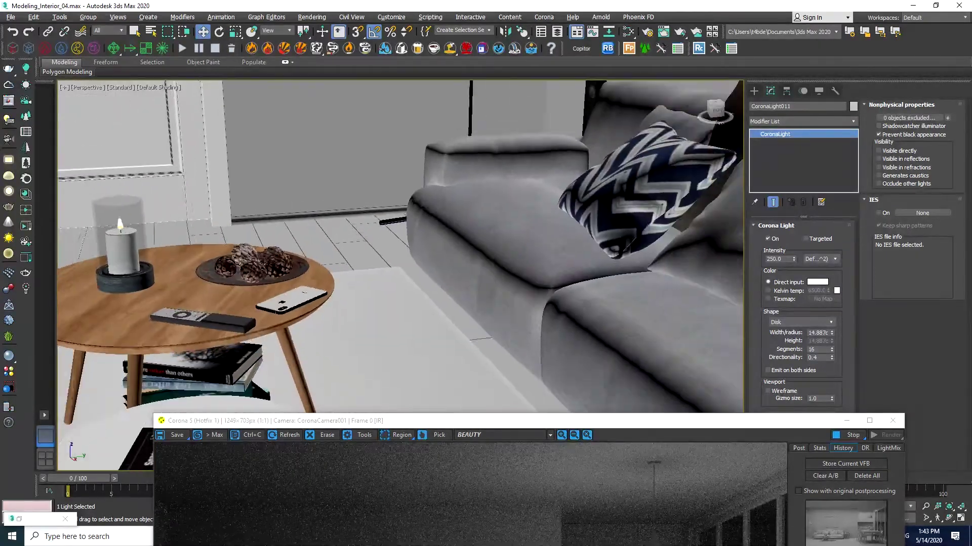
scroll(401, 138, up, 5)
click(438, 124)
key(z)
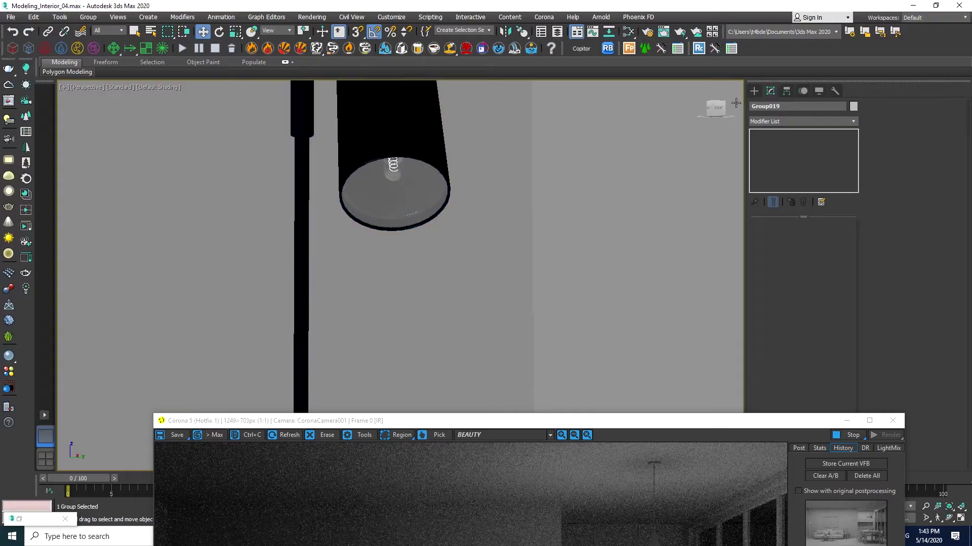
Create an AutoGrid-aligned disk CoronaLight inside the floor lamp's head, centred on its opening with a radius of about 4.2 cm
click(754, 90)
click(782, 151)
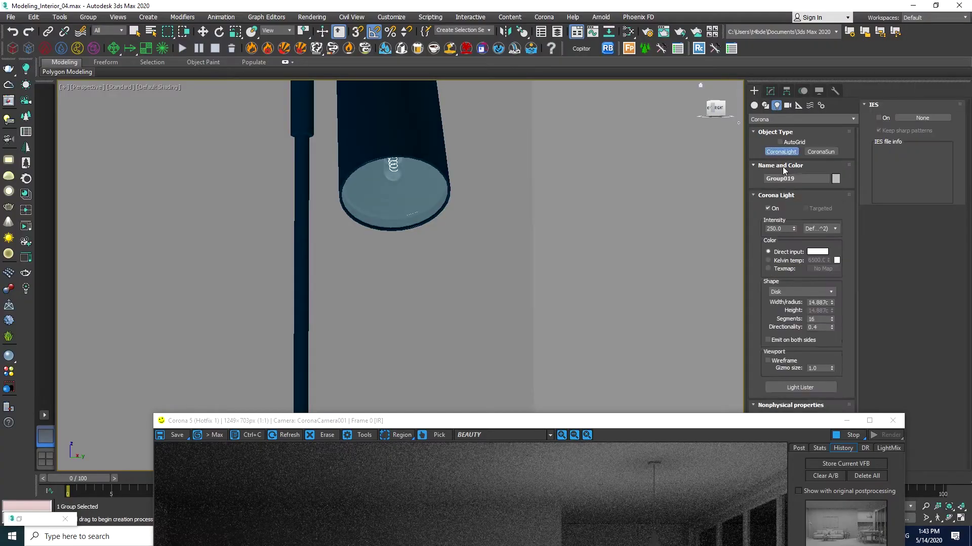
click(779, 142)
drag(393, 188, 437, 171)
right_click(437, 171)
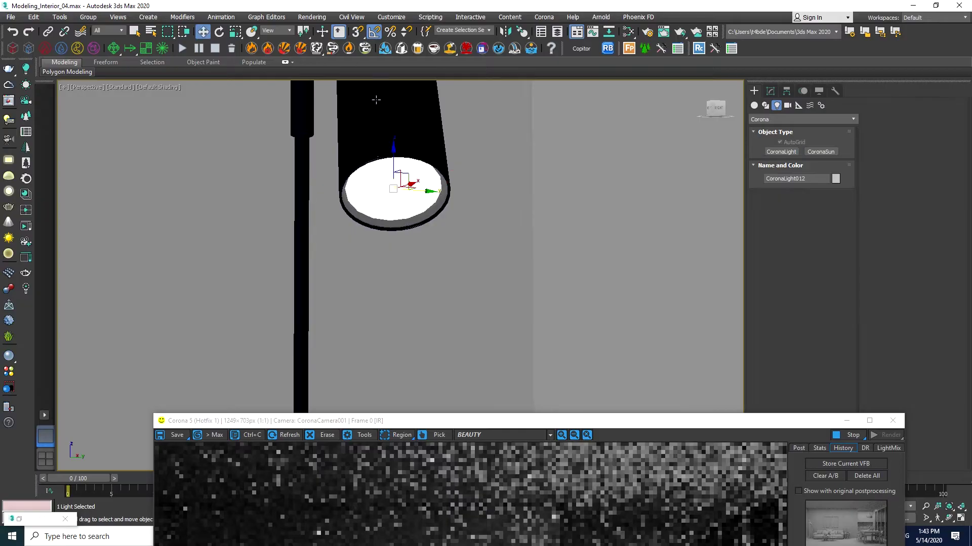
Set the move reference coordinate system to Local and nudge the floor lamp's disk light along its axis at the head's opening
key(e)
click(281, 31)
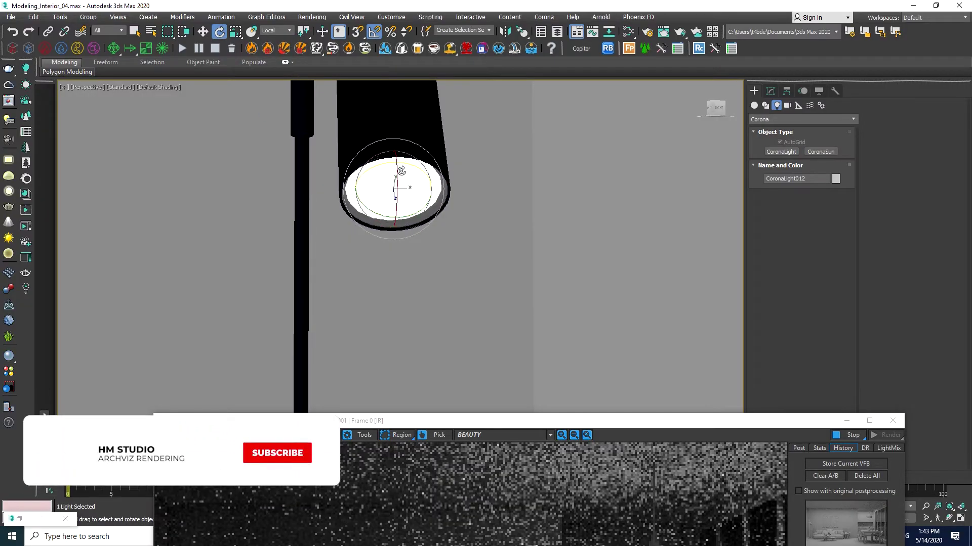
drag(392, 226, 399, 259)
key(w)
click(276, 30)
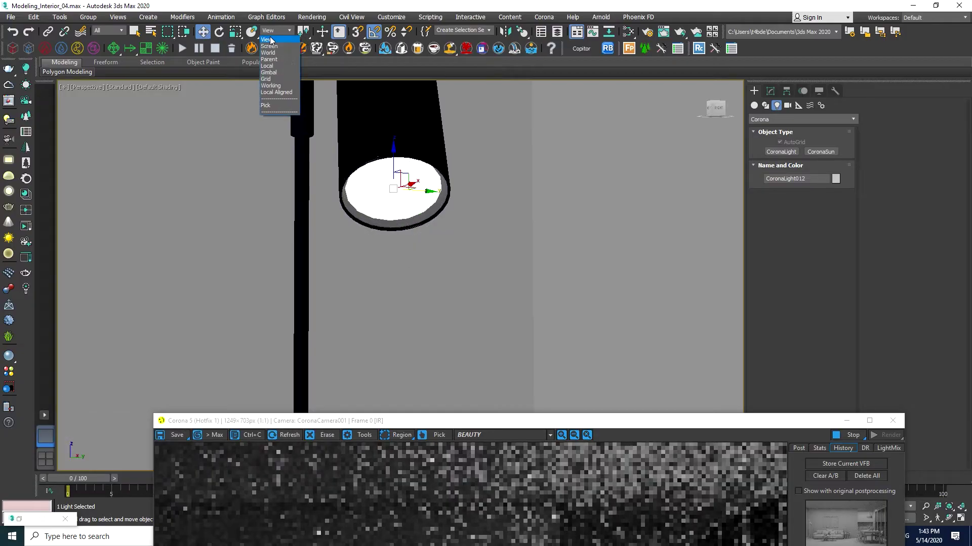
click(272, 72)
alt+middle_drag(360, 170, 380, 121)
alt+middle_drag(406, 215, 390, 197)
drag(391, 198, 387, 196)
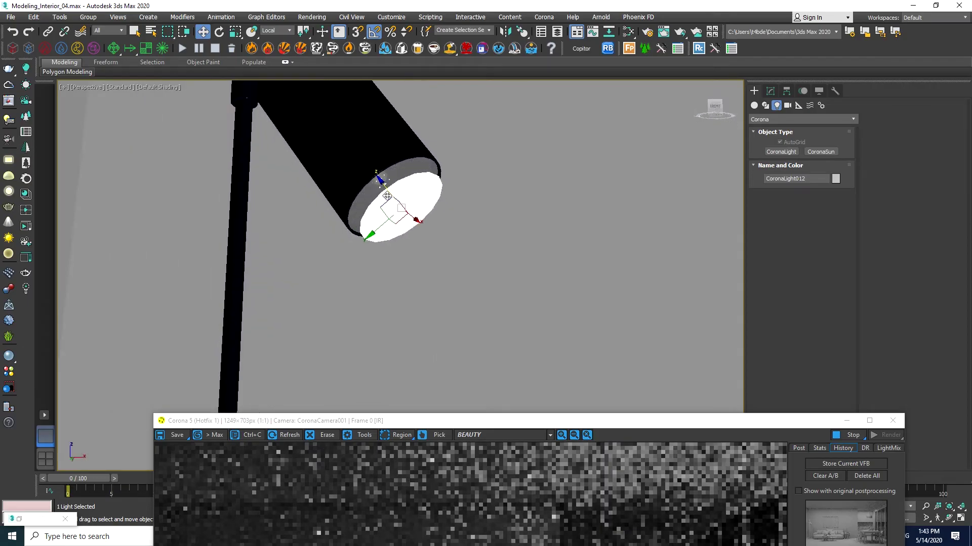
Return to the multi-viewport layout, limit selection to Lights and switch off the hanging lamp's light
key(alt+w)
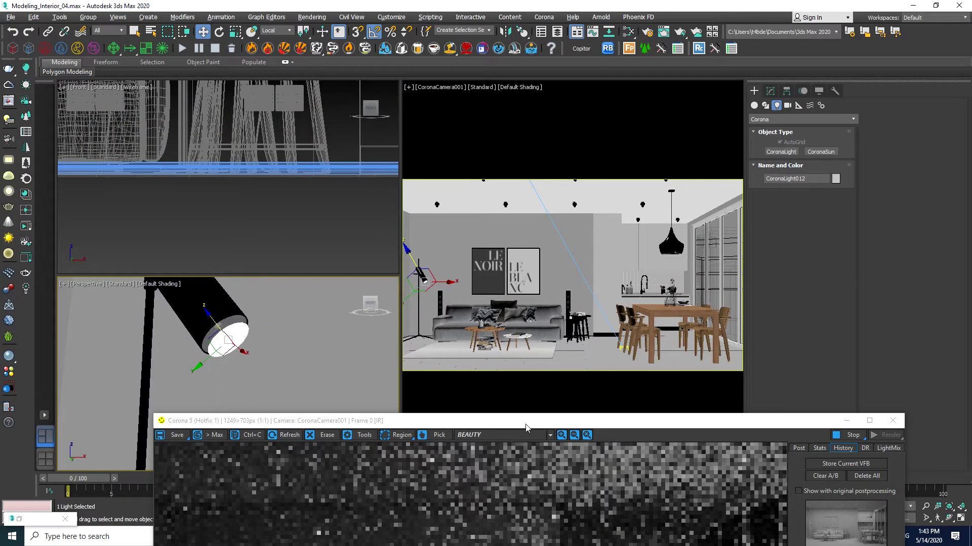
drag(526, 427, 446, 381)
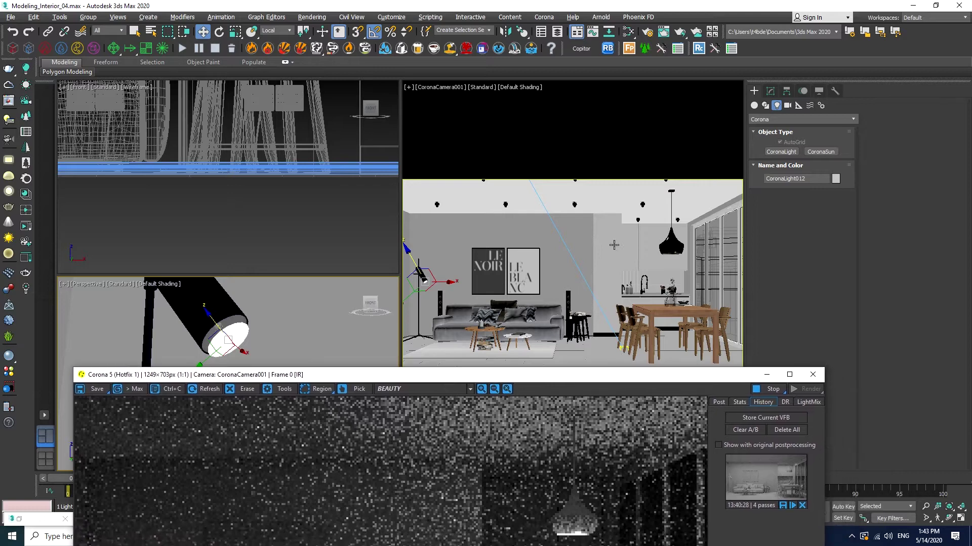
click(108, 31)
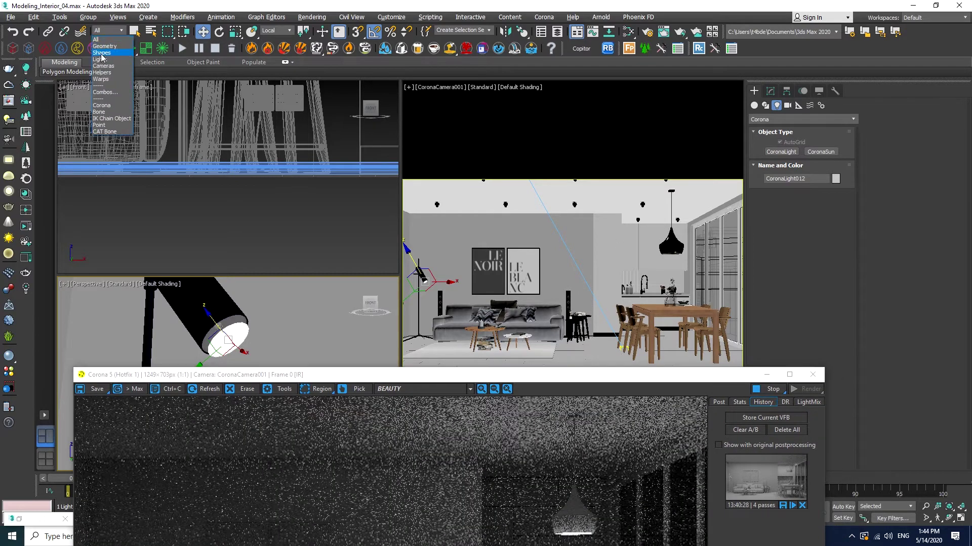
click(100, 59)
click(672, 245)
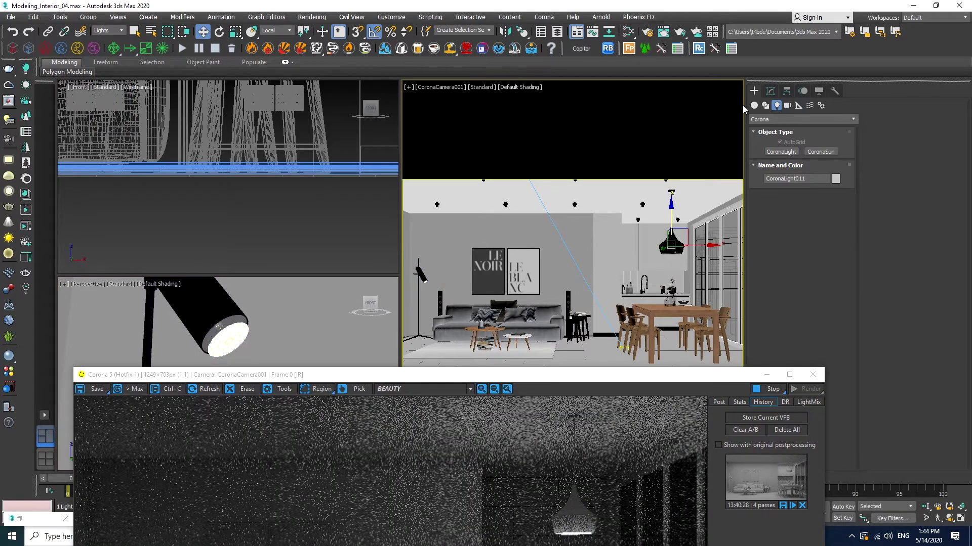
click(770, 90)
click(768, 238)
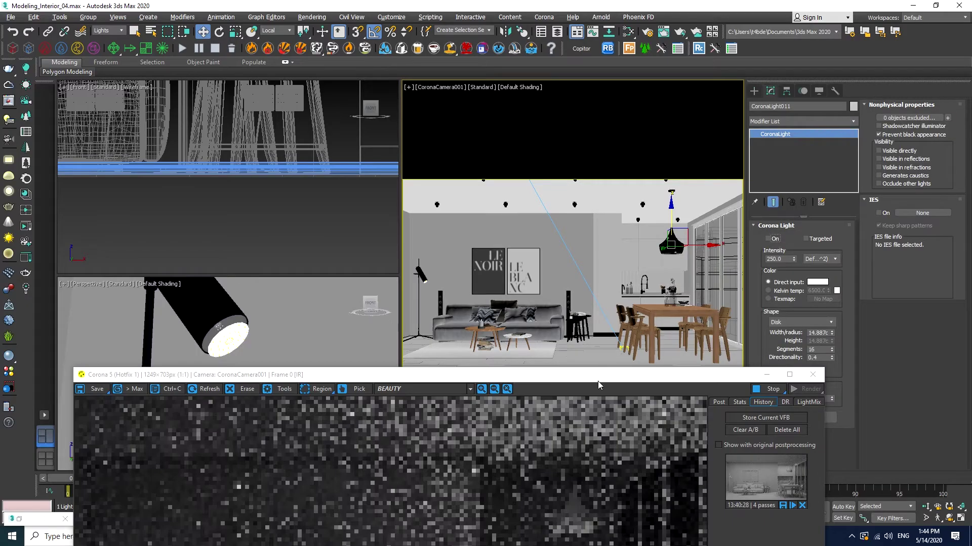
Check the floor lamp's light on its own in the render, and stop the interactive render and close its window
drag(598, 385, 572, 81)
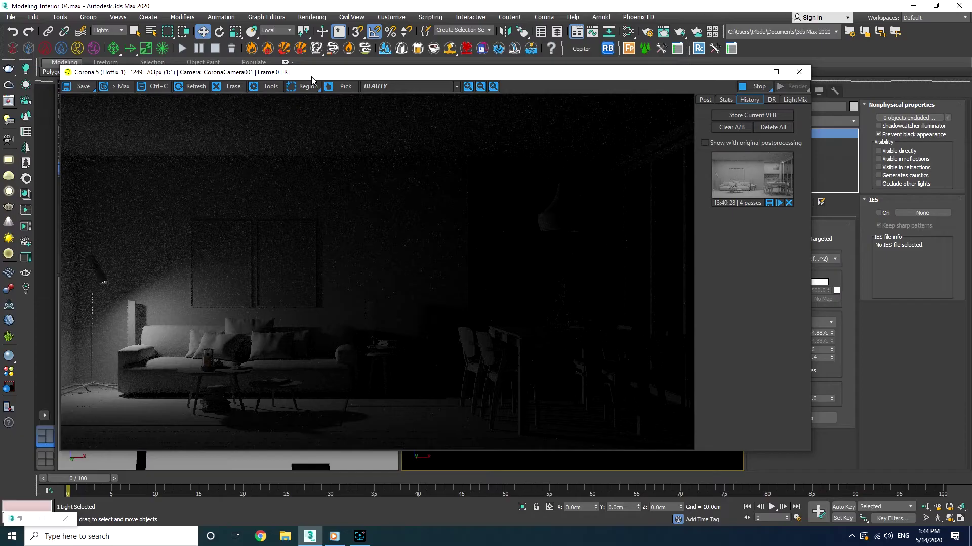
drag(312, 79, 373, 348)
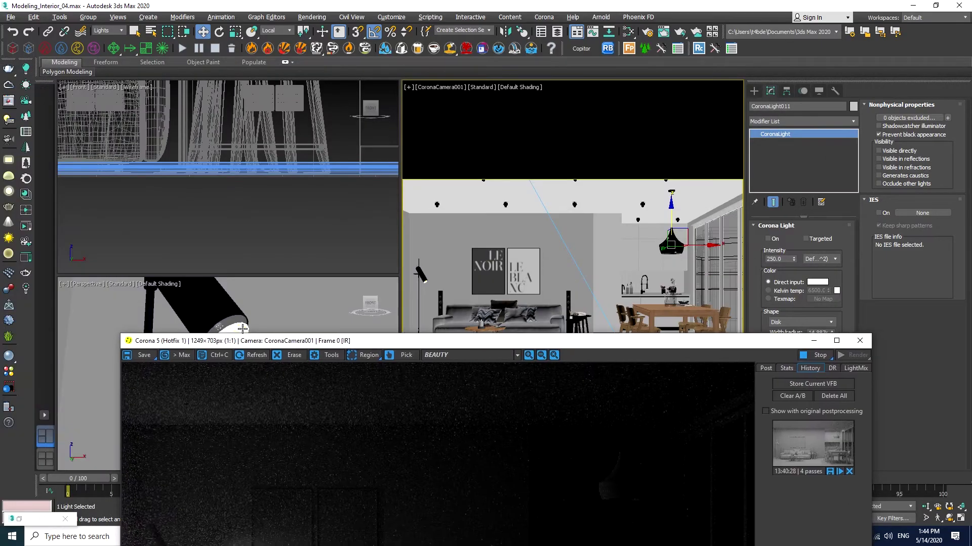
drag(251, 339, 177, 81)
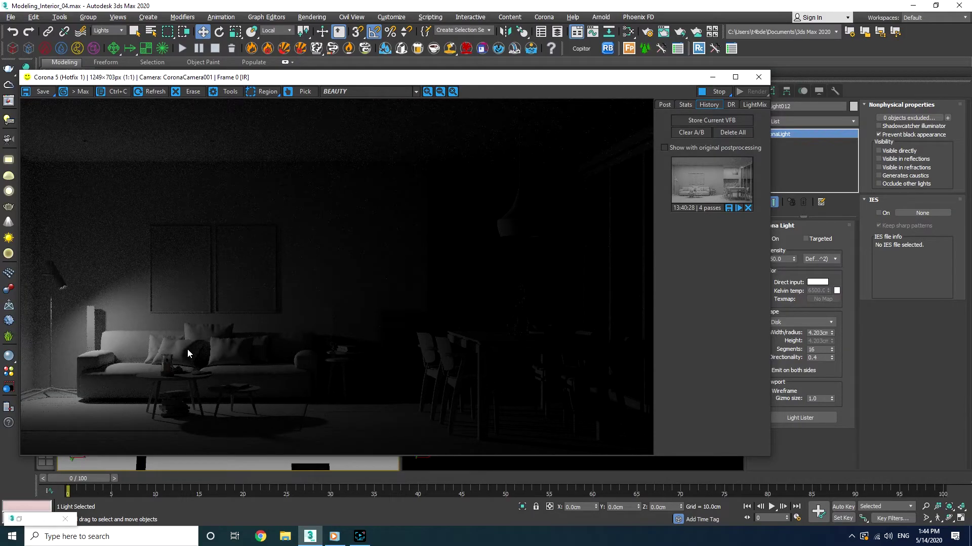
drag(555, 84, 494, 289)
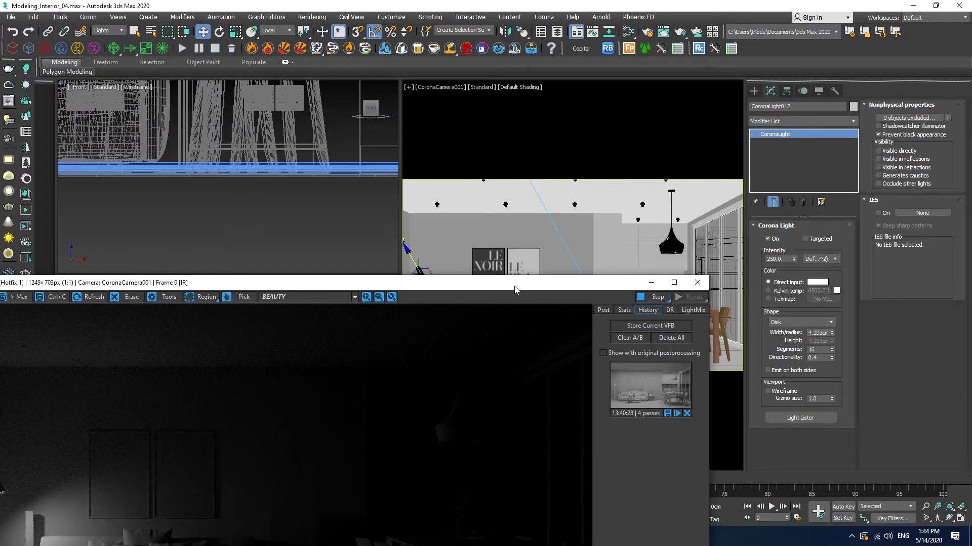
click(653, 297)
click(697, 282)
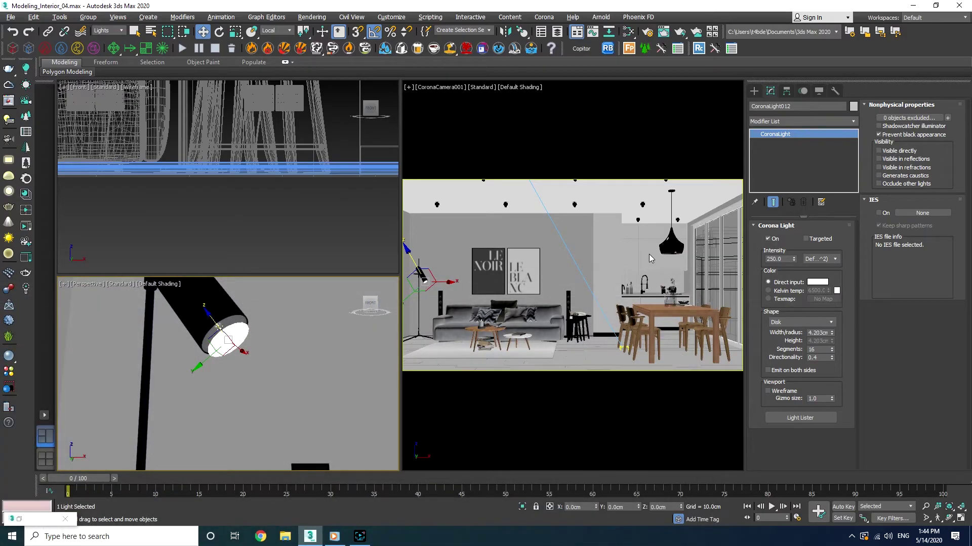
Reset the selection filter to All and isolate the wide panel and two side panels around the kitchen cabinets above the sink
key(alt+w)
scroll(325, 301, down, 5)
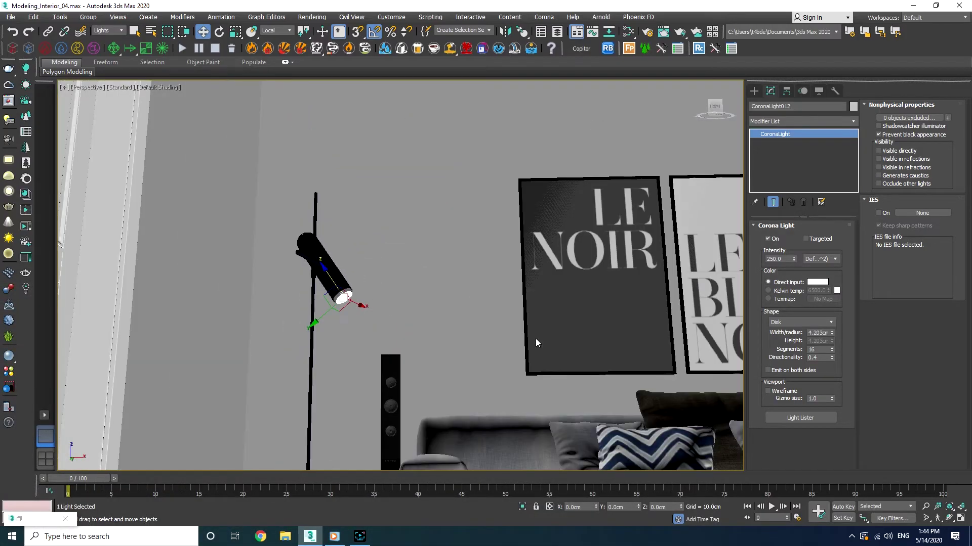
alt+middle_drag(536, 343, 243, 324)
click(102, 33)
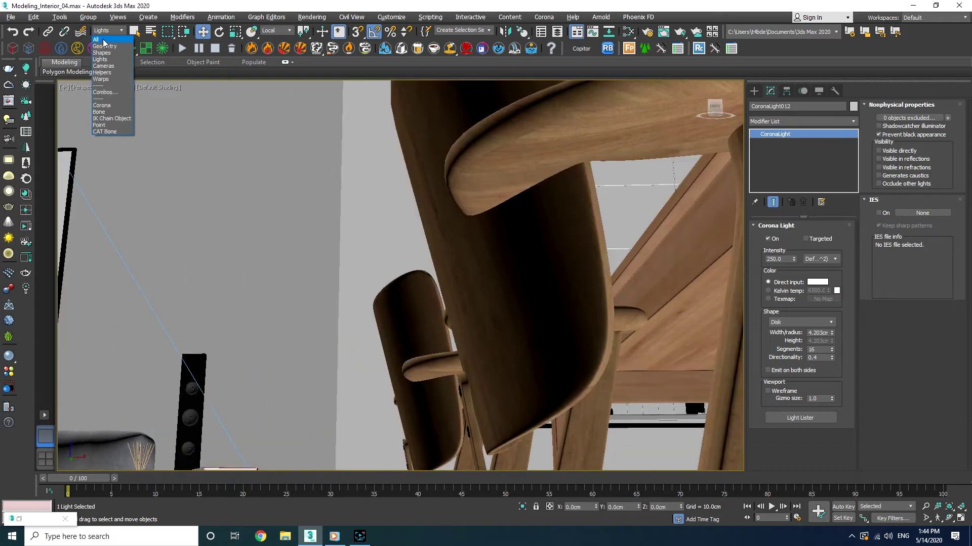
click(101, 38)
alt+middle_drag(304, 253, 689, 328)
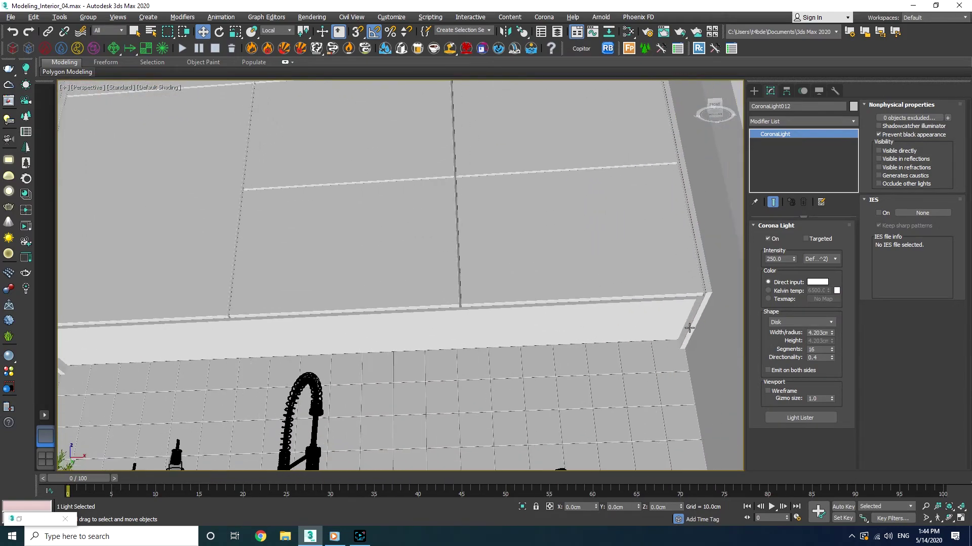
click(691, 329)
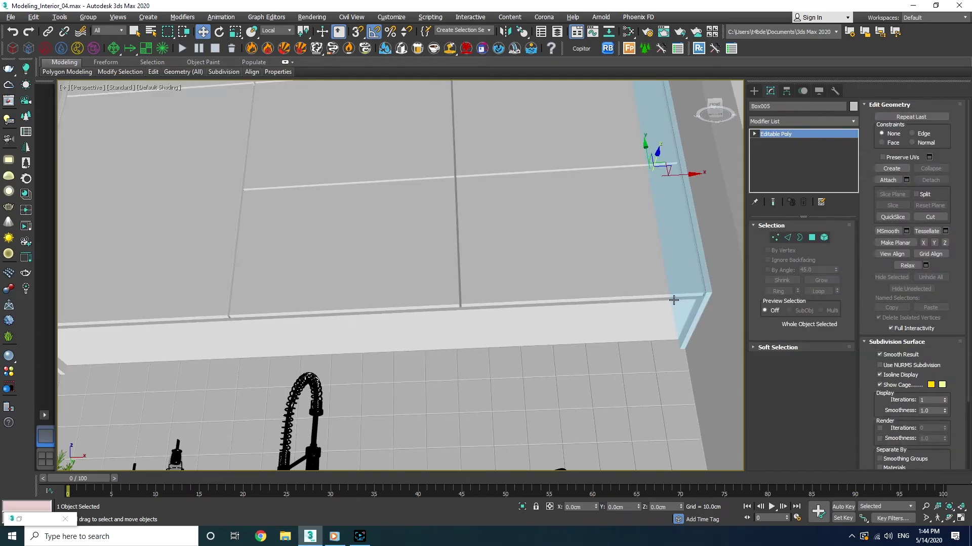
ctrl+click(674, 300)
alt+middle_drag(360, 341, 347, 301)
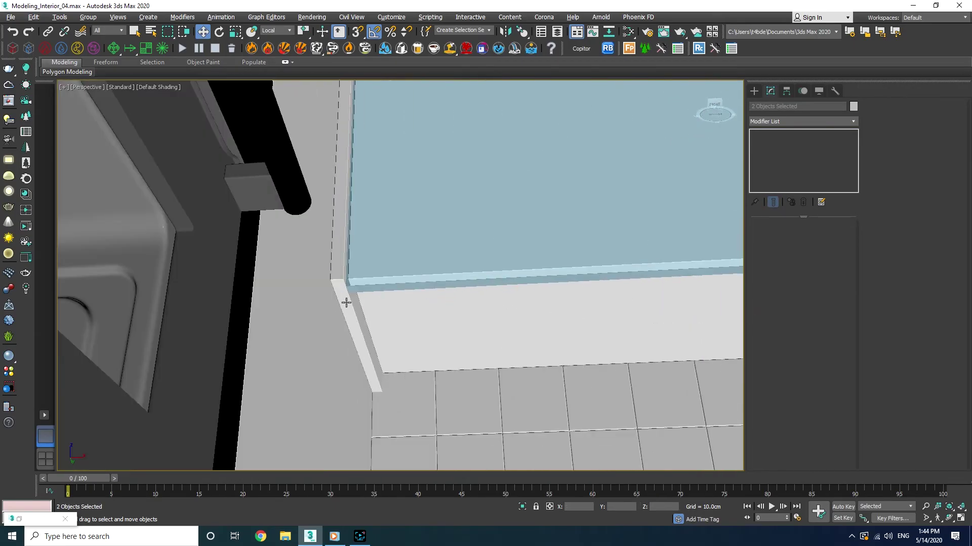
ctrl+click(343, 302)
middle_drag(484, 350, 407, 364)
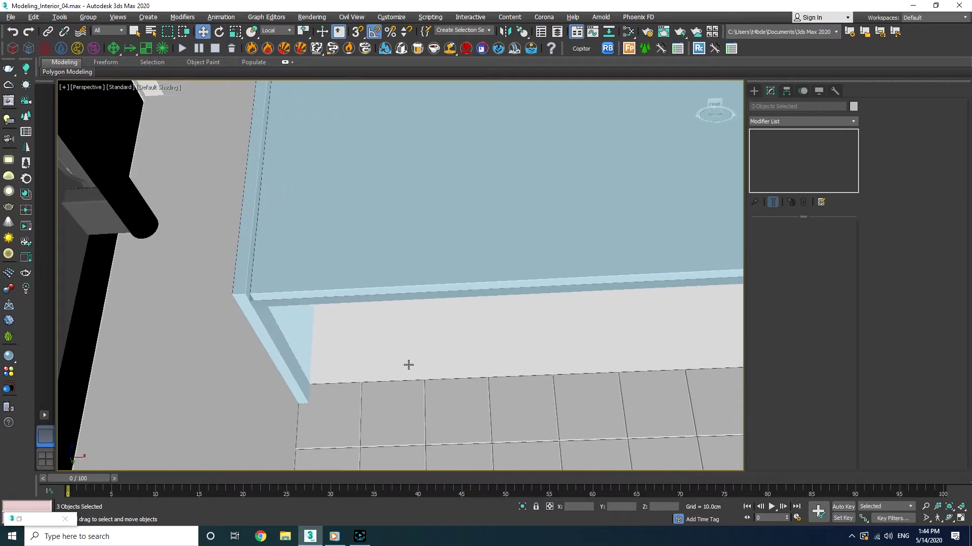
key(z)
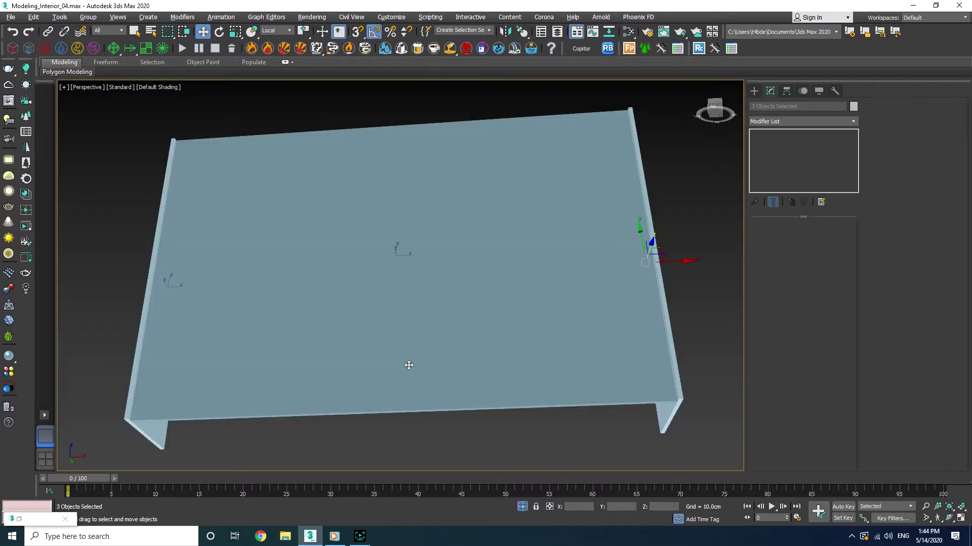
In Top view, create a thin rectangle CoronaLight along the inside of the wide panel, 180 cm wide and 0.4 cm high
key(t)
click(753, 90)
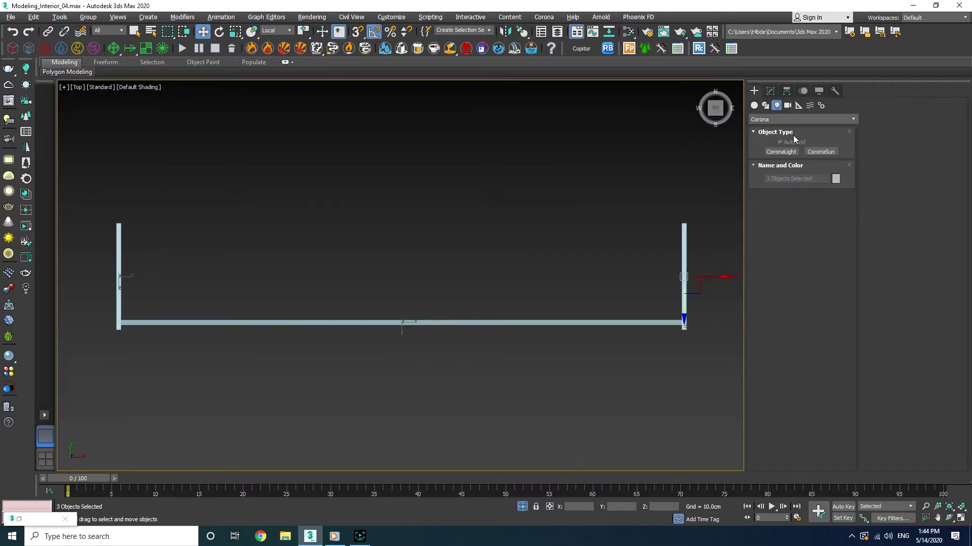
click(781, 152)
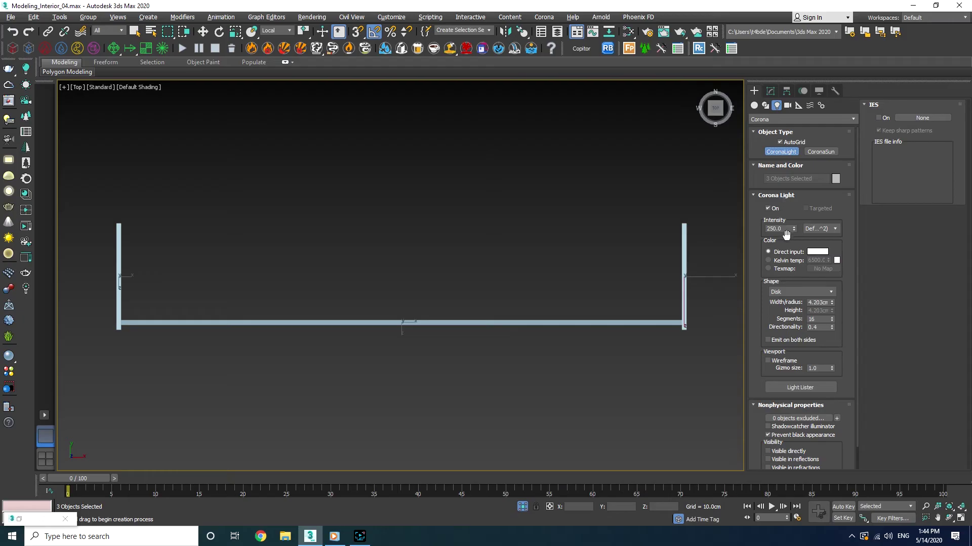
click(793, 294)
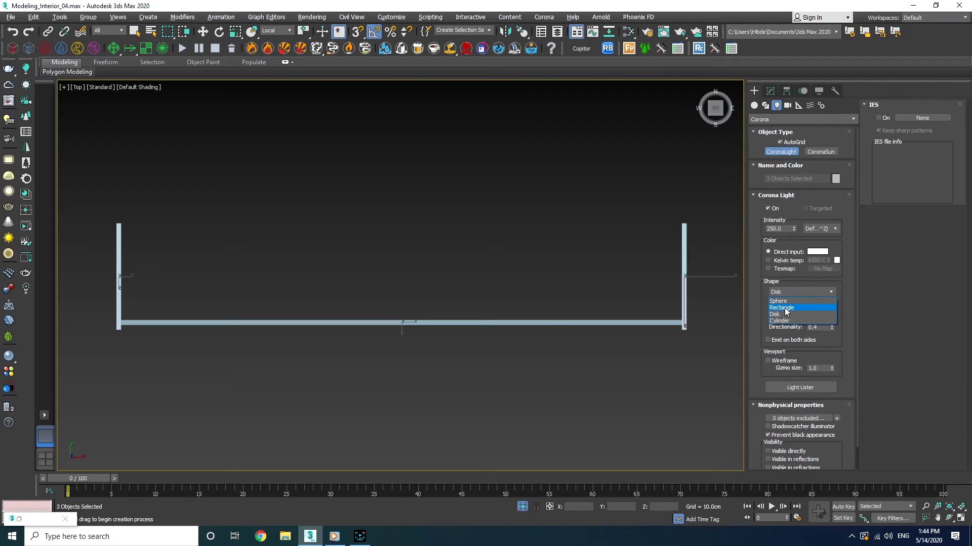
click(786, 308)
drag(678, 318, 126, 317)
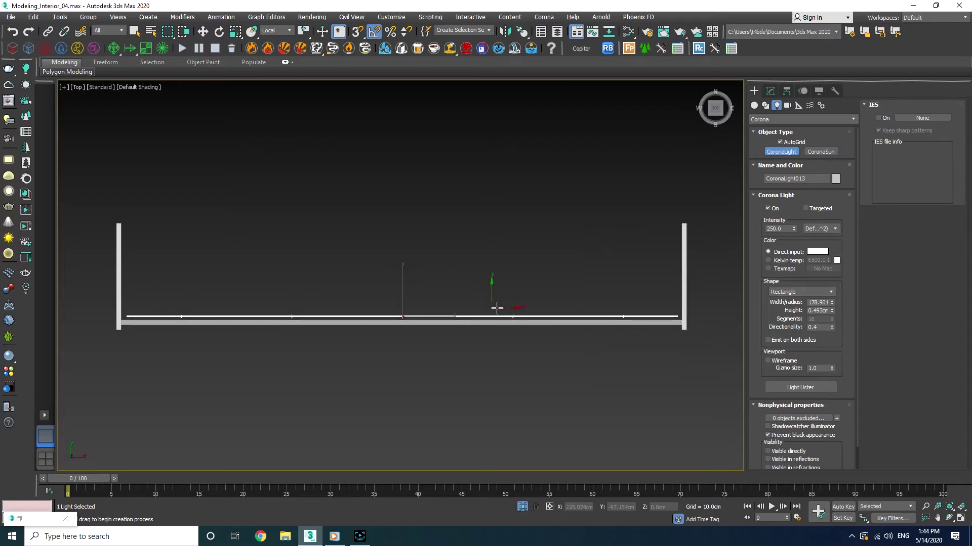
key(Return)
double_click(816, 302)
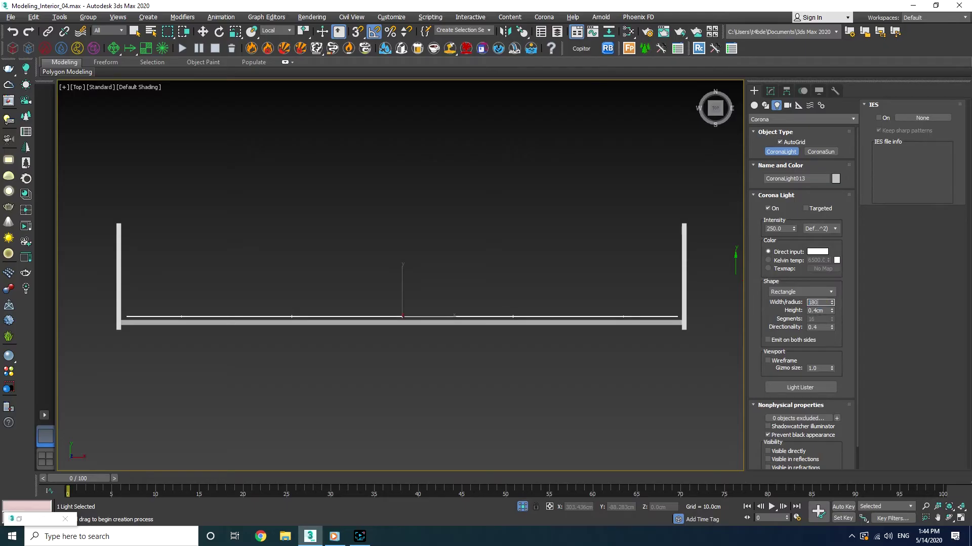
right_click(370, 293)
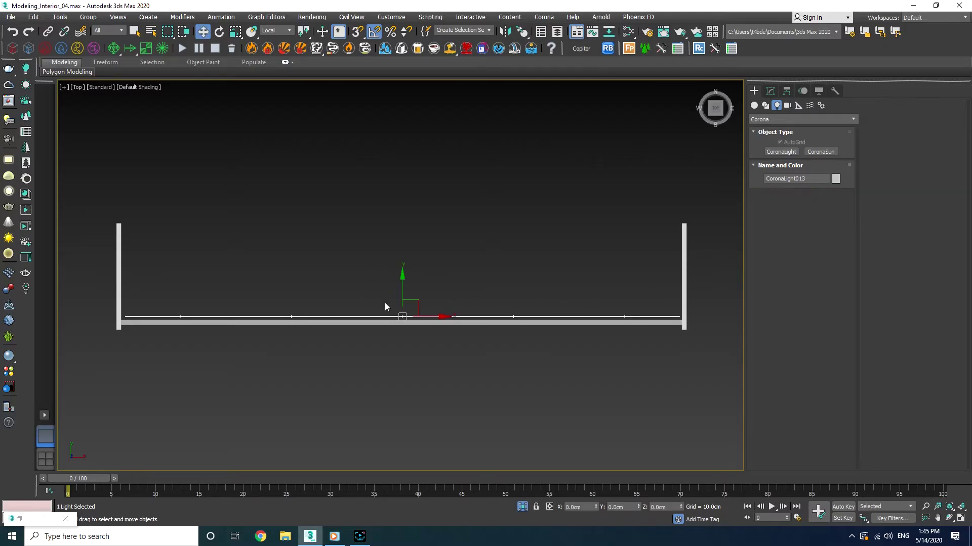
Copy the strip light rotated 90 degrees, place it along one side panel's inner face and scale its length to about 16%
key(e)
drag(419, 284, 462, 295)
click(488, 311)
key(w)
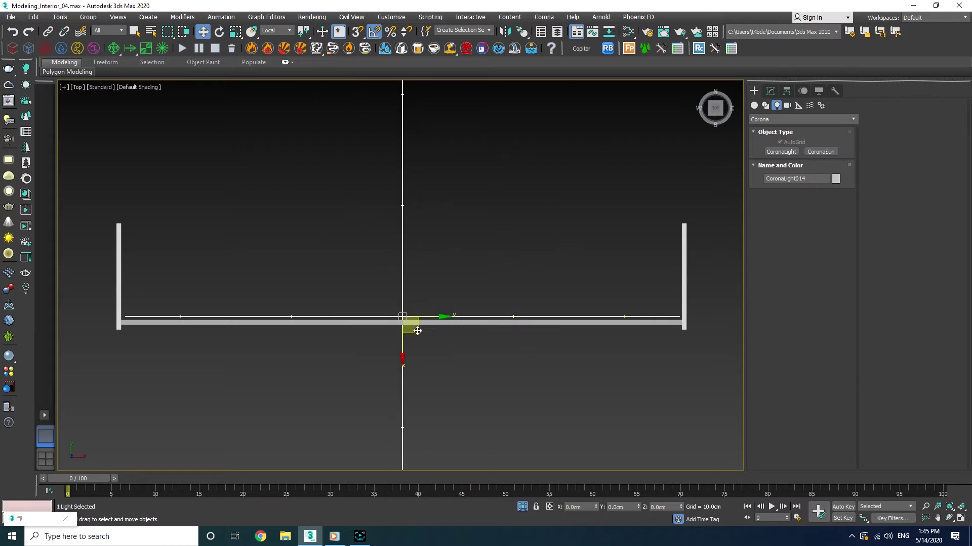
drag(417, 331, 653, 361)
key(r)
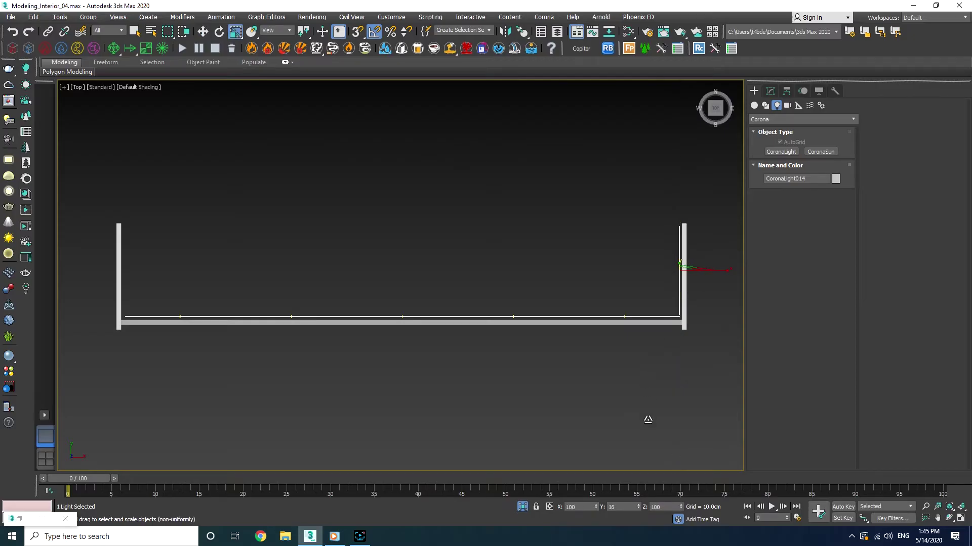
Copy the short strip light across to the inner face of the opposite side panel
key(w)
shift+drag(710, 271, 152, 259)
key(Return)
scroll(122, 292, up, 5)
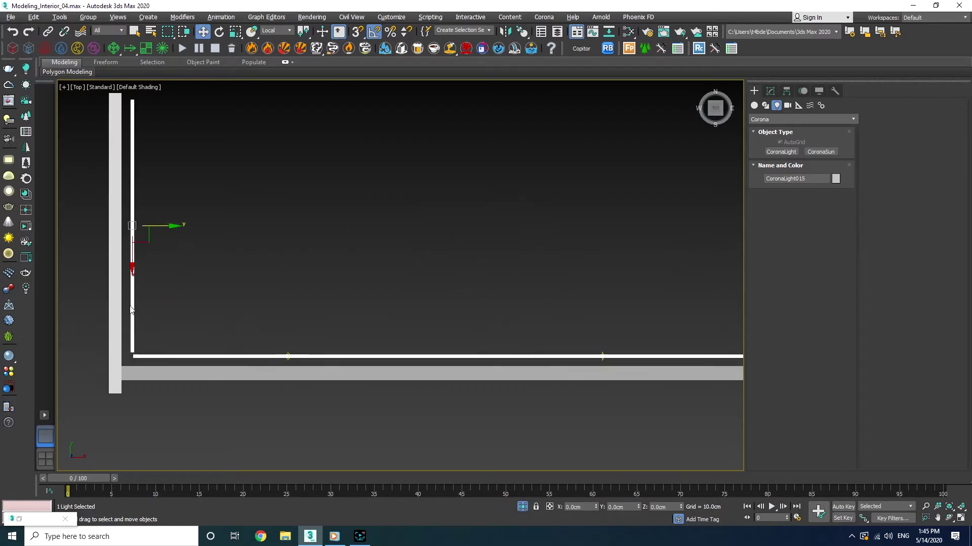
Move the two side strip lights outward in the top view, each slightly closer to its adjacent end panel
drag(163, 193, 154, 194)
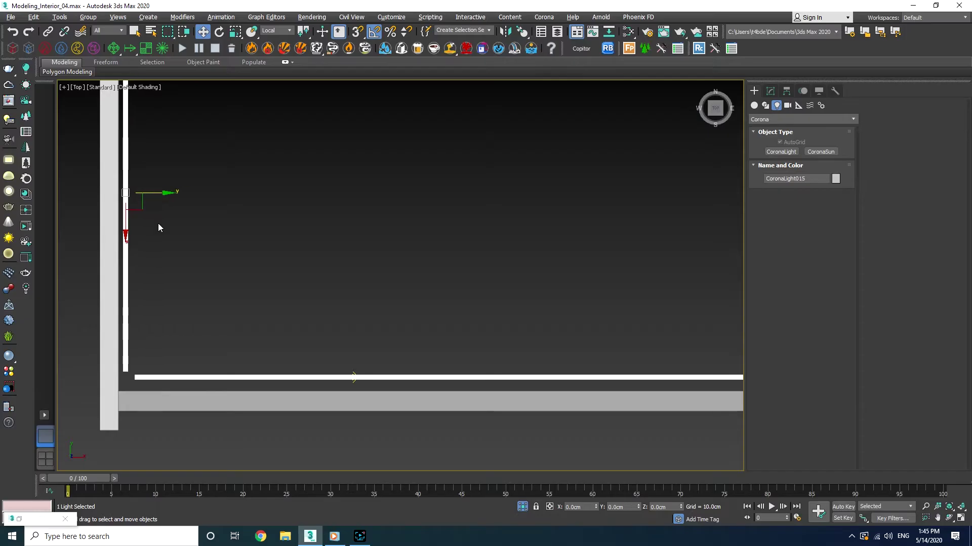
click(178, 377)
scroll(187, 372, down, 4)
scroll(347, 391, up, 3)
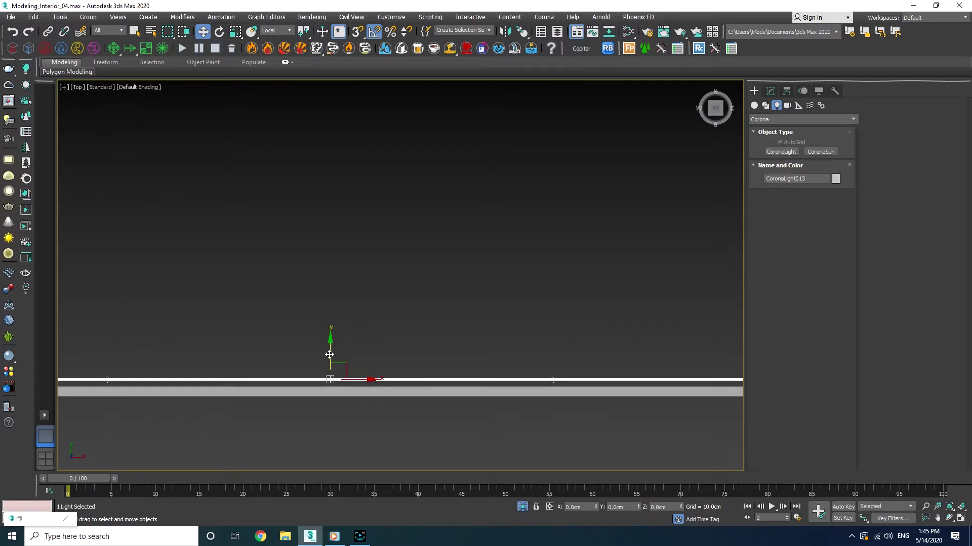
middle_drag(520, 338, 331, 344)
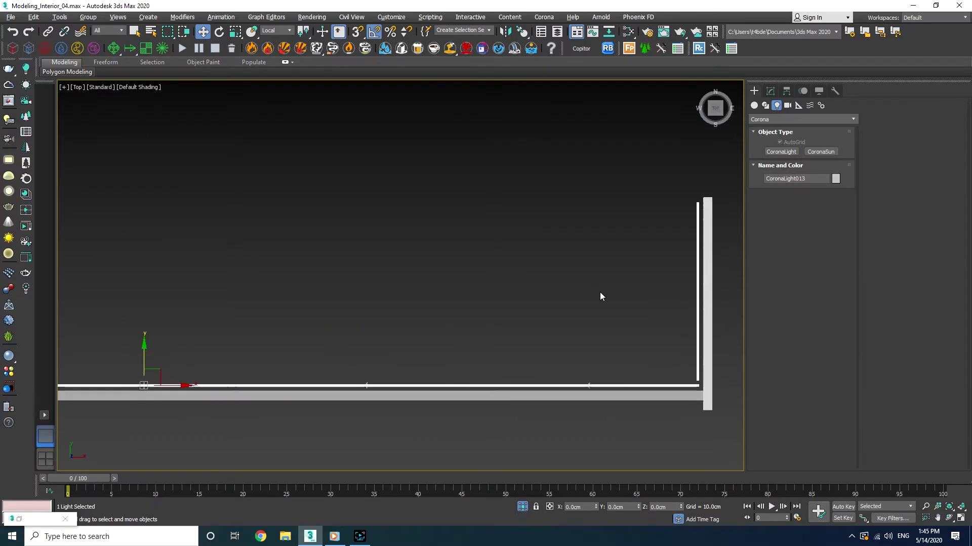
middle_drag(601, 297, 459, 305)
click(556, 331)
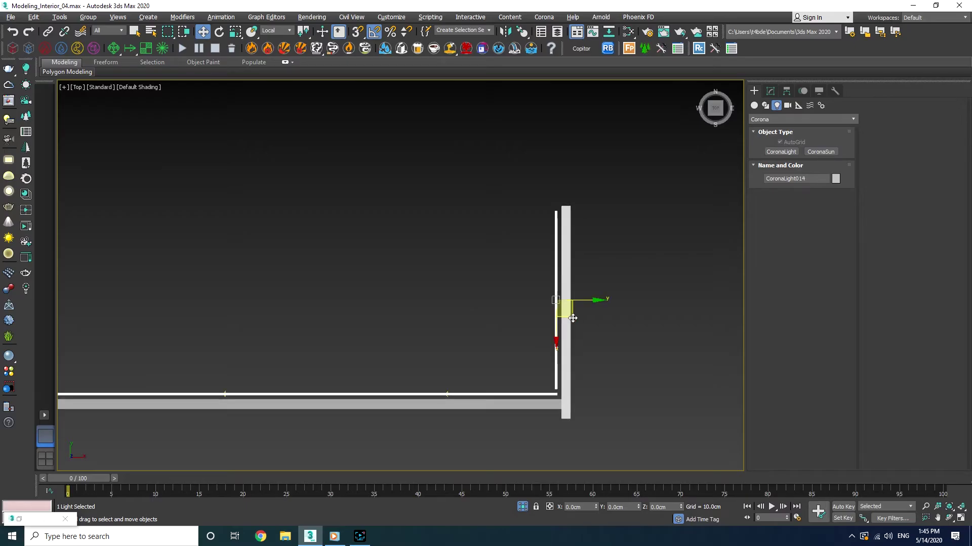
drag(576, 304, 585, 300)
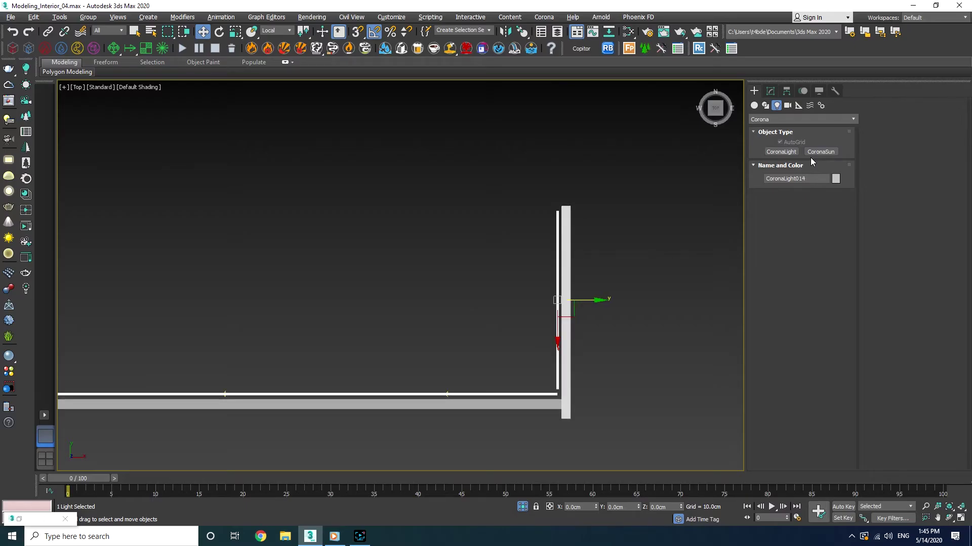
Set the selected strip light's directionality to 0.2 and its intensity to 200
click(770, 92)
click(819, 357)
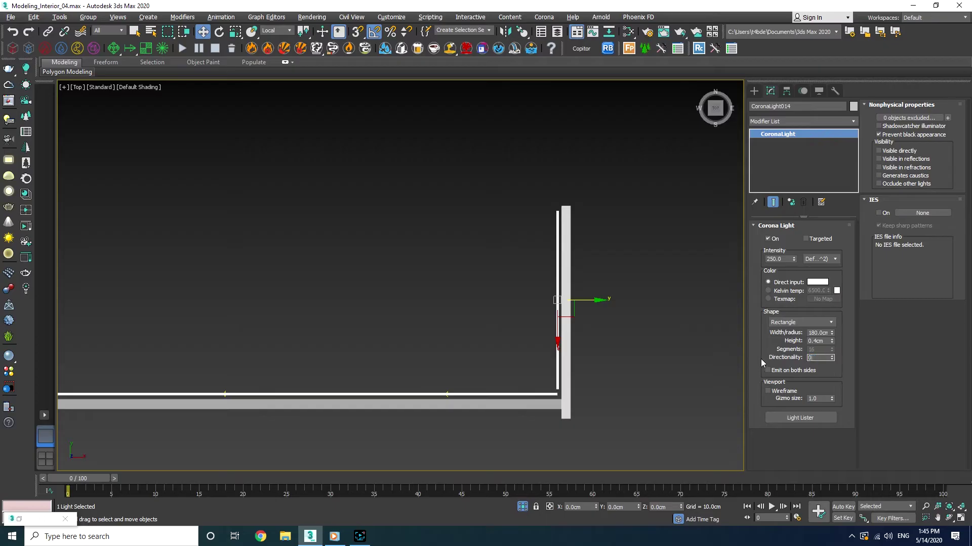
double_click(786, 259)
text(200)
key(Return)
End the isolation of the strip lights and restore the multi-viewport layout
middle_drag(397, 292, 475, 284)
click(522, 507)
key(alt+w)
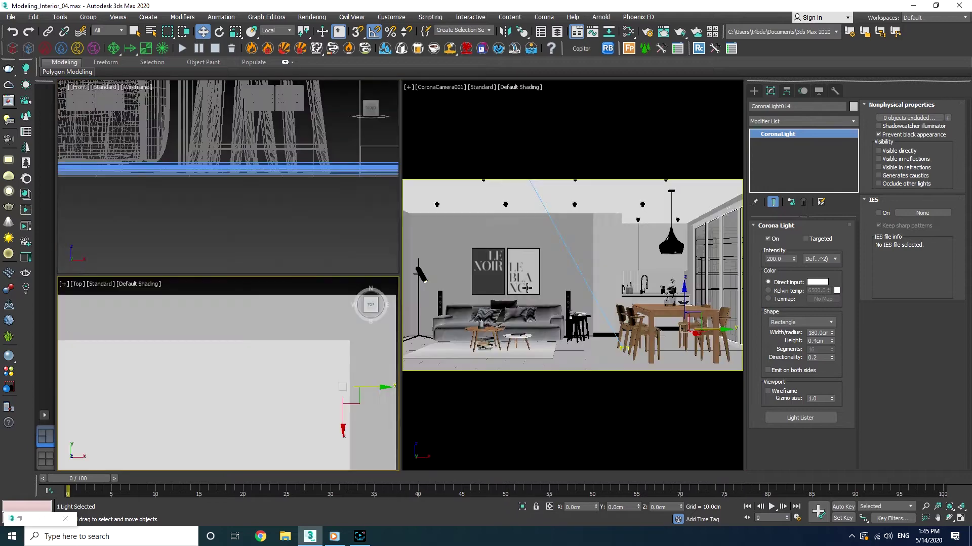
Preview the strip lights in an interactive render of the camera view and close the render window
click(23, 228)
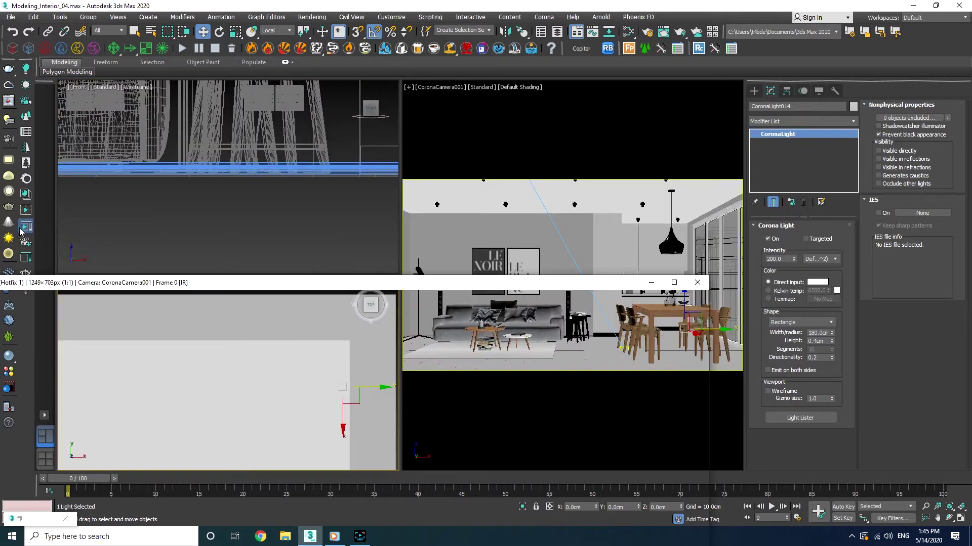
mouse_move(312, 288)
mouse_down()
mouse_move(389, 179)
mouse_move(392, 123)
mouse_move(368, 122)
mouse_move(360, 407)
mouse_up()
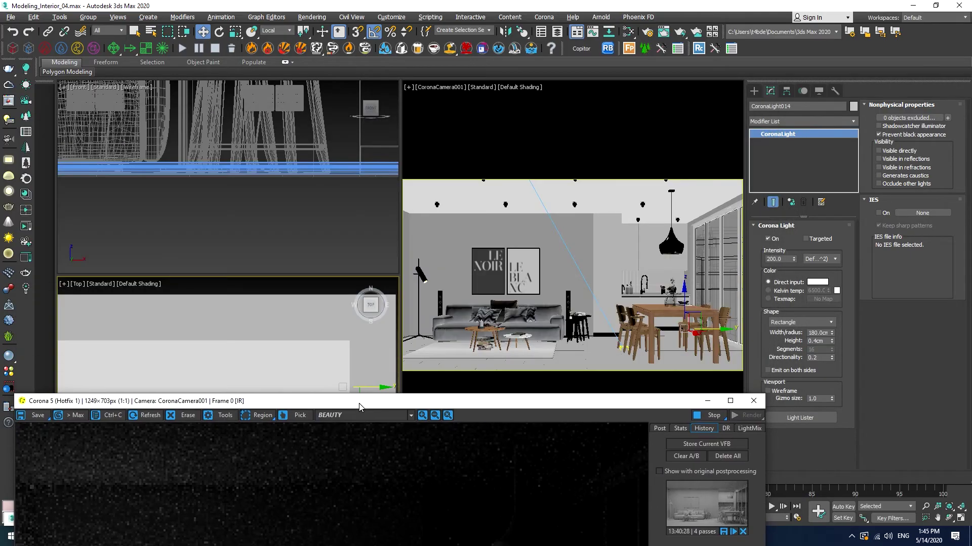
key(alt+w)
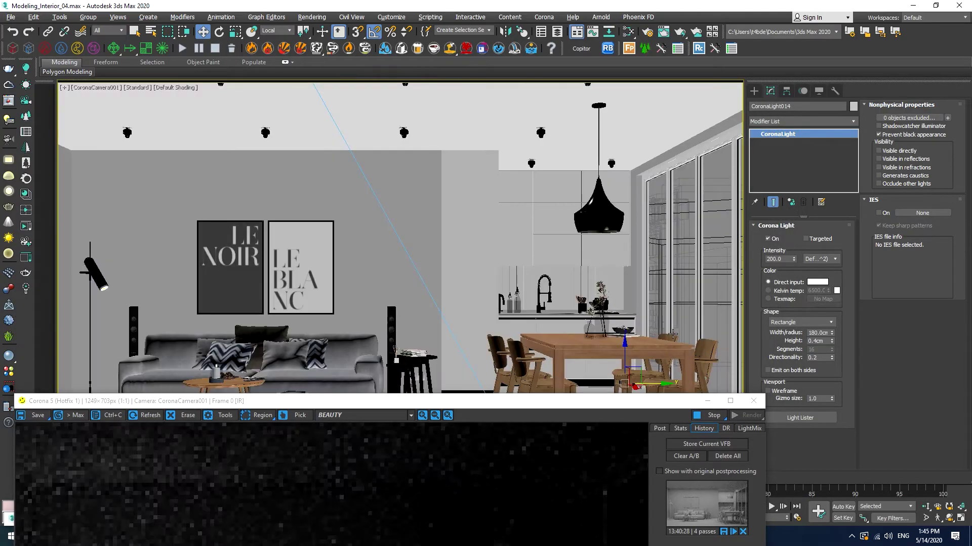
key(alt+w)
scroll(272, 236, up, 2)
scroll(271, 236, down, 5)
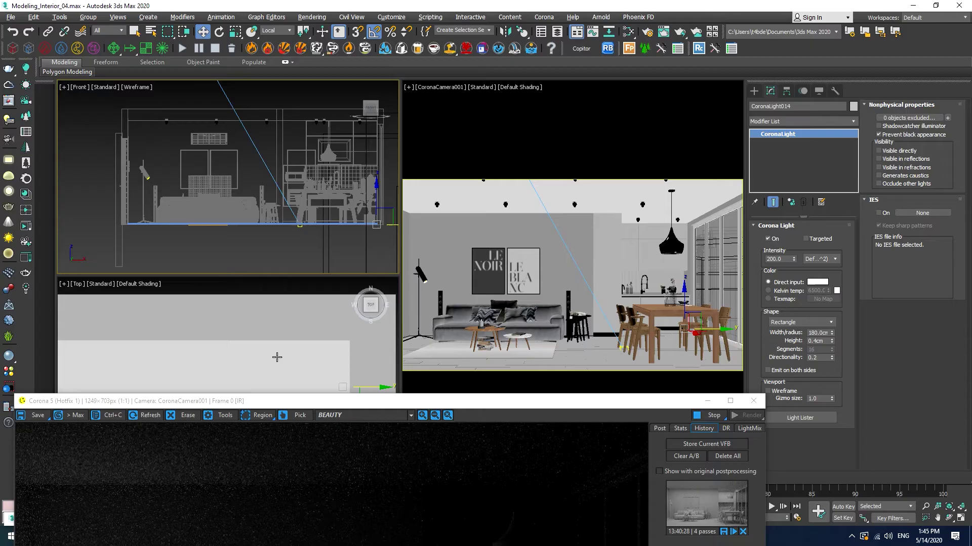
click(754, 401)
Select all three strip lights in the wireframe views and raise them from floor level to the underside of the kitchen wall cabinets
key(F3)
click(190, 420)
scroll(191, 420, down, 3)
click(192, 374)
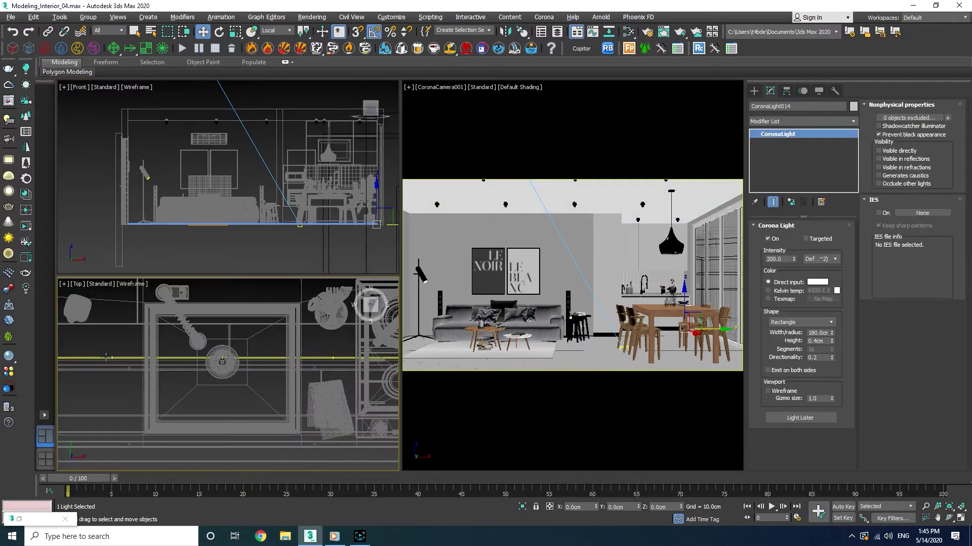
scroll(192, 373, up, 4)
key(f)
scroll(227, 354, down, 3)
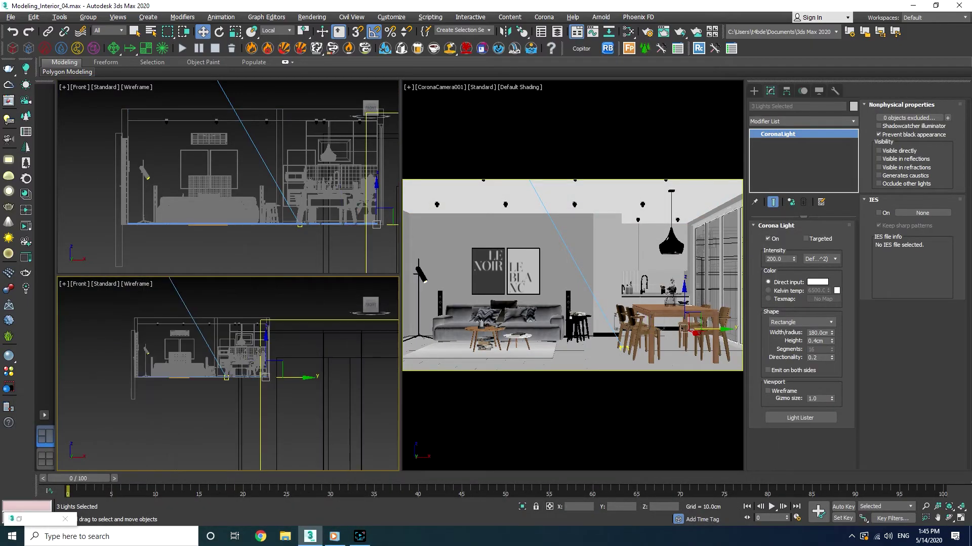
ctrl+click(272, 321)
scroll(307, 333, up, 4)
scroll(307, 333, up, 4)
drag(314, 339, 313, 324)
Inspect the placement of the raised strip lights up close in a perspective view
scroll(258, 340, up, 3)
key(p)
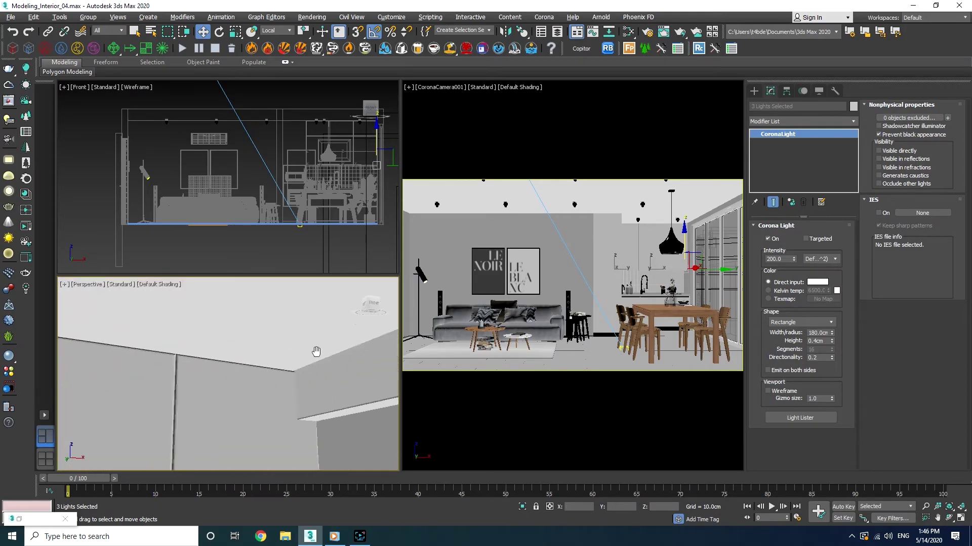
key(z)
alt+middle_drag(204, 364, 212, 360)
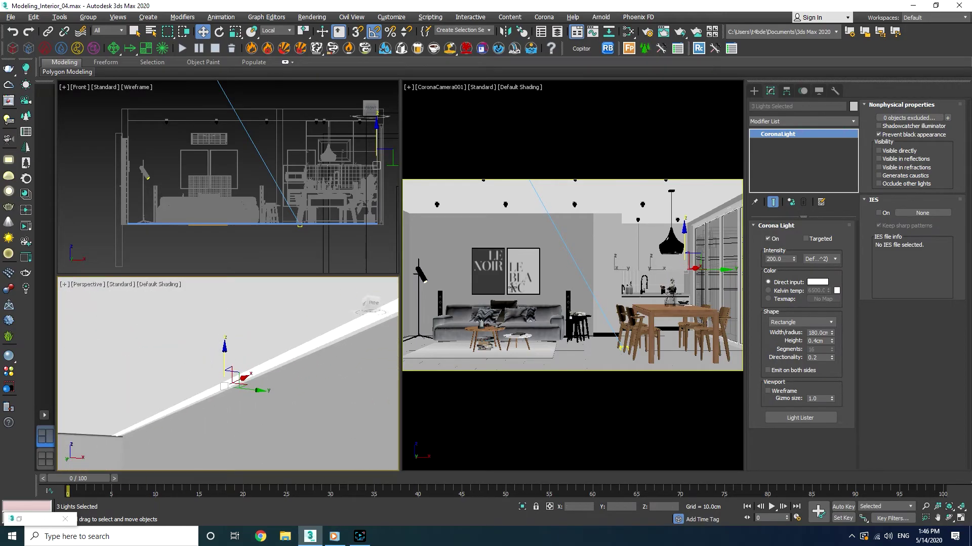
Start an interactive render of the camera view to check the strip lights' effect on the kitchen
middle_click(452, 334)
click(25, 229)
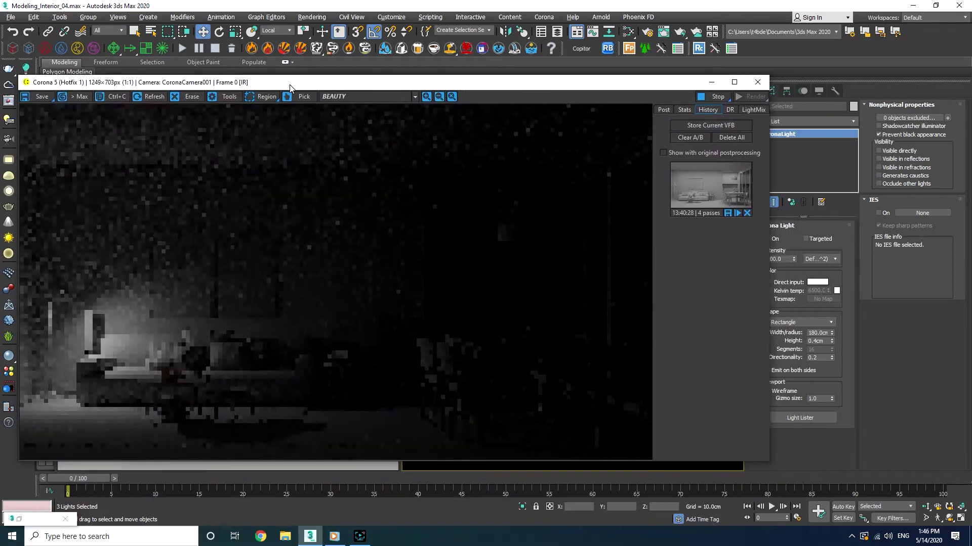
drag(289, 405, 290, 87)
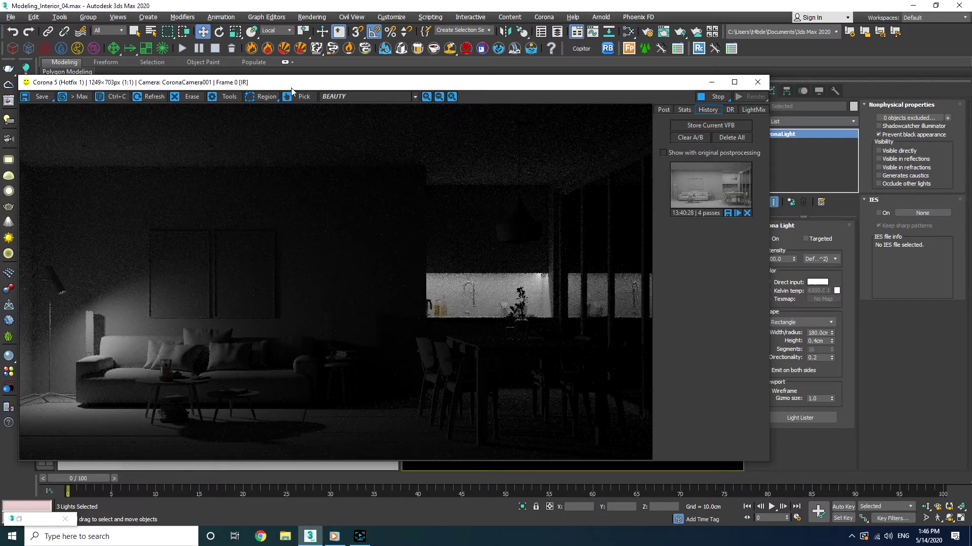
Turn on the ceiling spotlights, restrict selection to lights, and turn on the light inside the pendant lamp
drag(292, 91, 283, 266)
click(323, 123)
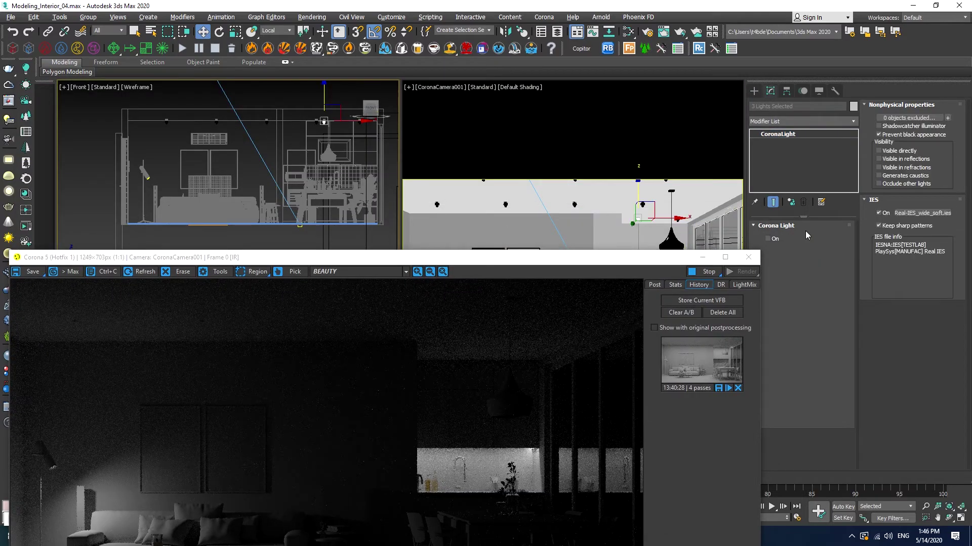
drag(695, 259, 661, 285)
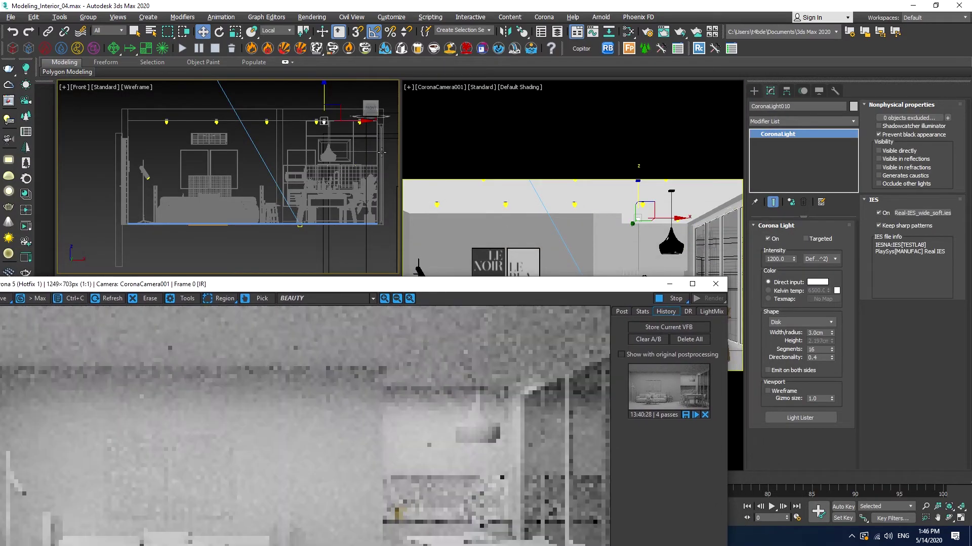
click(107, 30)
click(100, 59)
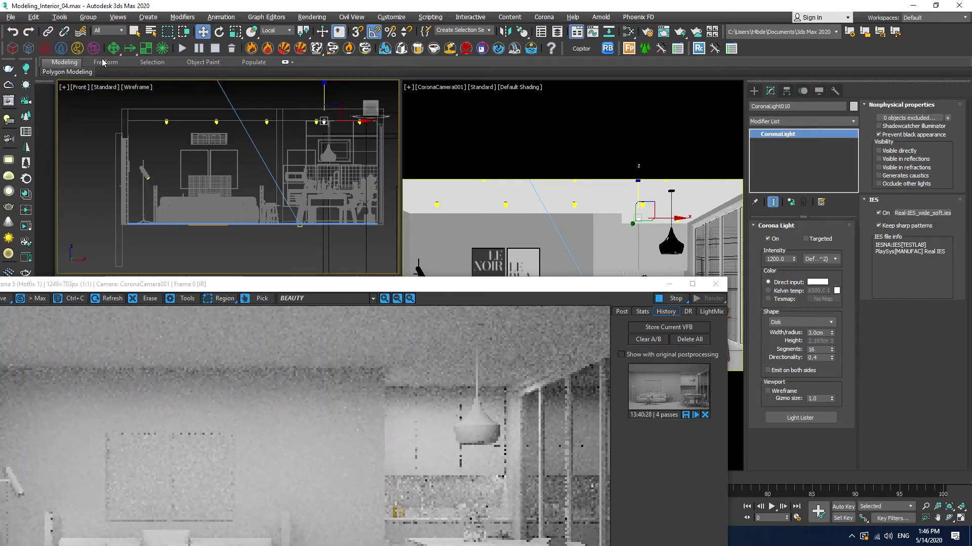
click(327, 155)
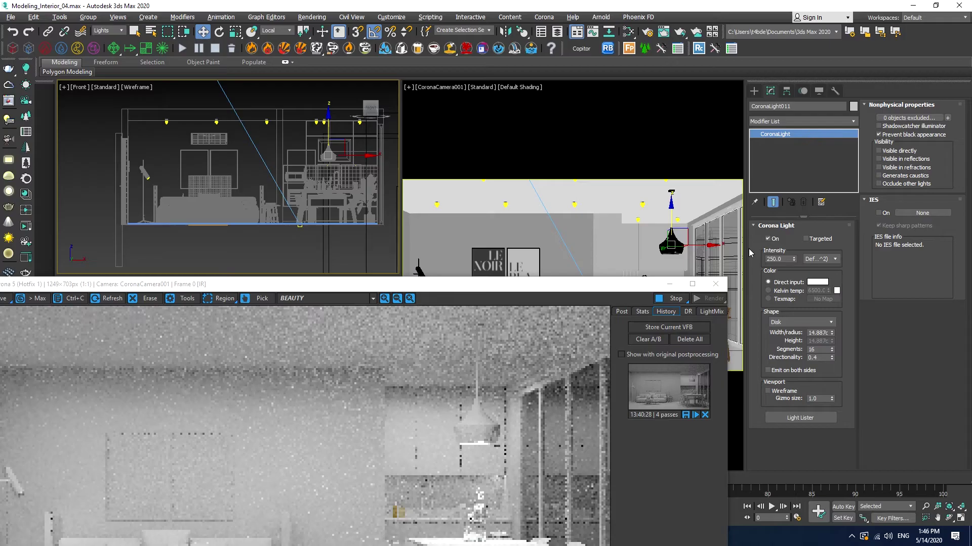
Enable the environment map for the scene background and bring the full interactive render into view
key(8)
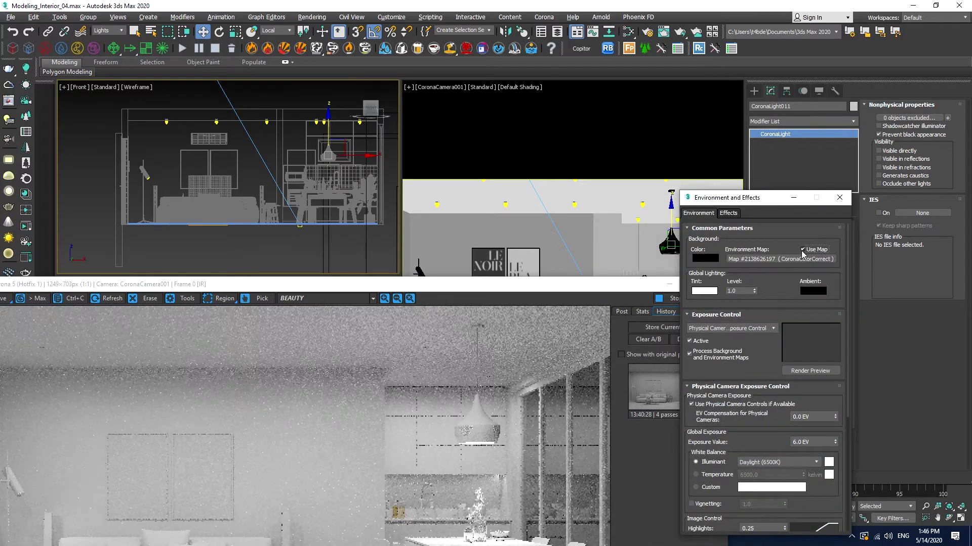
click(840, 197)
drag(552, 286, 596, 58)
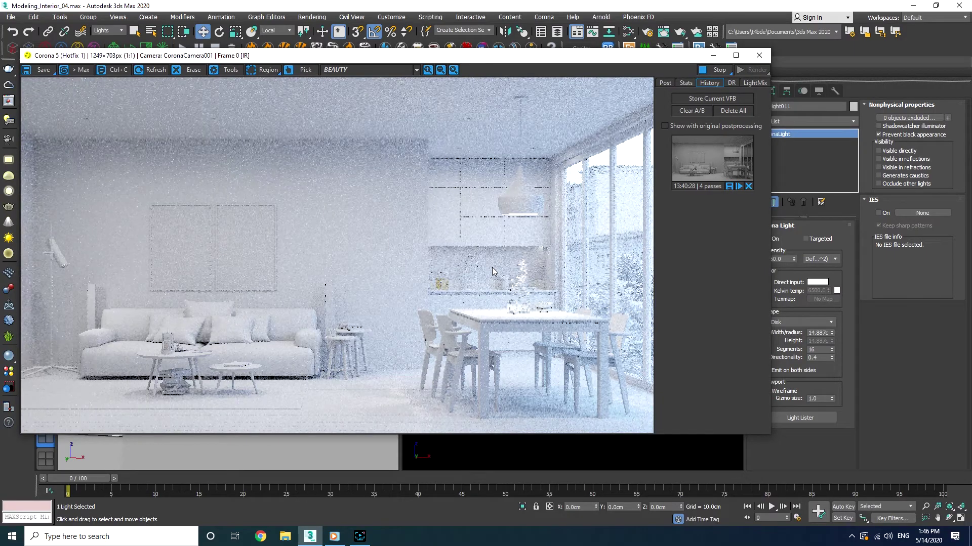
Set the render's tone mapping exposure to -1.145 EV and its contrast to 3
click(665, 82)
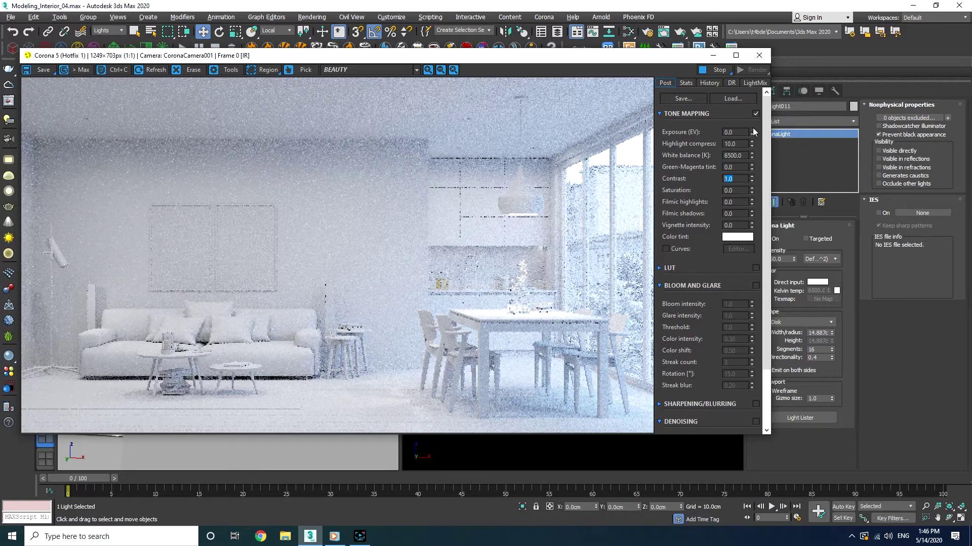
drag(753, 131, 752, 137)
drag(744, 176, 733, 275)
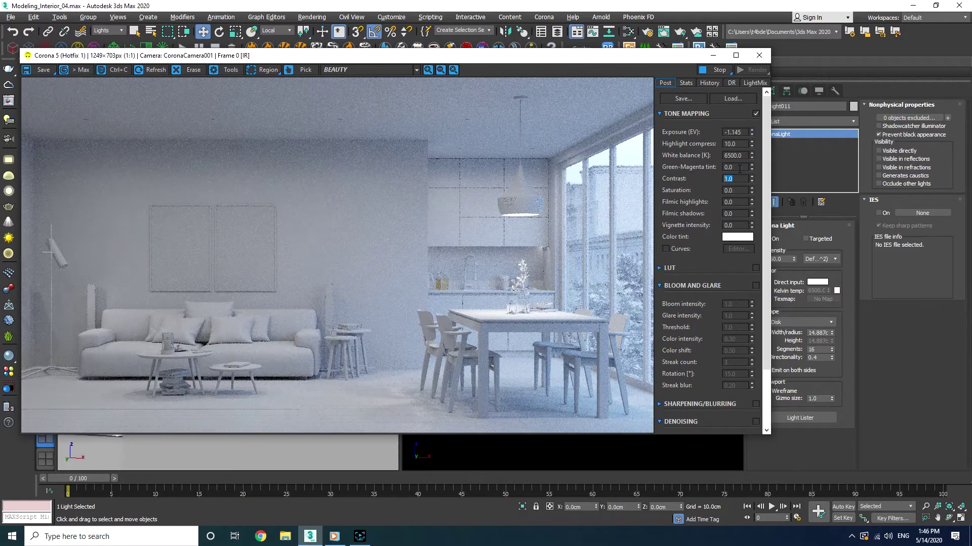
text(4)
key(Return)
text(3)
key(Return)
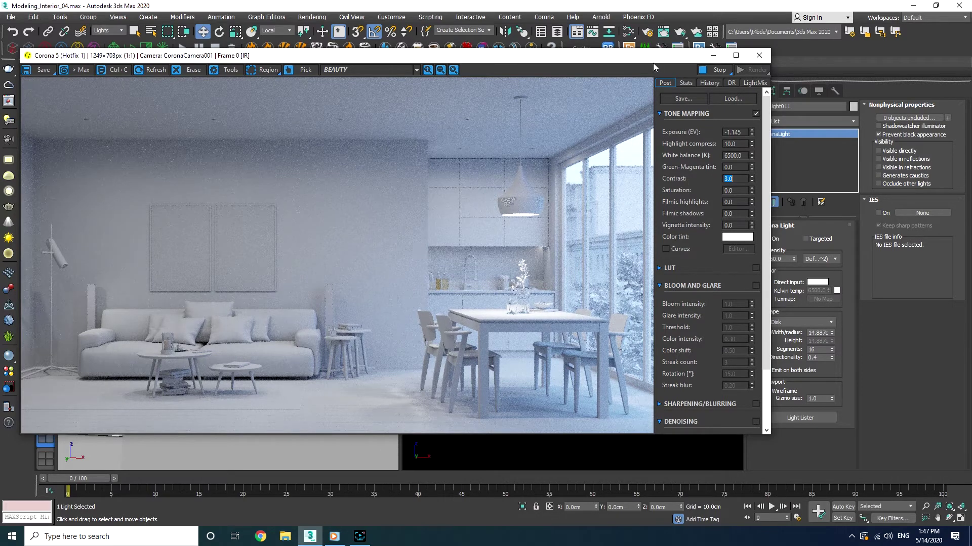
Close the interactive render and add a CShading_LightMix render element in the render setup
drag(653, 57, 624, 104)
click(646, 33)
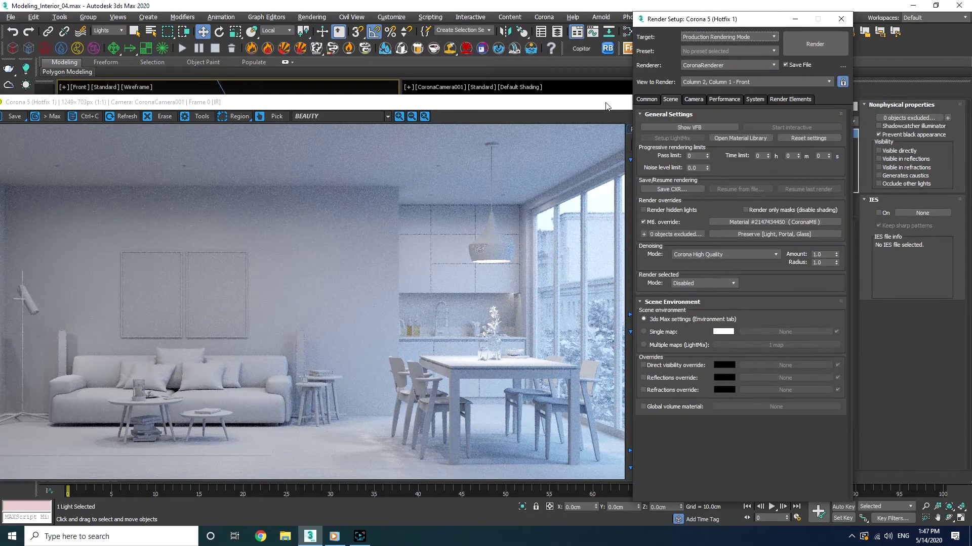
drag(582, 102, 413, 134)
click(769, 100)
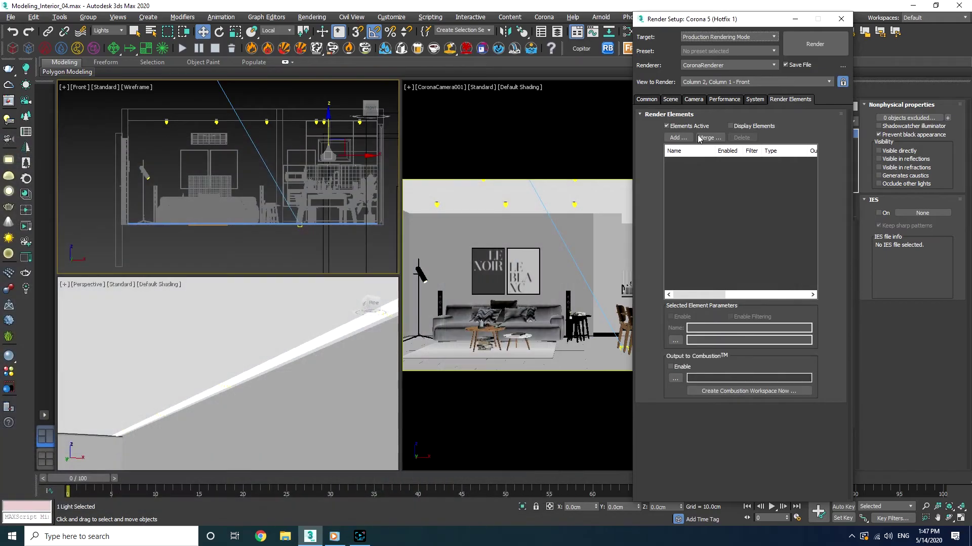
click(678, 137)
drag(823, 244, 823, 303)
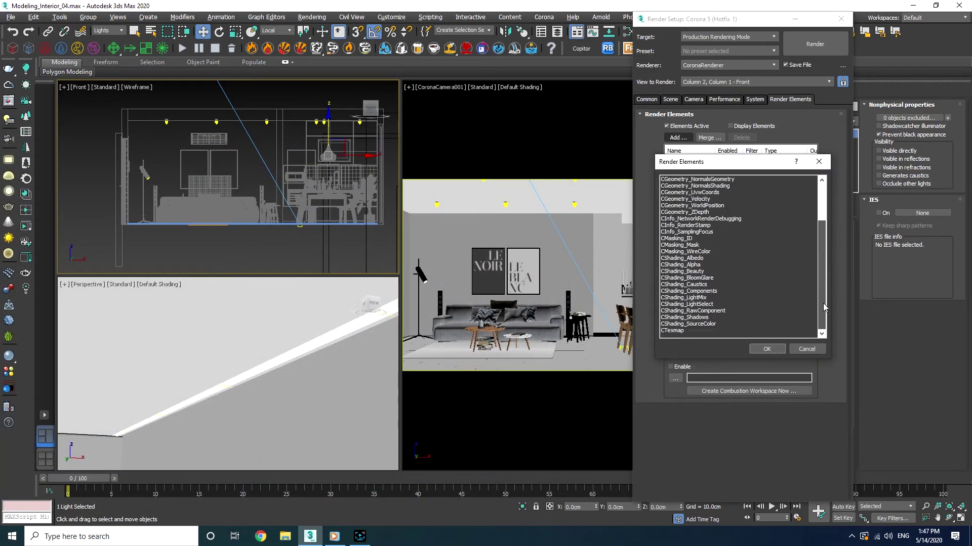
click(703, 299)
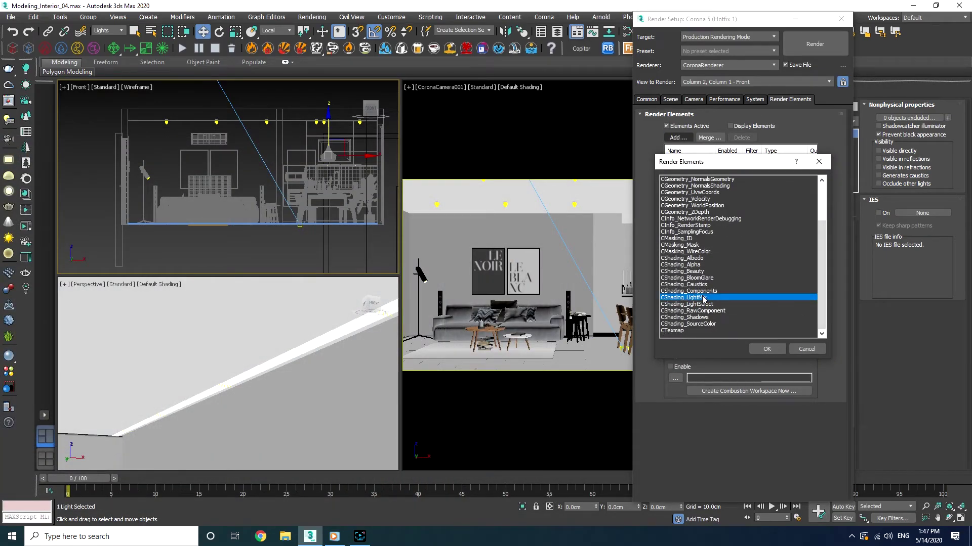
double_click(702, 298)
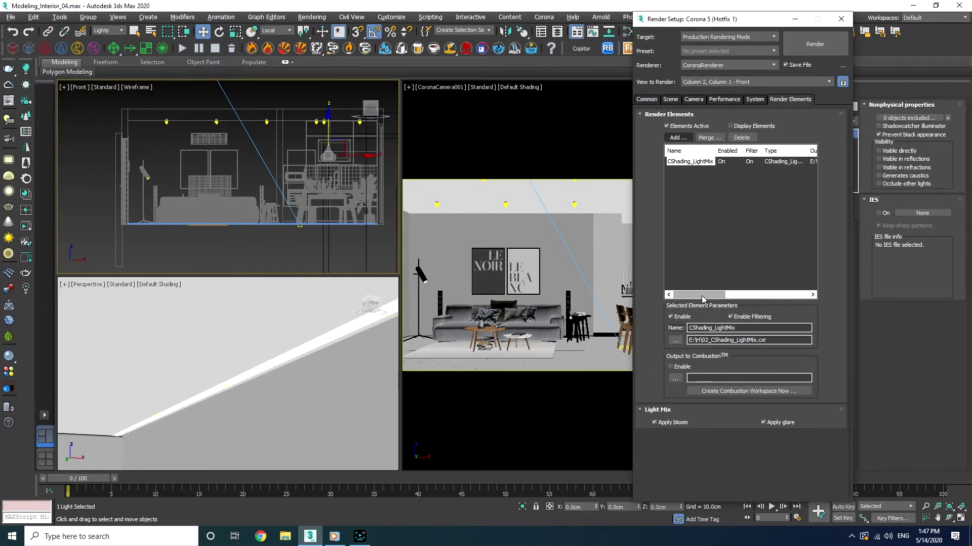
Add two CShading_LightSelect render elements alongside the LightMix element
click(677, 138)
scroll(760, 317, down, 3)
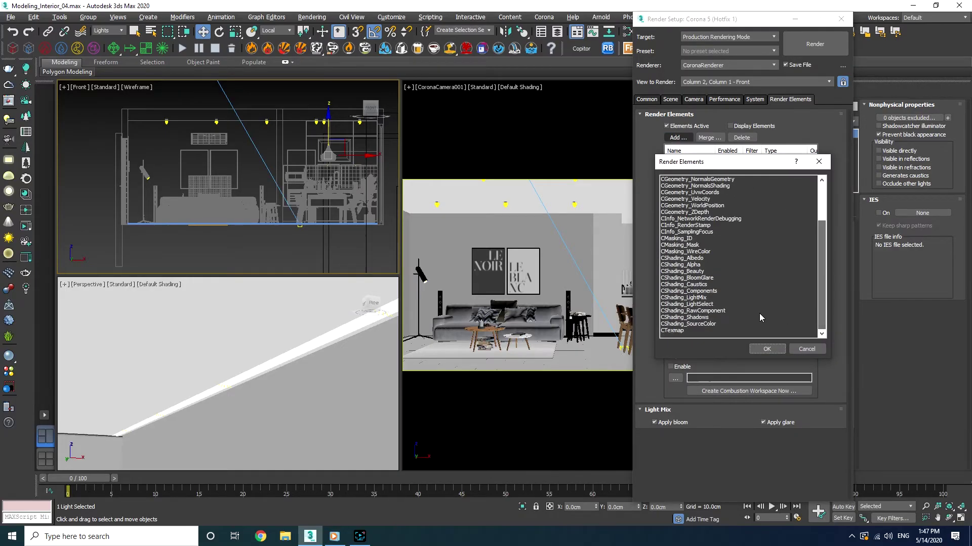
double_click(704, 305)
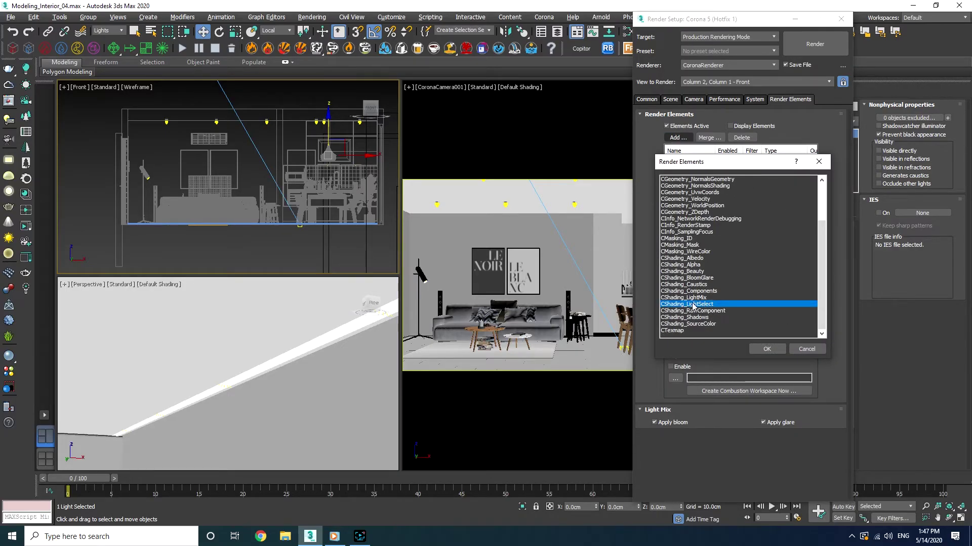
click(677, 138)
scroll(715, 316, down, 3)
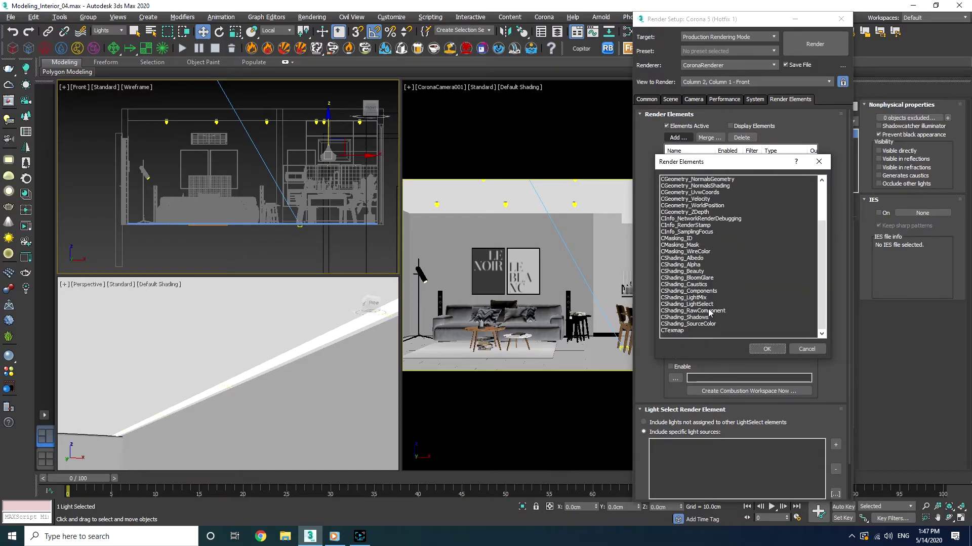
double_click(703, 305)
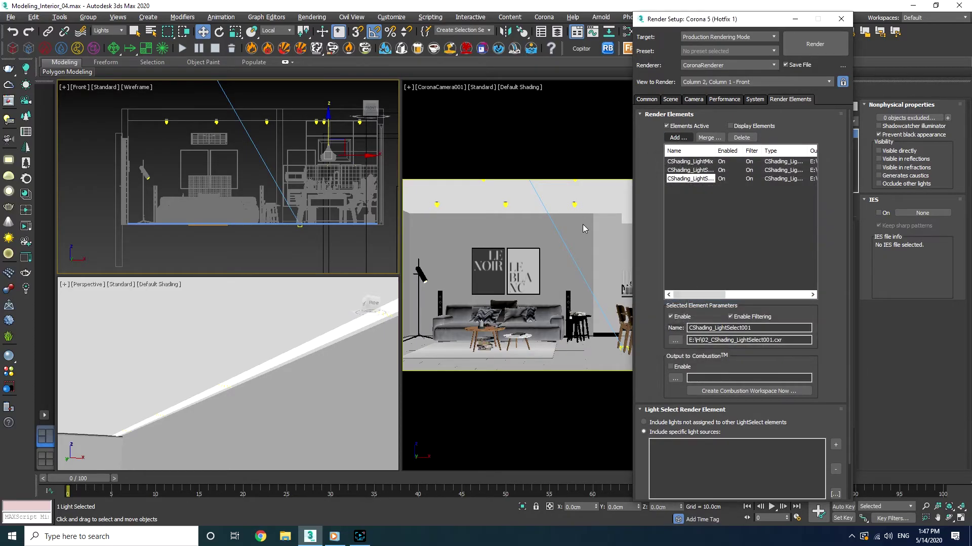
Hide all geometry so only the lights remain, and select the grid of living room ceiling lights in the top view
click(215, 117)
scroll(230, 192, down, 6)
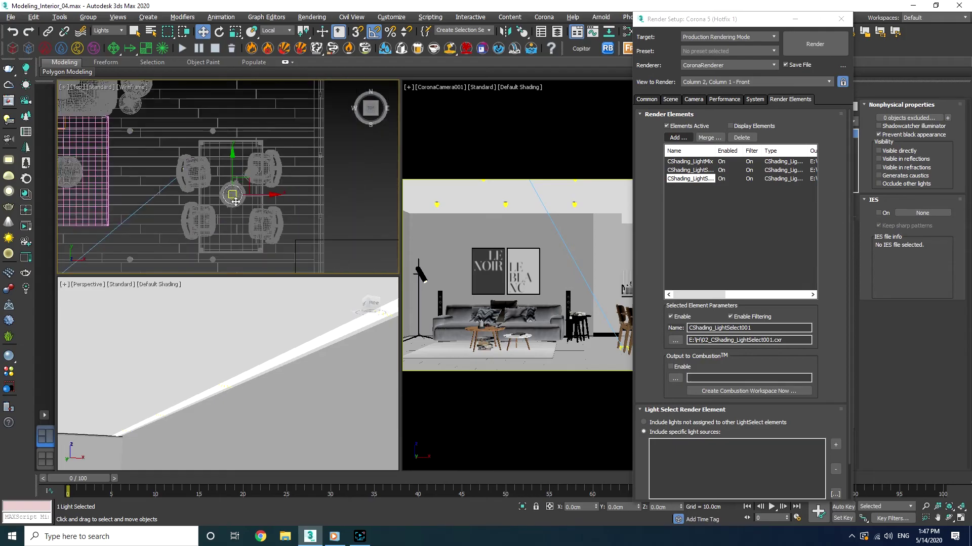
key(shift+g)
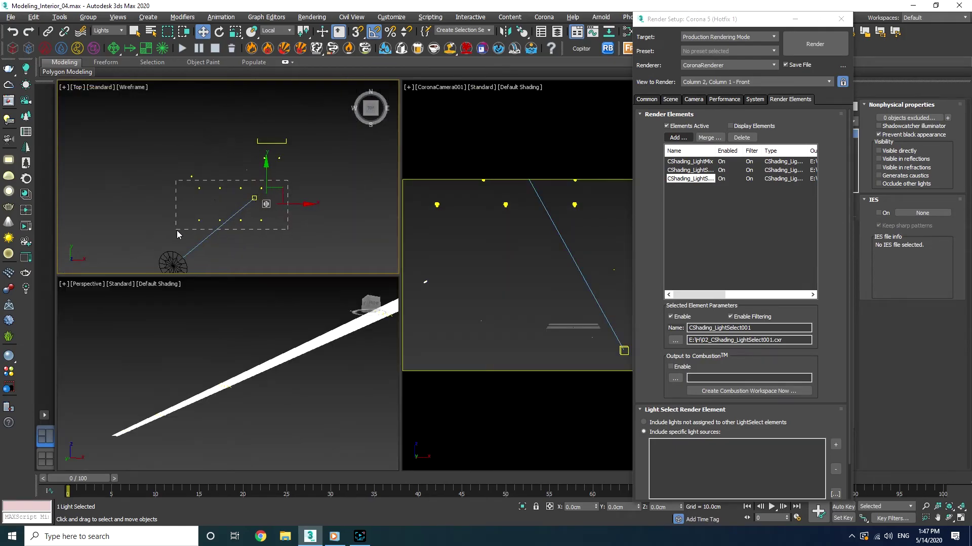
key(ctrl+a)
drag(292, 158, 251, 167)
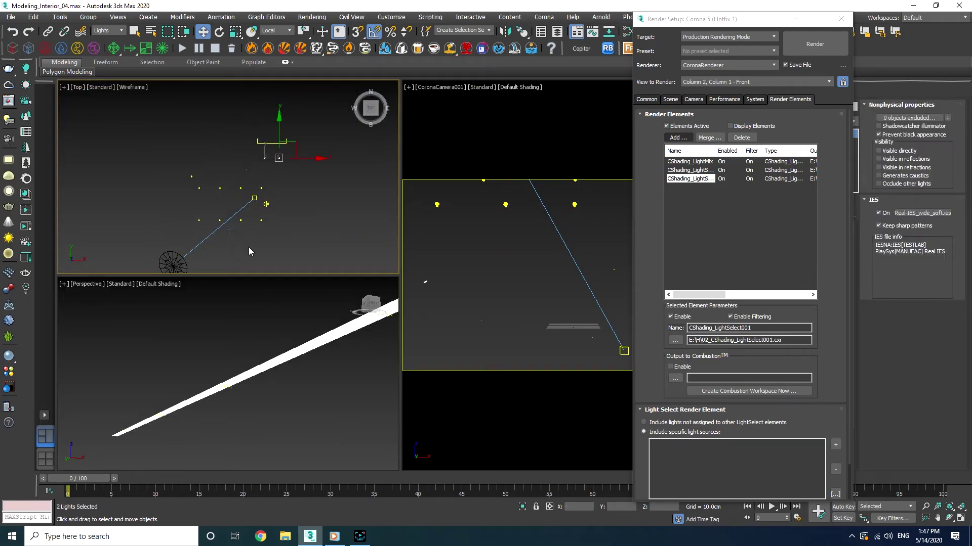
key(ctrl+a)
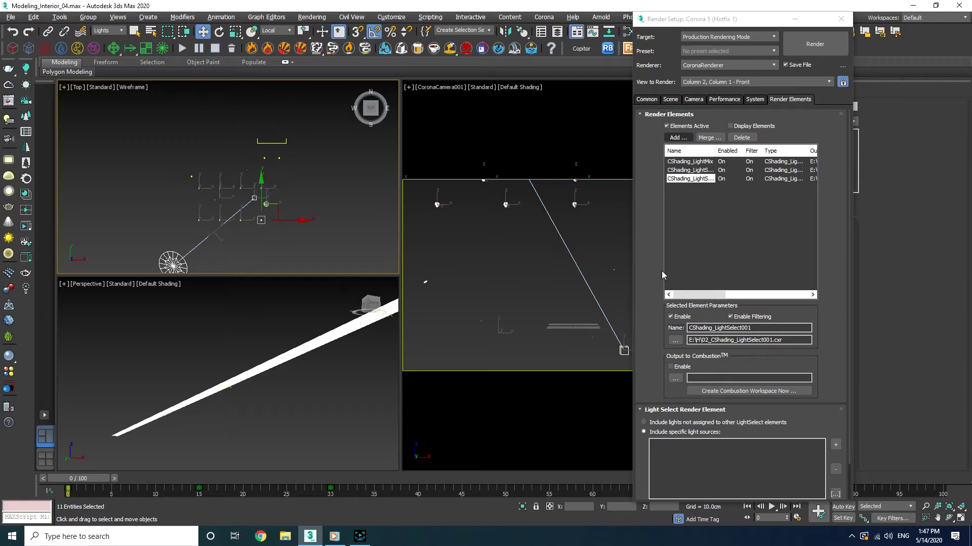
Rename the first LightSelect element "Living room" and include the ceiling lights in it, leaving out the sun and pendant lights
click(690, 170)
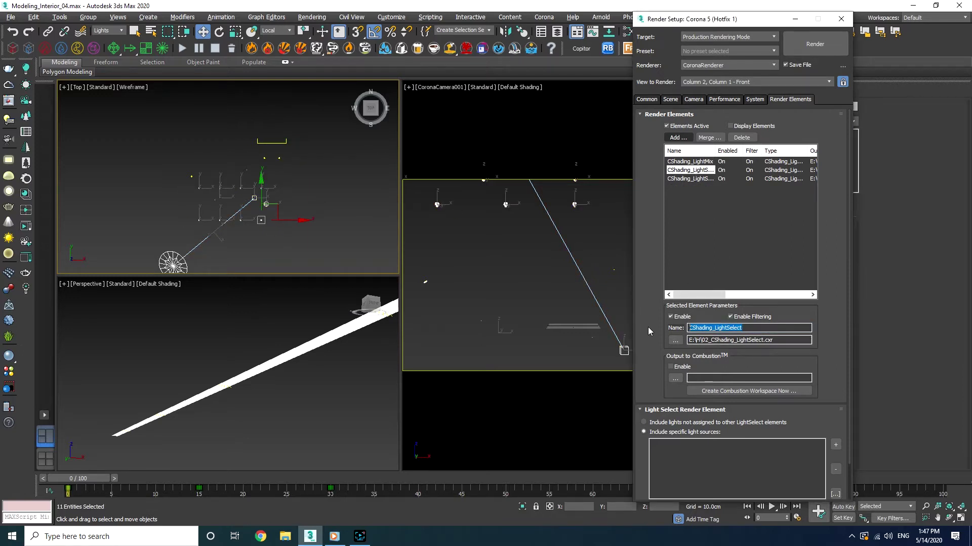
text(Living room)
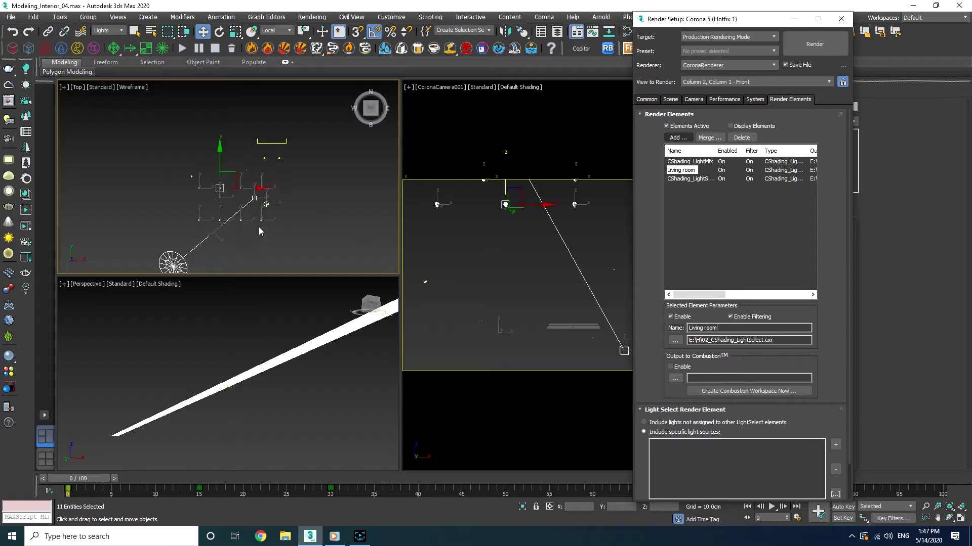
scroll(289, 209, up, 5)
alt+drag(287, 207, 209, 178)
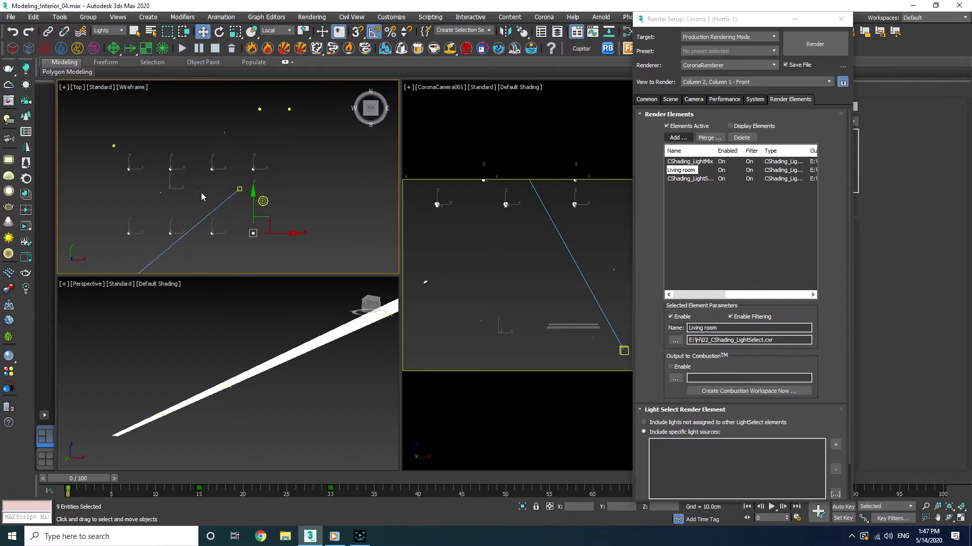
click(835, 445)
Rename the second LightSelect element "Kitchen" and include the two kitchen ceiling lights in it
click(690, 179)
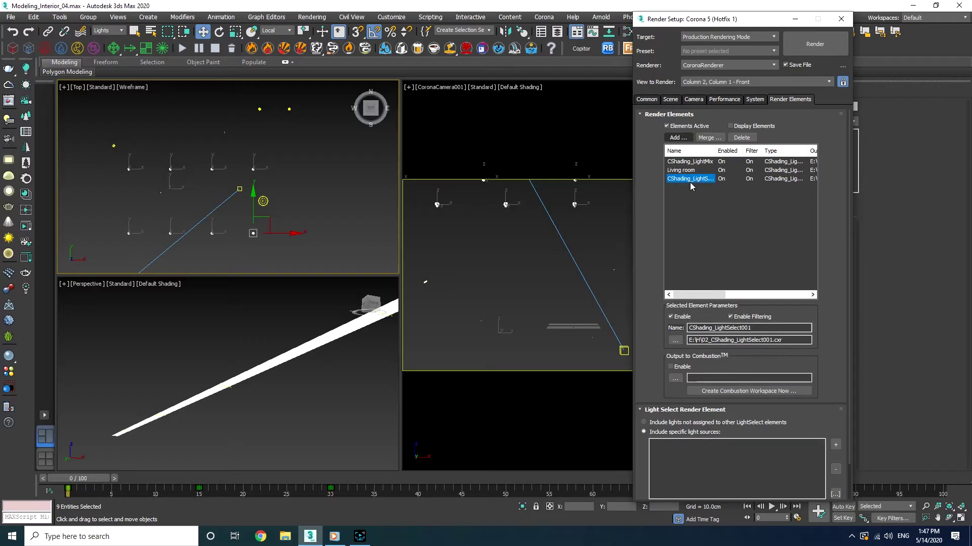
drag(754, 328, 610, 333)
text(K)
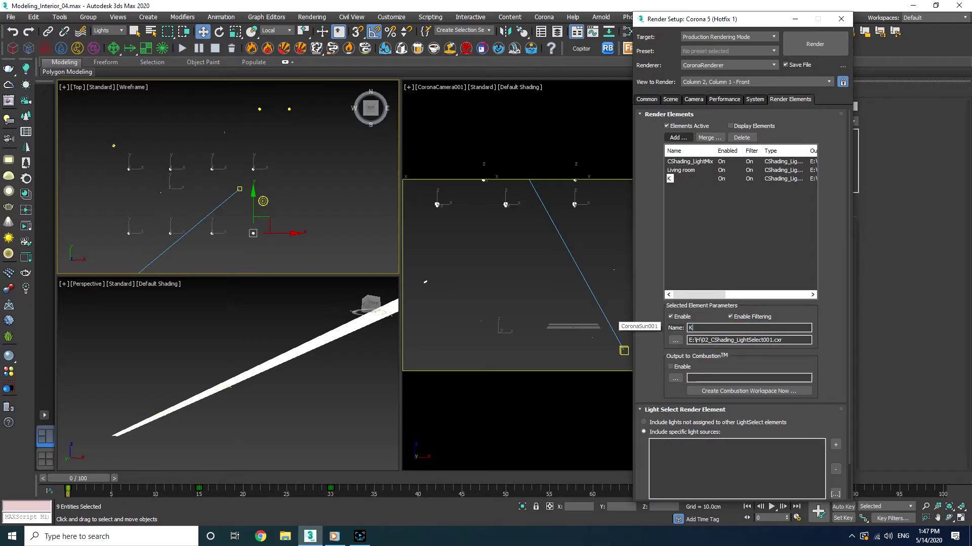
text(itchen\)
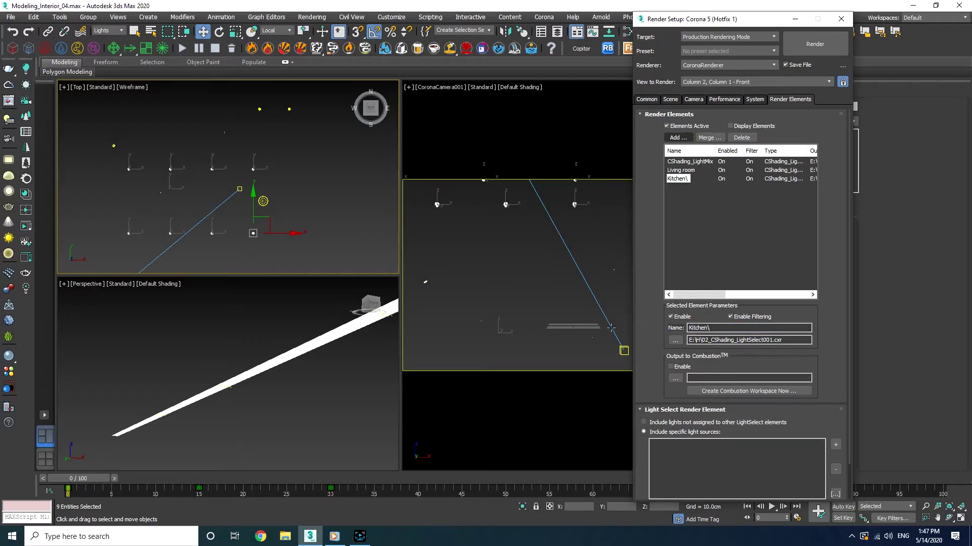
key(BackSpace)
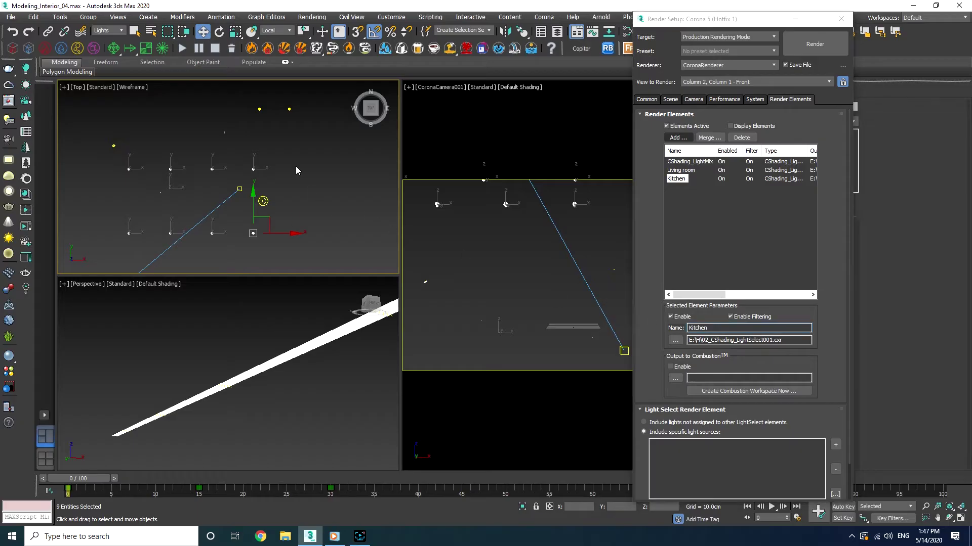
drag(255, 104, 259, 105)
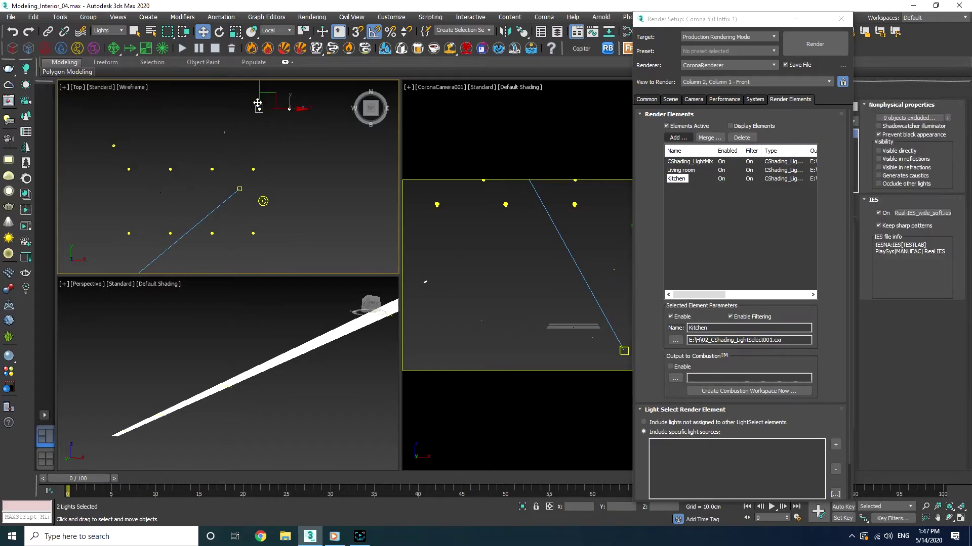
click(836, 444)
scroll(256, 190, down, 3)
Add another CShading_LightSelect render element and name it "Pendant lamp"
click(677, 137)
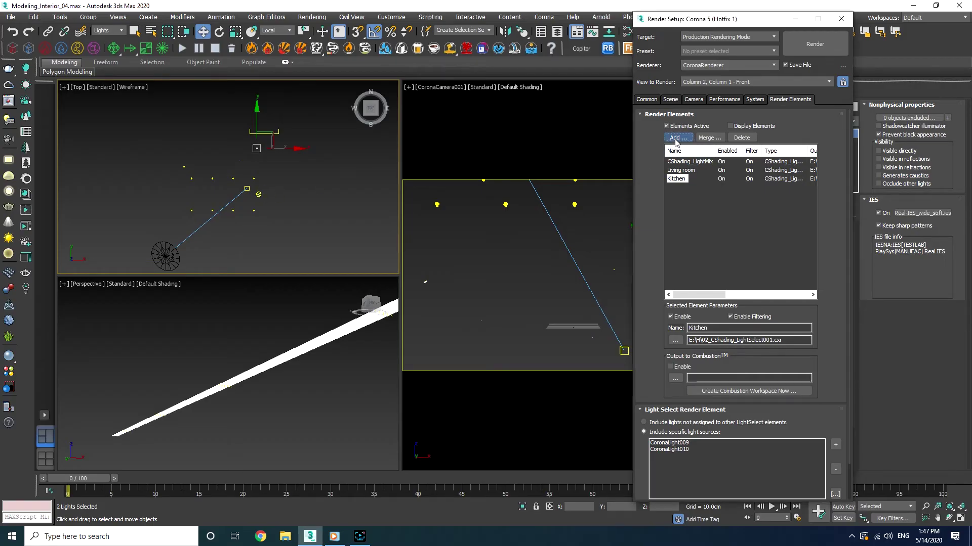
drag(824, 262, 824, 298)
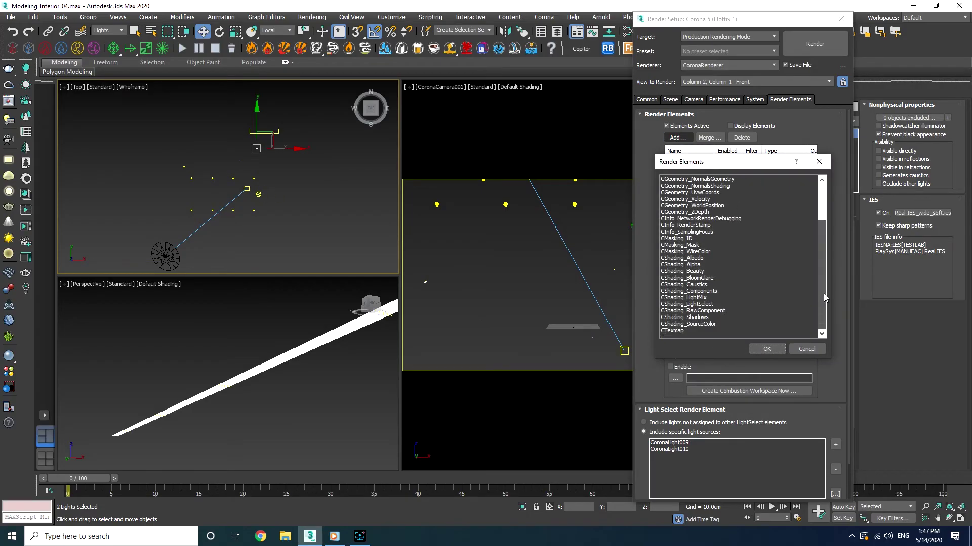
click(701, 304)
click(767, 348)
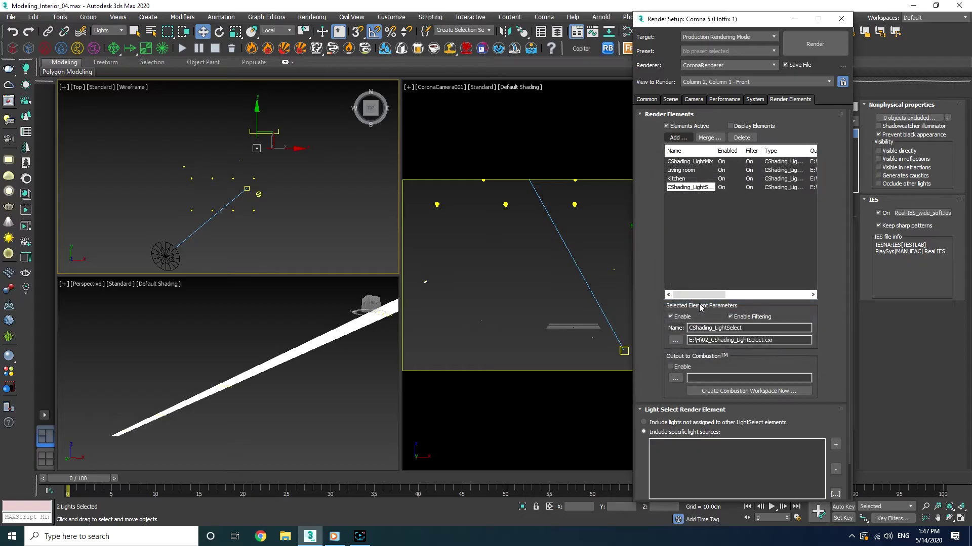
click(747, 329)
drag(748, 328, 648, 326)
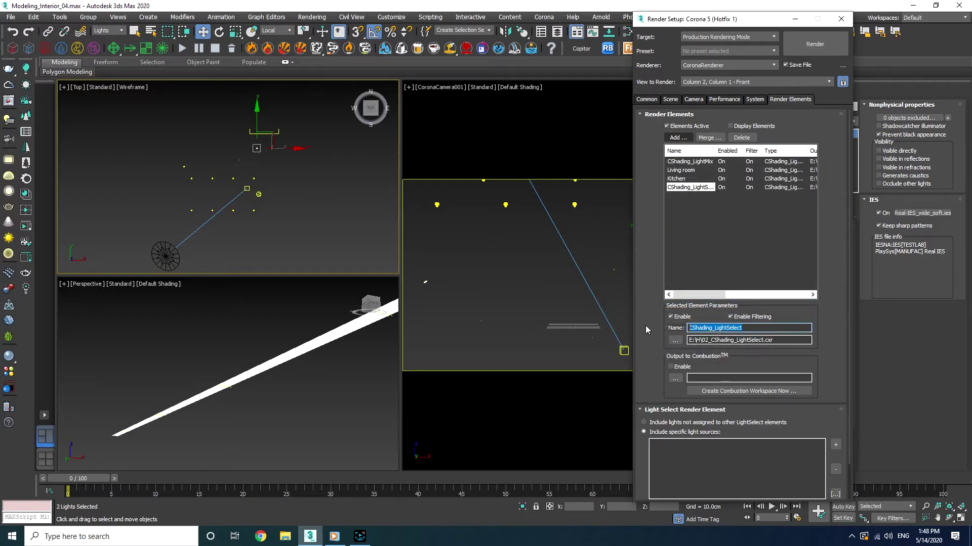
text(Penda)
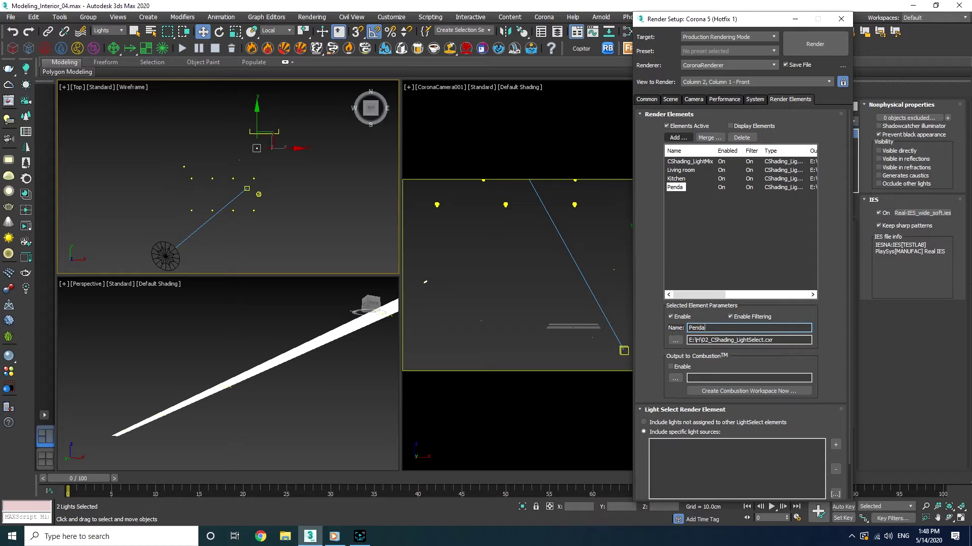
text(nt lamp)
Add a further CShading_LightSelect render element and name it "Floor lamp"
click(678, 138)
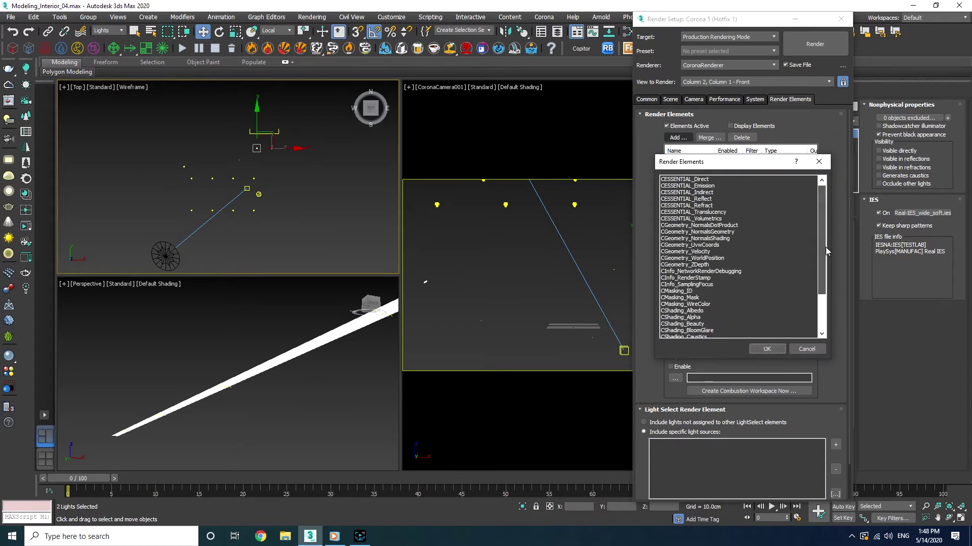
scroll(724, 307, down, 3)
double_click(706, 304)
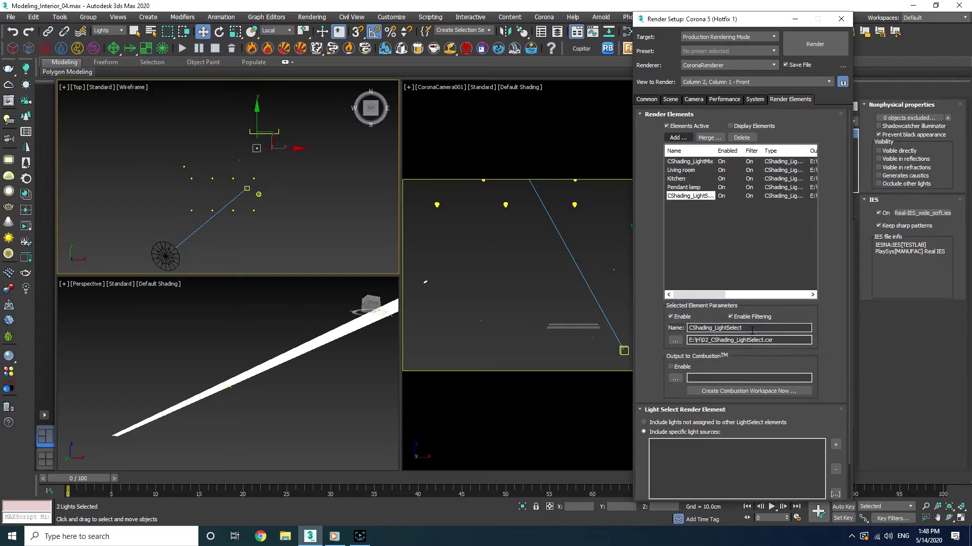
text(Floor lamp)
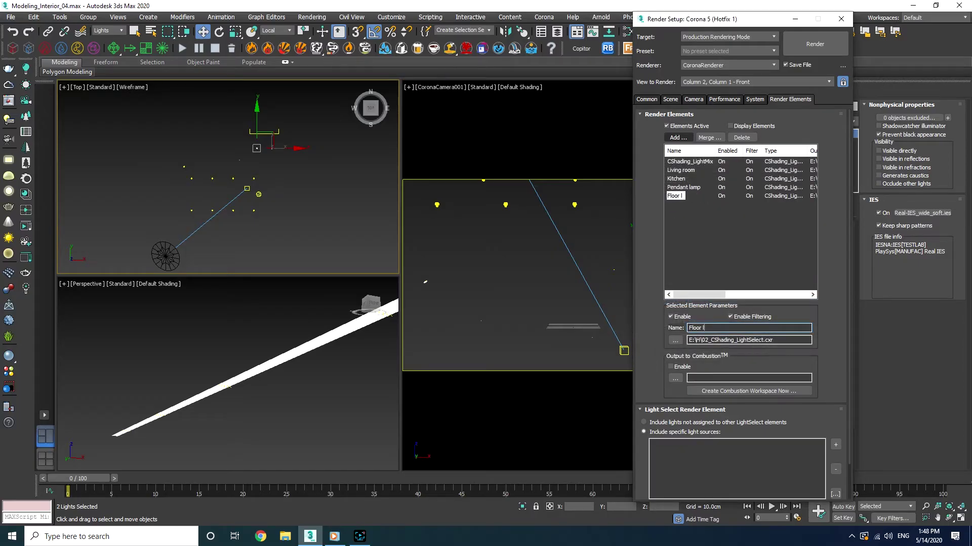
click(678, 137)
click(811, 166)
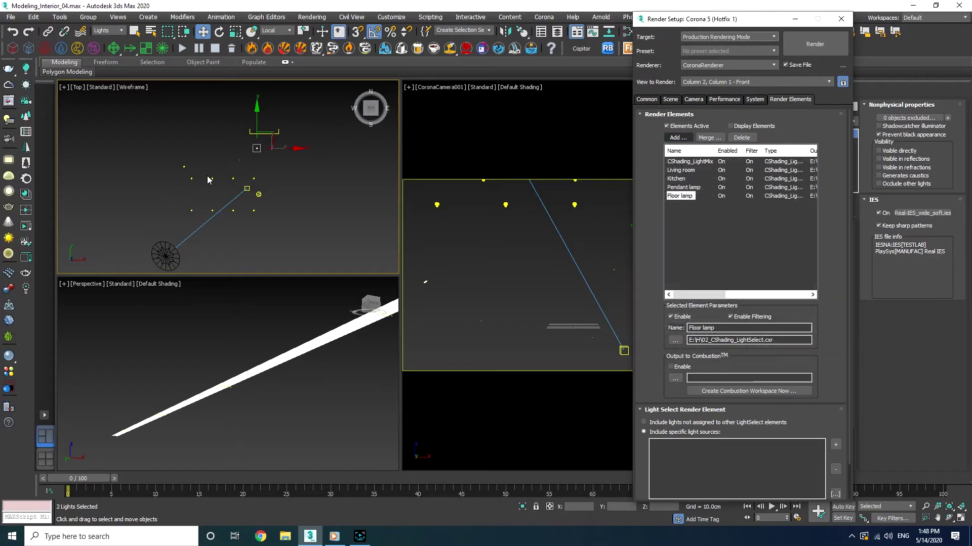
Include the floor lamp's light in the Floor lamp element and the pendant's light in the Pendant lamp element
click(183, 166)
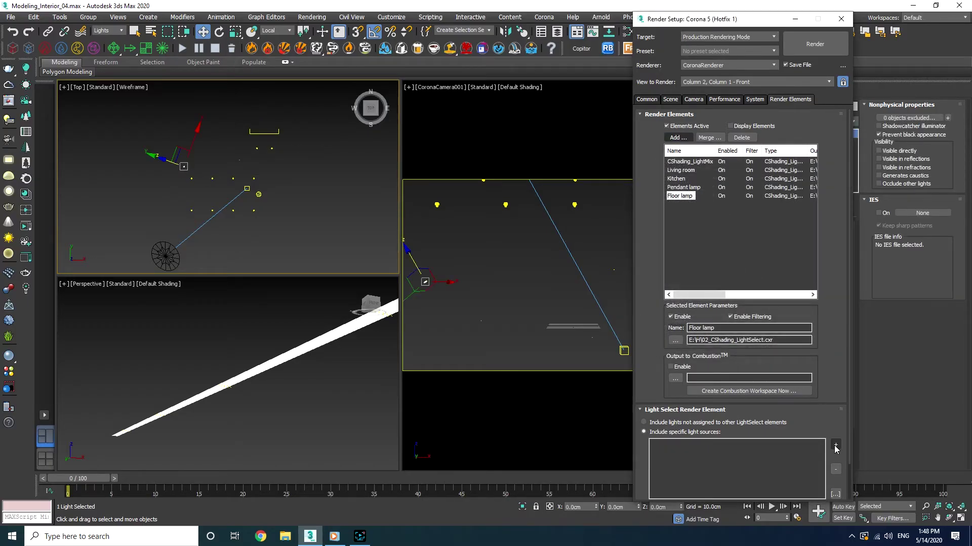
click(684, 187)
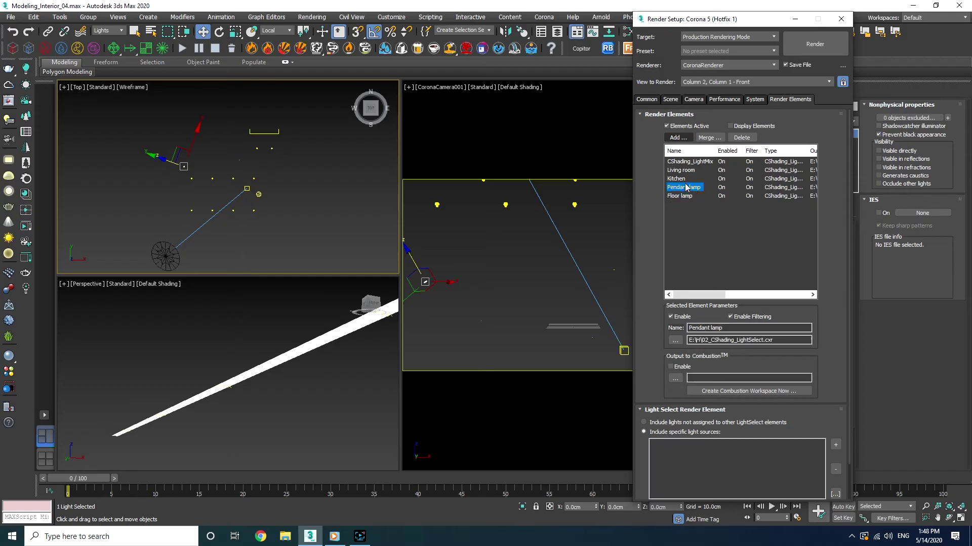
click(258, 194)
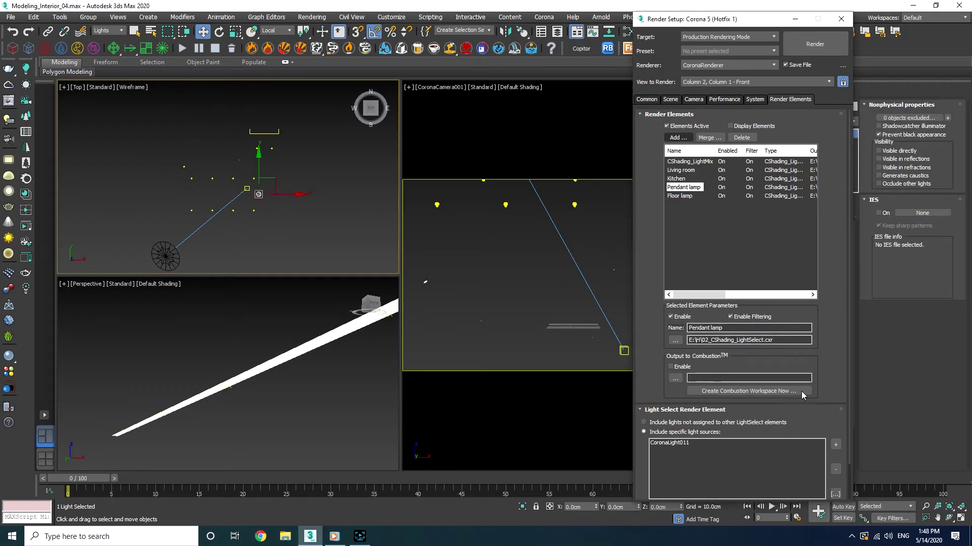
Add a CShading_LightSelect element named "Cabinets" and include the three cabinet lights in it
click(677, 138)
scroll(814, 223, down, 3)
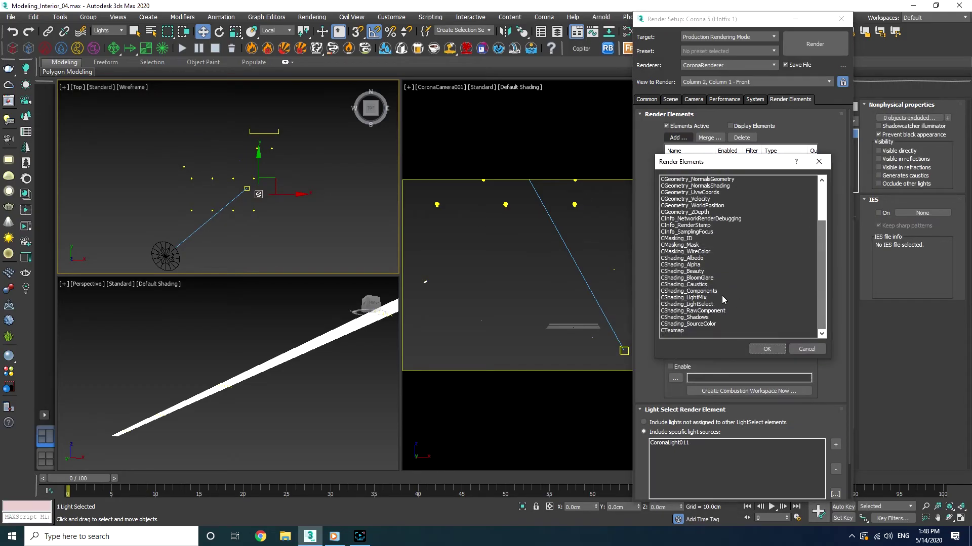
double_click(709, 305)
double_click(719, 328)
text(C)
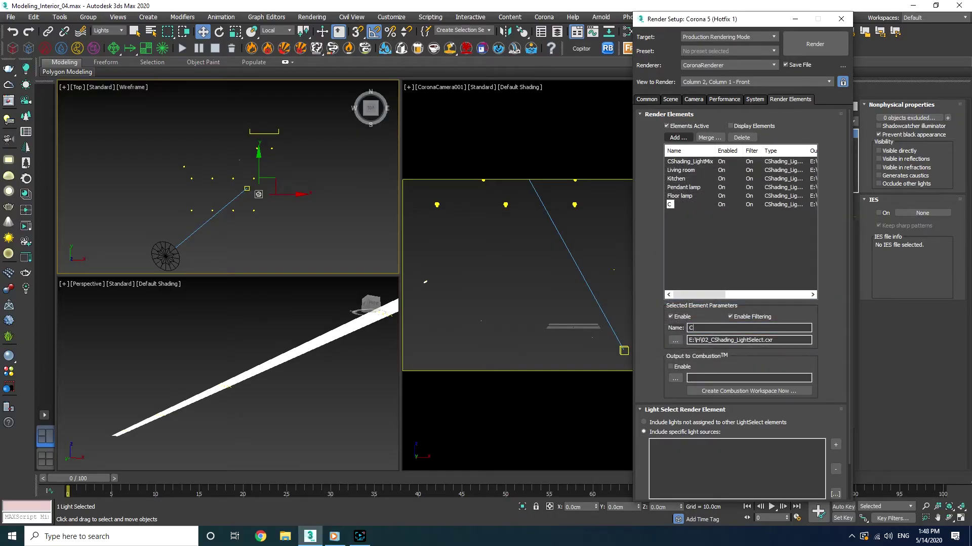
text(abinets)
drag(291, 126, 235, 145)
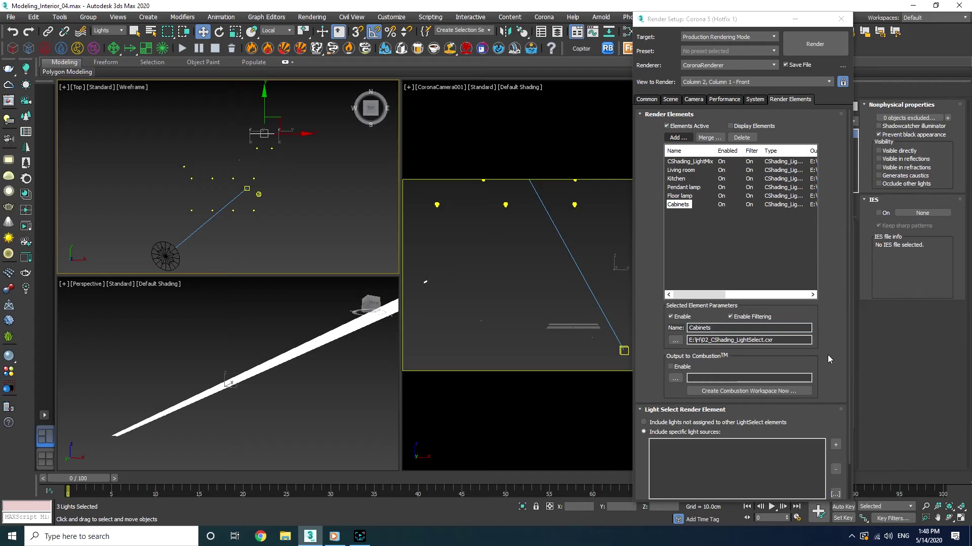
scroll(828, 354, down, 2)
click(836, 405)
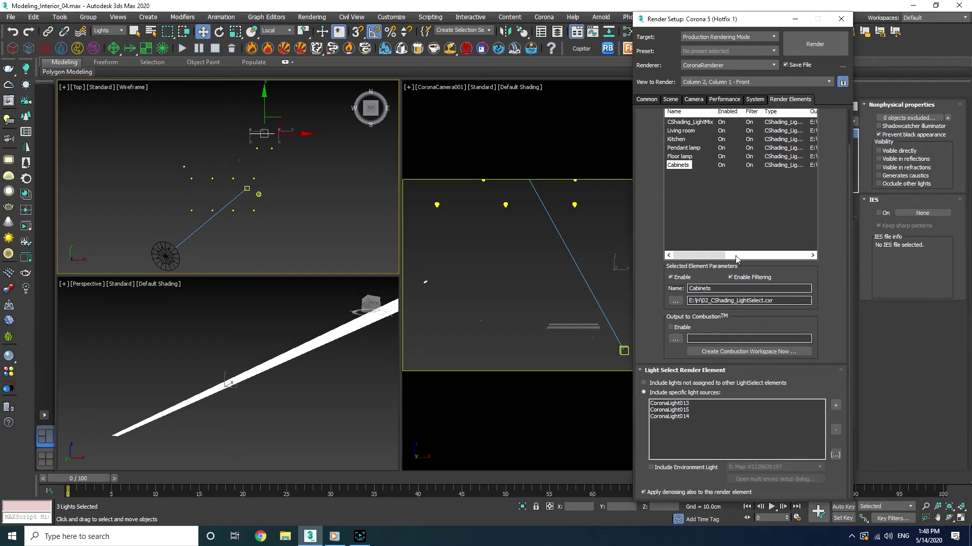
Add a CShading_LightSelect element named "Sun" and include the Corona sun in it
scroll(670, 127, up, 2)
click(677, 138)
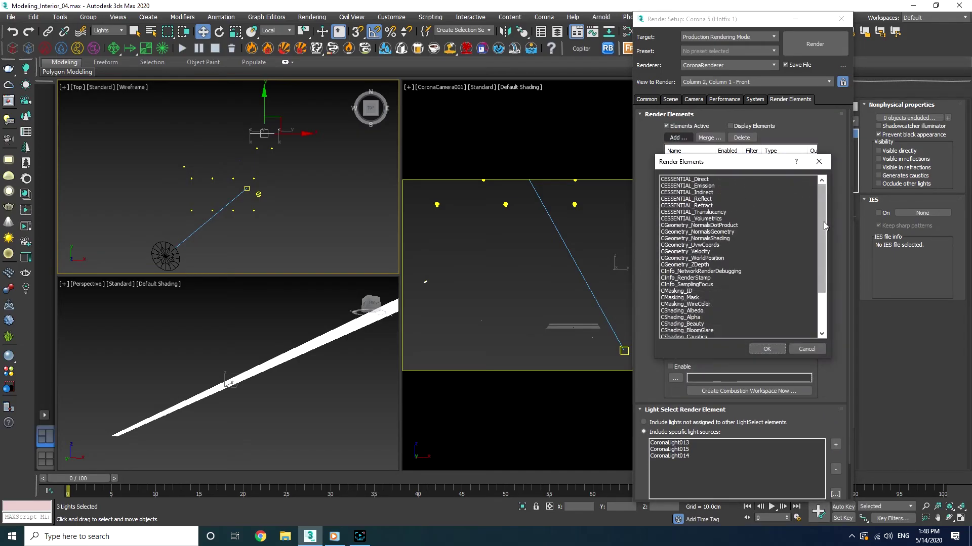
scroll(713, 283, down, 3)
double_click(712, 305)
double_click(729, 328)
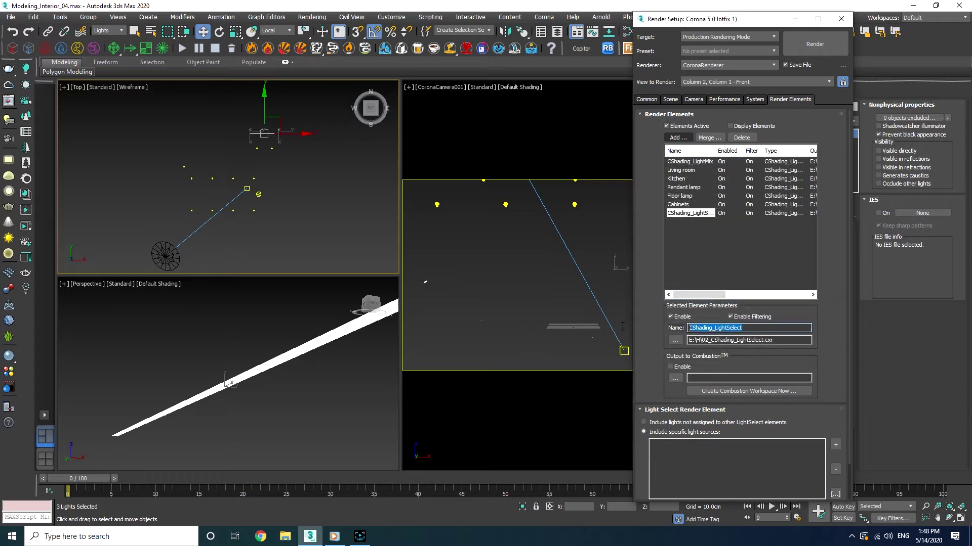
text(Sun)
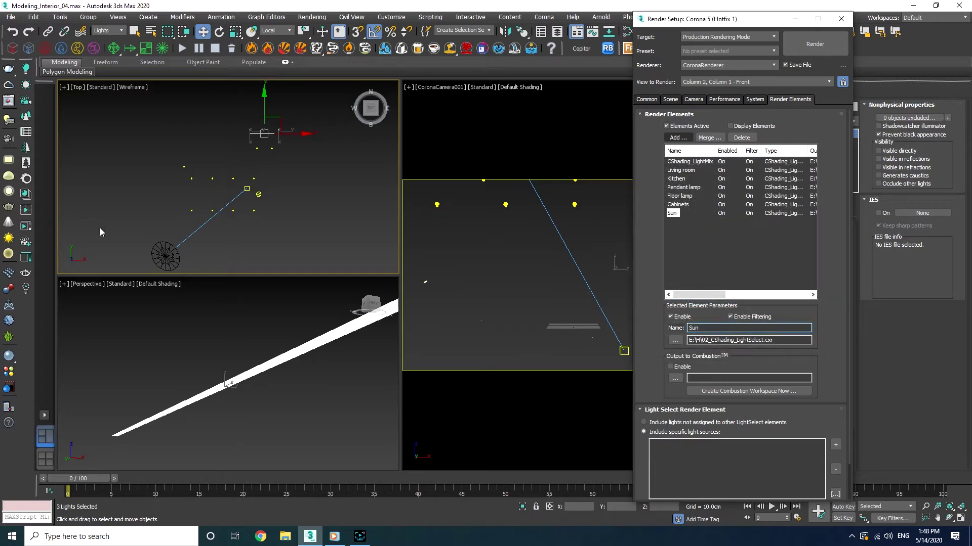
click(166, 256)
scroll(838, 418, down, 2)
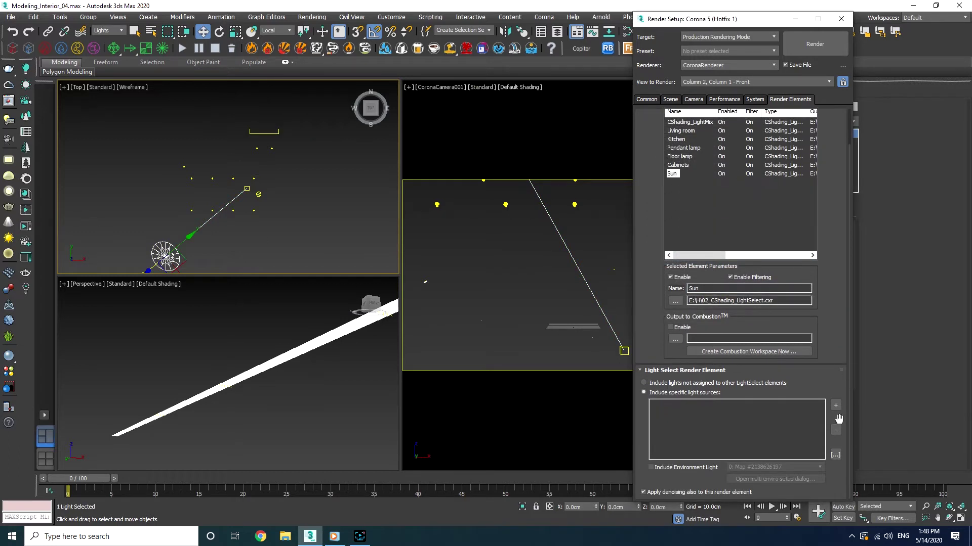
Move the render setup aside, open the Slate Material Editor and place it clear of the camera view
drag(736, 20, 789, 105)
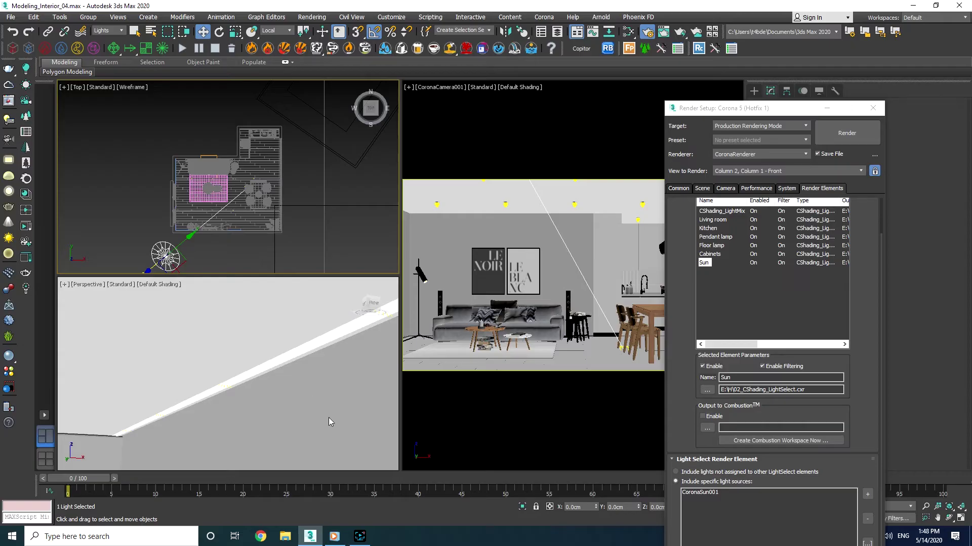
right_click(338, 384)
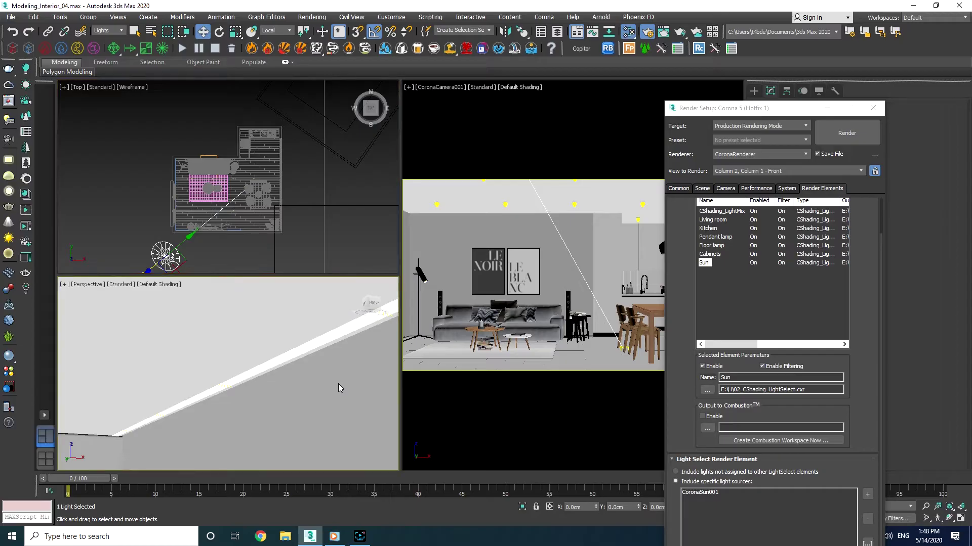
key(m)
drag(574, 191, 128, 32)
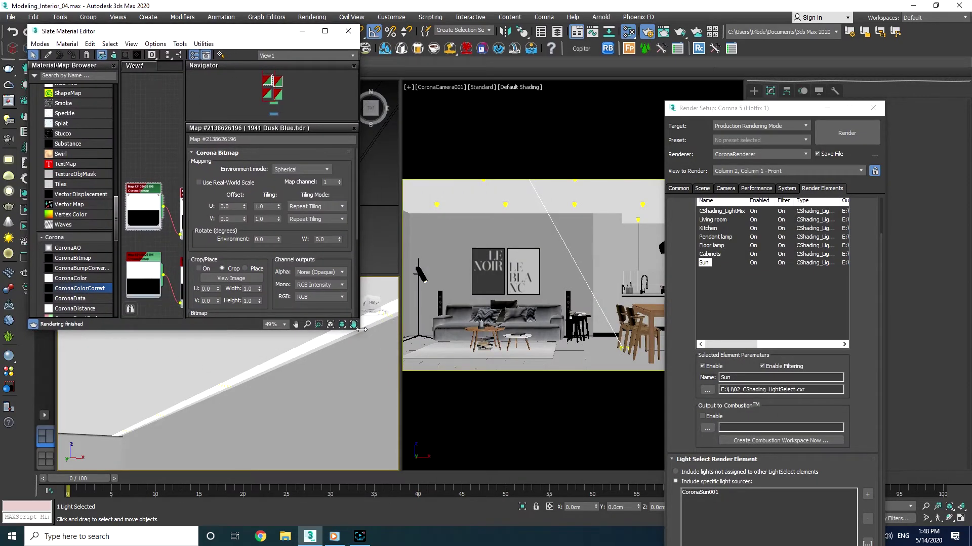
Enlarge the Slate Material Editor, expand the Skylight environment node's preview and place it just below the two CoronaColorCorrect nodes
drag(397, 362, 594, 503)
click(179, 327)
click(175, 327)
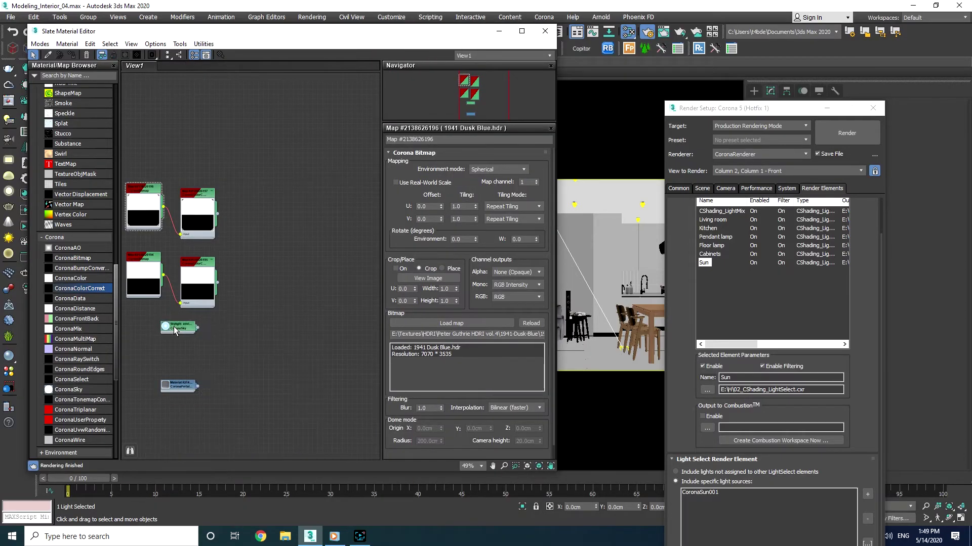
double_click(175, 329)
drag(176, 334, 207, 325)
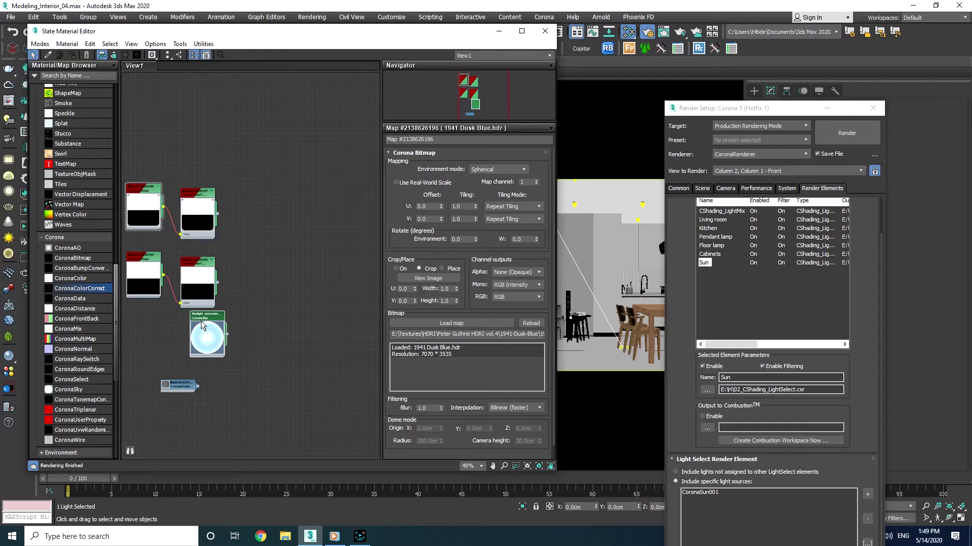
Switch the render setup's scene environment to Multiple maps (LightMix) and set its map count to 3
click(703, 187)
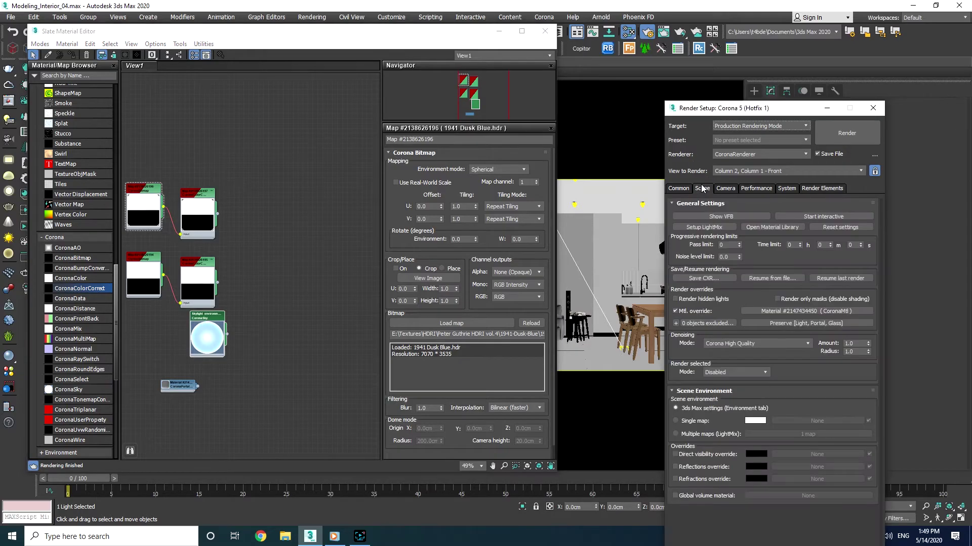
drag(687, 115, 587, 43)
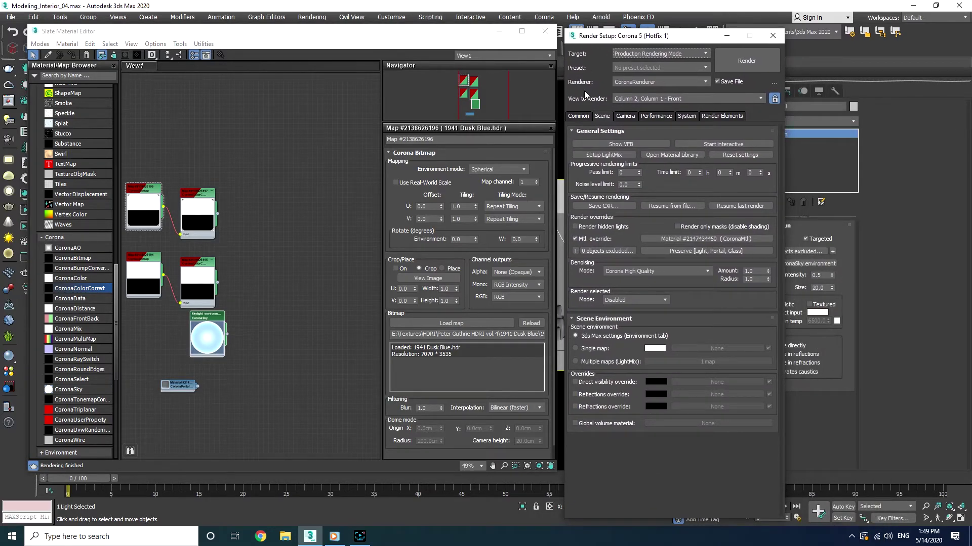
click(602, 362)
click(684, 363)
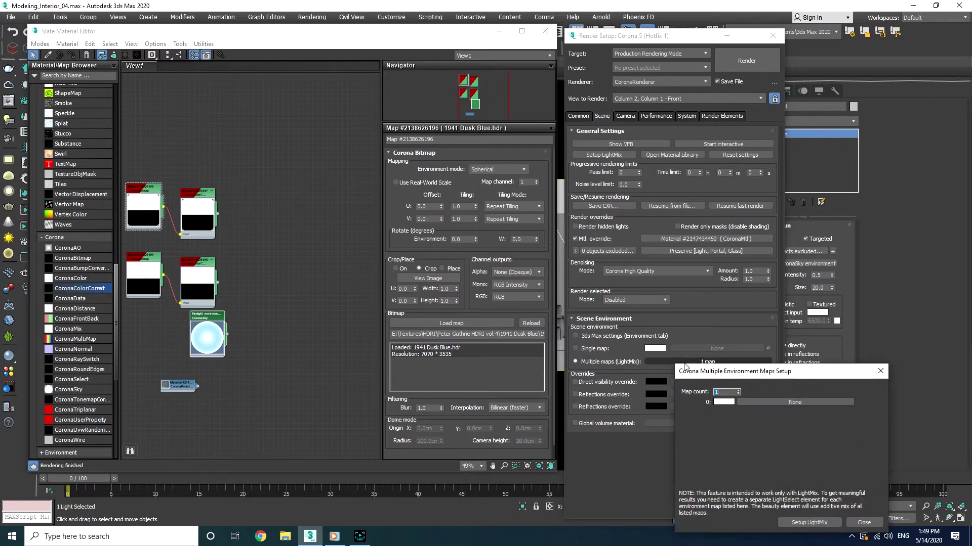
click(622, 176)
click(623, 176)
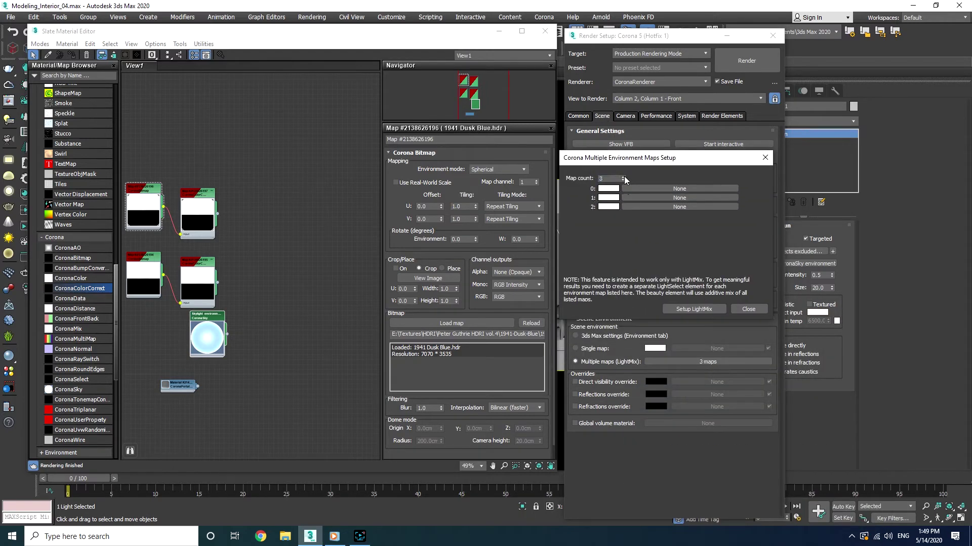
click(623, 177)
click(622, 176)
click(623, 181)
click(623, 180)
Assign as instances the CoronaSky map to environment slot 0, the lower CoronaColorCorrect to slot 1 and the upper one to slot 2
drag(226, 334, 645, 187)
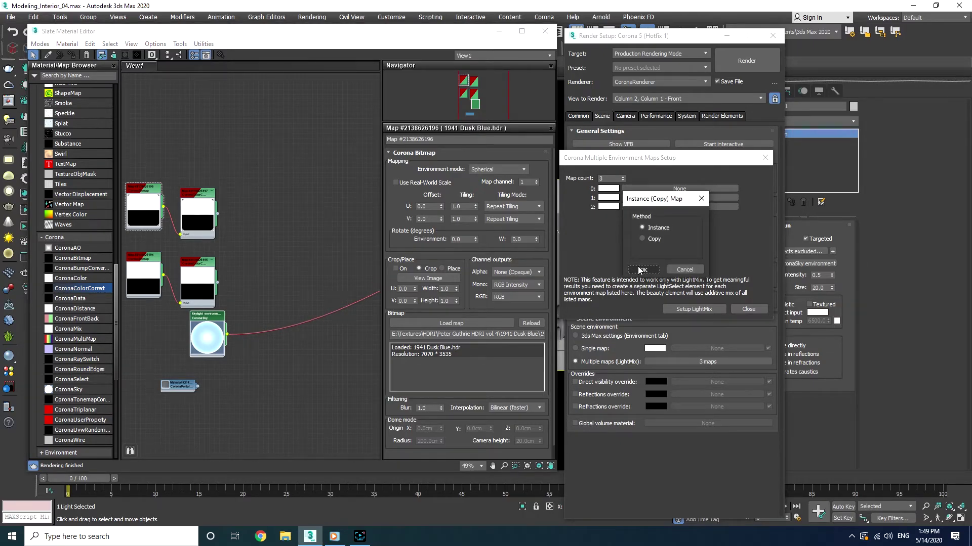
click(640, 270)
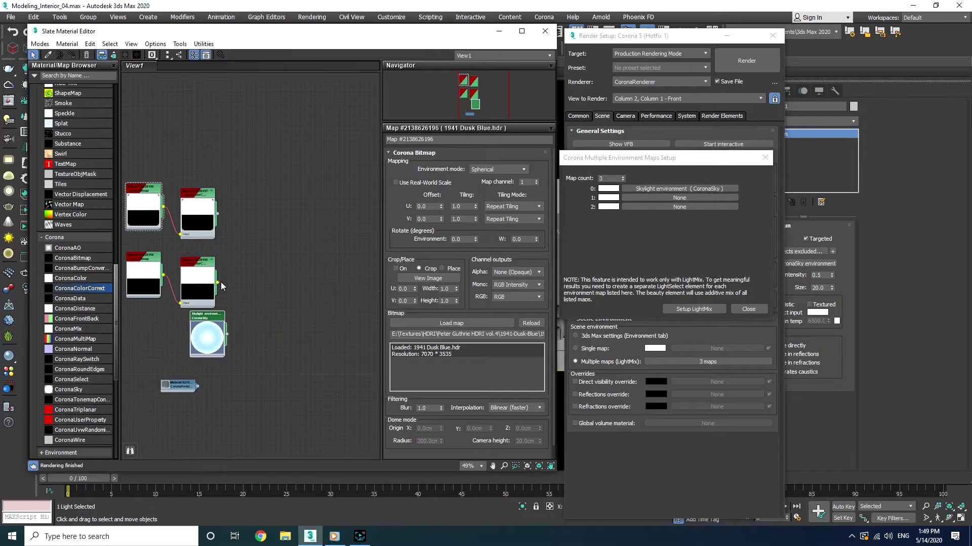
drag(217, 282, 636, 198)
click(641, 270)
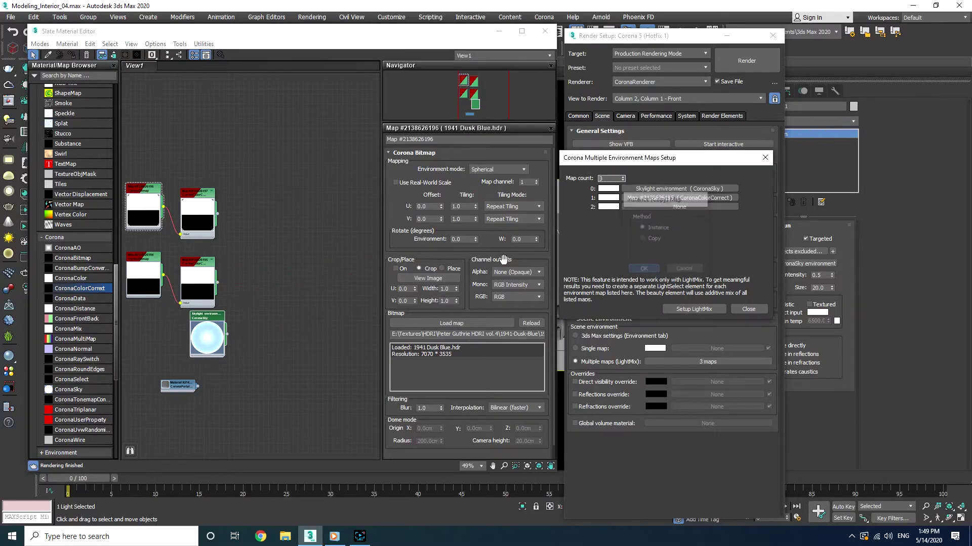
drag(217, 214, 629, 206)
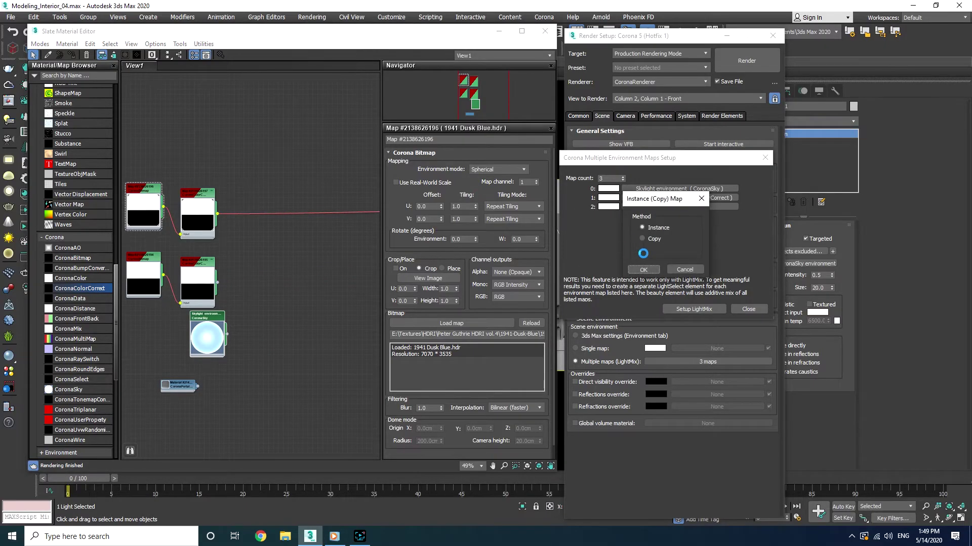
click(643, 270)
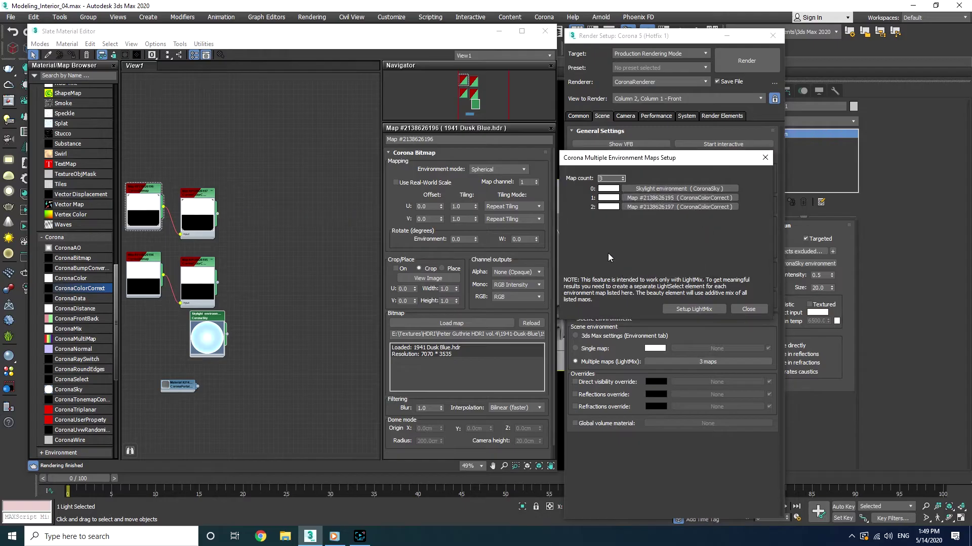
Close the environment maps setup and add three more CShading_LightSelect render elements
click(748, 309)
click(721, 117)
scroll(581, 141, up, 1)
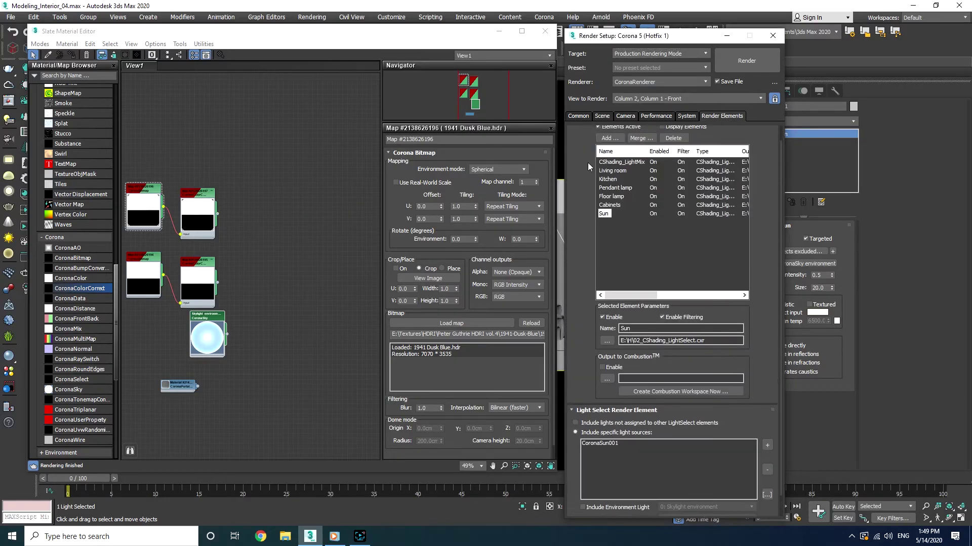
click(610, 138)
scroll(668, 273, down, 5)
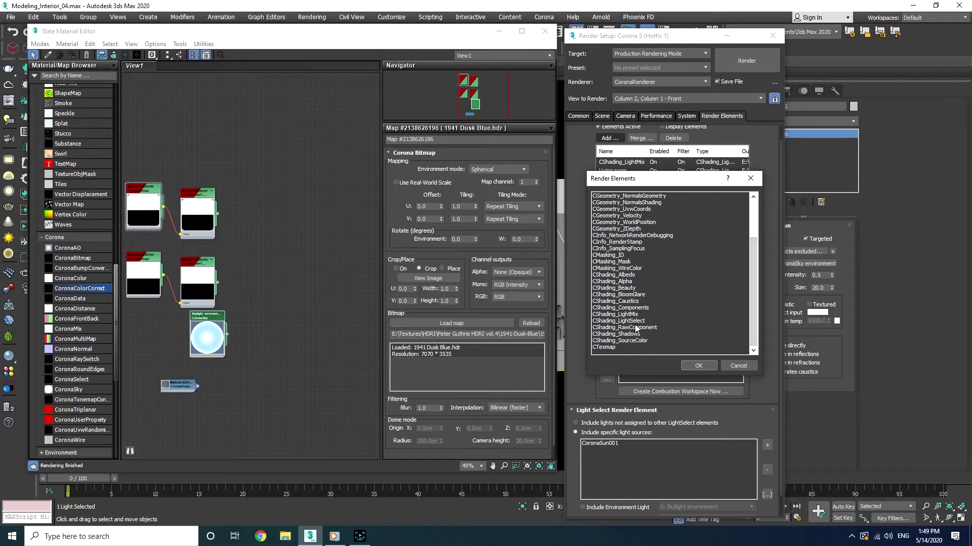
double_click(636, 321)
click(615, 139)
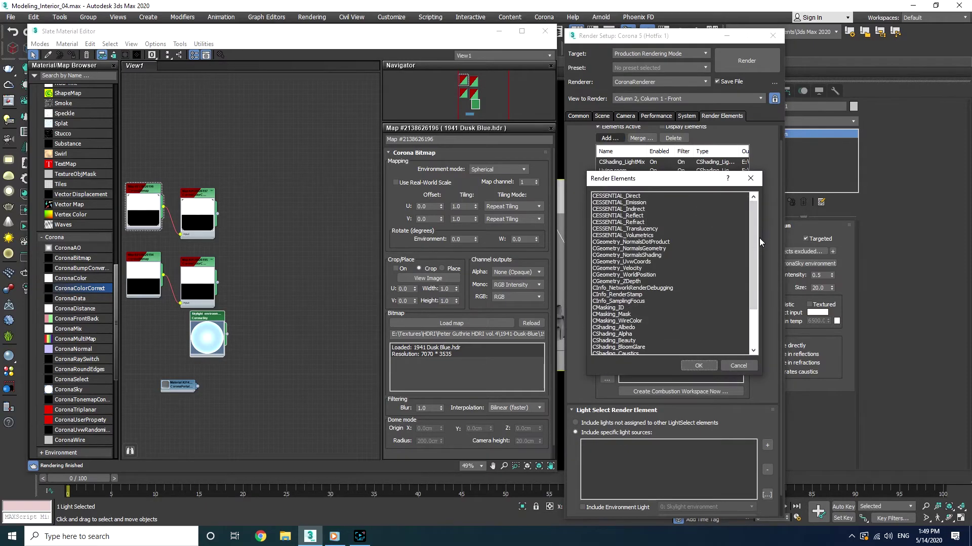
scroll(658, 304, down, 3)
click(637, 321)
double_click(636, 322)
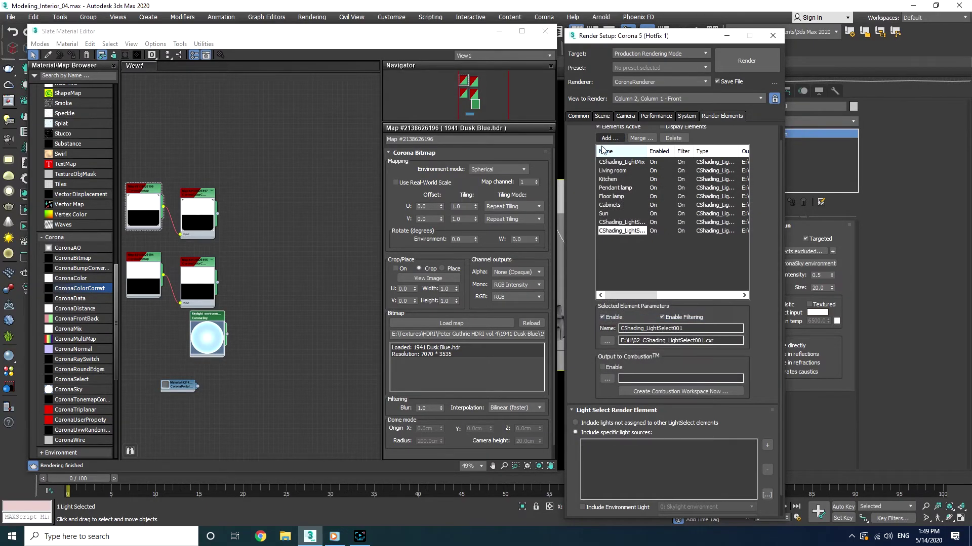
click(609, 139)
scroll(749, 273, down, 3)
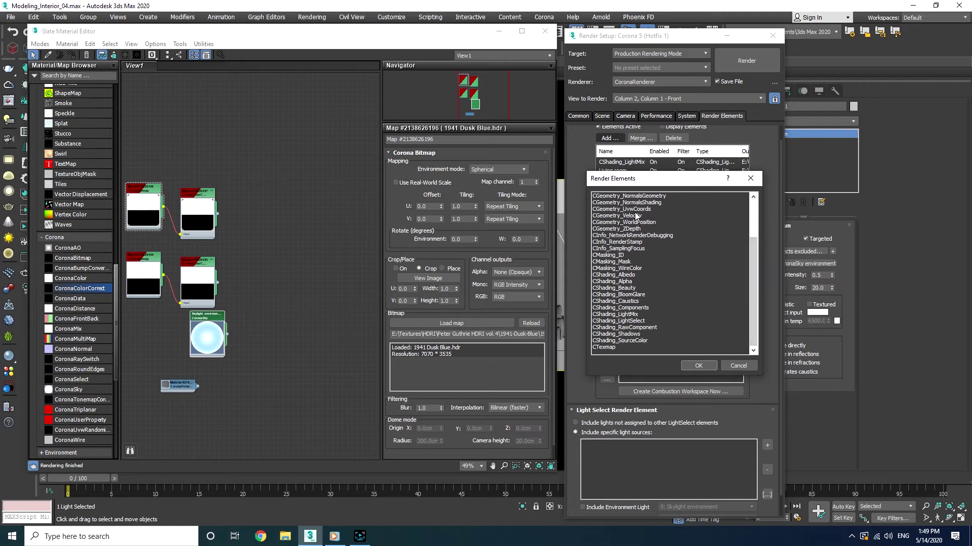
double_click(629, 321)
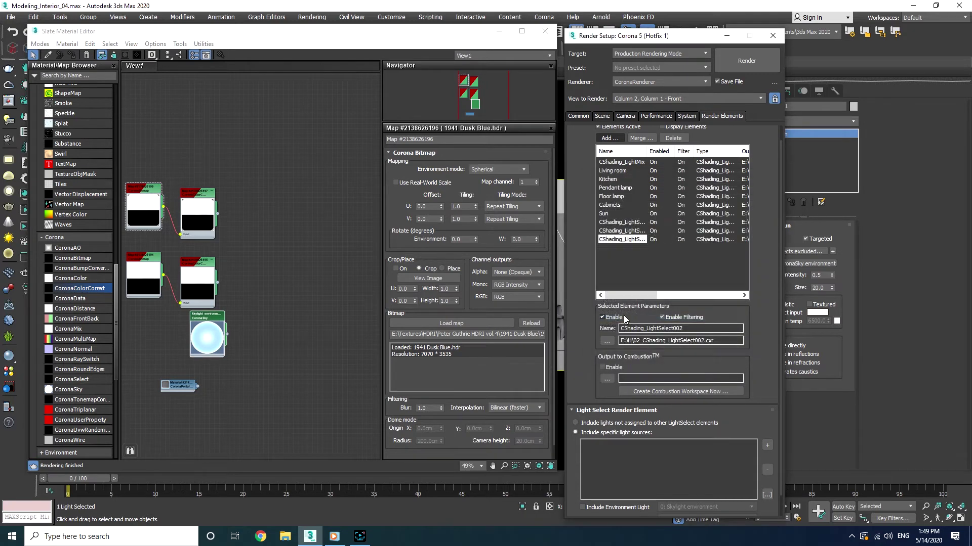
Include the environment light "0: Skylight environment" in the first of the three new LightSelect elements
click(615, 223)
scroll(679, 334, down, 1)
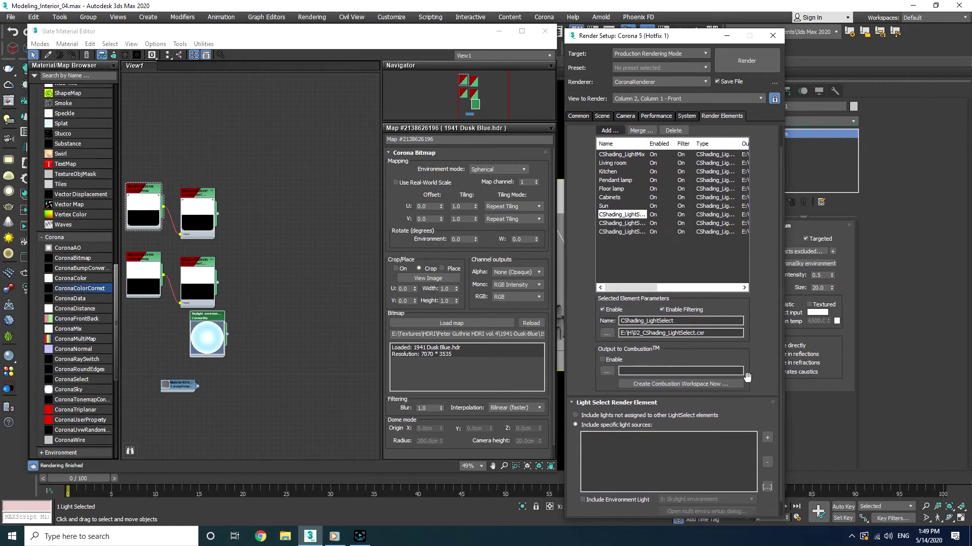
key(shift+Tab)
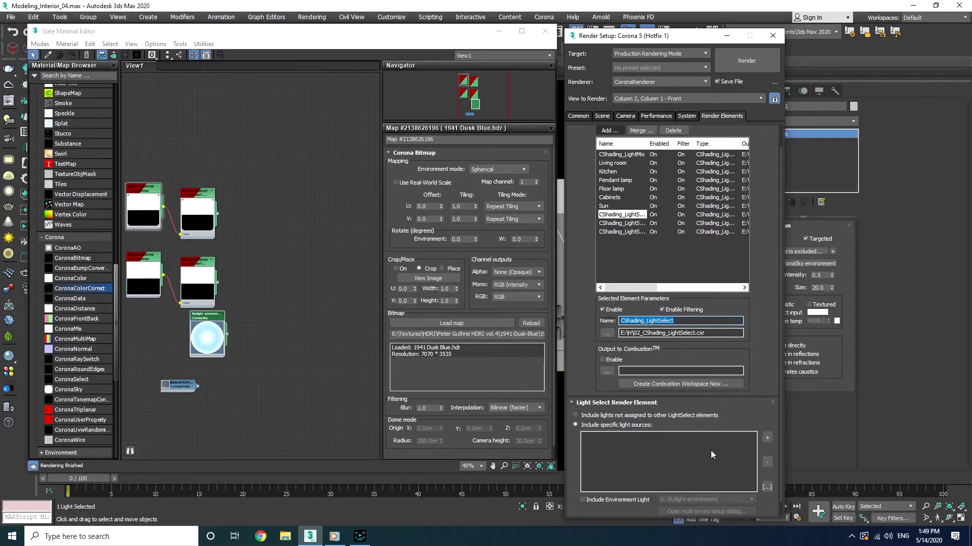
scroll(716, 422, down, 2)
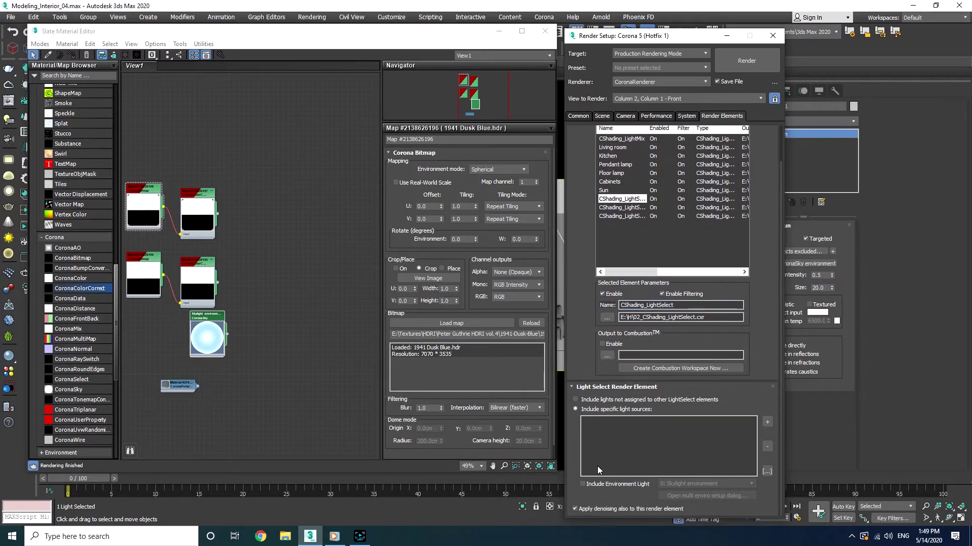
click(609, 484)
click(675, 484)
click(676, 492)
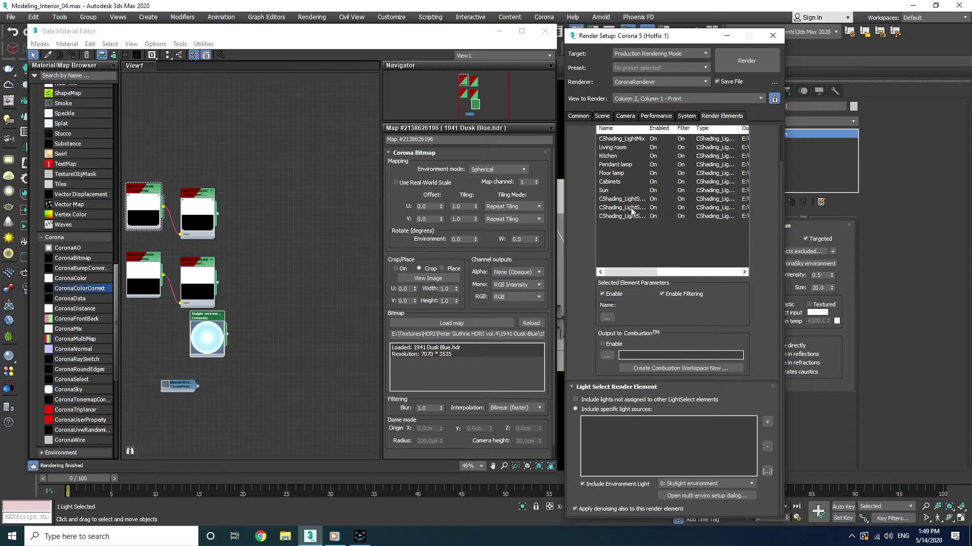
click(666, 486)
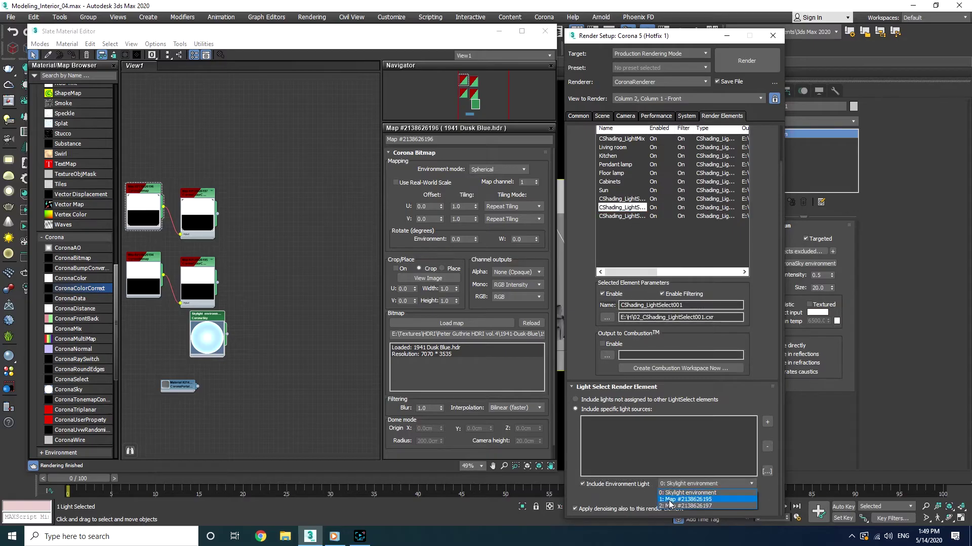
click(669, 501)
click(606, 216)
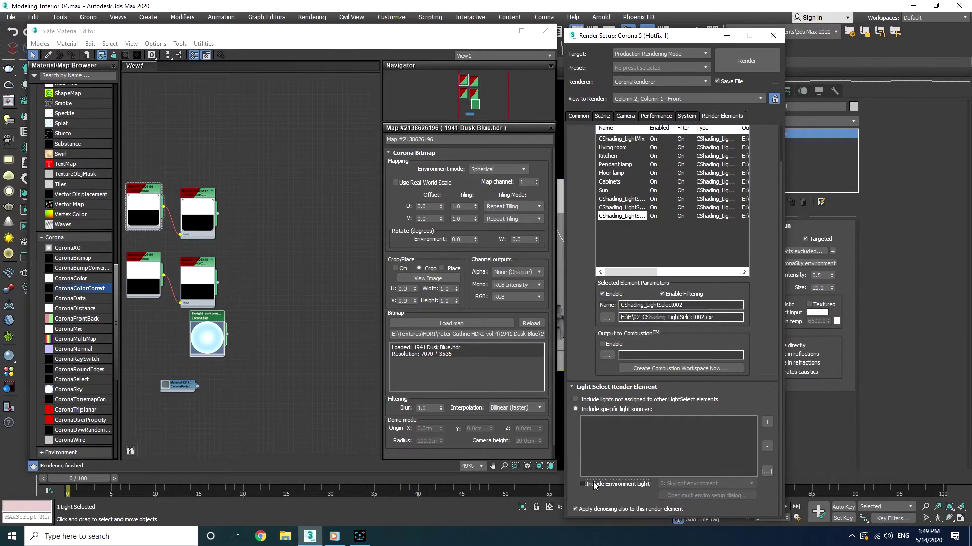
click(678, 484)
click(668, 506)
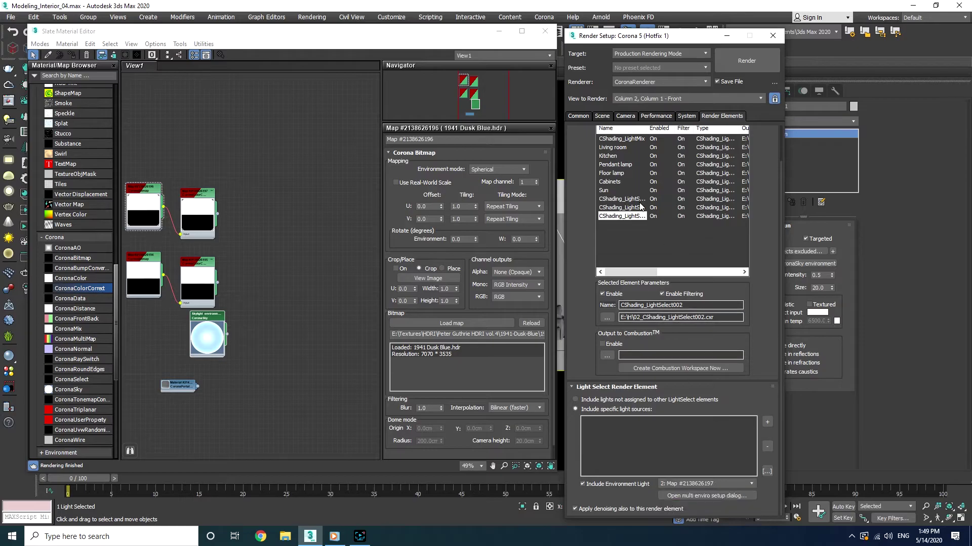
Rename the three environment LightSelect elements, in list order, as "Skylight", "Dusk" and "Cloudy"
click(621, 199)
double_click(679, 306)
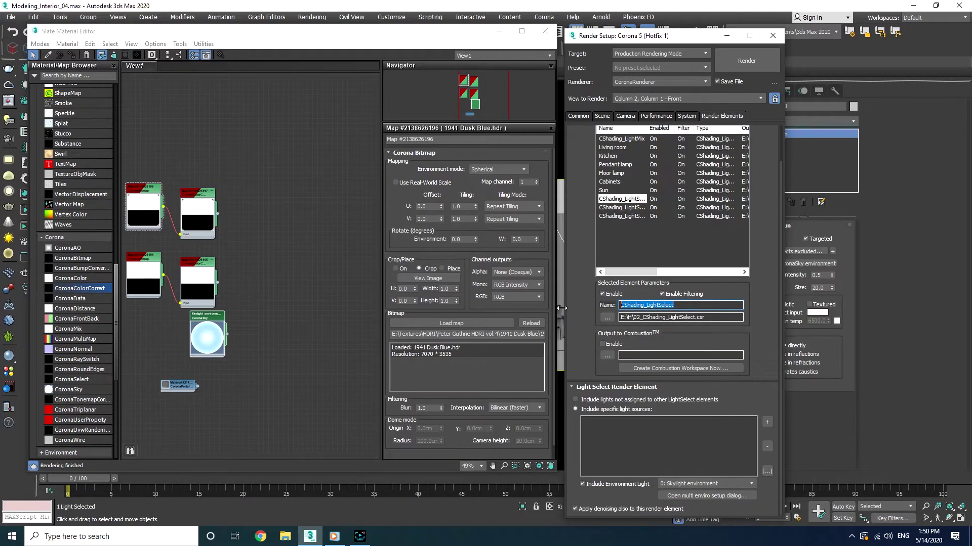
text(Skylight)
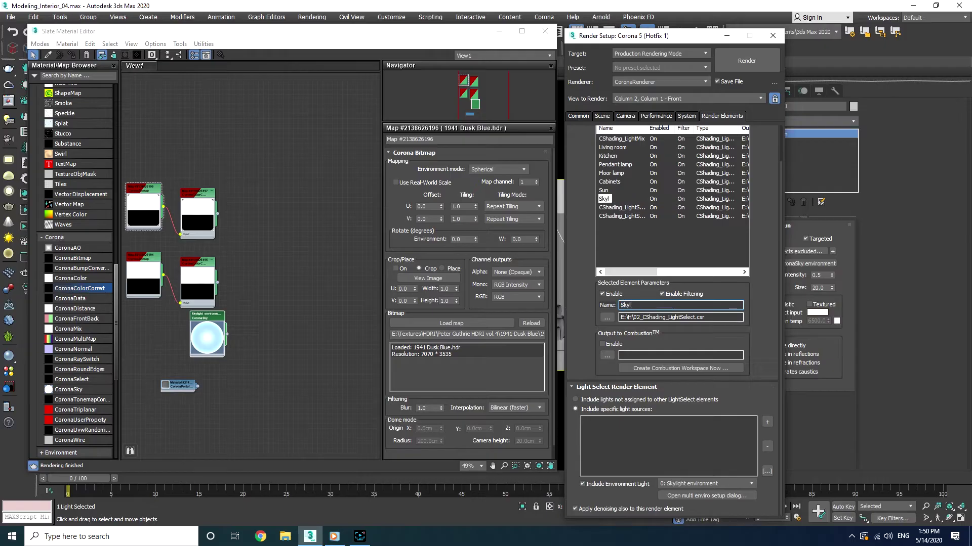
click(622, 208)
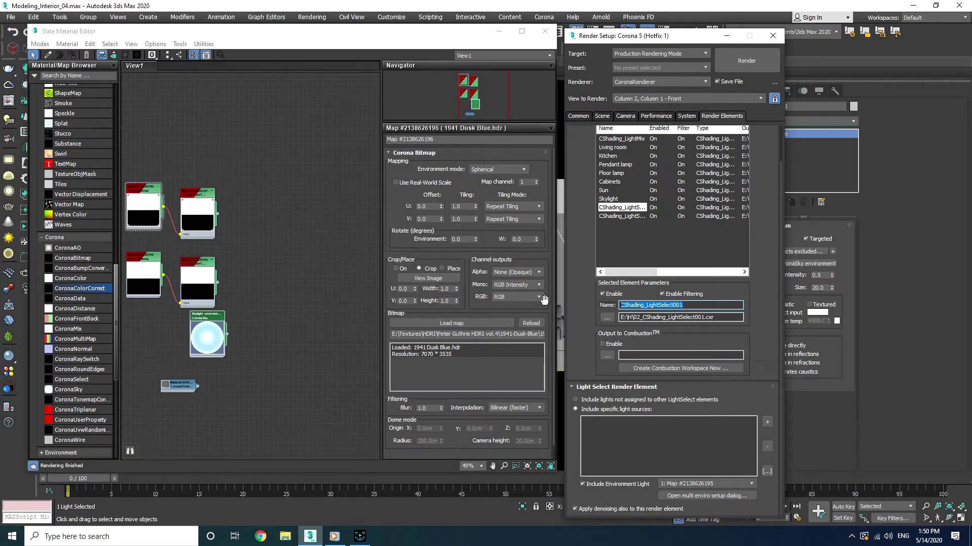
text(Dusk)
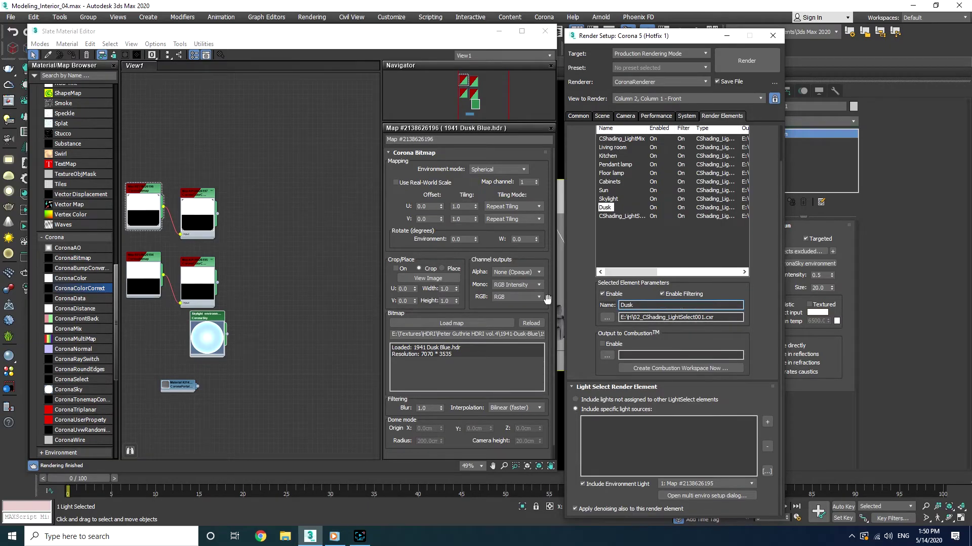
click(618, 216)
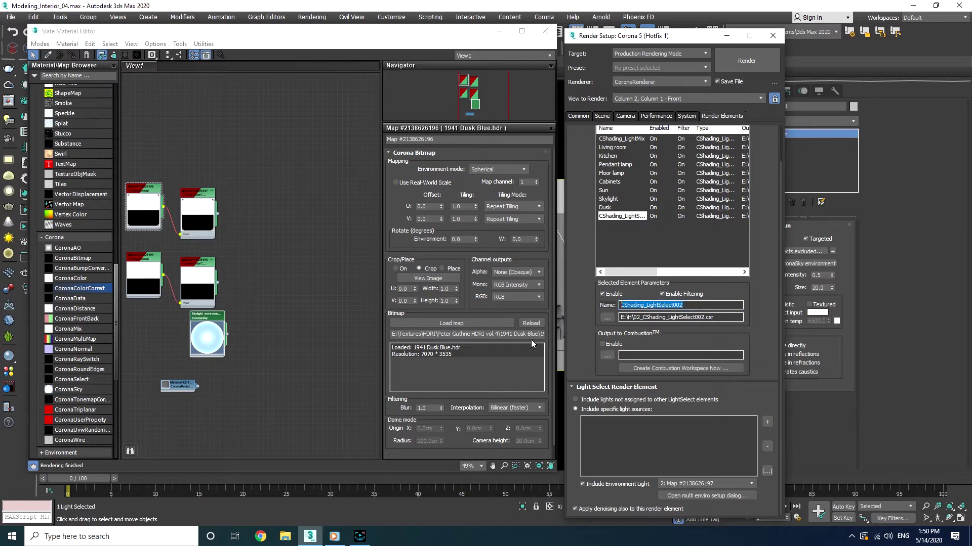
text(Cloudy)
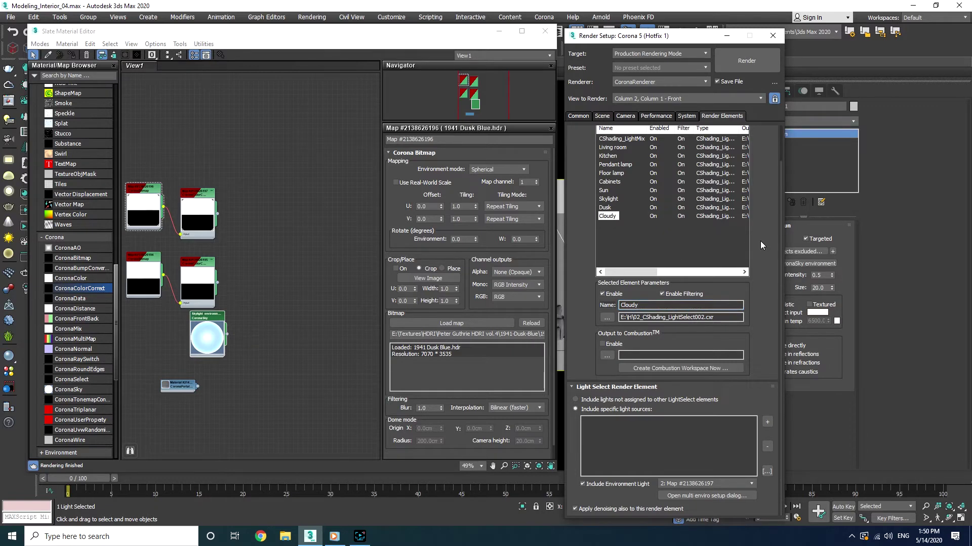
Close the Slate Material Editor, turn off the material override in the render setup and unhide all objects in the scene
click(545, 31)
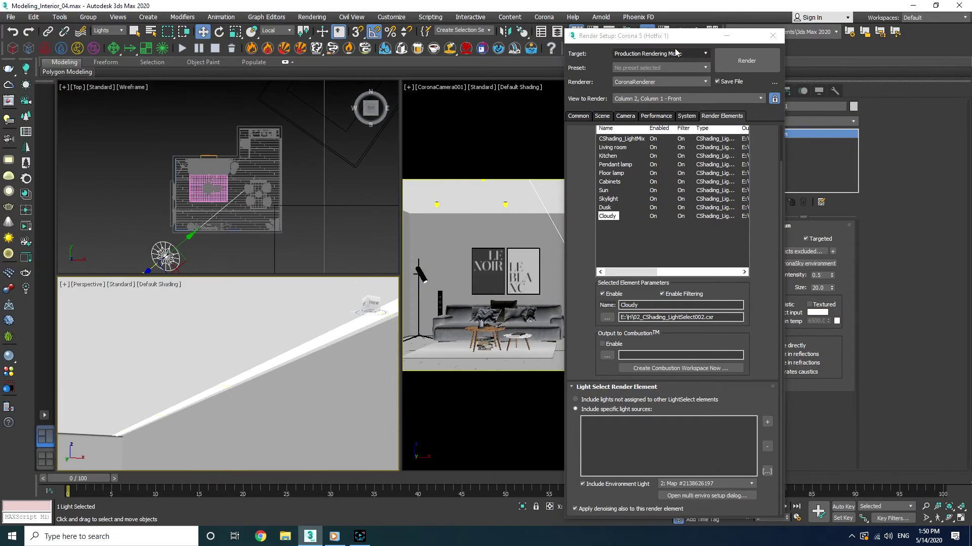
drag(631, 36, 700, 53)
click(670, 134)
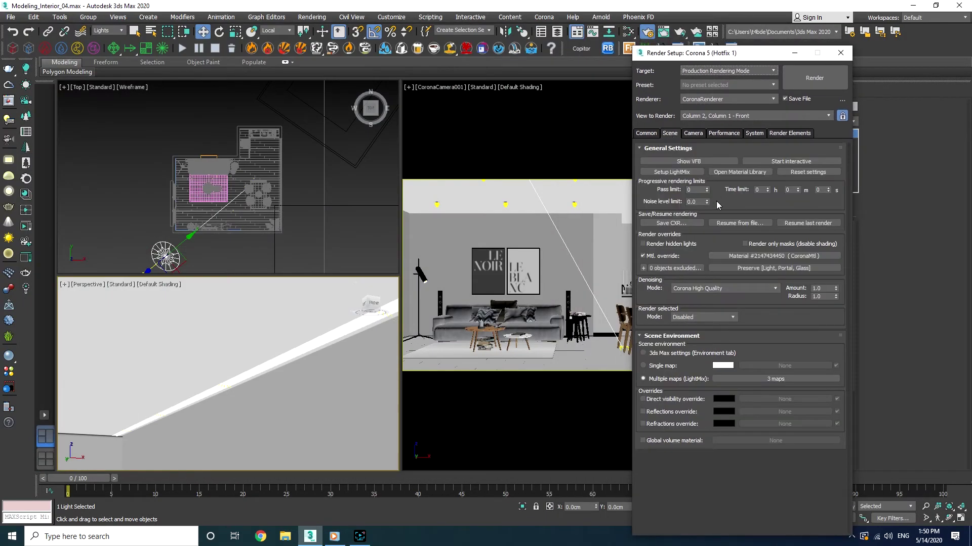
click(650, 257)
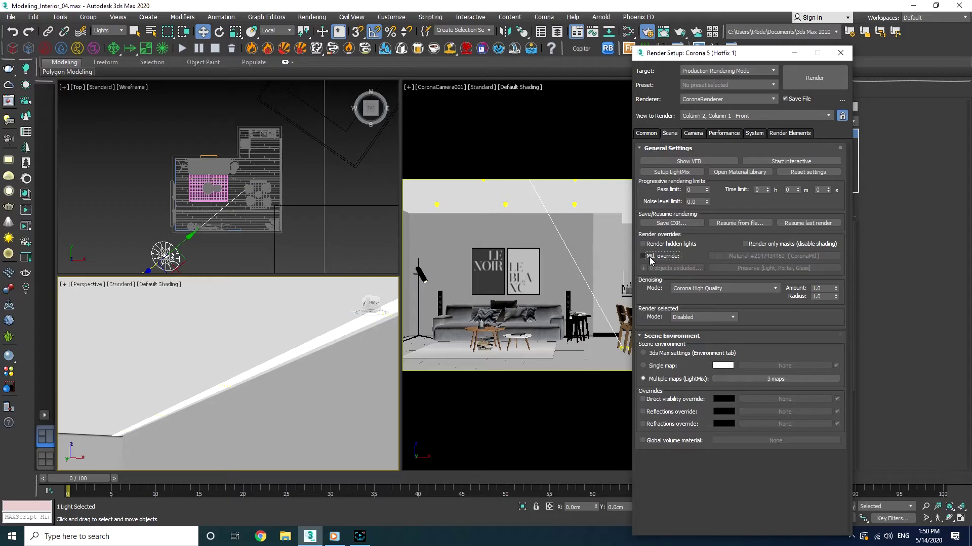
right_click(583, 247)
right_click(556, 244)
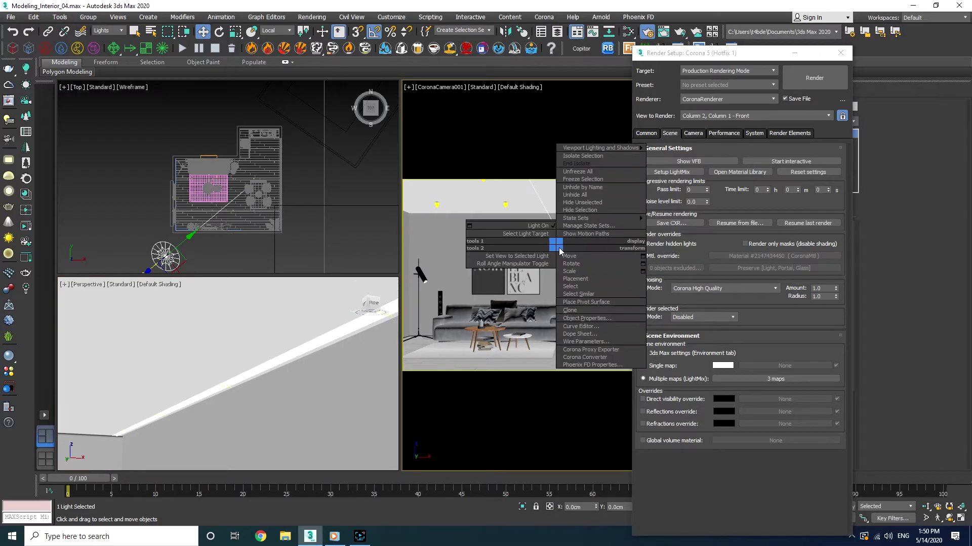
click(577, 203)
click(530, 278)
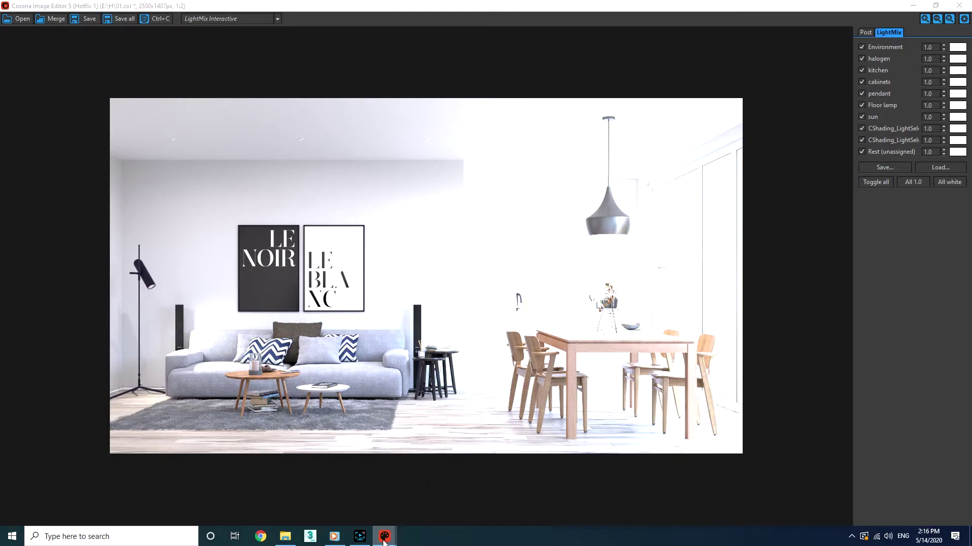
In the Corona Image Editor window showing 01.cxr, switch off every LightMix layer and enable only Environment
mouse_move(384, 536)
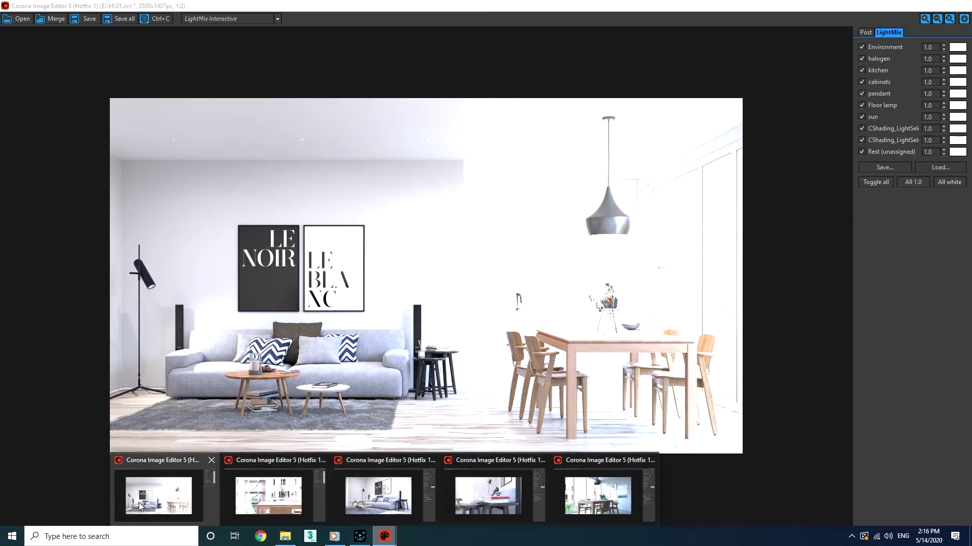
mouse_move(266, 499)
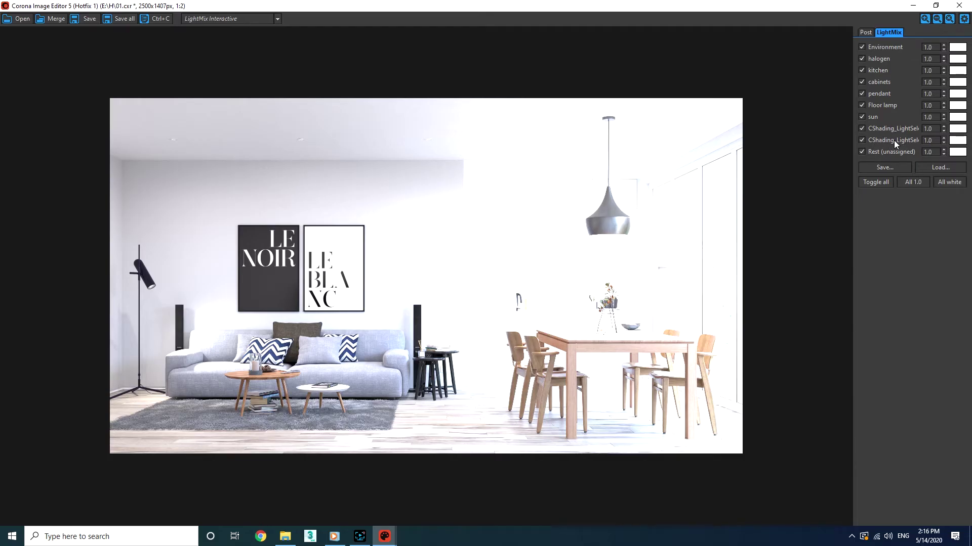
click(876, 182)
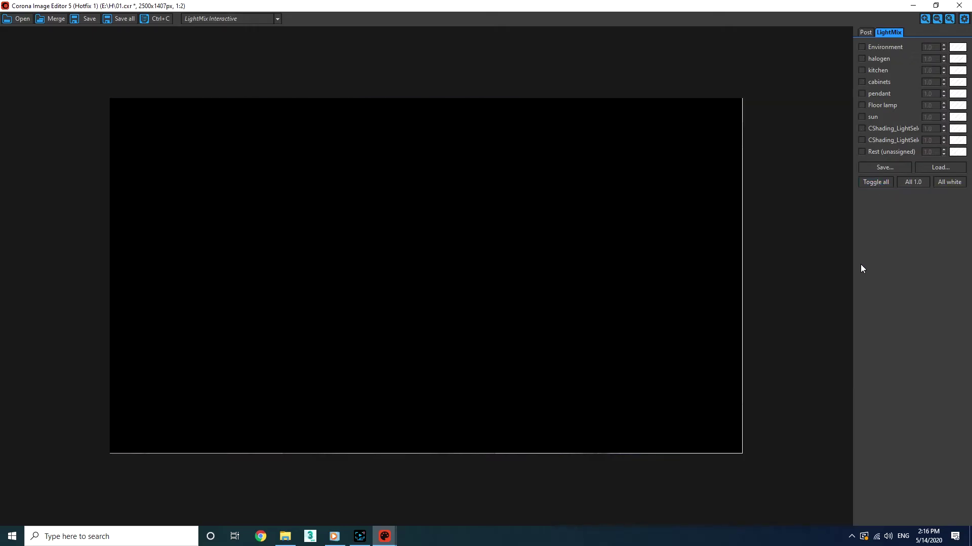
click(862, 48)
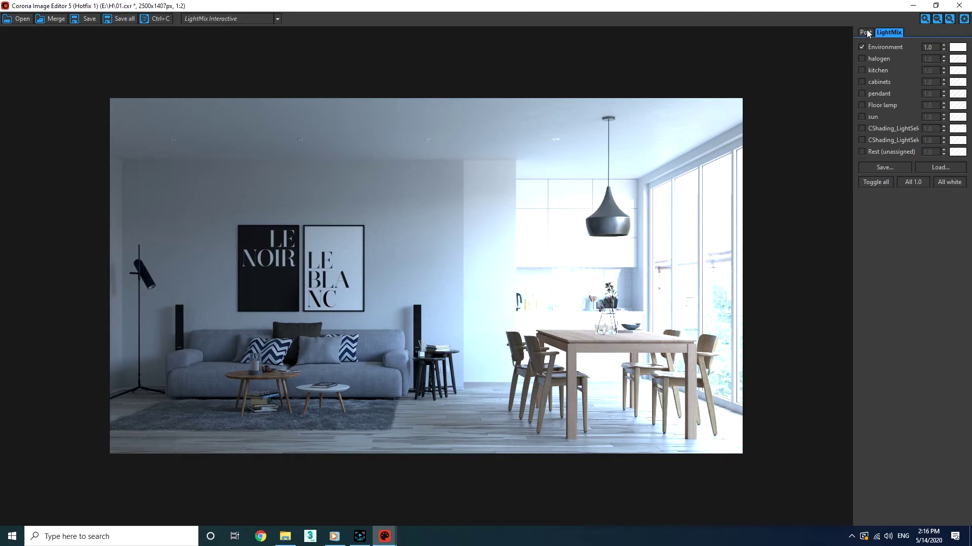
In the tone mapping settings, set highlight compression to 3 and contrast to 3
click(867, 31)
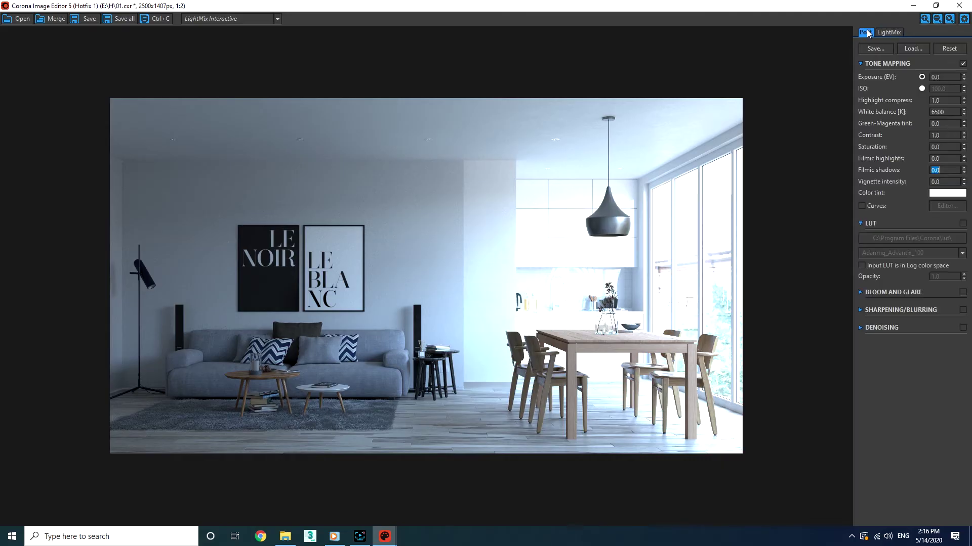
click(945, 99)
text(3)
key(Return)
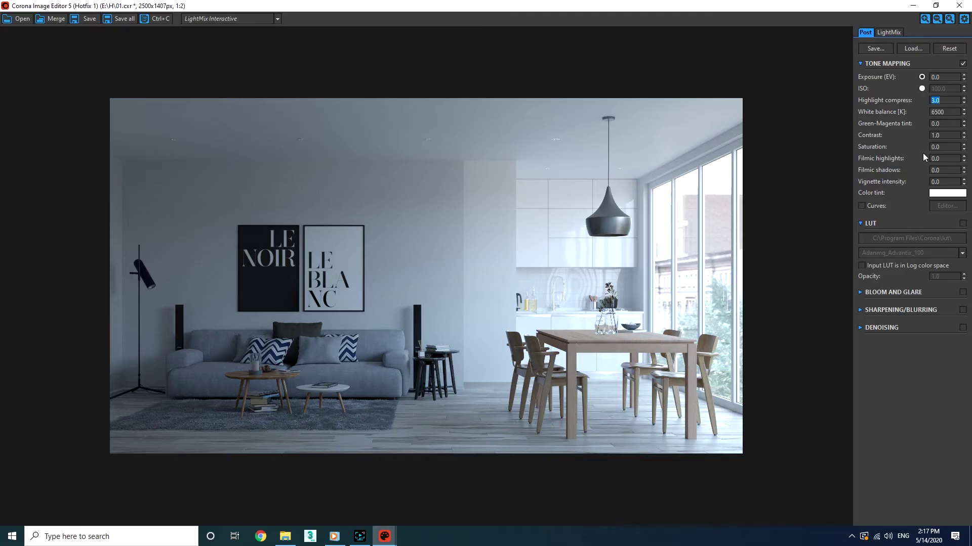
click(936, 135)
text(3)
key(Return)
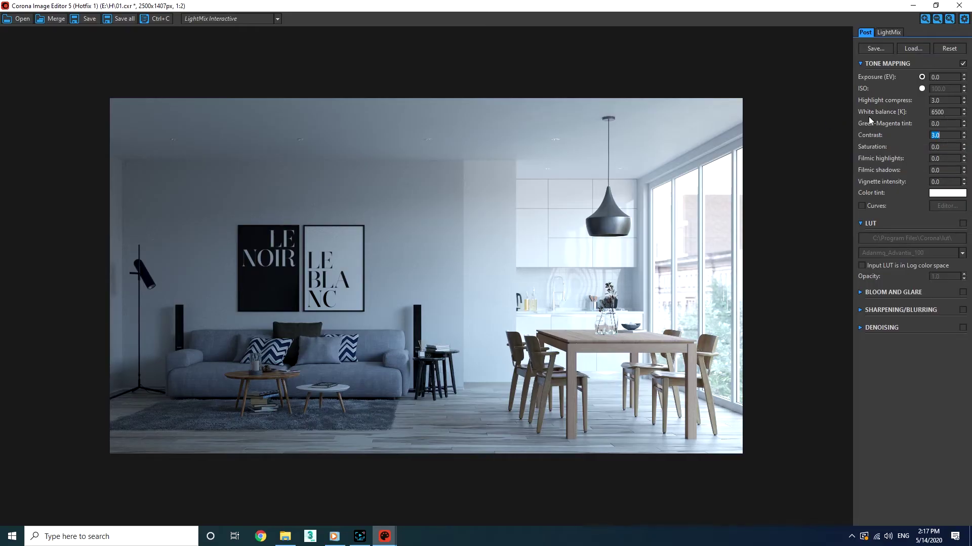
Compare white balances of 8000, 7500, 10000 and 4000 K and settle on 7500 K
double_click(957, 112)
text(8000)
key(Return)
text(7500)
key(Return)
text(10000)
key(Return)
text(4000)
key(Return)
text(7500)
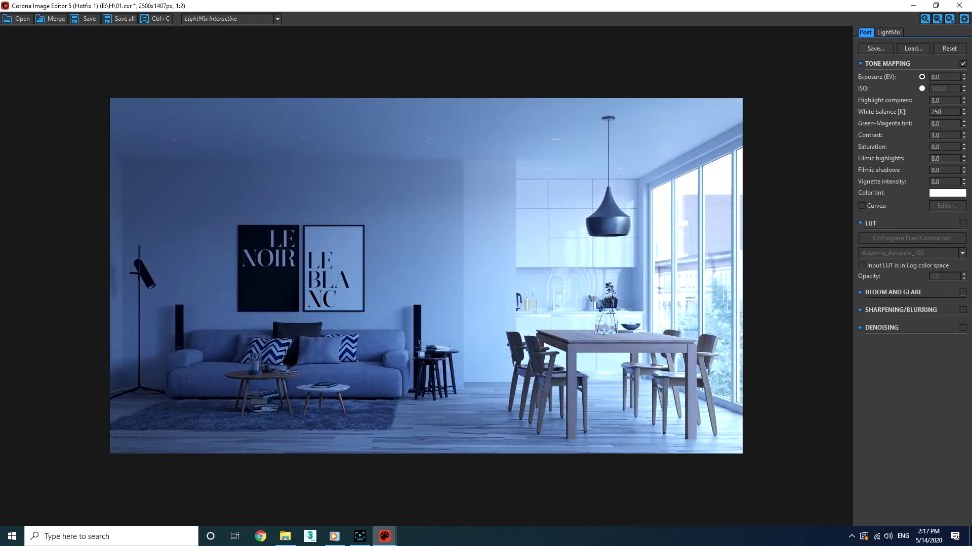
key(Return)
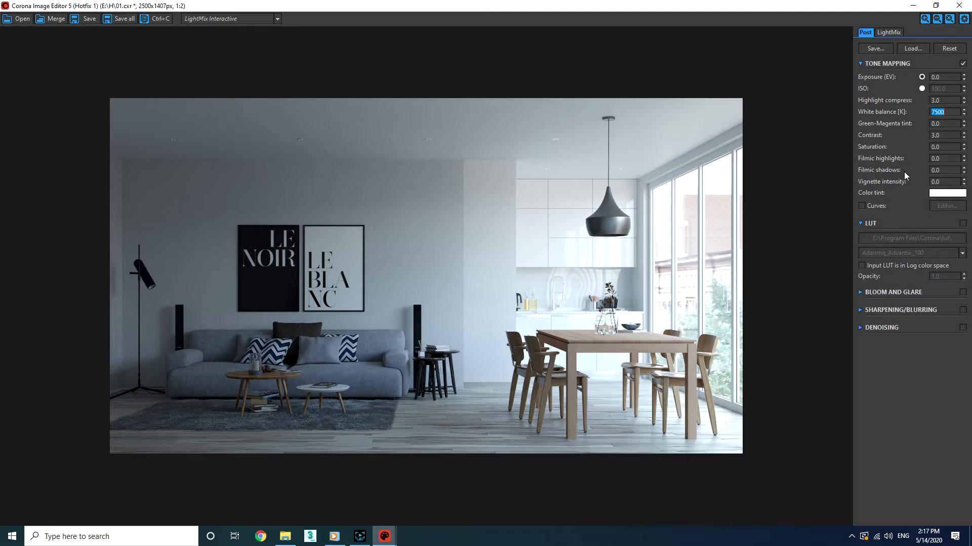
Set the filmic shadows to 0.4 in the tone mapping settings
click(944, 170)
text(.3)
key(BackSpace)
text(4)
key(Return)
Enable the halogen layer in LightMix and reduce its intensity to 0.776
click(890, 32)
click(862, 59)
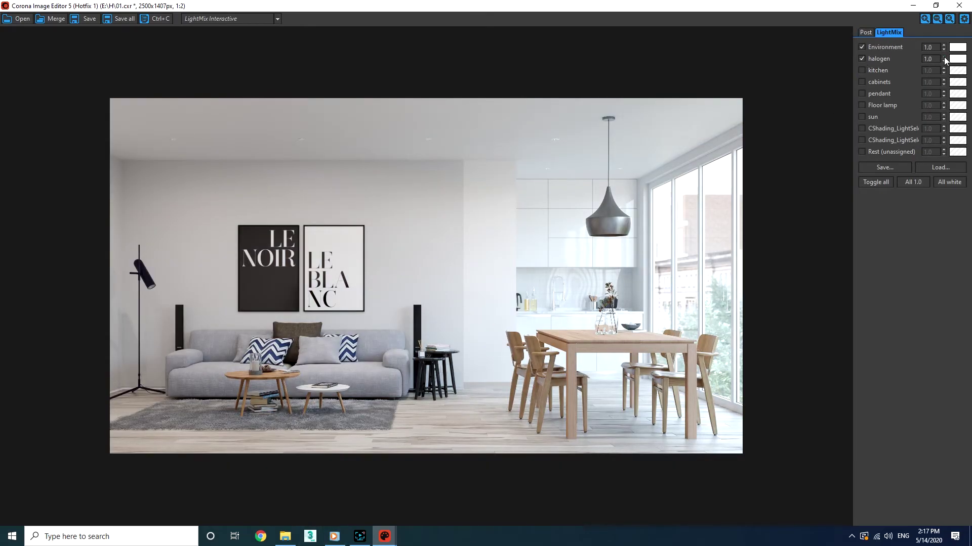
drag(943, 57, 934, 86)
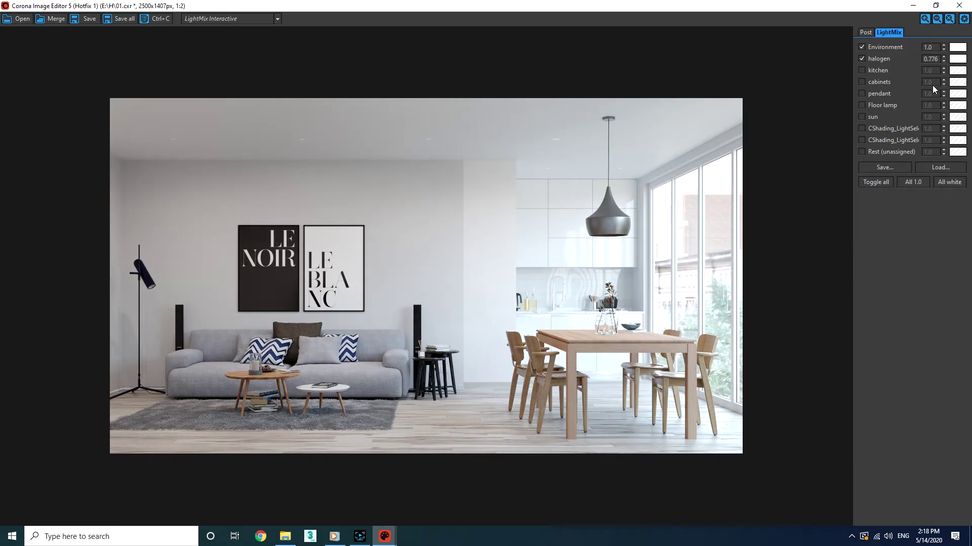
Enable tone mapping curves and shape the brightness curve with a slightly lowered shadow point and a second point in the midtones
click(864, 32)
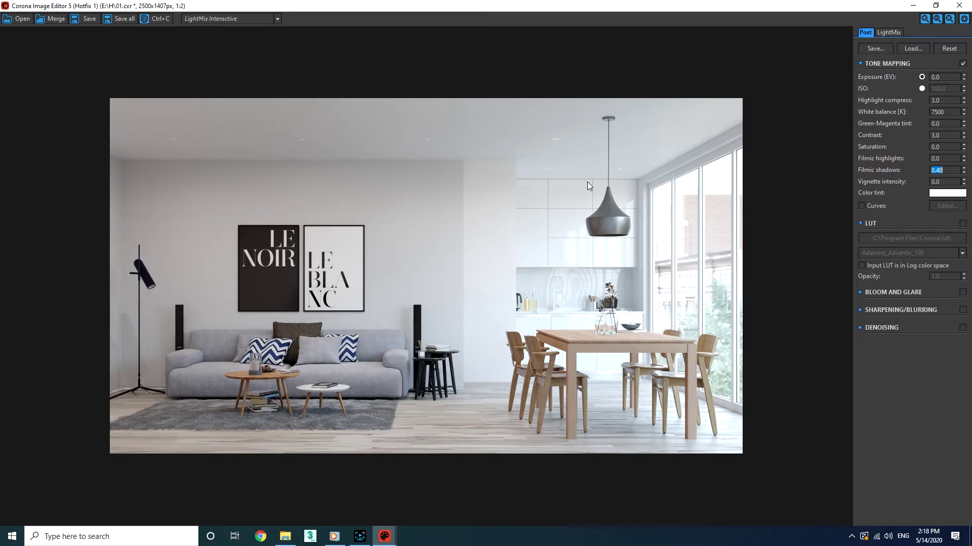
click(862, 206)
click(939, 205)
drag(851, 217, 856, 221)
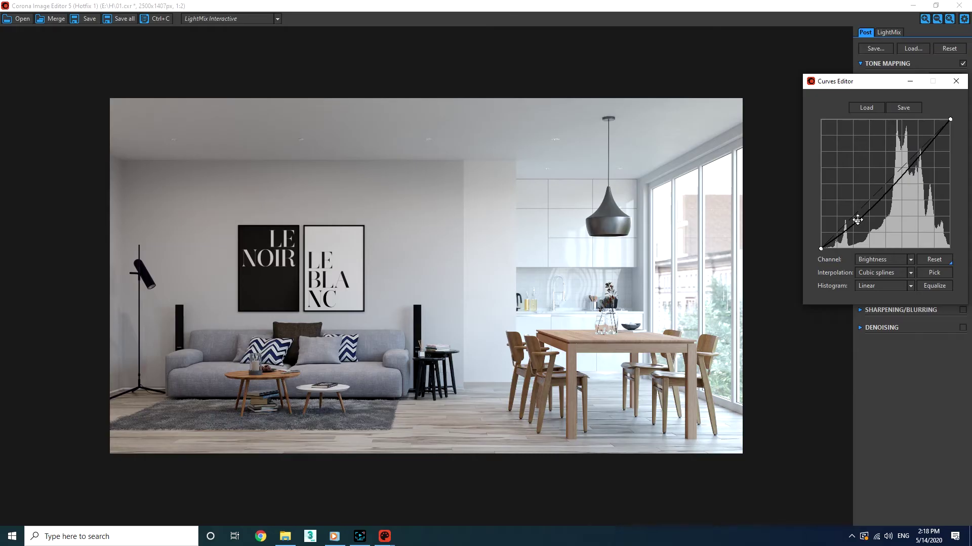
click(894, 177)
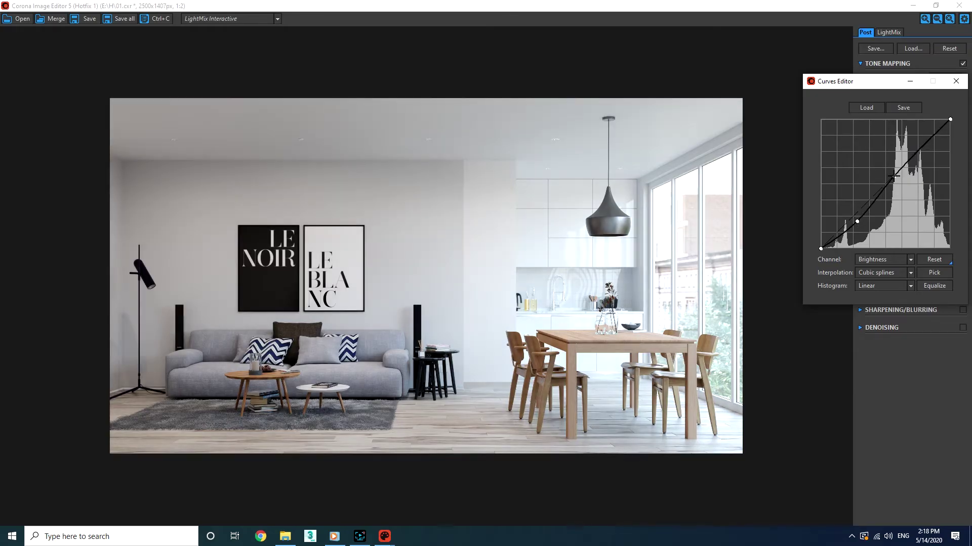
drag(894, 176, 895, 175)
drag(858, 221, 858, 220)
click(956, 81)
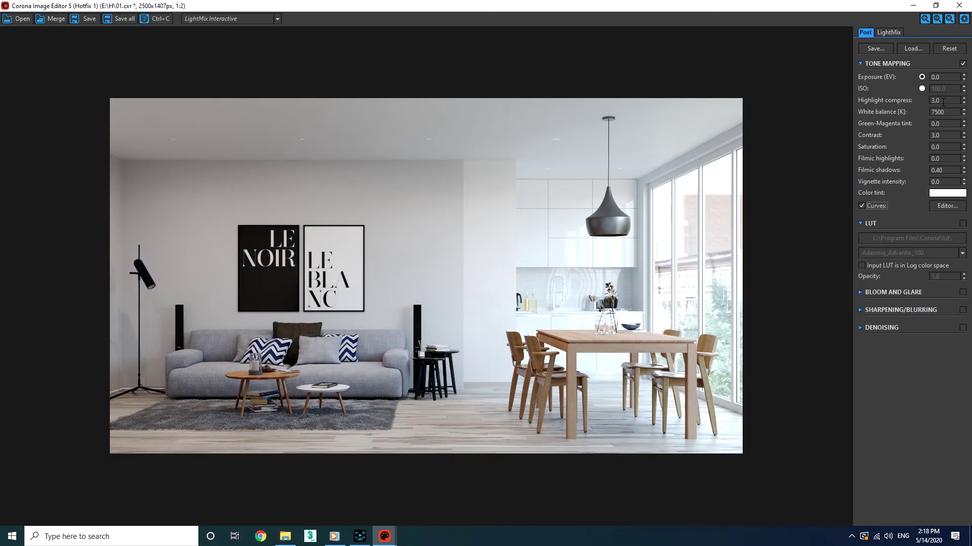
Raise the highlight compression to 3.911 and check the sofa area of the render up close
drag(963, 101, 949, 64)
scroll(309, 351, up, 1)
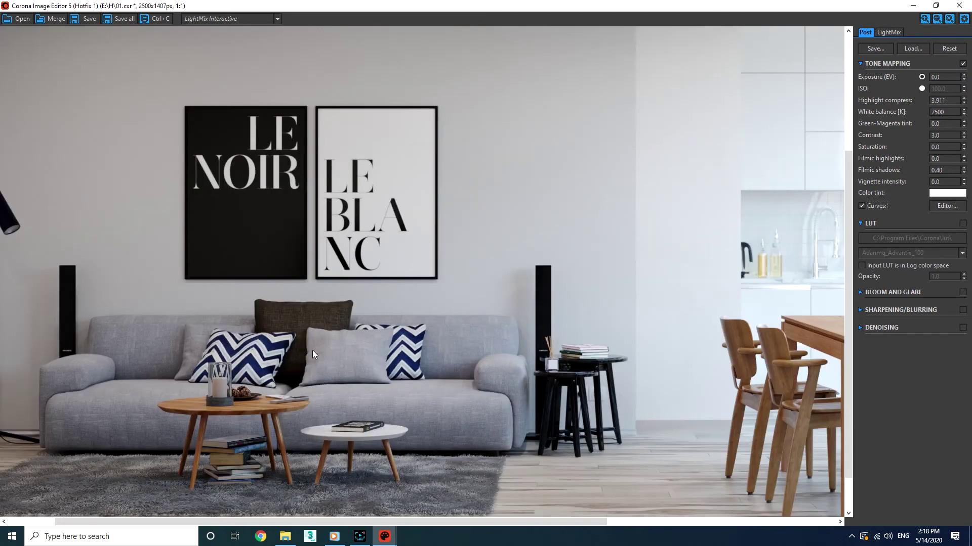
scroll(334, 349, down, 1)
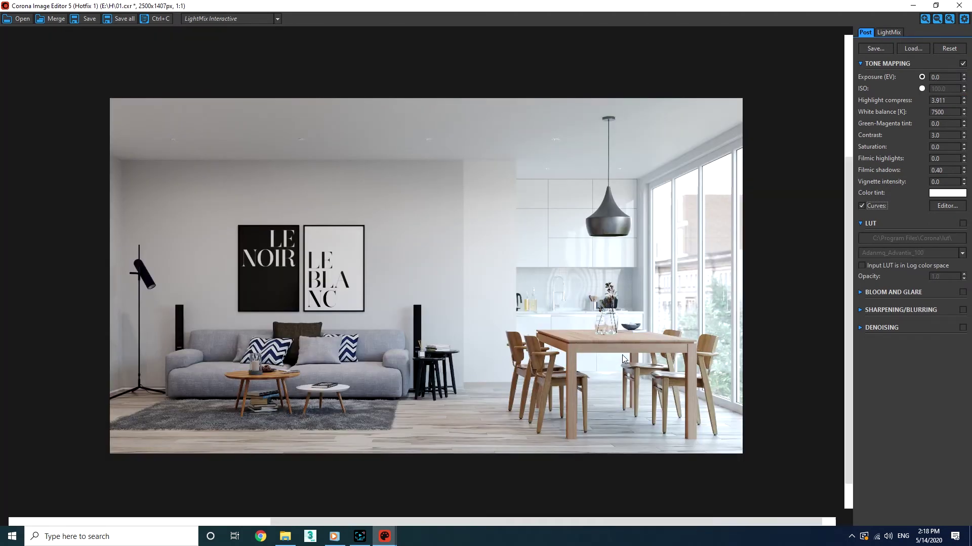
scroll(541, 341, down, 1)
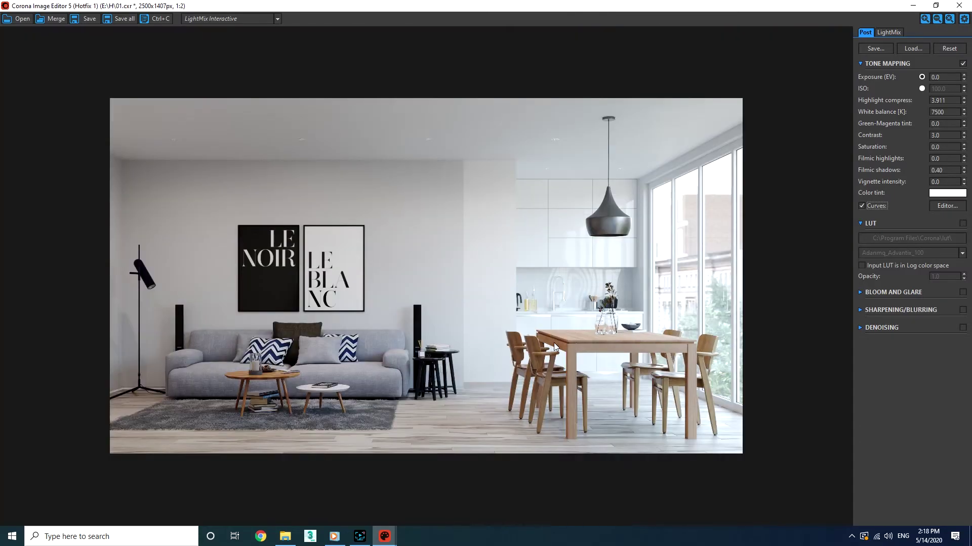
Enable the LUT, try several film presets, choose Adanmq_AgfaC...r_Vista_100 and lower its opacity to 0.504
click(962, 224)
click(954, 253)
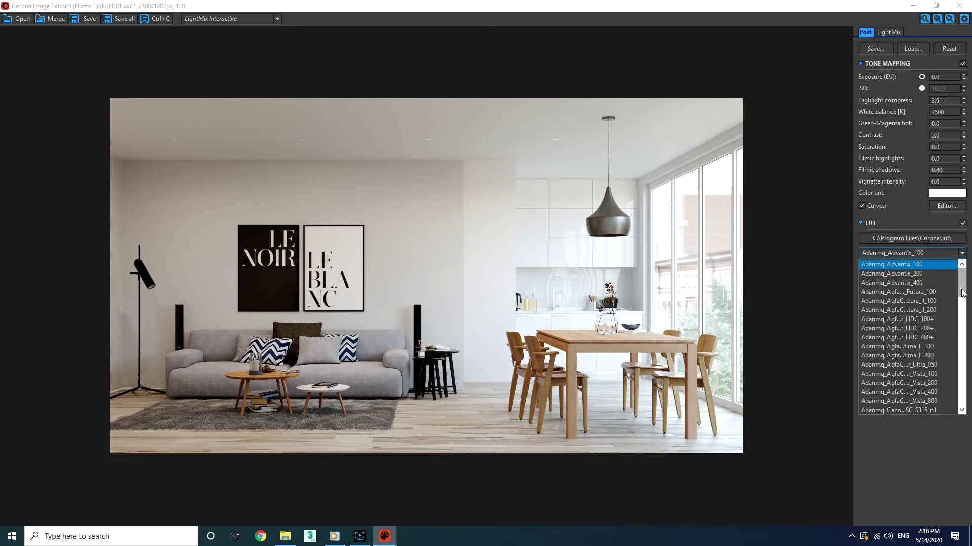
mouse_move(962, 281)
mouse_down()
mouse_move(967, 433)
mouse_move(963, 277)
mouse_up()
click(927, 275)
scroll(914, 254, down, 1)
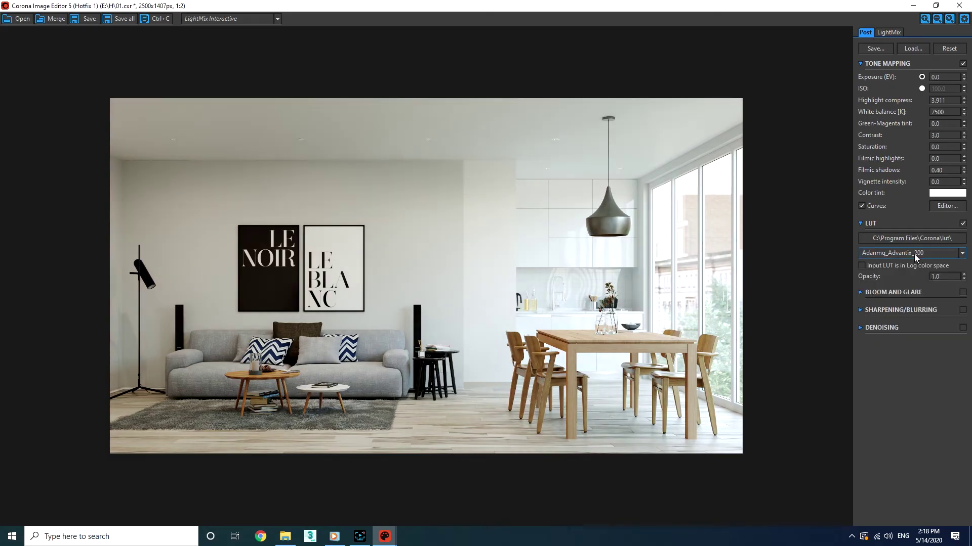
scroll(916, 254, down, 1)
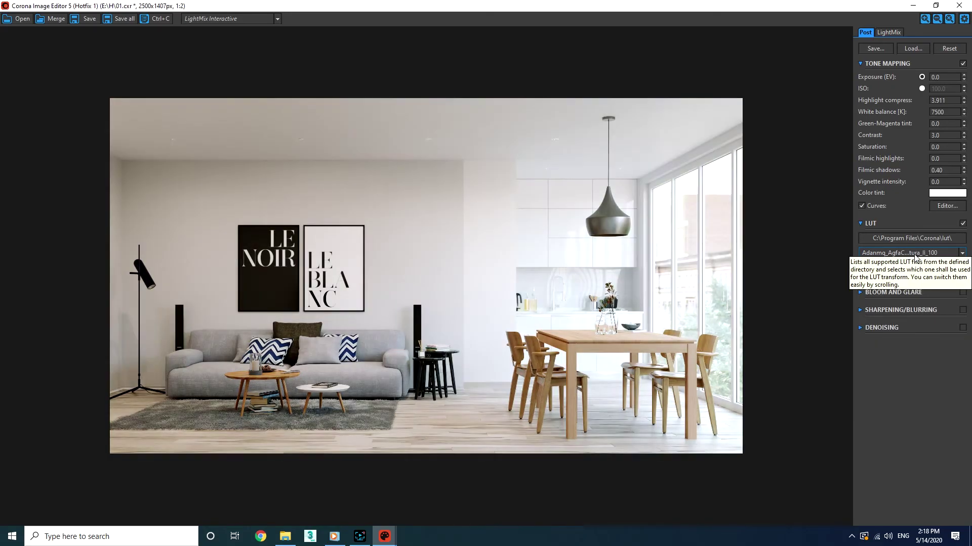
scroll(916, 254, down, 2)
scroll(915, 254, down, 4)
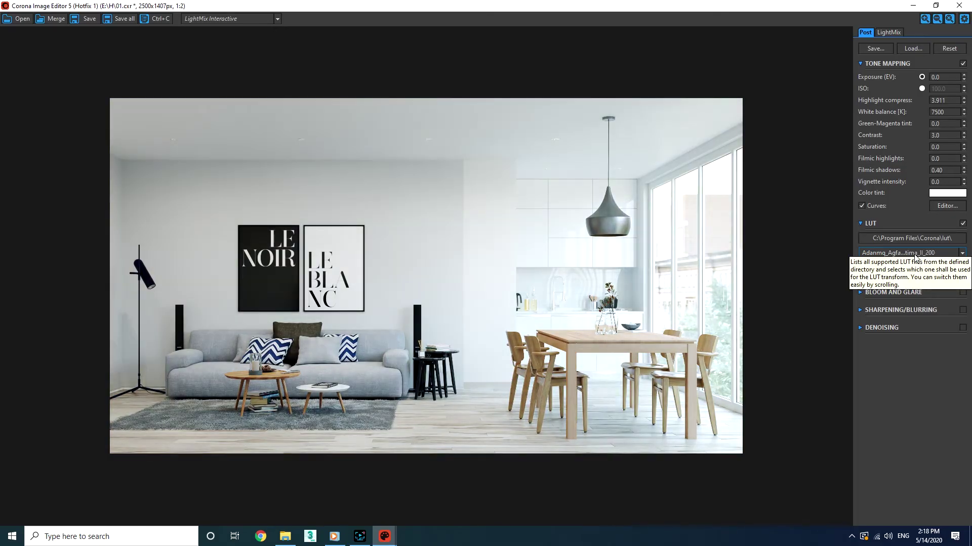
scroll(916, 254, down, 3)
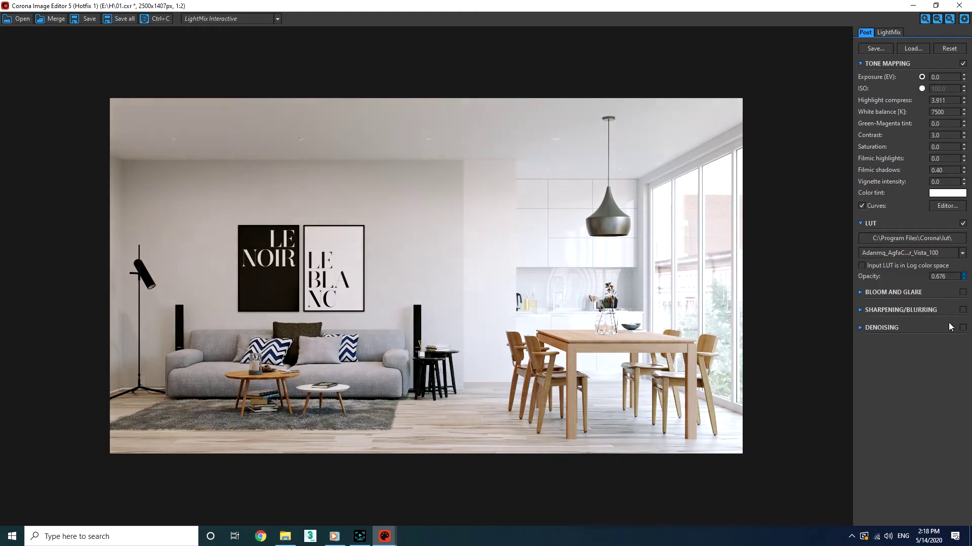
drag(949, 323, 940, 369)
Save the post settings as "Post - corona sky" in the Secon lesson - Lighting folder
click(887, 32)
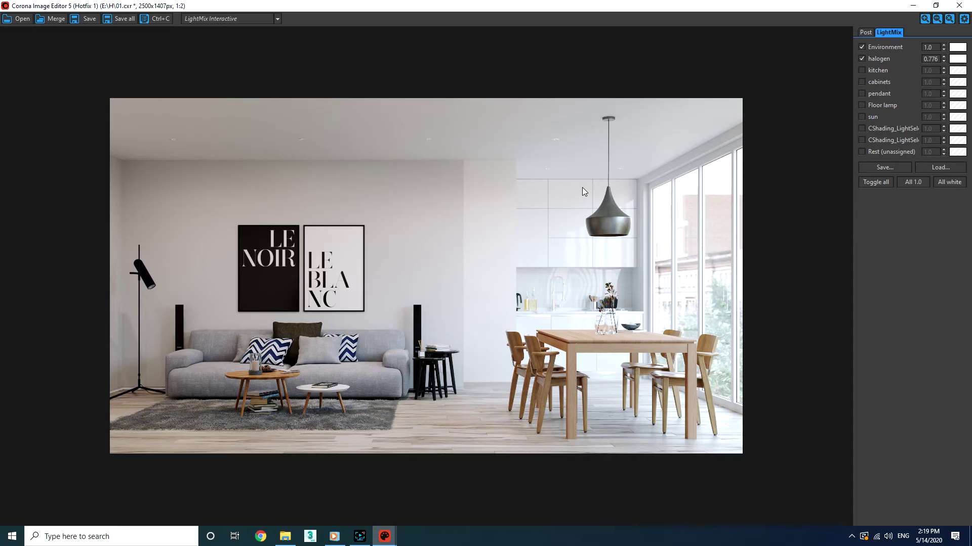
click(864, 32)
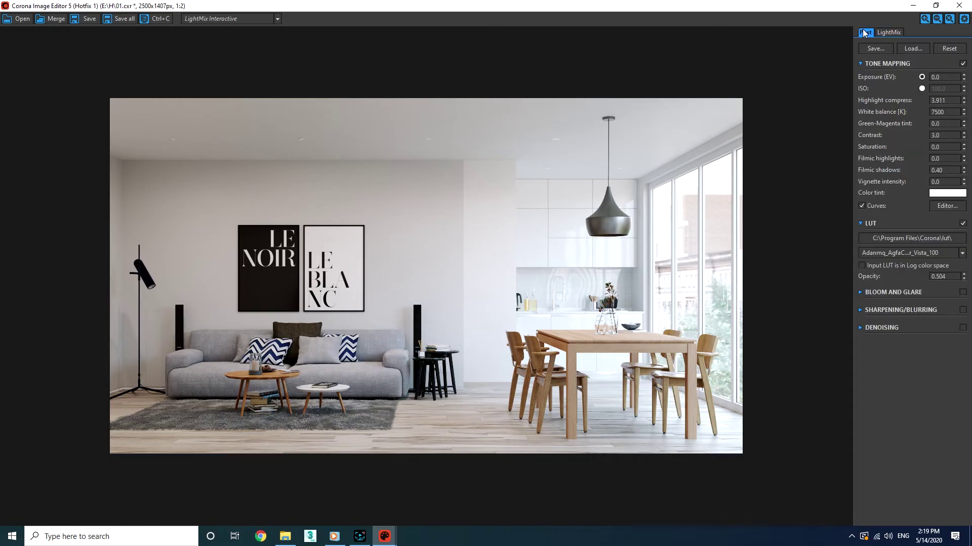
click(873, 48)
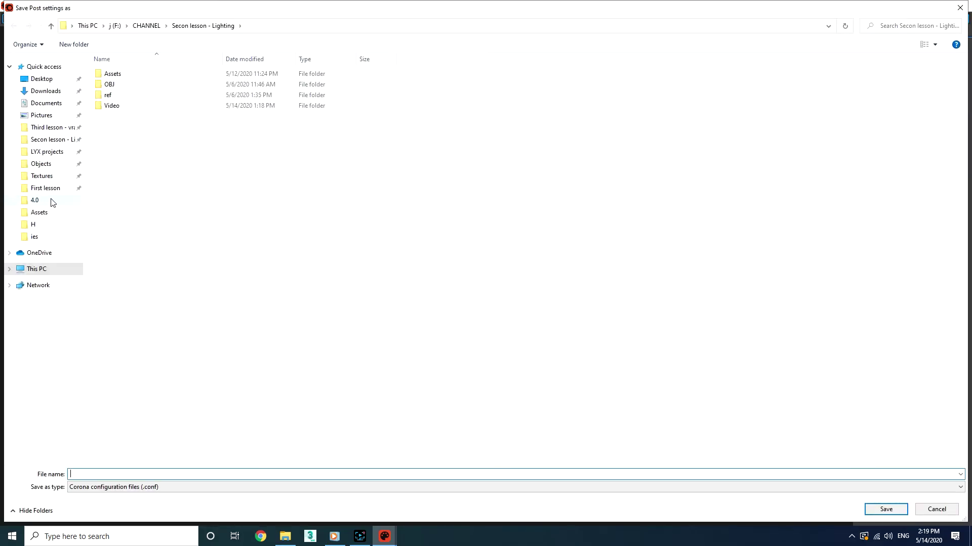
click(48, 141)
click(213, 474)
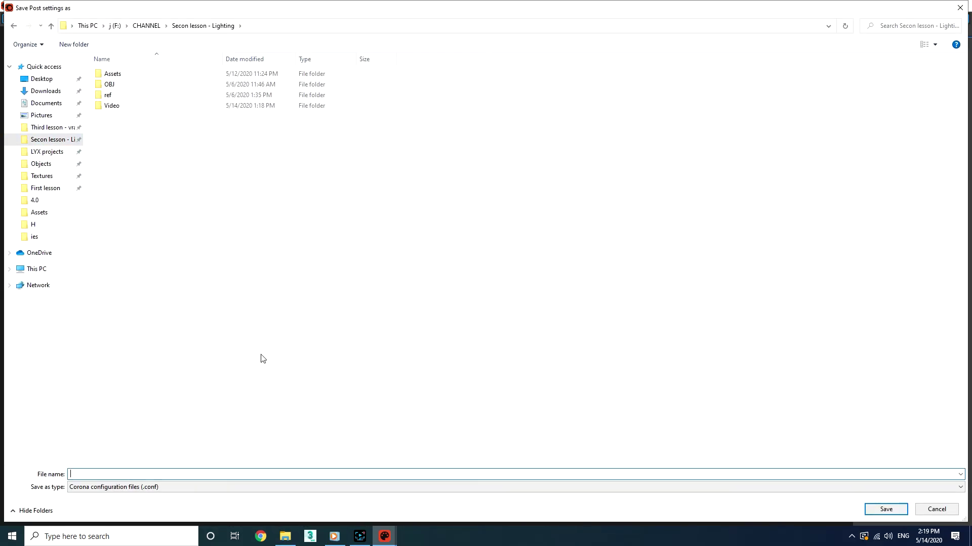
text(Post - corona sky)
key(Return)
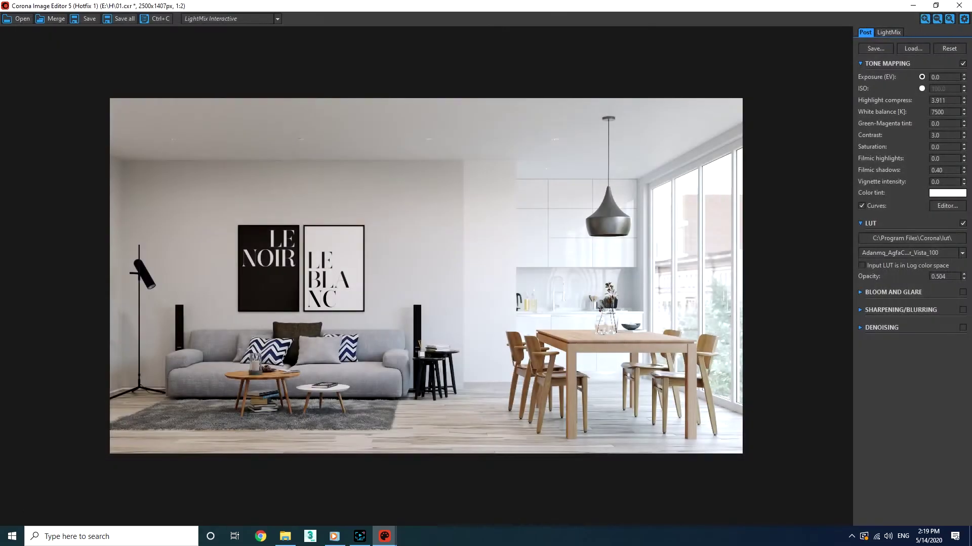
Save the LightMix settings as "lightmix = corona sky" in the Secon lesson - Lighting folder
click(888, 33)
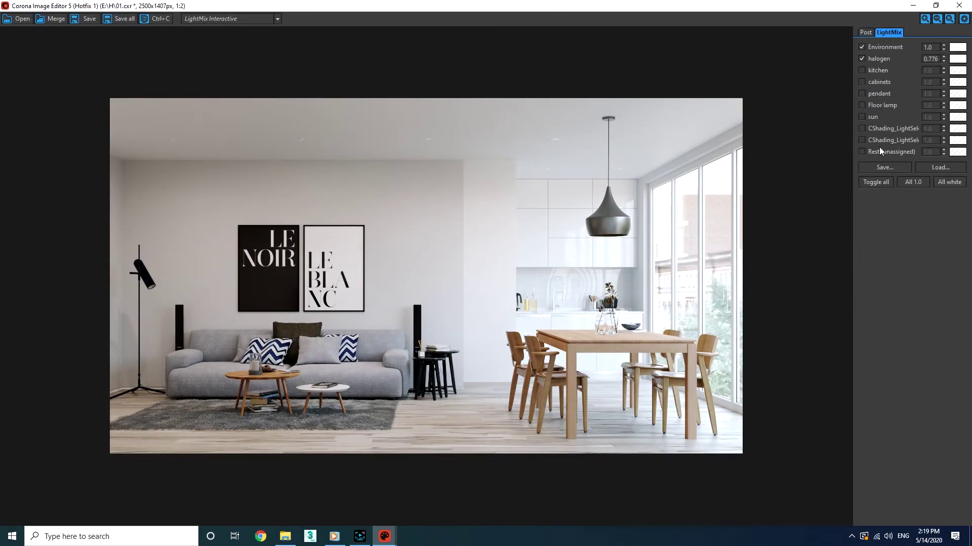
click(895, 168)
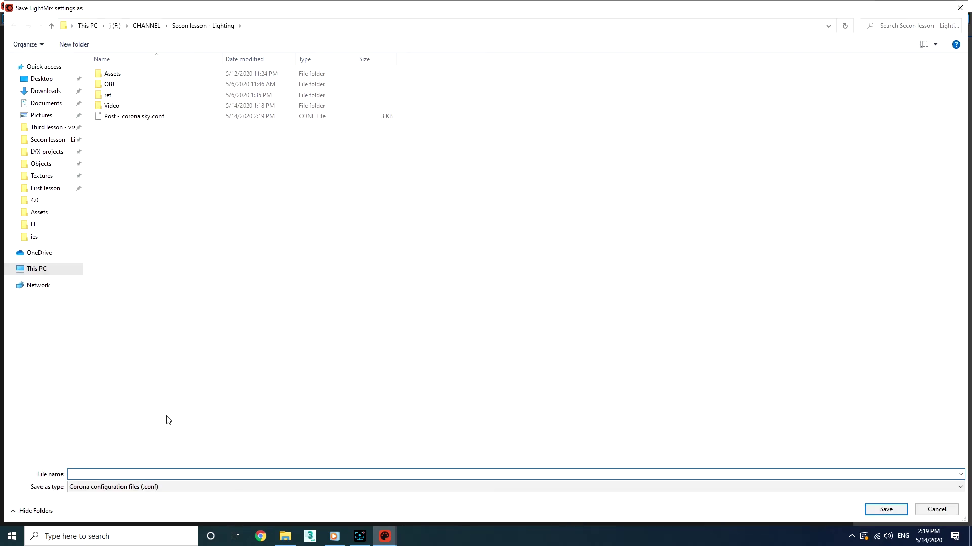
text(lightmix)
text( =)
text( coron)
text(a sky)
key(Return)
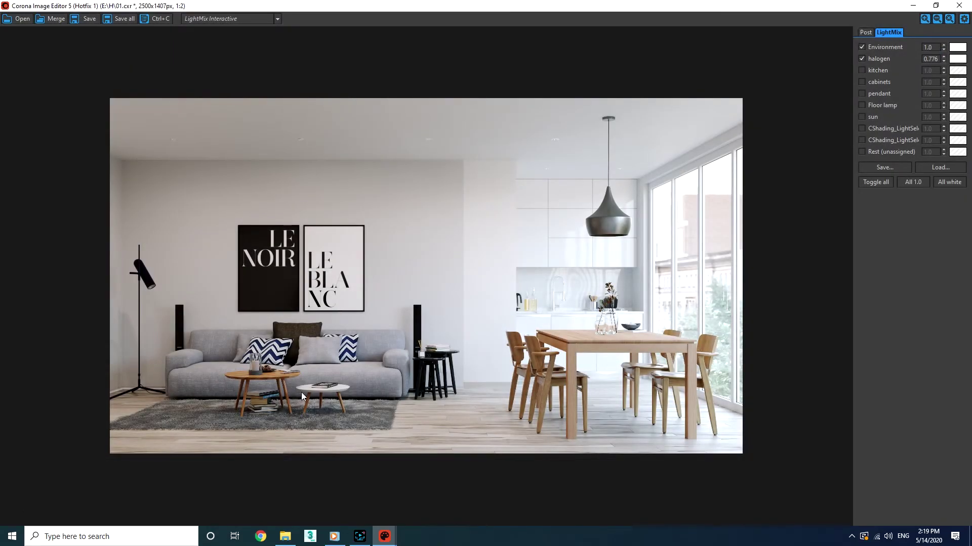
Reset all LightMix intensities to 1.0 and switch every light layer off
click(915, 179)
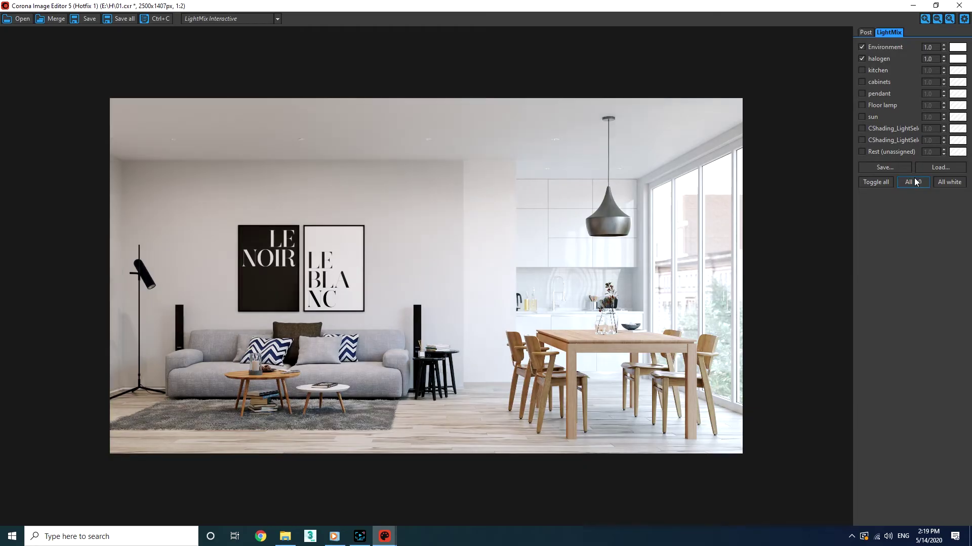
click(884, 184)
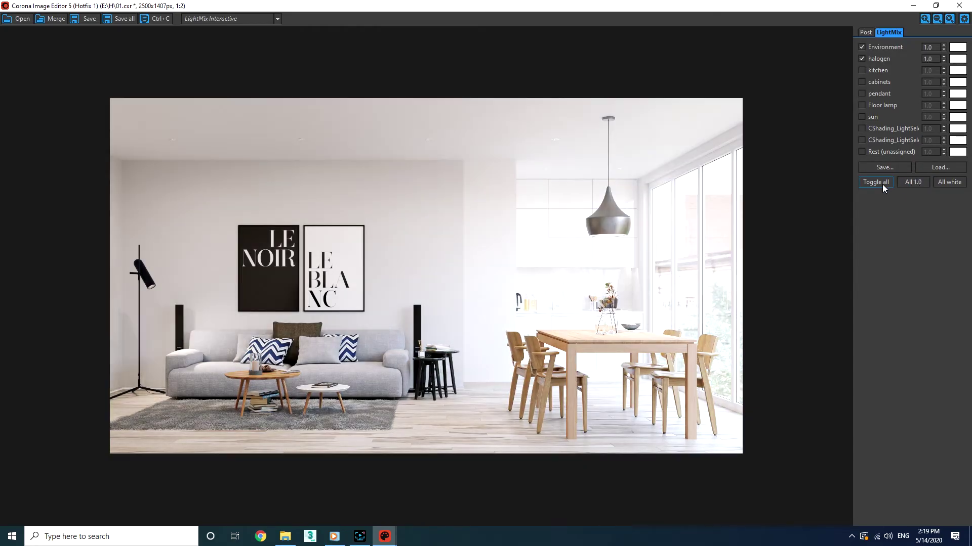
click(882, 184)
Reset highlight compression, white balance and contrast to defaults, reset the brightness curve, and turn the LUT off
click(866, 32)
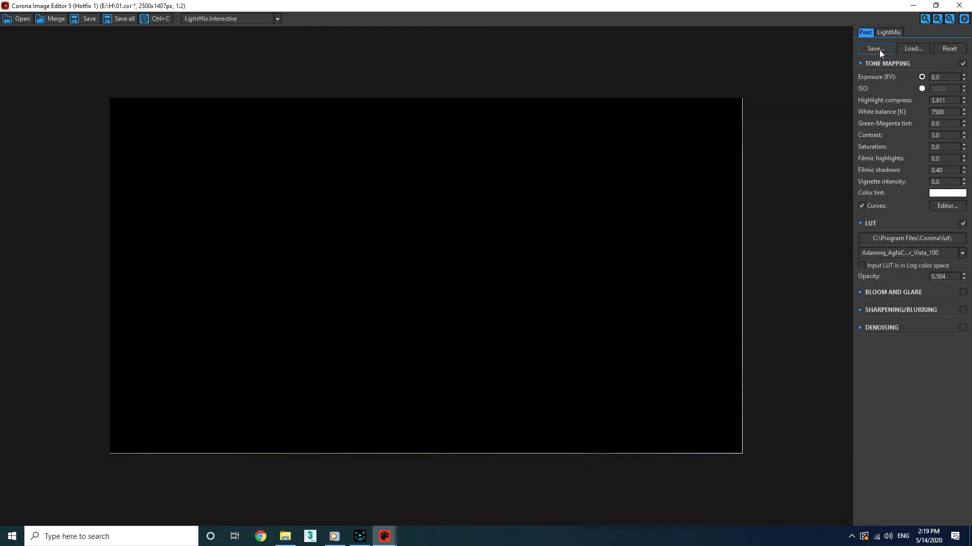
right_click(963, 101)
right_click(964, 112)
right_click(963, 135)
click(947, 205)
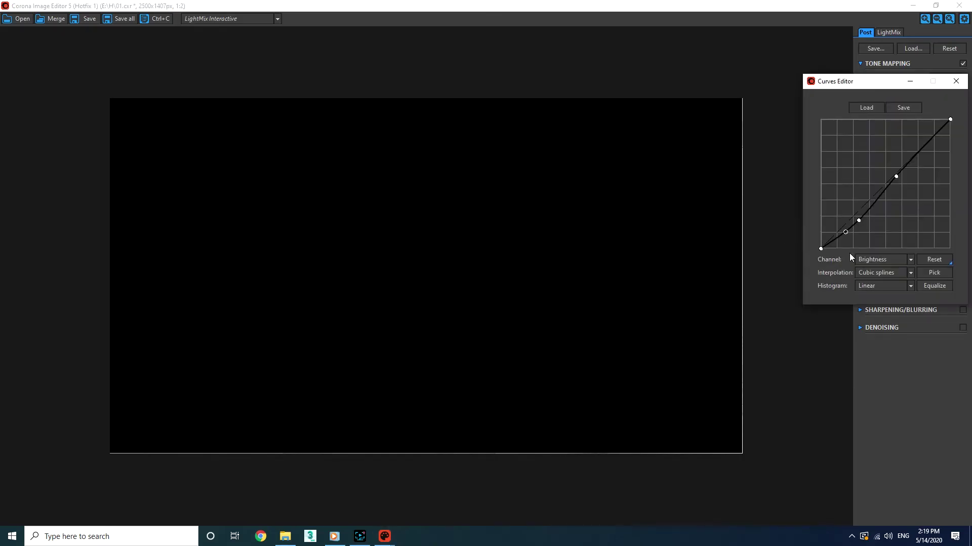
click(934, 259)
click(956, 81)
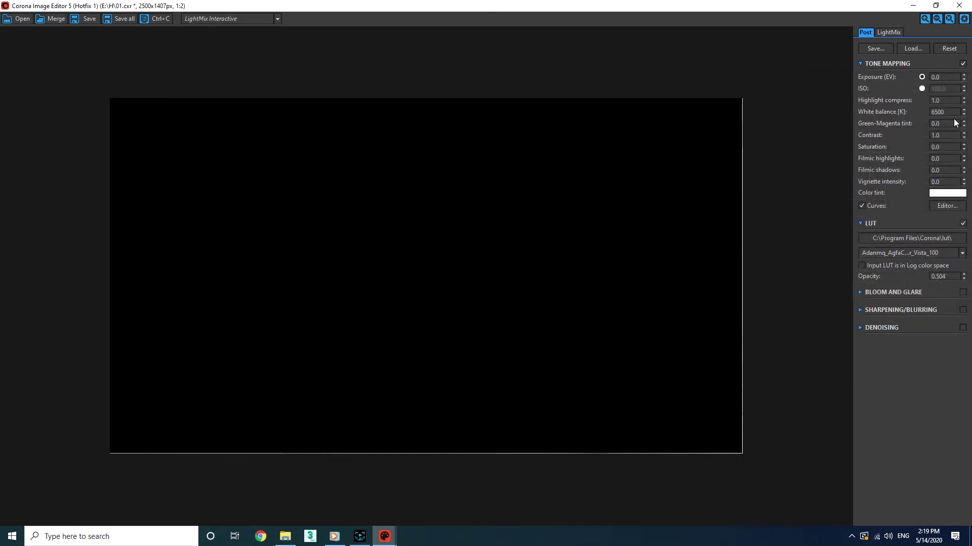
click(962, 223)
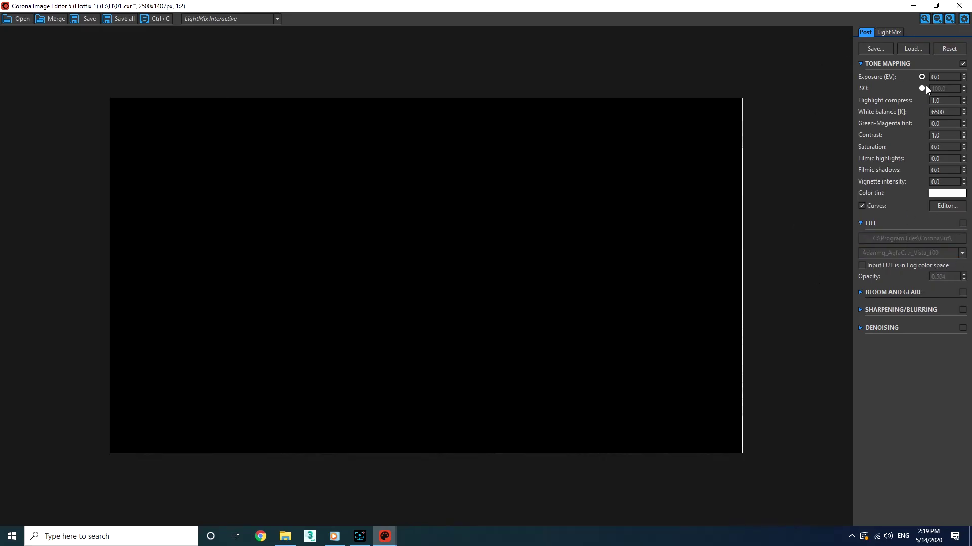
Switch on the first CShading_LightSelect layer in LightMix and raise its intensity to 1.317
click(881, 32)
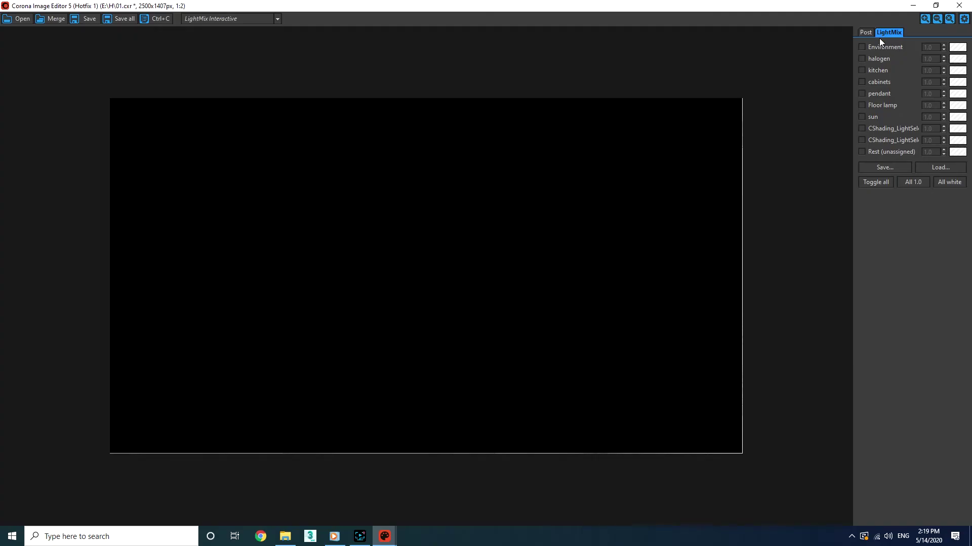
click(862, 141)
click(862, 140)
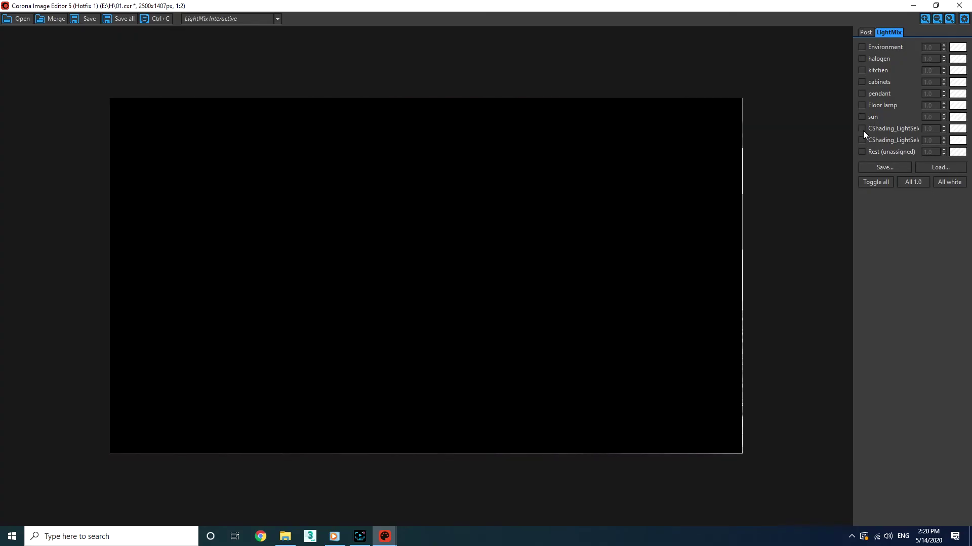
click(862, 128)
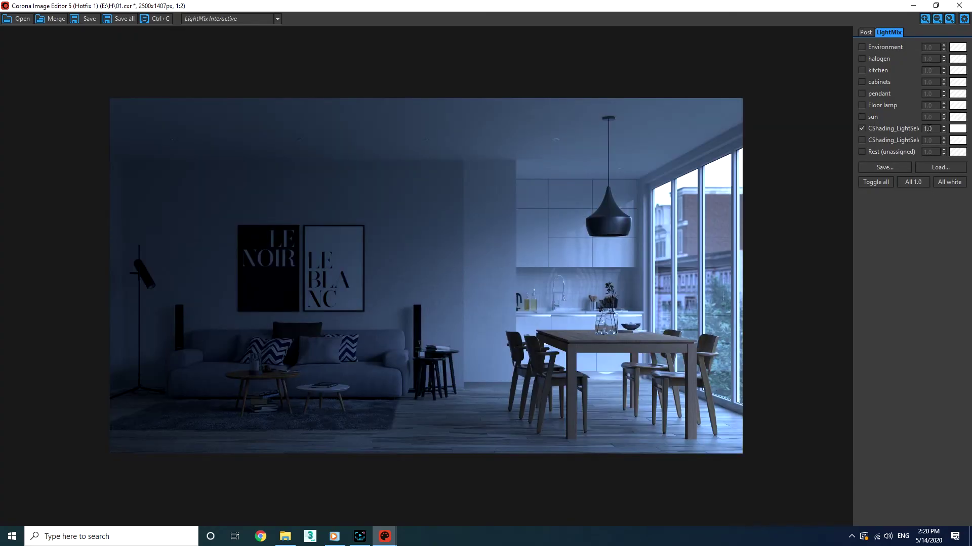
drag(945, 129, 928, 89)
Set the tone-mapping highlight compression to 2.0
click(865, 32)
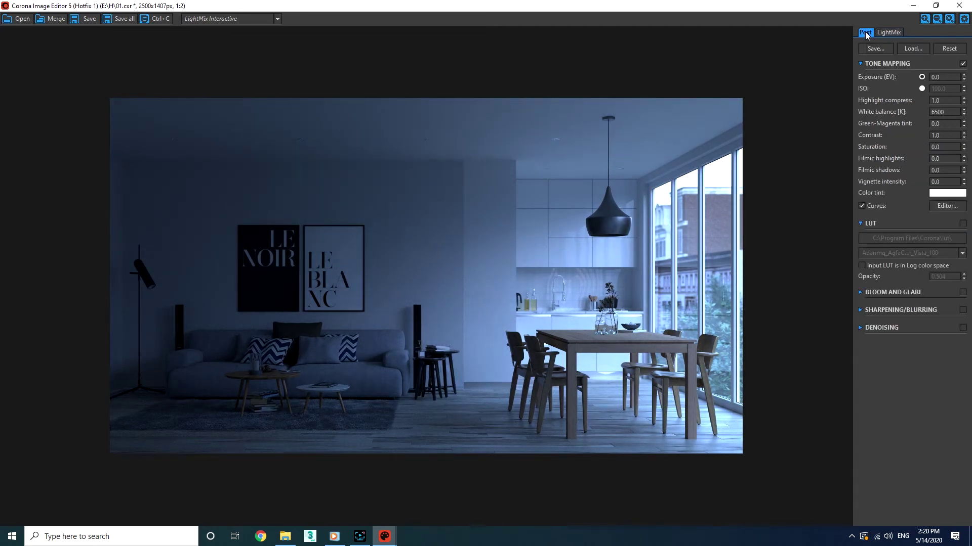
double_click(951, 100)
text(2)
key(Return)
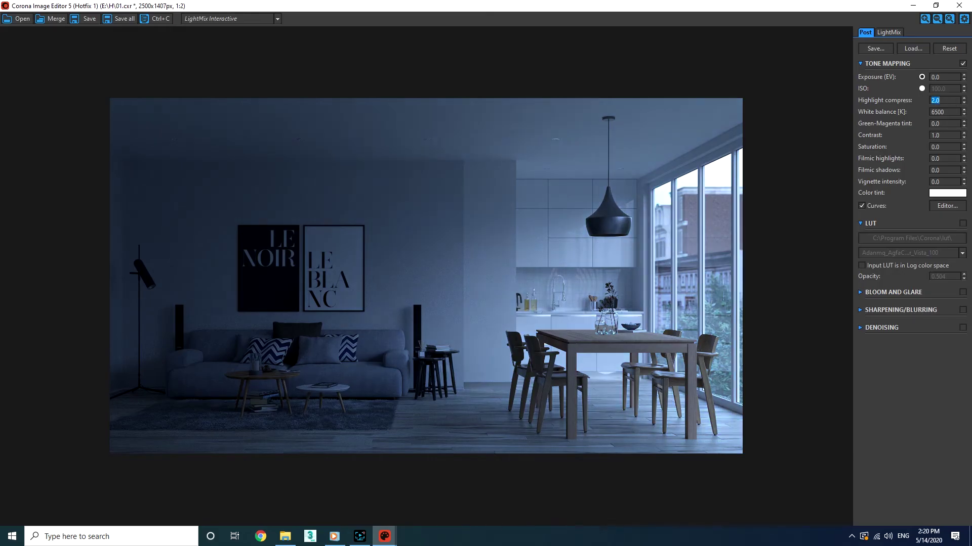
Tint the first CShading_LightSelect layer a saturated blue (3C7EFF) and raise its intensity to 2.002
click(889, 32)
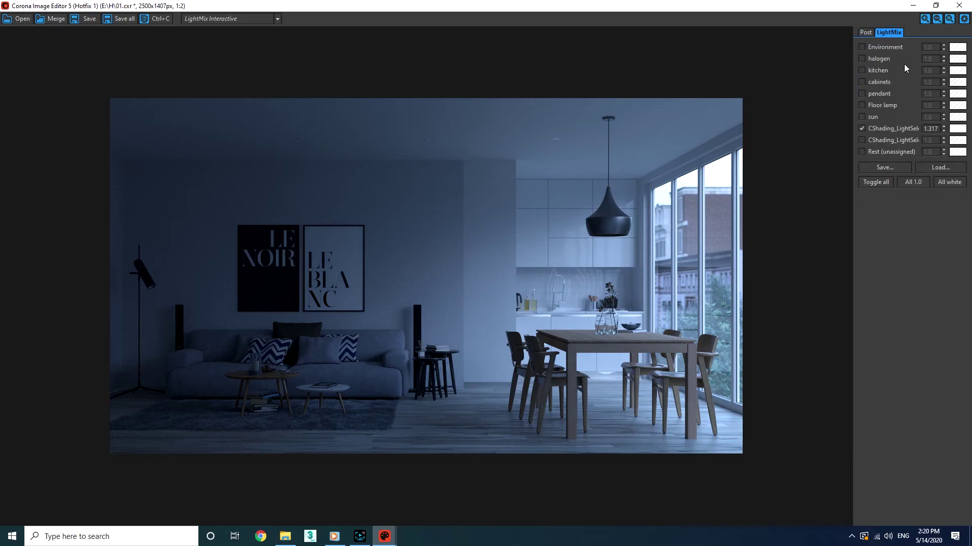
click(957, 128)
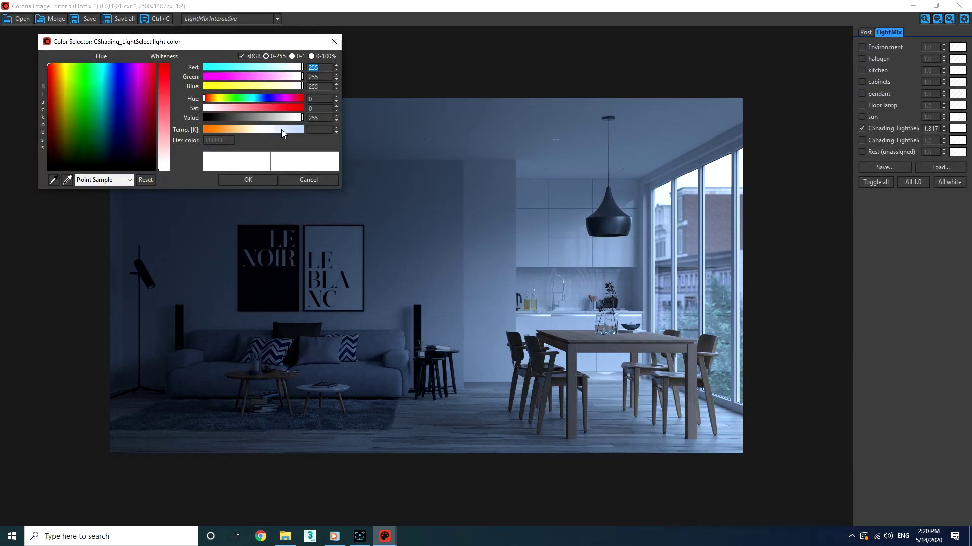
click(281, 129)
click(255, 108)
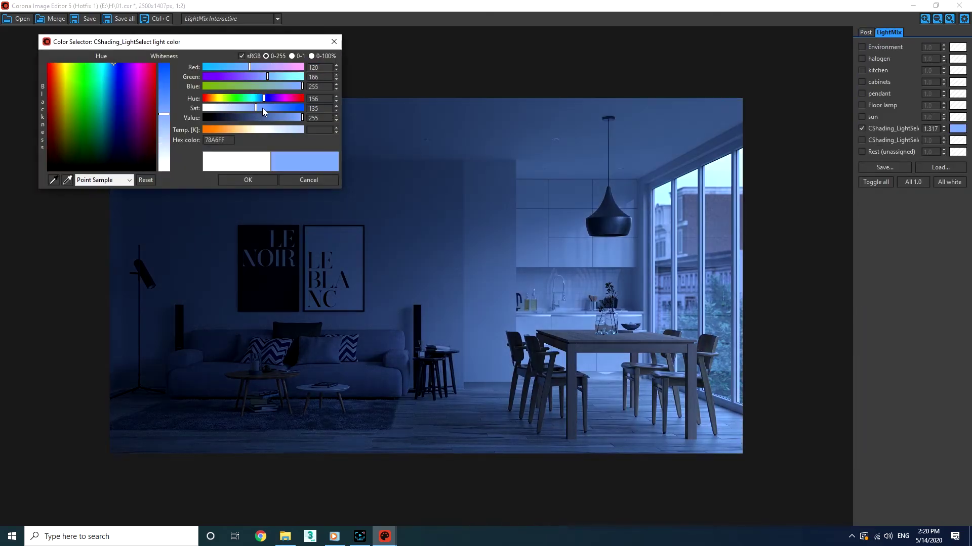
drag(262, 109, 278, 108)
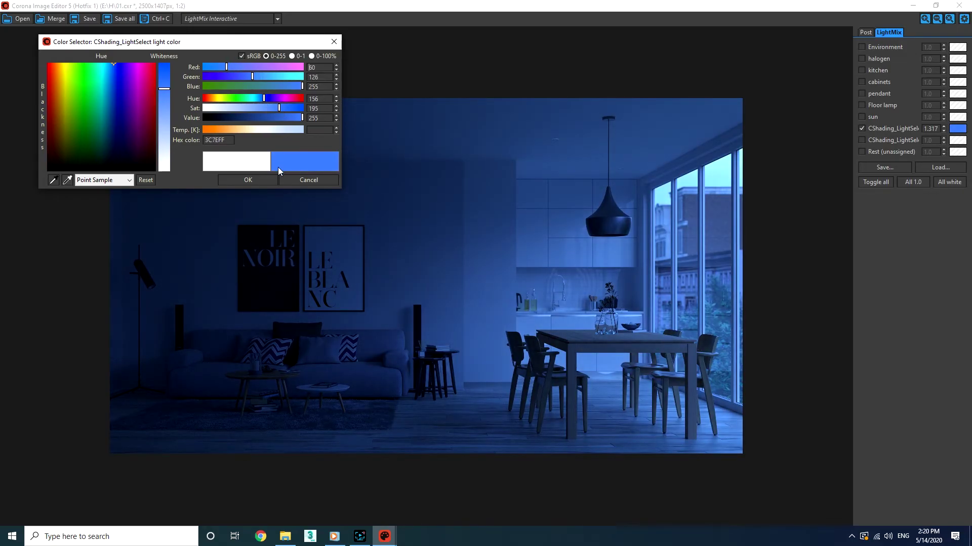
click(266, 180)
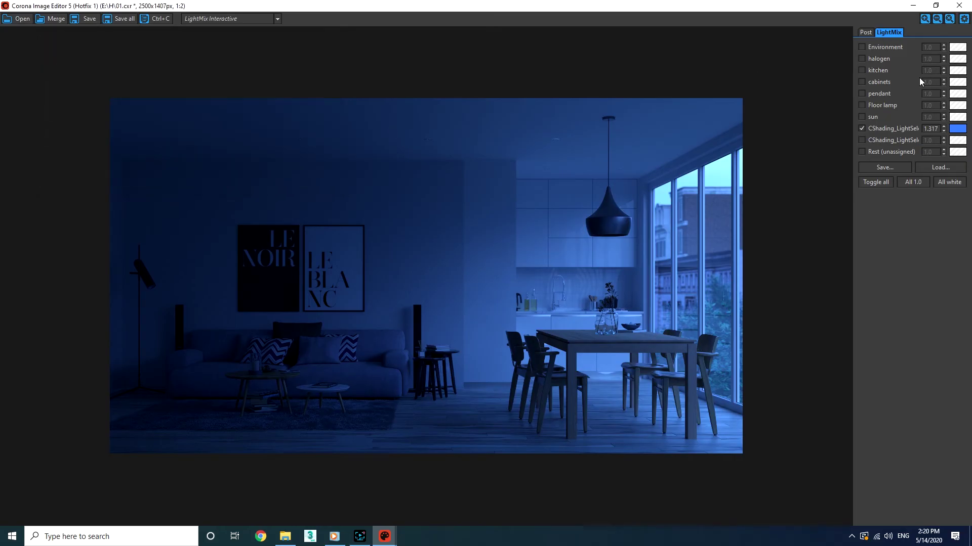
drag(944, 131, 916, 71)
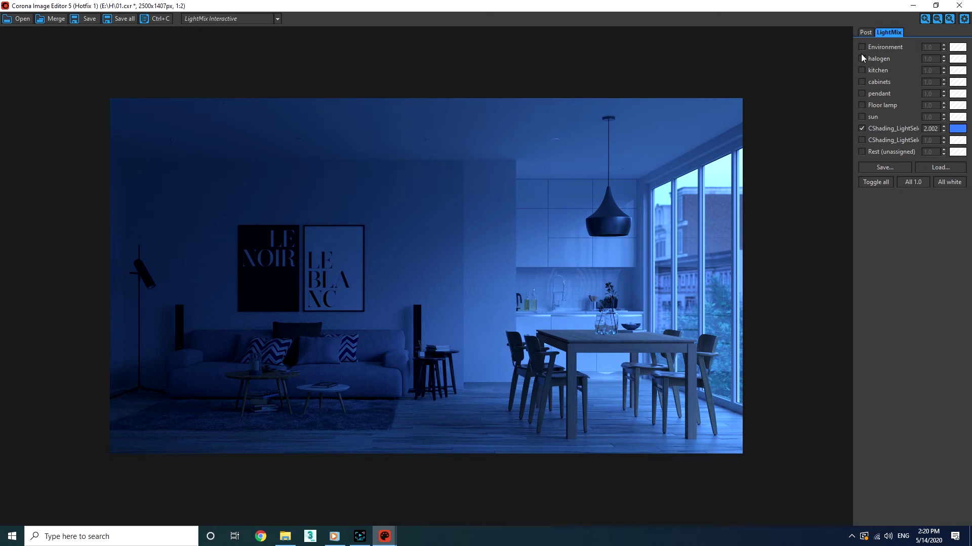
Switch on the Floor lamp layer and give it a warm light color of about 3365 K
click(860, 105)
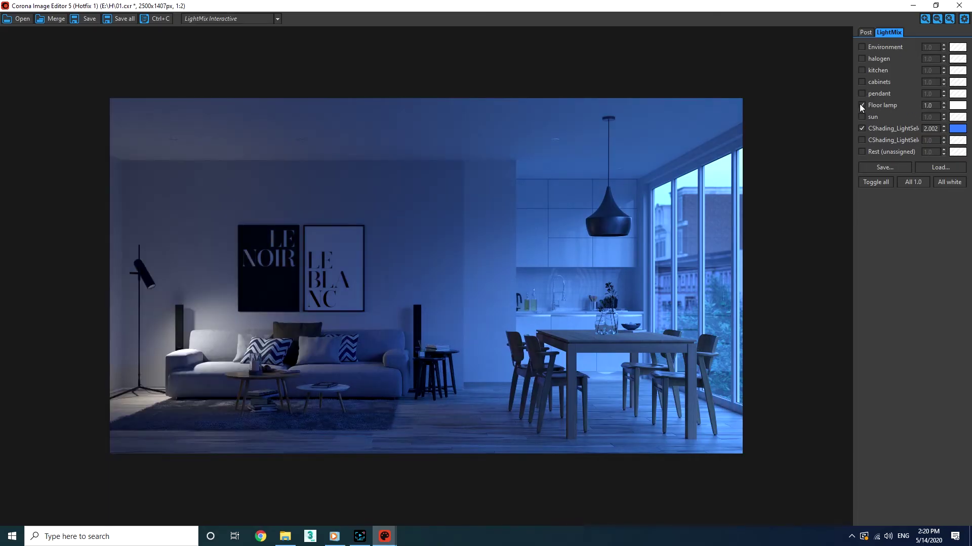
click(957, 111)
click(238, 129)
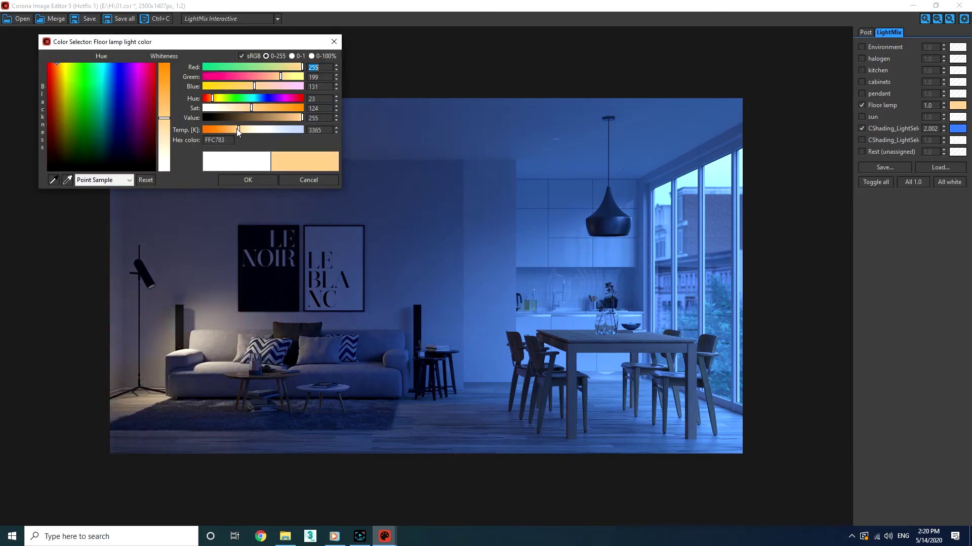
drag(236, 128, 235, 129)
click(255, 182)
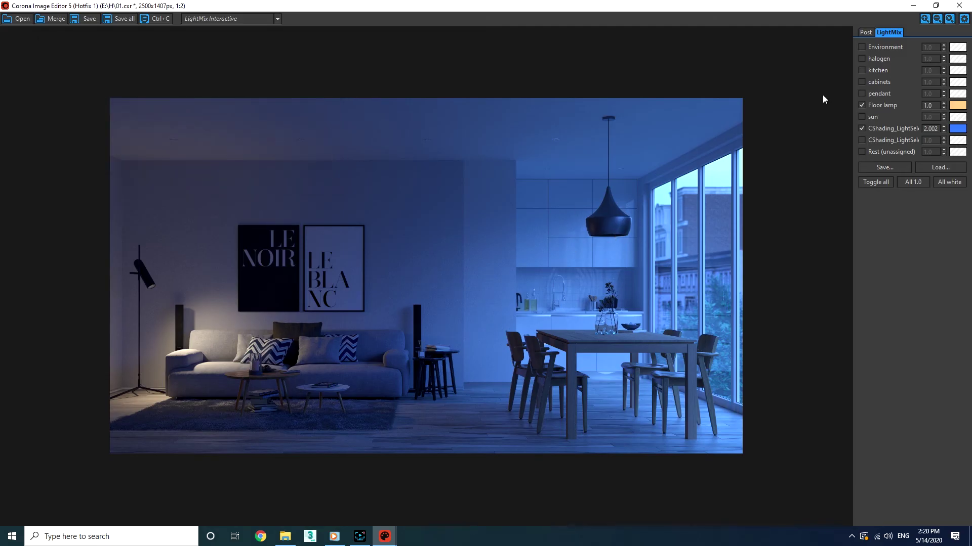
Switch on the pendant layer, give it a warm color of 3615 K and raise its intensity to 3.223
click(861, 94)
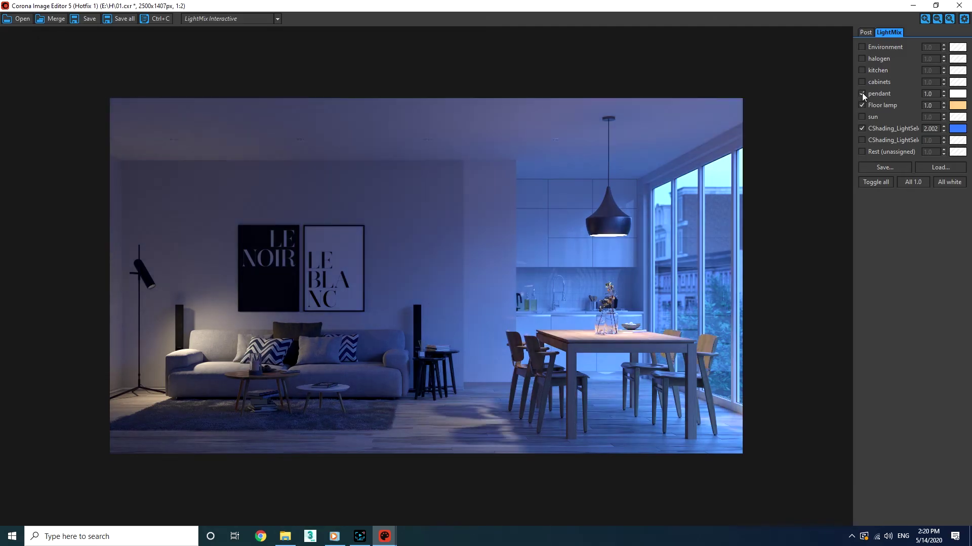
click(960, 99)
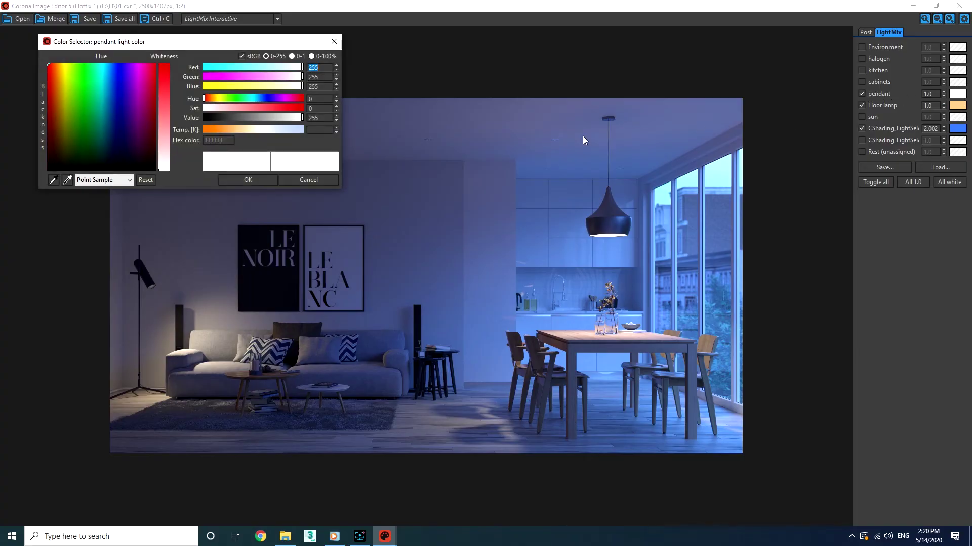
click(239, 129)
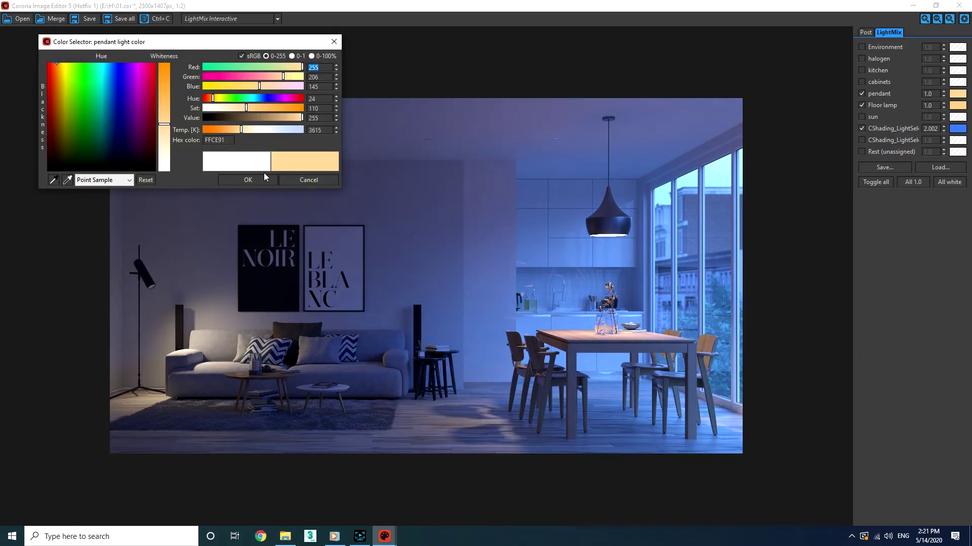
click(248, 179)
drag(943, 91, 857, 284)
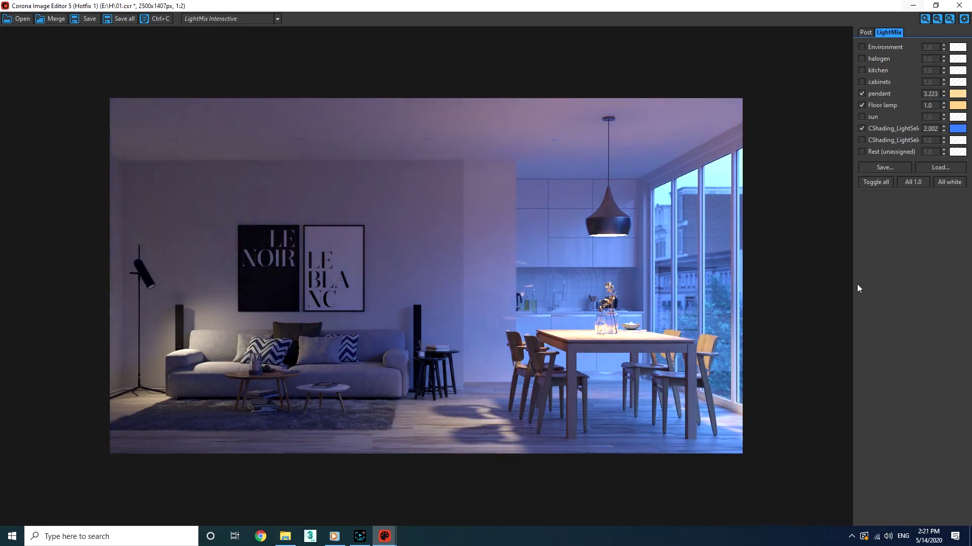
Increase the tone-mapping highlight compression in stages up to 6.0
click(865, 33)
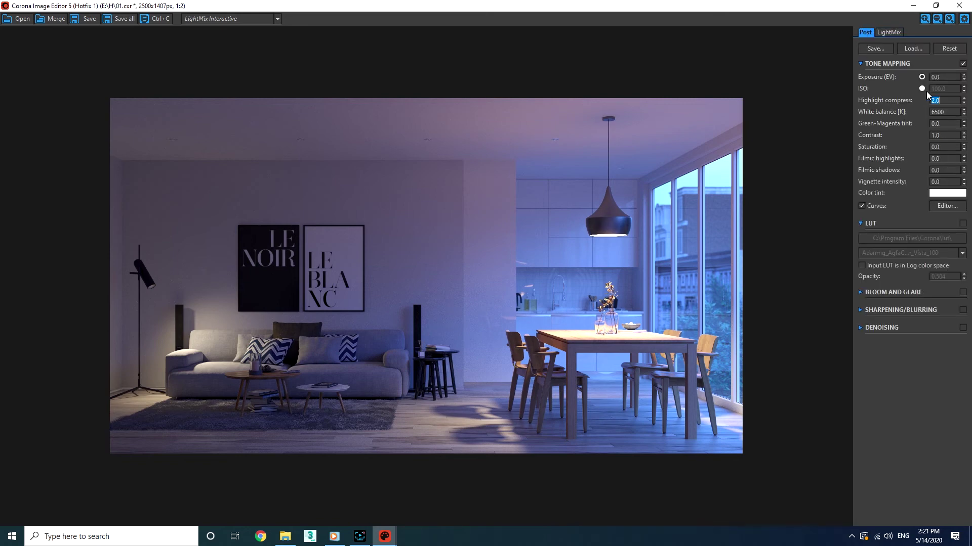
drag(929, 100, 956, 101)
text(3)
key(Return)
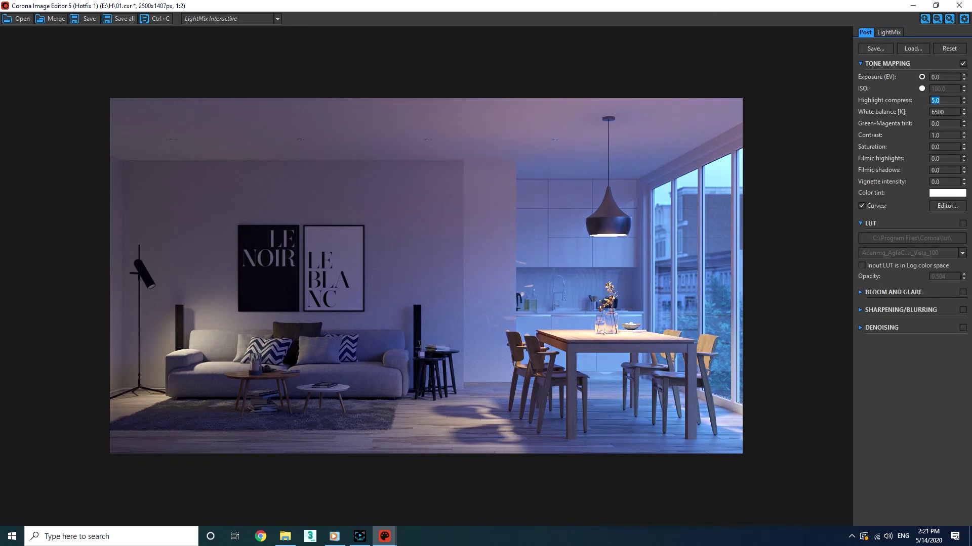
text(6)
key(Return)
Switch on the cabinets layer, try a saturated blue tint, and settle on a warm color of 3564 K
click(889, 32)
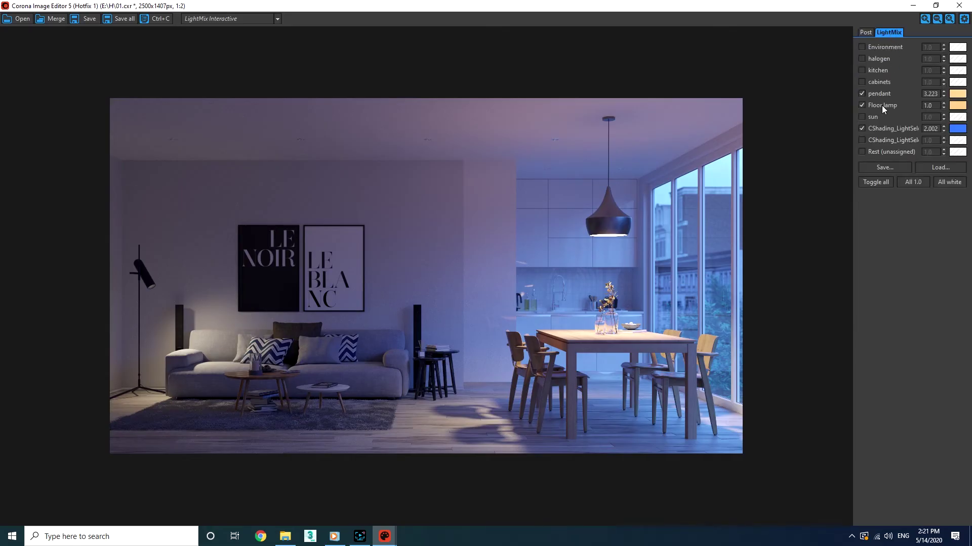
click(862, 82)
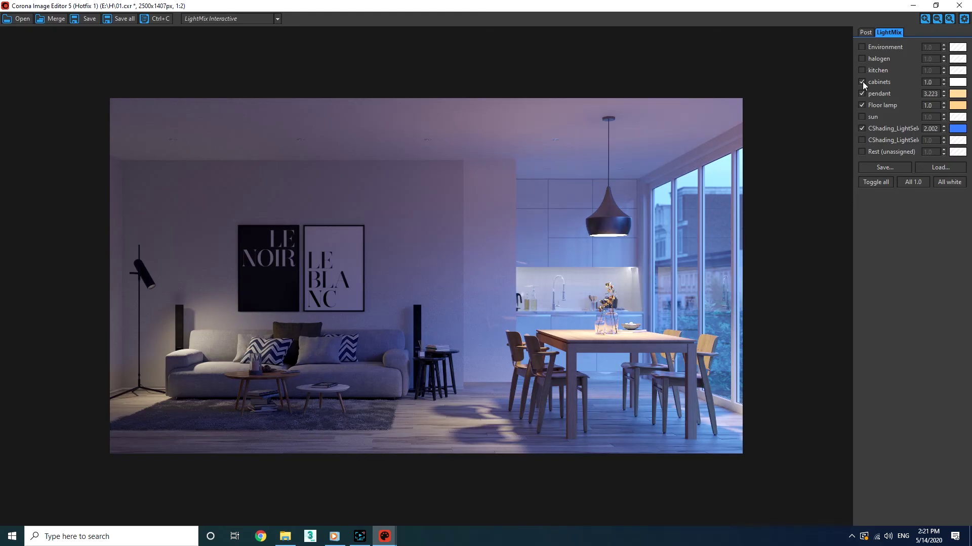
click(957, 82)
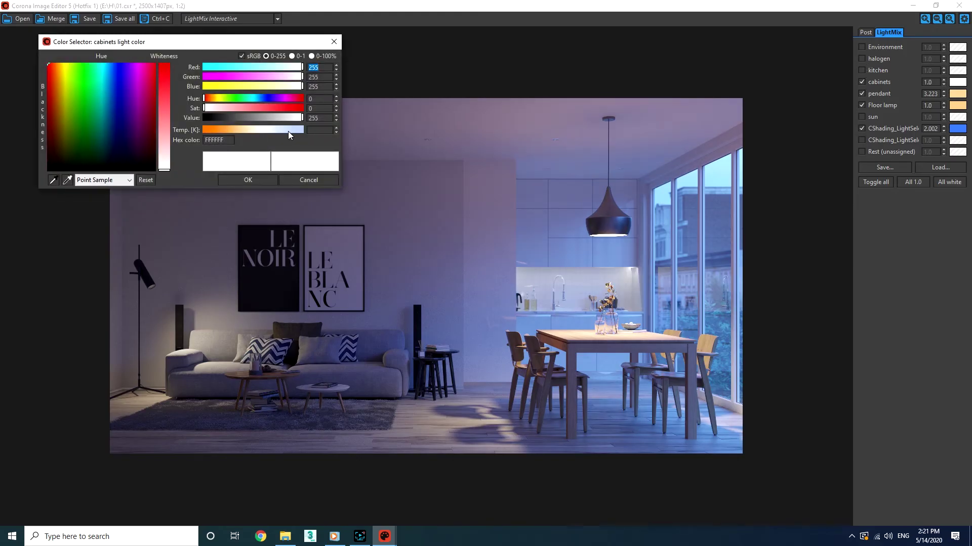
drag(289, 133, 314, 131)
click(292, 106)
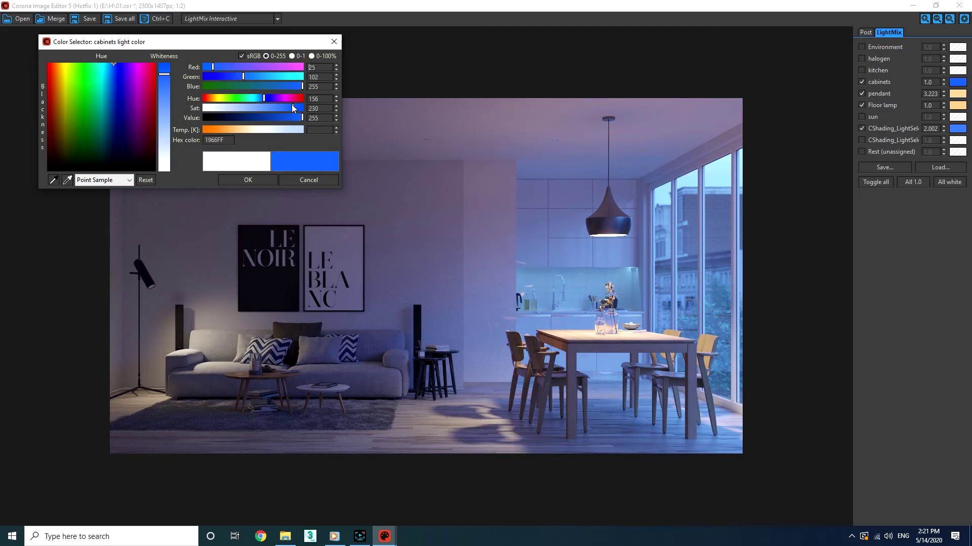
drag(234, 131, 240, 129)
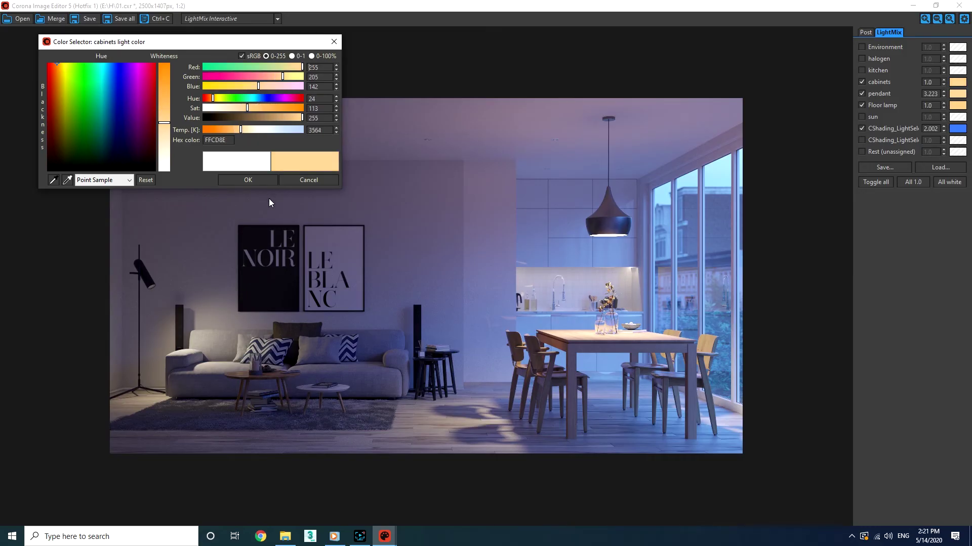
click(253, 179)
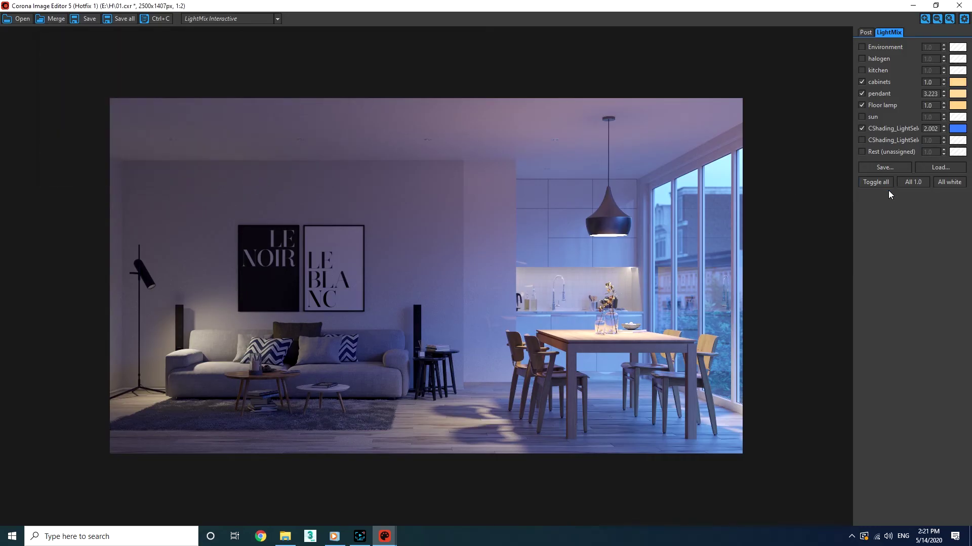
Switch on the kitchen and halogen layers at intensity 1.0 and give the halogen light a pale warm tint
click(861, 70)
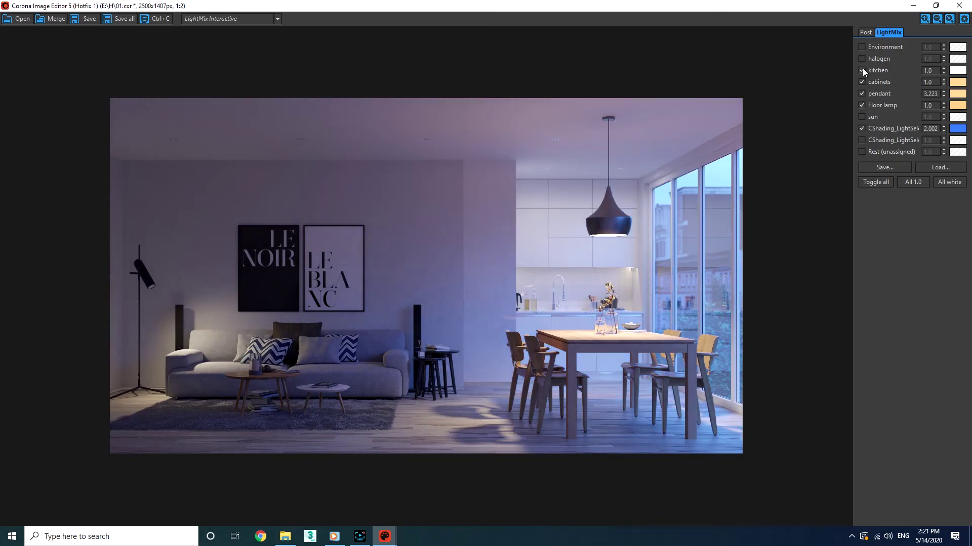
mouse_move(942, 69)
mouse_down()
mouse_move(939, 59)
mouse_move(939, 71)
mouse_up()
click(862, 59)
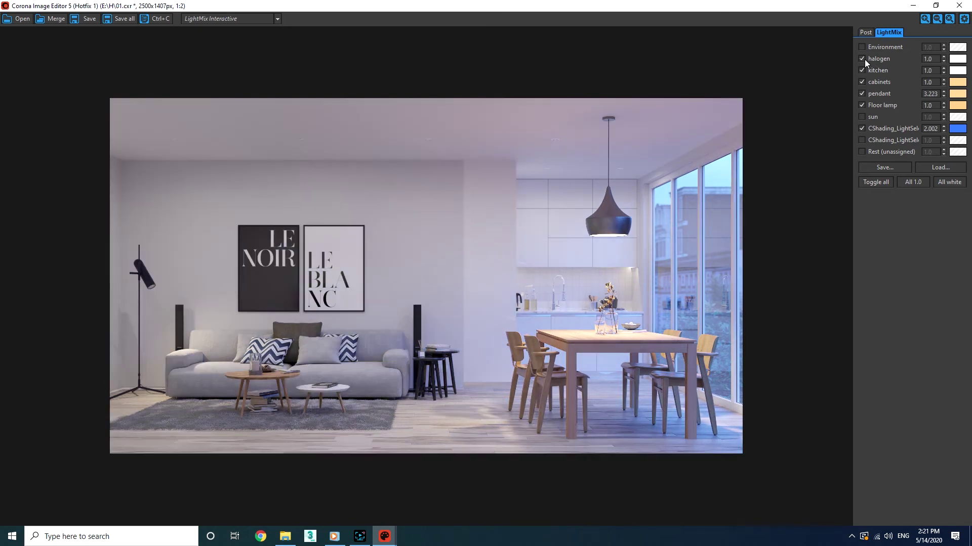
click(958, 60)
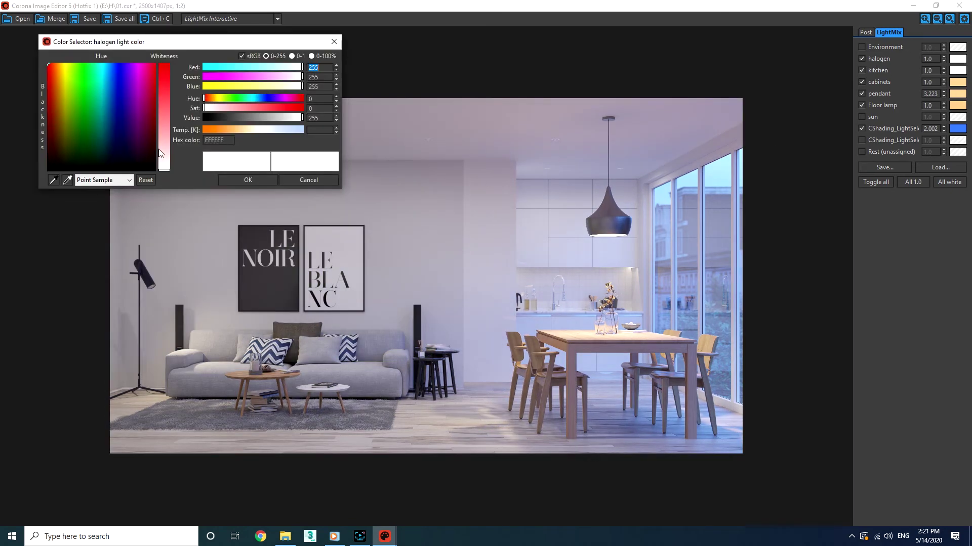
click(249, 130)
drag(249, 130, 248, 130)
click(263, 181)
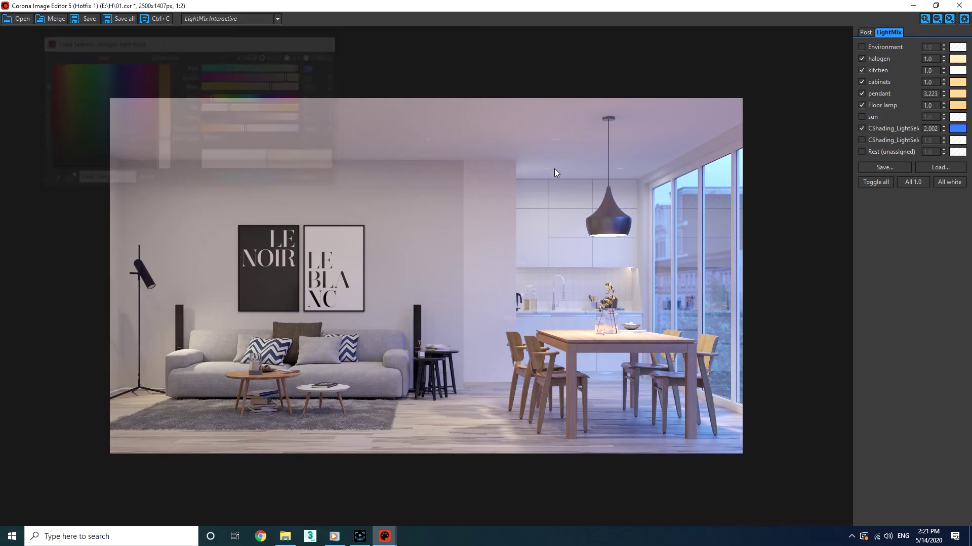
Lower the tone-mapping exposure to -0.308 EV and set the contrast to 3.0
click(865, 31)
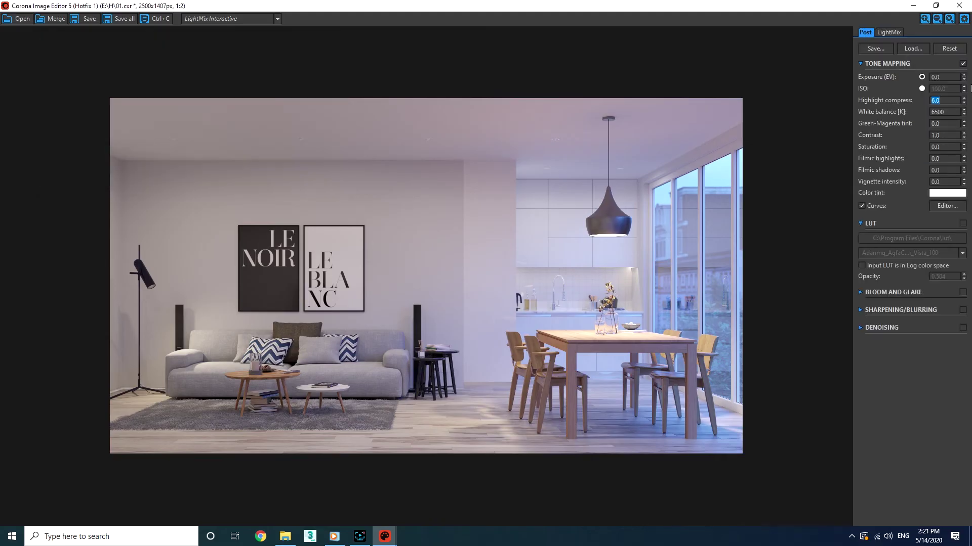
drag(963, 78, 957, 117)
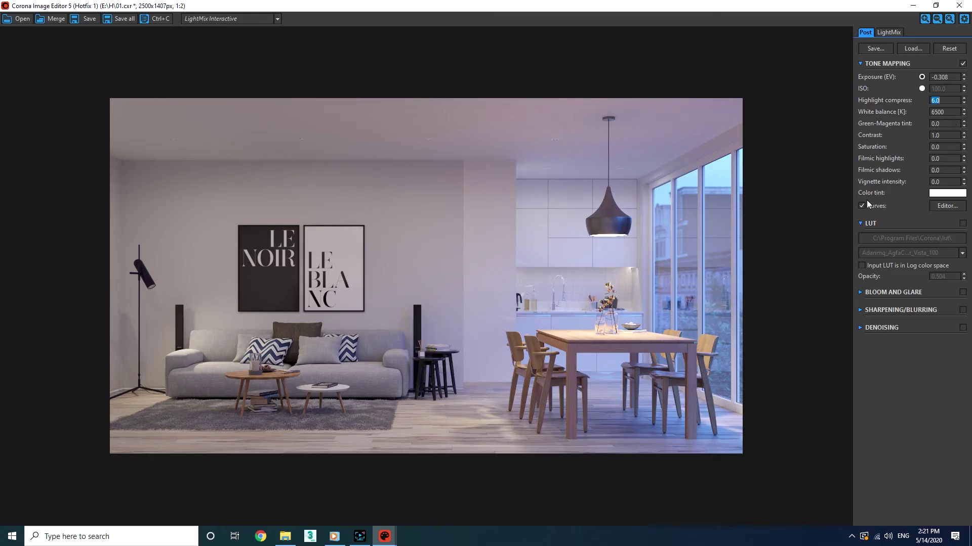
double_click(944, 136)
text(3)
key(Return)
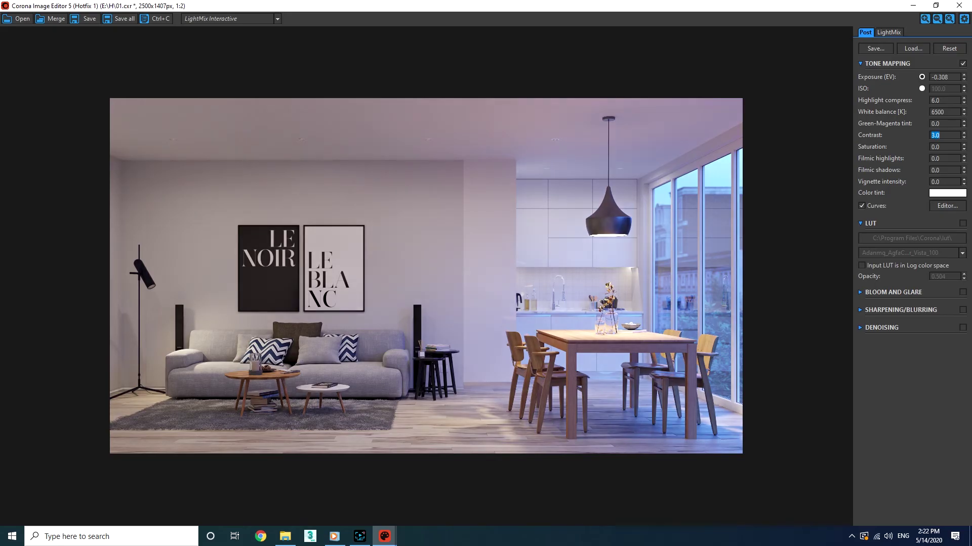
Fine-tune the brightness curve with small adjustments in the shadows, upper midtones and highlights
click(944, 205)
drag(840, 232, 842, 229)
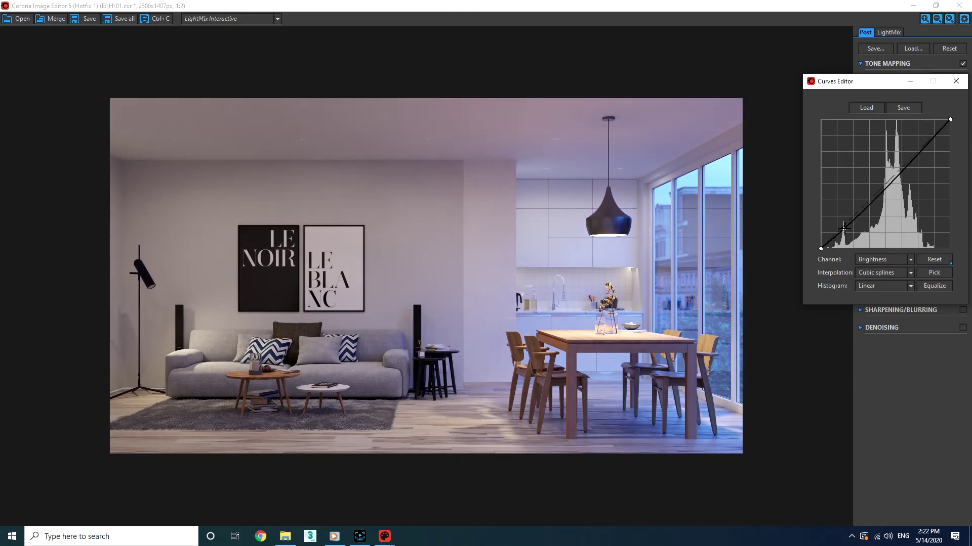
drag(903, 167, 907, 164)
click(945, 125)
click(956, 81)
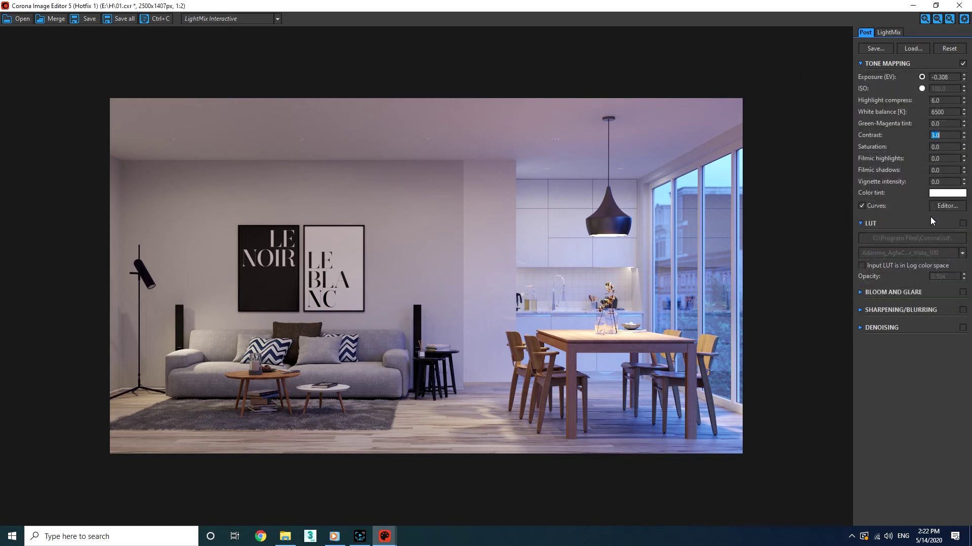
Enable the LUT and try successive film presets from the Advantix looks through to the Ektachrome look
click(962, 223)
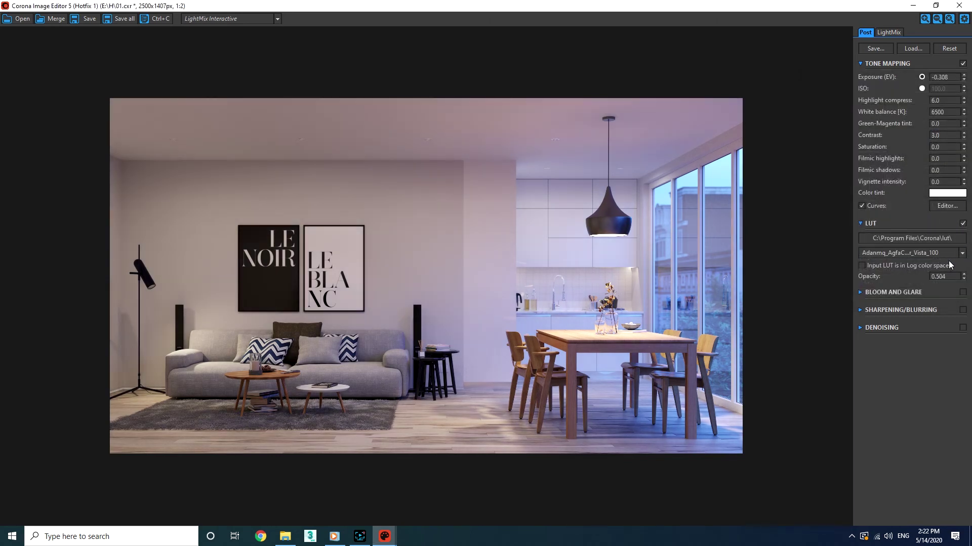
click(943, 253)
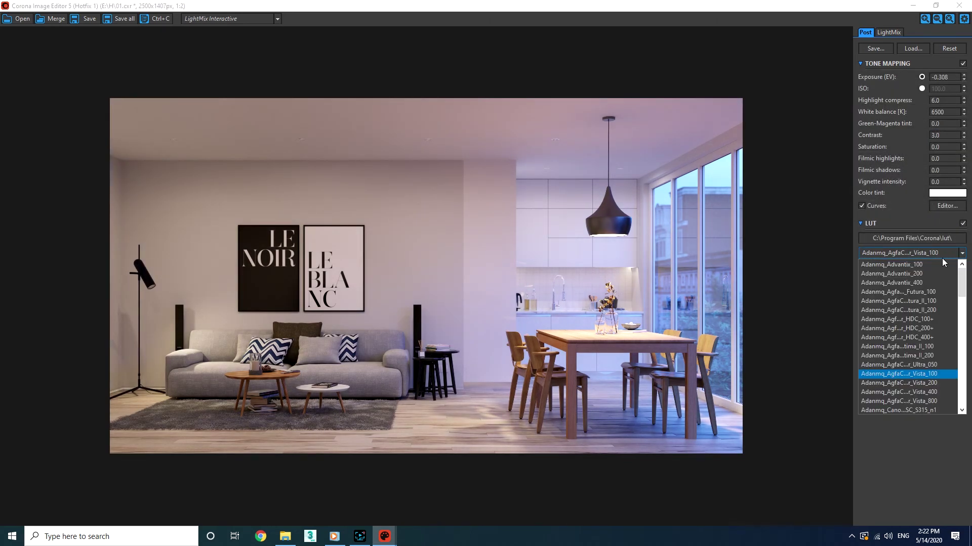
click(937, 260)
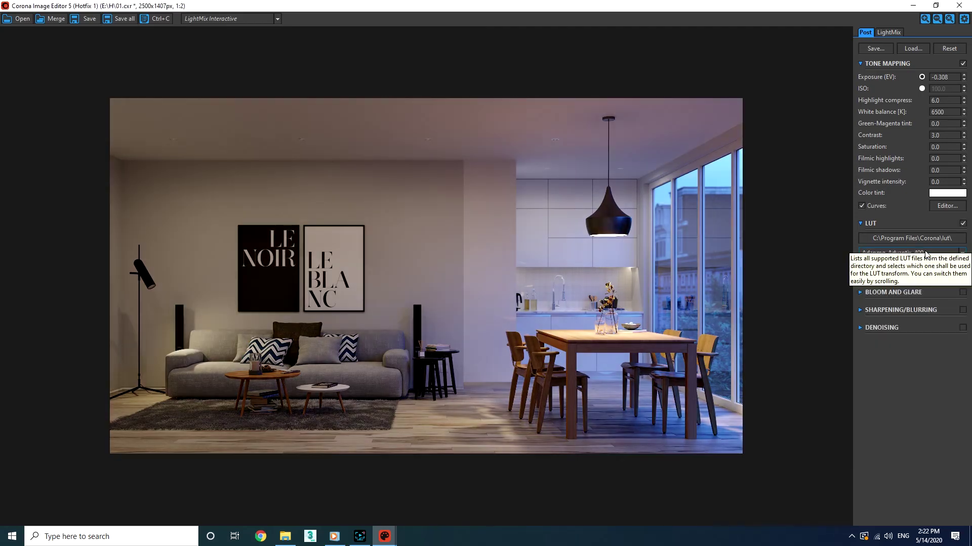
scroll(925, 253, down, 1)
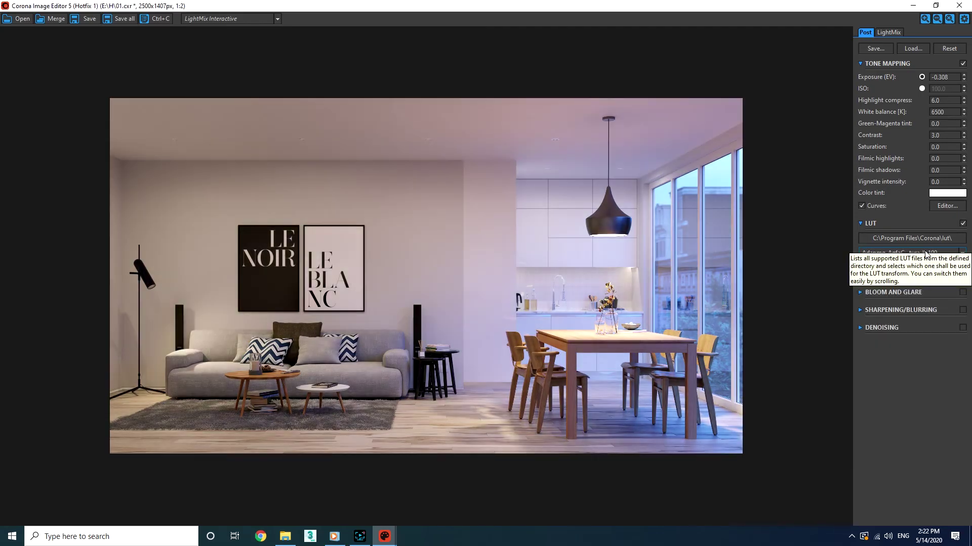
scroll(926, 253, down, 4)
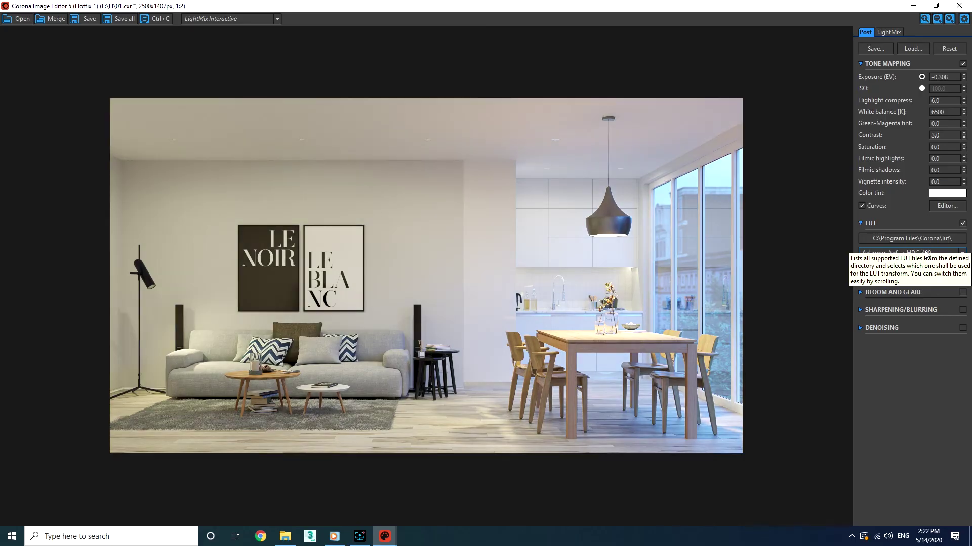
scroll(926, 253, down, 3)
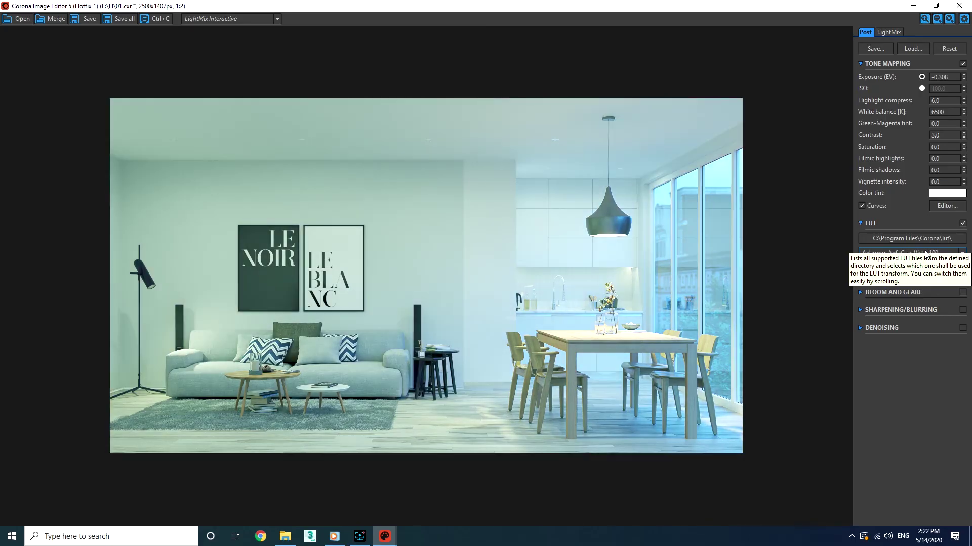
scroll(926, 253, down, 3)
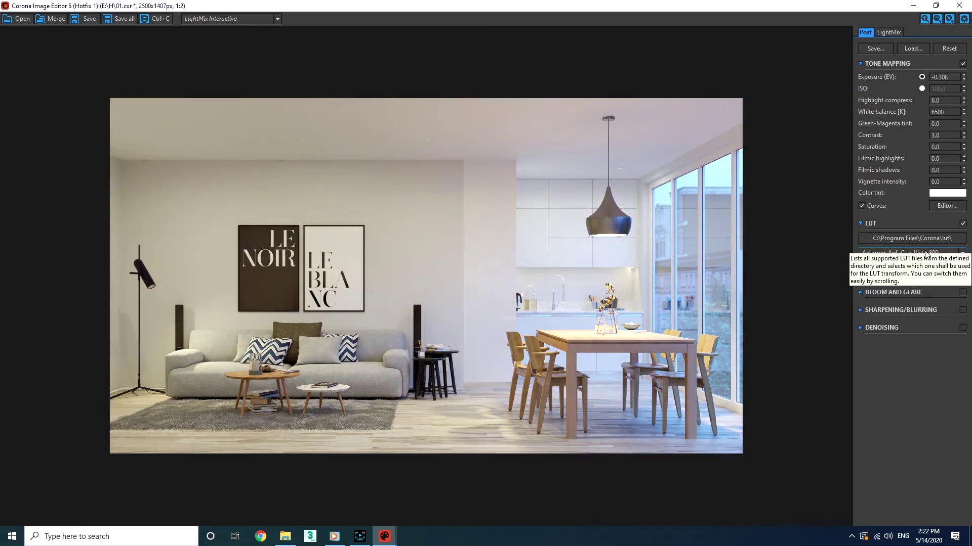
scroll(926, 253, down, 1)
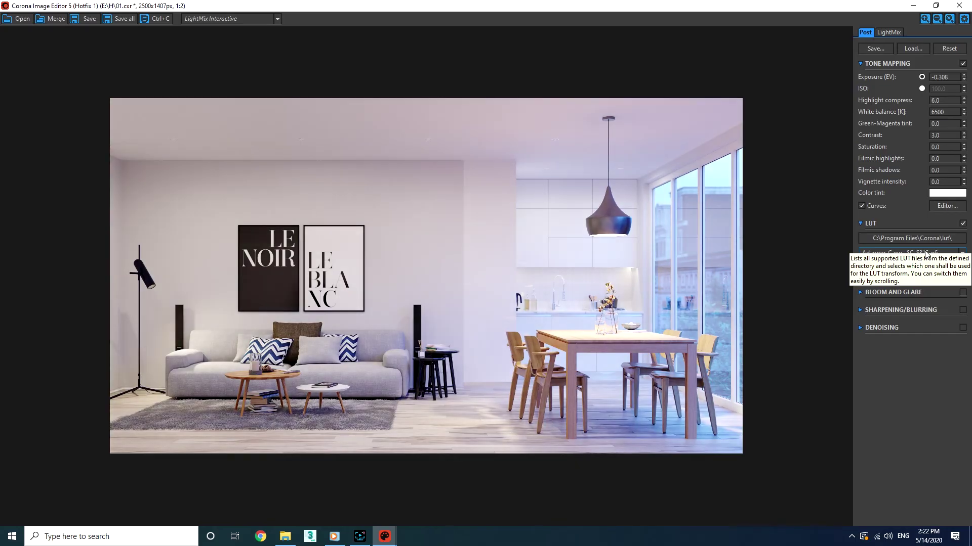
scroll(925, 253, down, 1)
scroll(926, 253, down, 1)
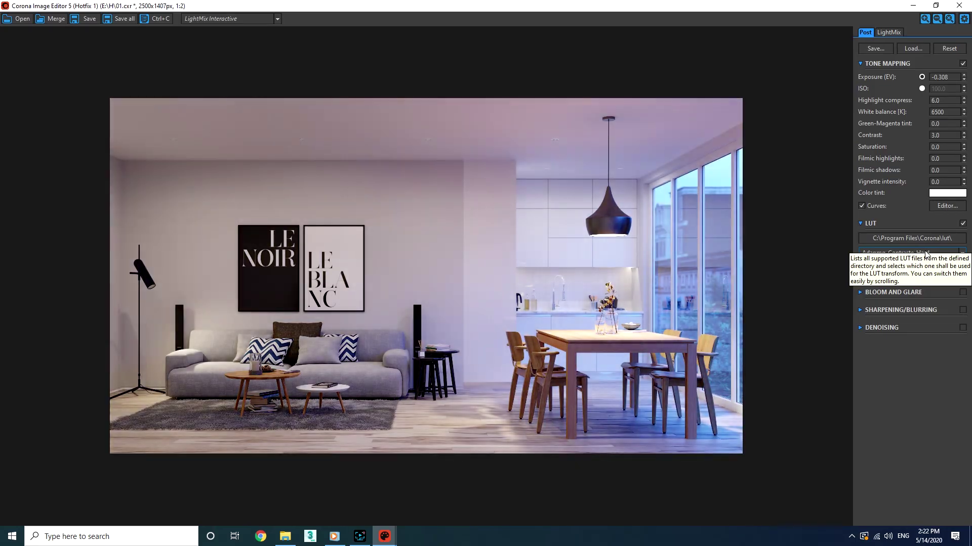
scroll(925, 253, down, 2)
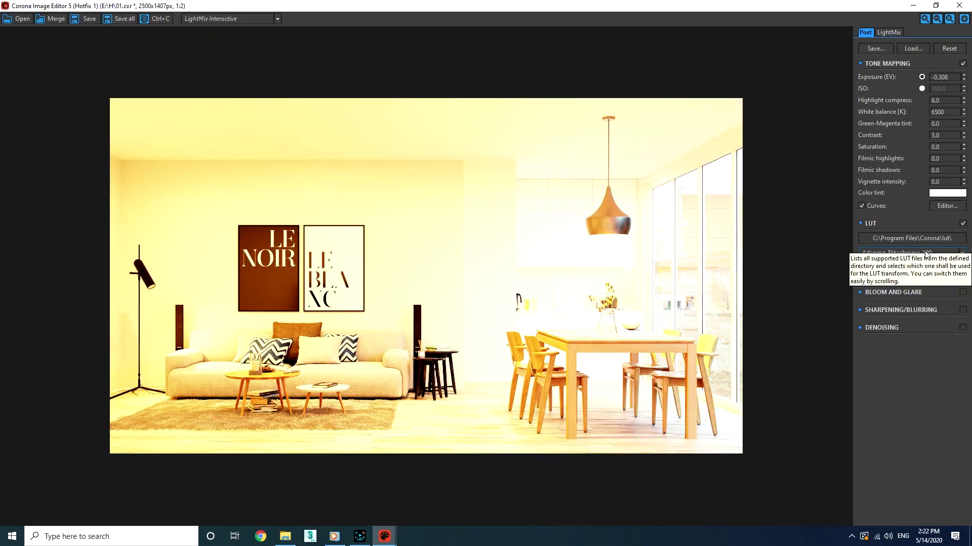
Compare more LUT presets, settle on Adanmq_Cano...SC_S315_n1 and reduce the LUT opacity to 0.328
click(924, 254)
click(924, 253)
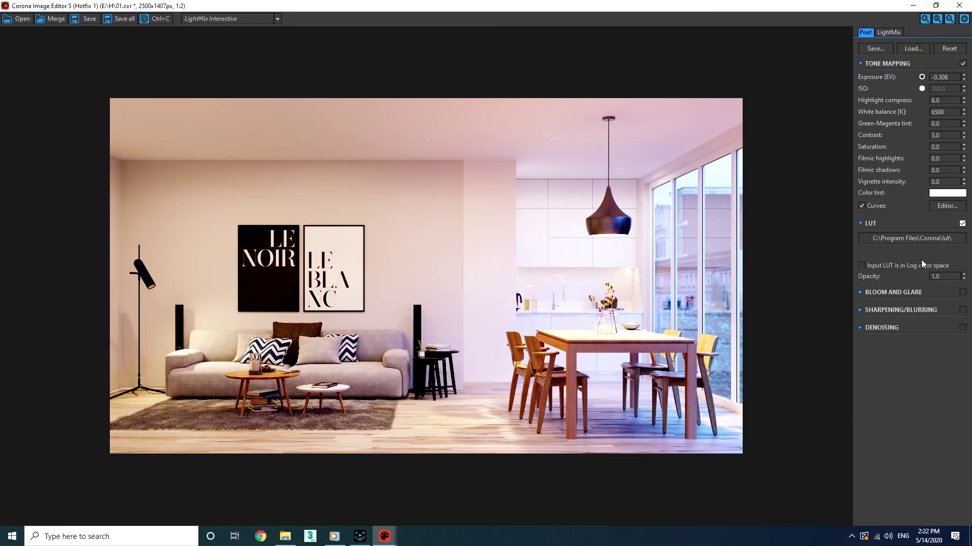
scroll(920, 254, down, 1)
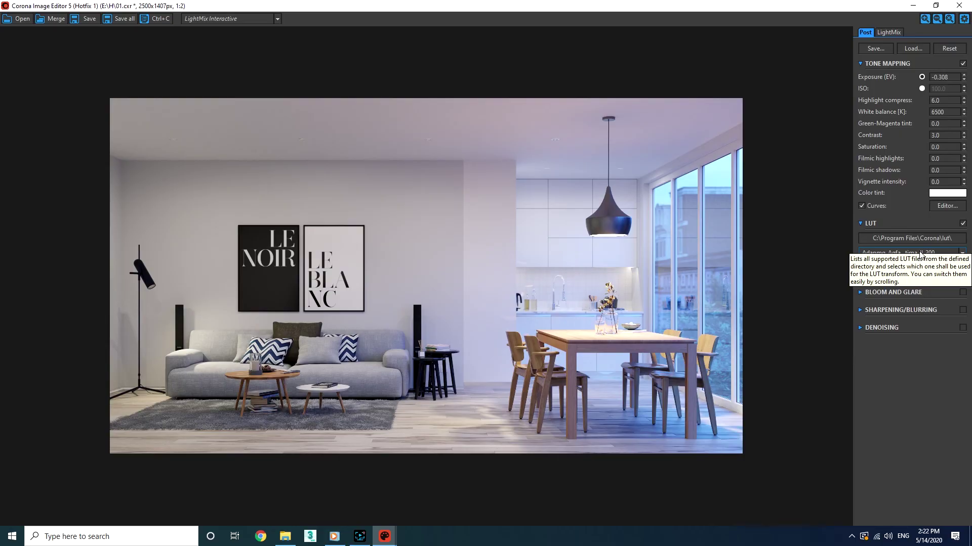
click(920, 253)
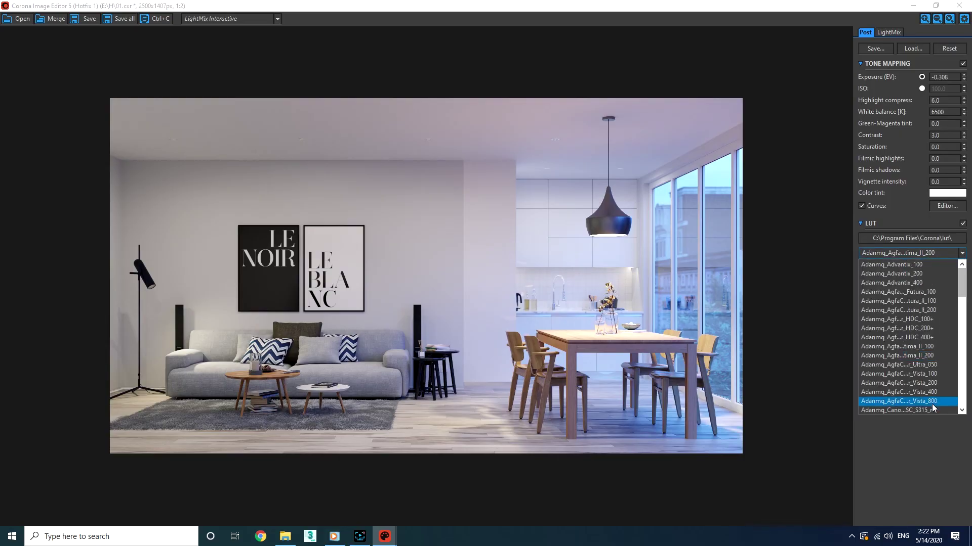
click(928, 375)
scroll(903, 248, down, 2)
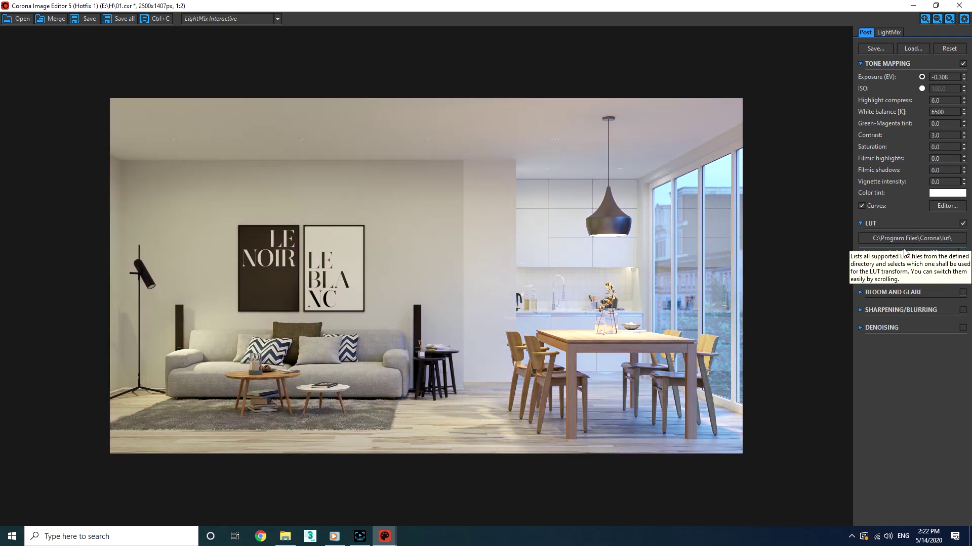
scroll(905, 251, down, 1)
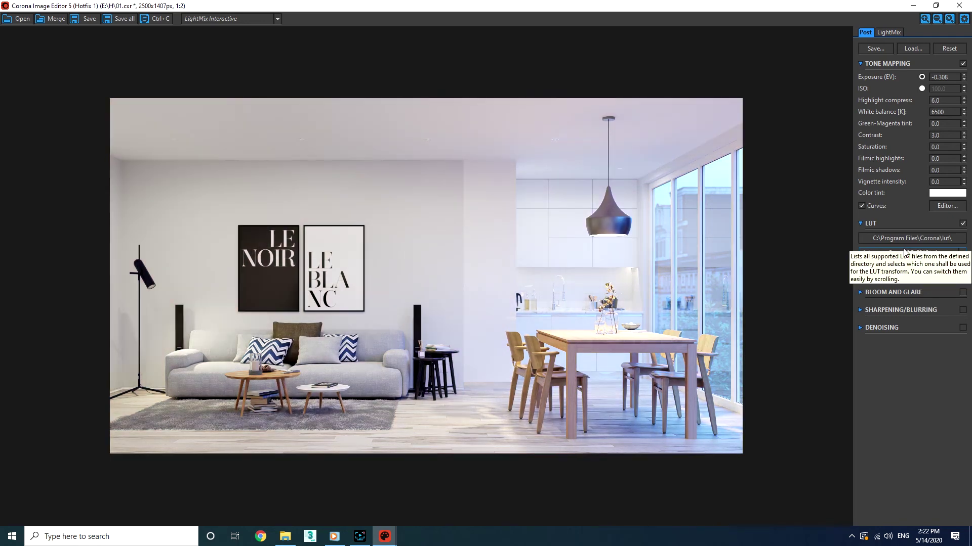
drag(963, 277, 941, 433)
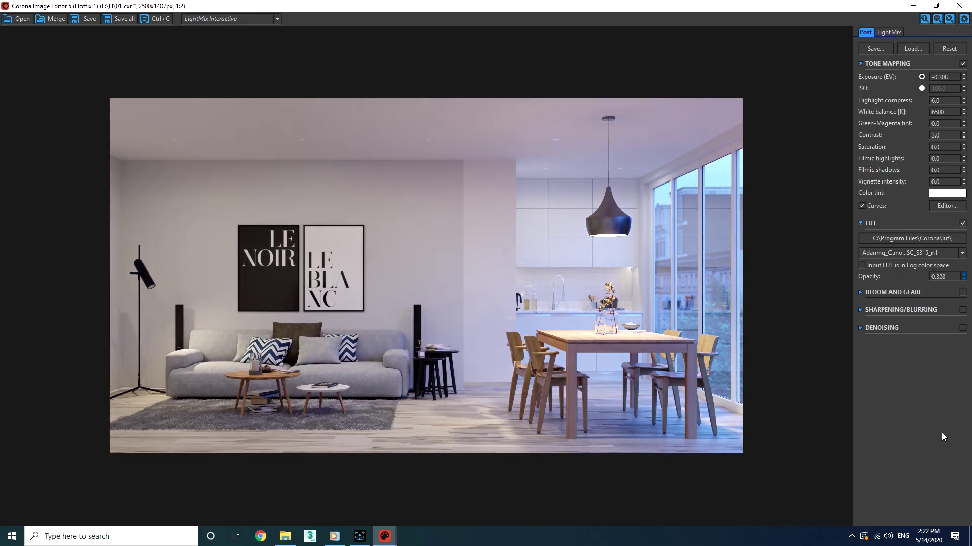
Lower the exposure to -0.704 EV and reduce the blue CShading light layer's intensity to 1.946
drag(963, 77, 956, 111)
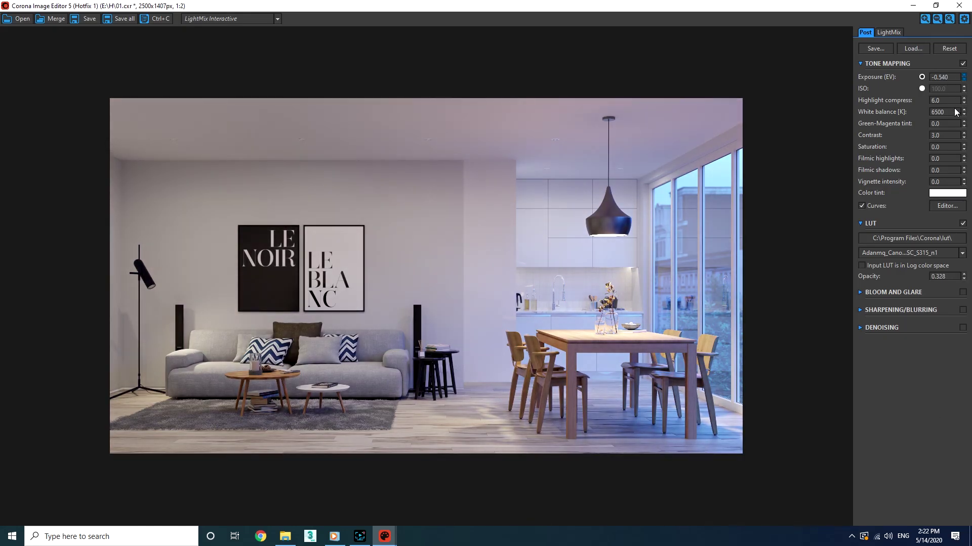
click(888, 32)
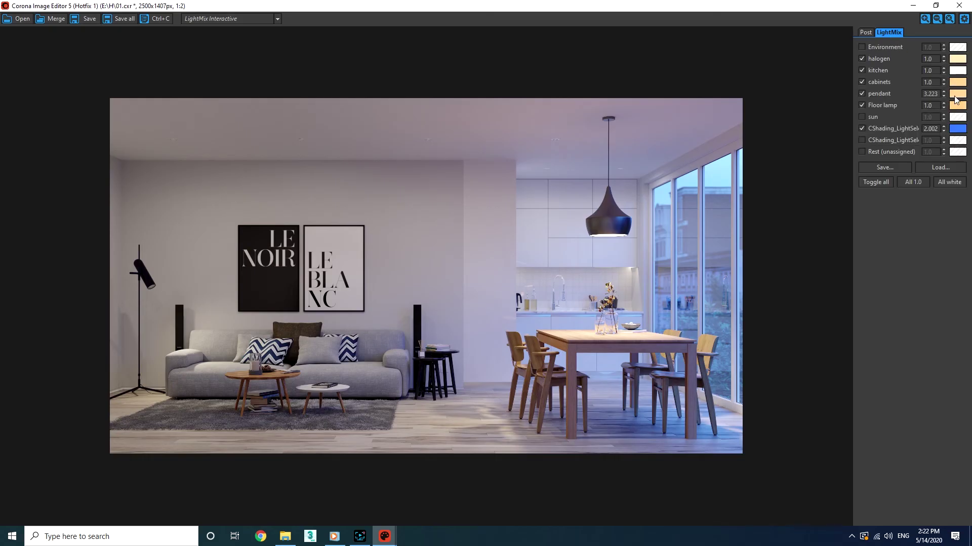
drag(943, 128, 928, 101)
Switch on the Rest (unassigned) light layer, set its intensity to 3.0 and check the render up close
scroll(592, 325, up, 1)
drag(442, 274, 580, 381)
drag(197, 310, 428, 349)
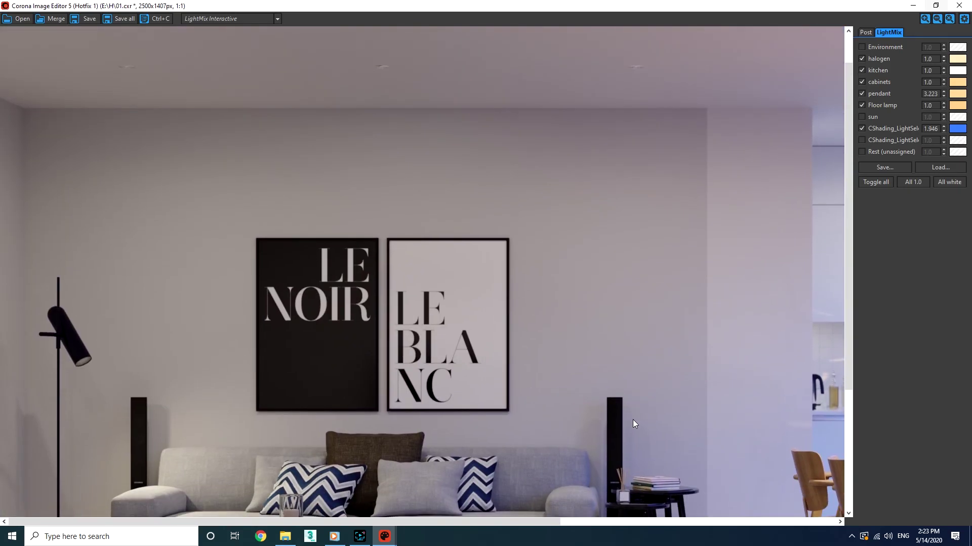
drag(632, 420, 652, 251)
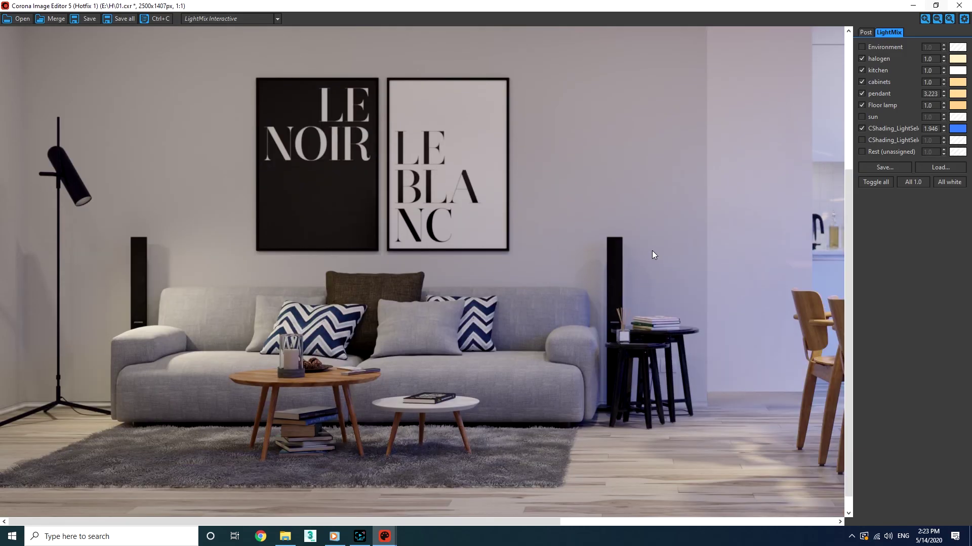
click(862, 152)
double_click(937, 153)
text(2)
key(Return)
scroll(402, 314, right, 10)
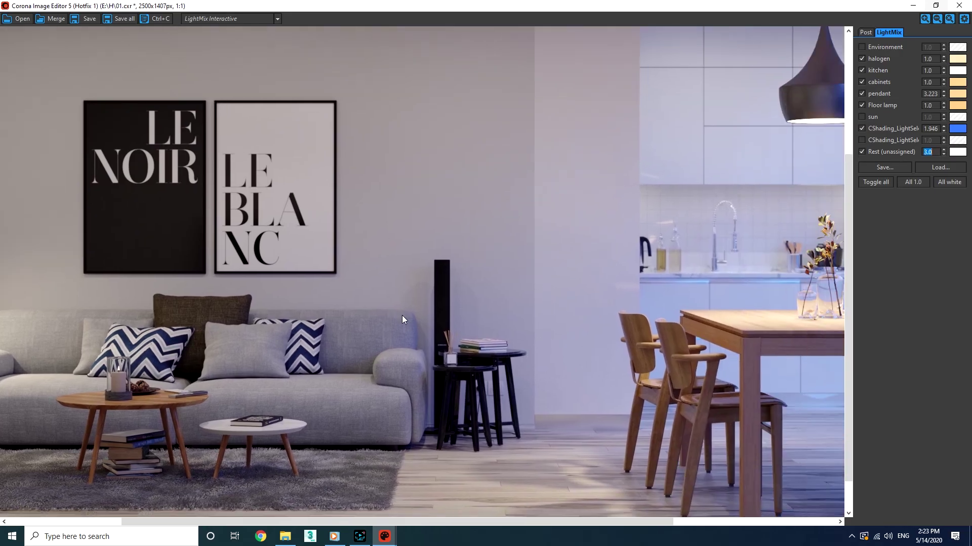
scroll(481, 282, down, 1)
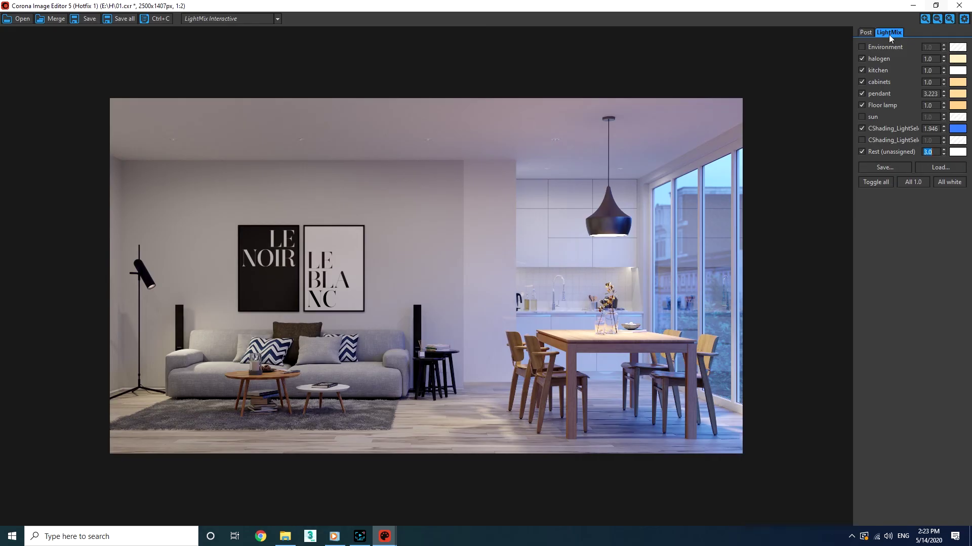
Save the post-processing settings as "Post - dusk" in the Secon lesson - Lighting folder
click(865, 32)
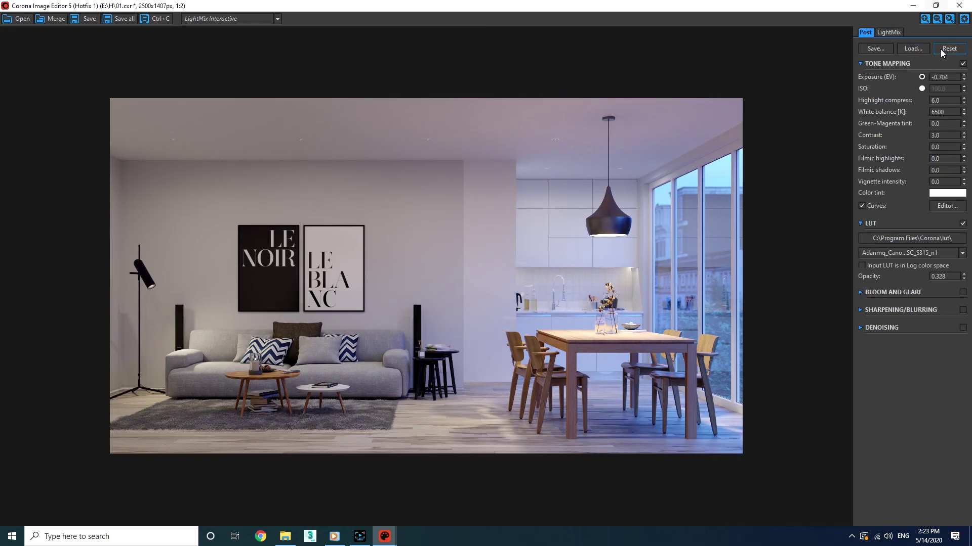
click(881, 49)
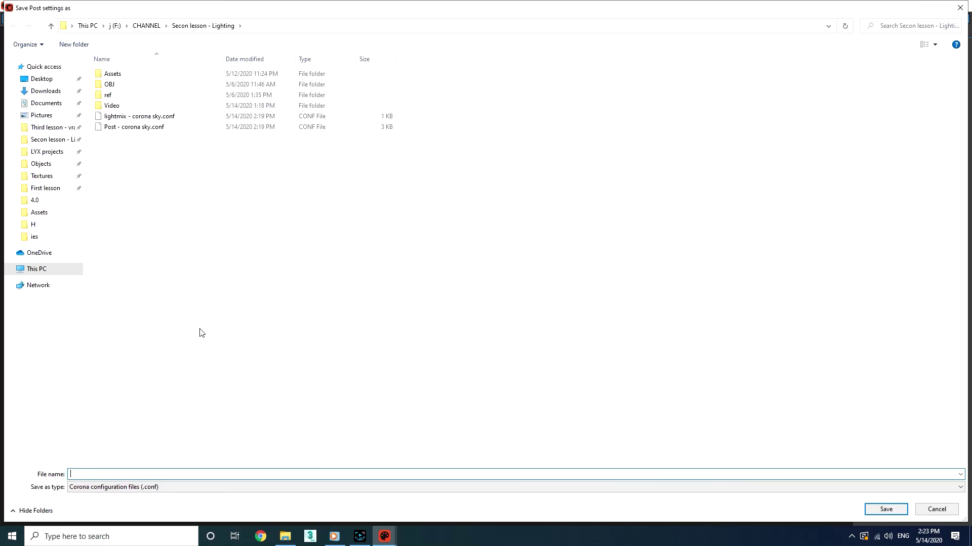
text(Post - sun)
key(Return)
Save the LightMix settings as "lightmix - dusk" in the Secon lesson - Lighting folder
click(889, 32)
click(885, 168)
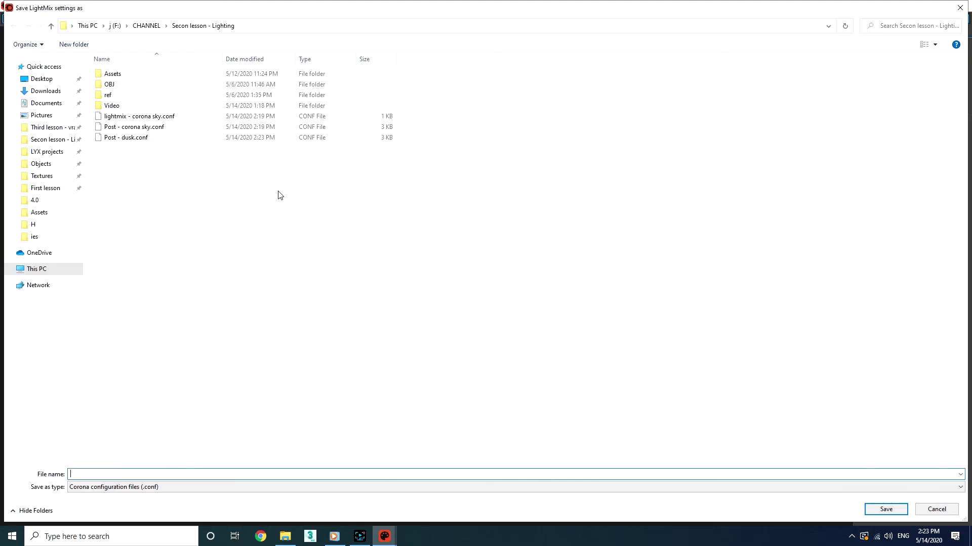
text(Post)
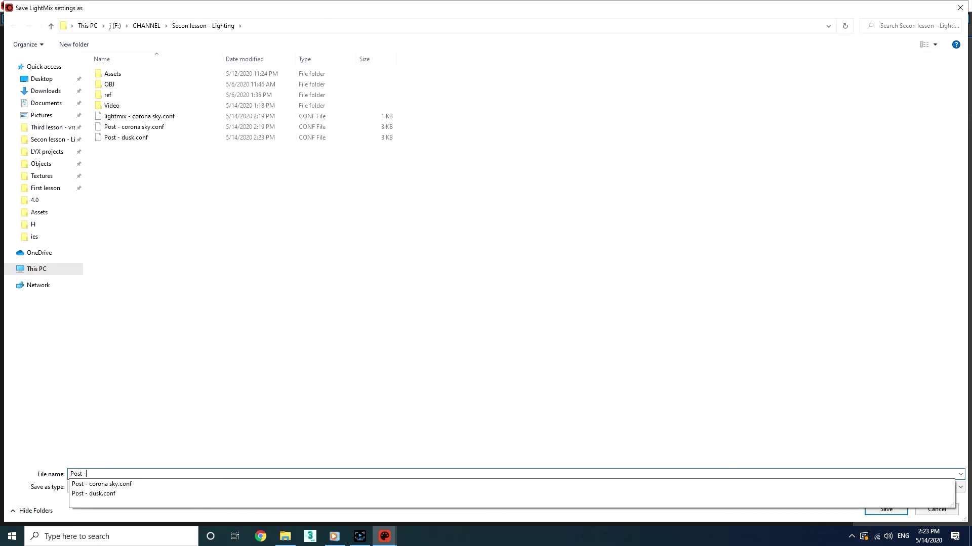
text( -)
key(BackSpace)
key(BackSpace)
key(BackSpace)
key(BackSpace)
key(BackSpace)
key(BackSpace)
text(light)
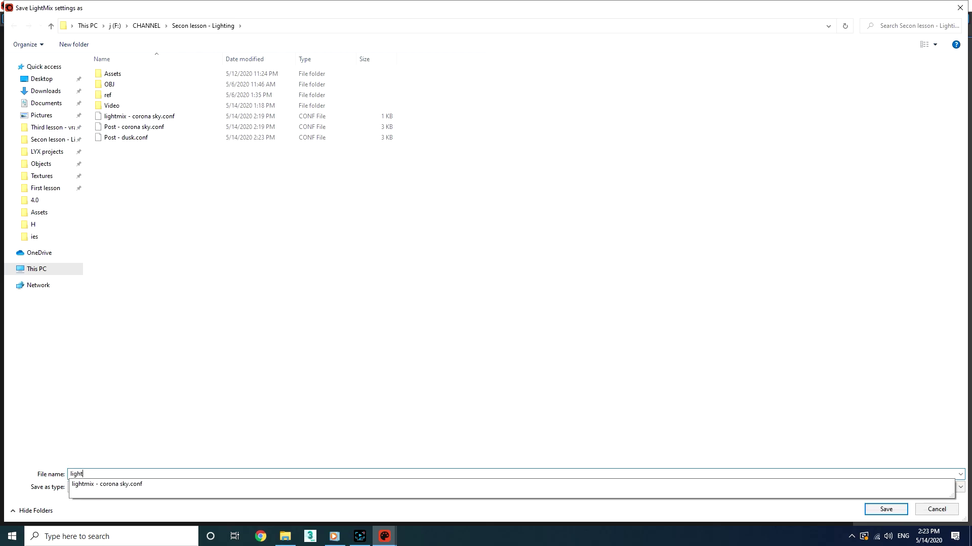
text(mix - dusk)
key(Return)
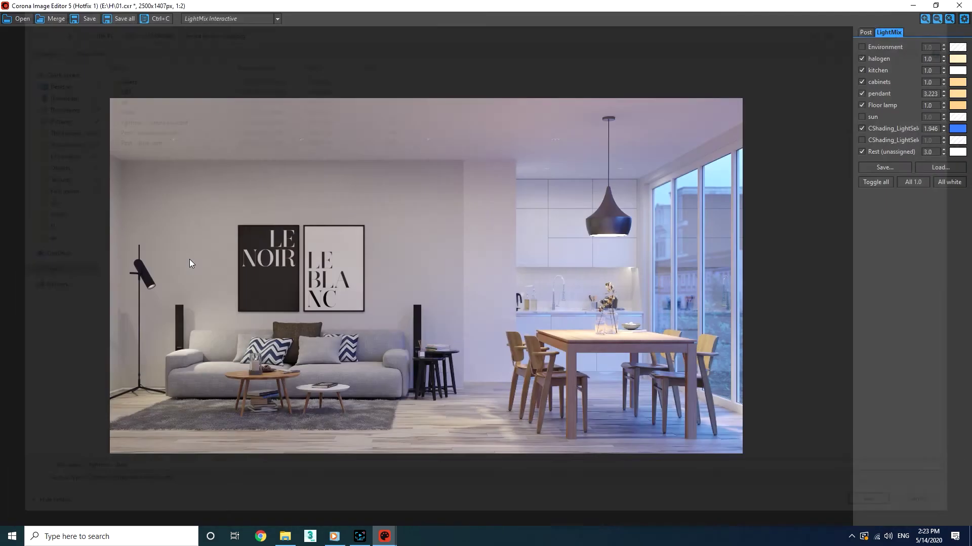
Switch to the Corona Image Editor window holding the 02.cxr render of the dining table
click(385, 535)
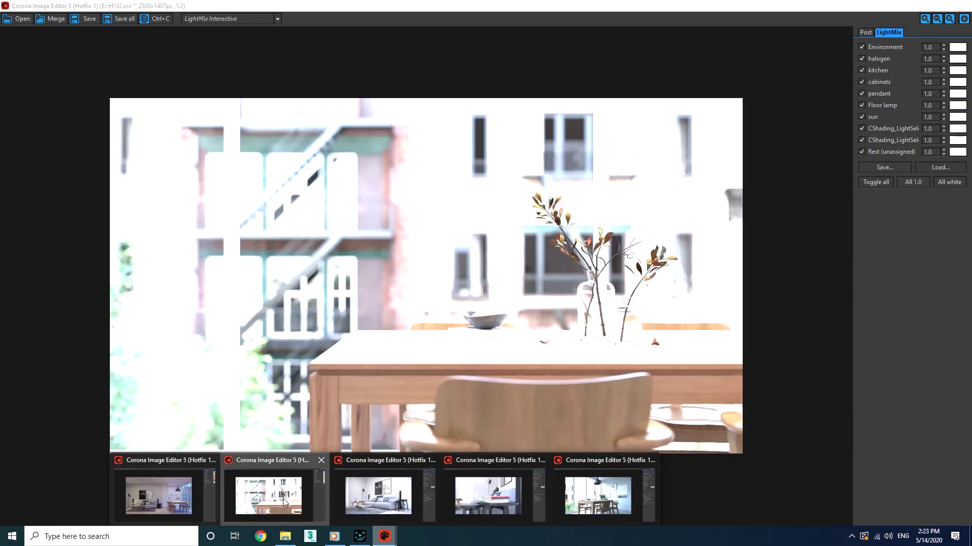
click(284, 499)
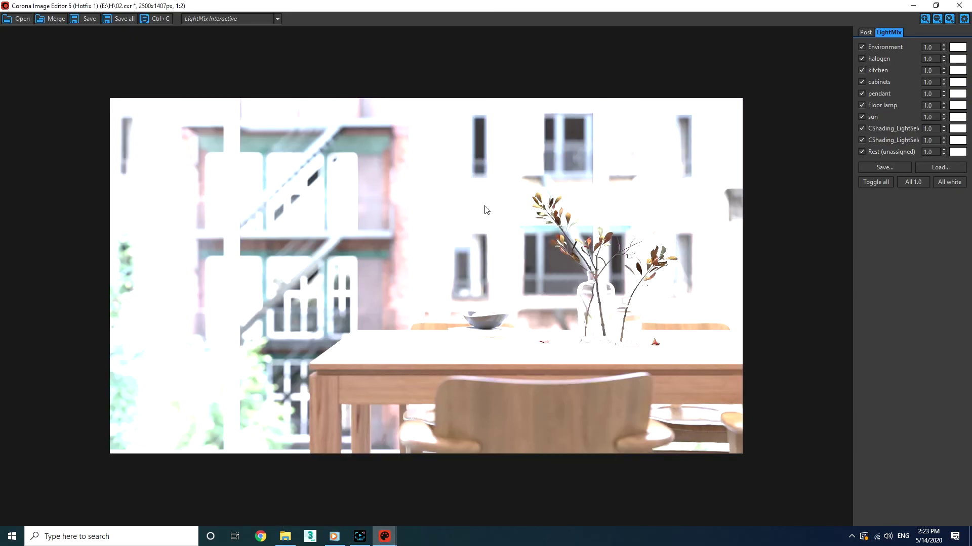
Load the "lightmix - dusk" LightMix settings and the "Post - dusk" post-processing settings onto the 02.cxr dining table render
click(930, 166)
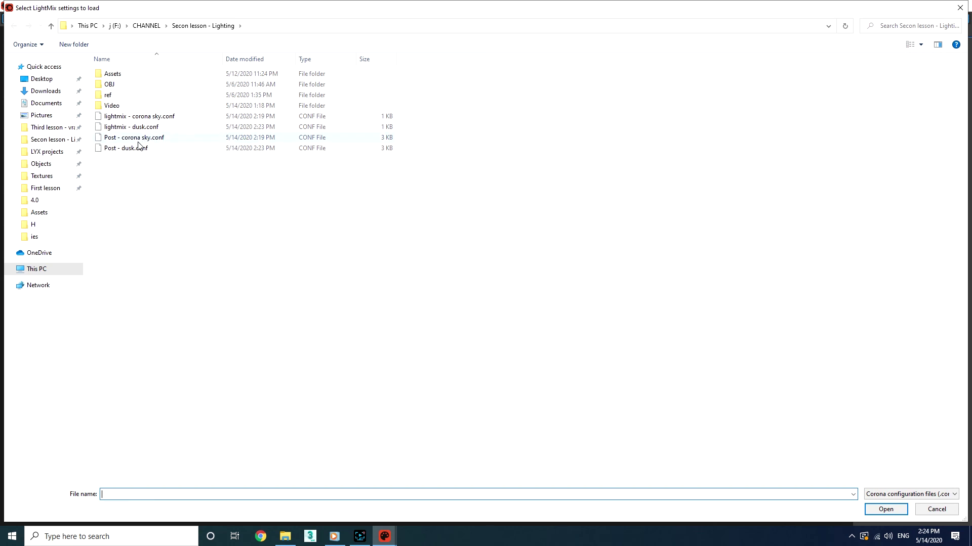
double_click(127, 131)
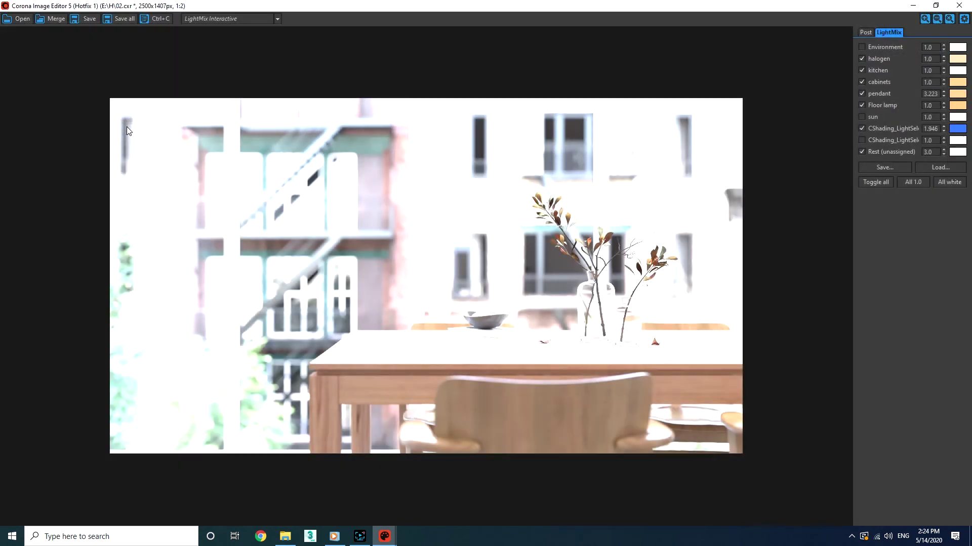
click(865, 32)
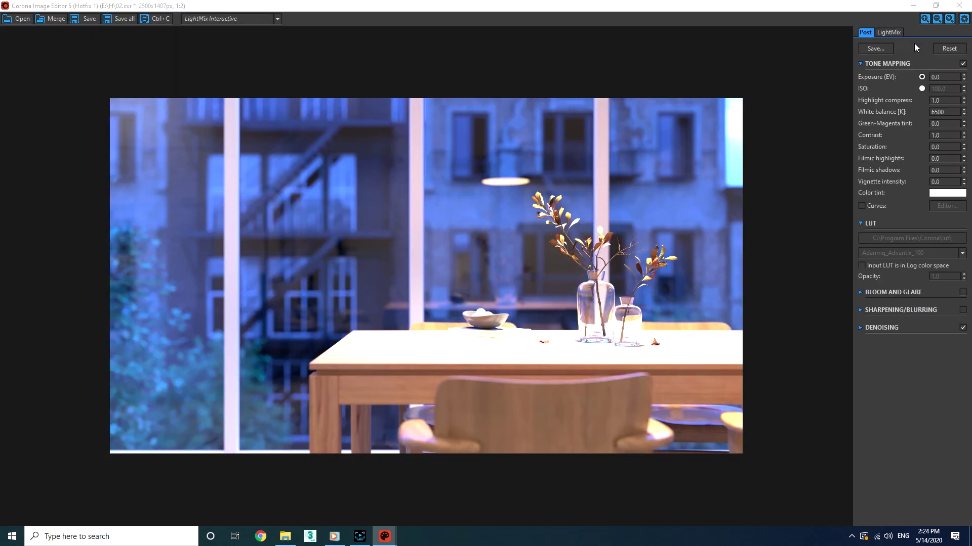
click(913, 47)
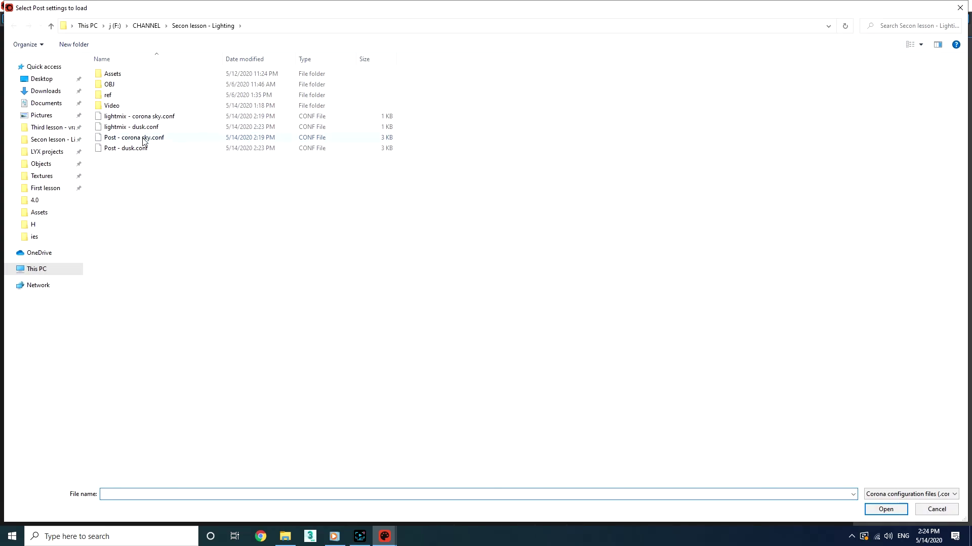
double_click(122, 149)
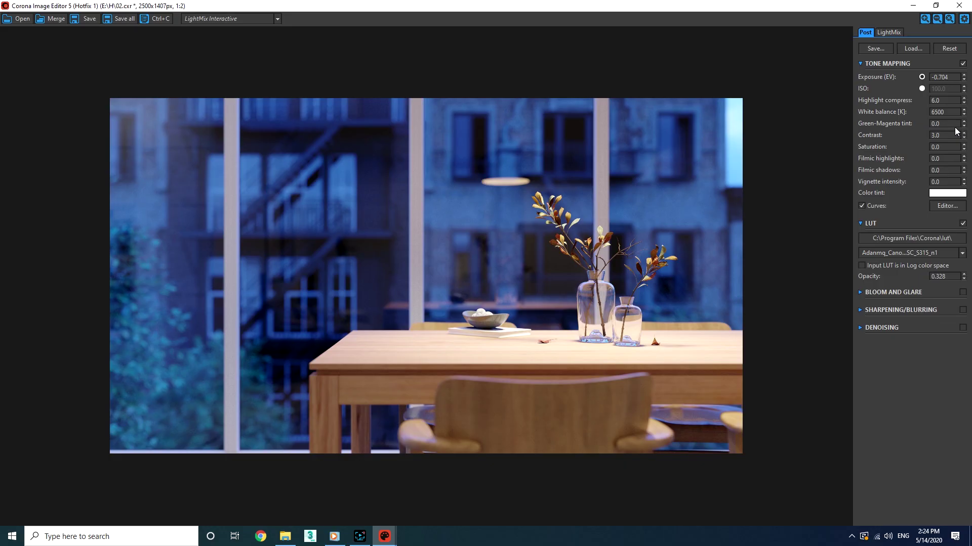
Fine-tune the dusk mood by setting contrast to 3.076, pendant intensity to 2.303 and the blue CShading light layer to 1.685
drag(963, 136, 943, 116)
click(889, 32)
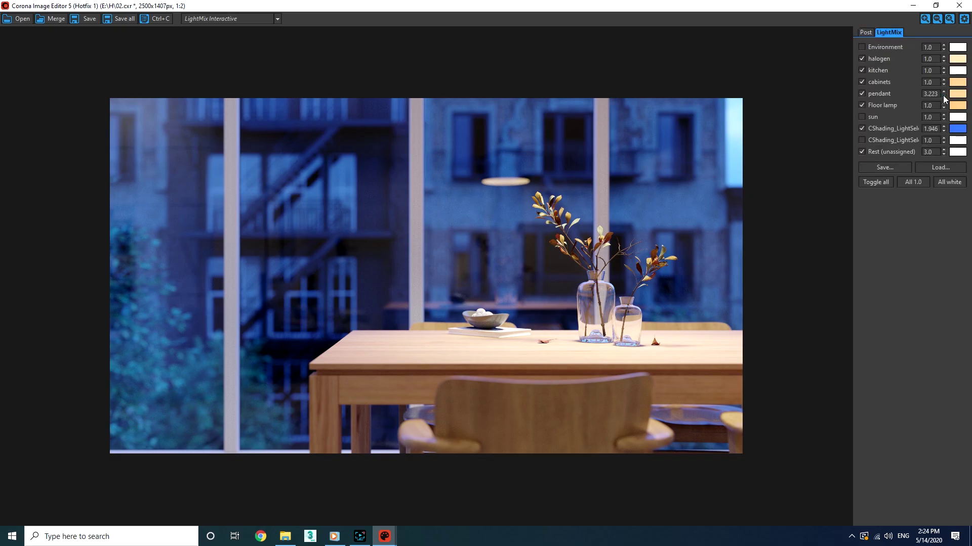
drag(944, 95, 934, 128)
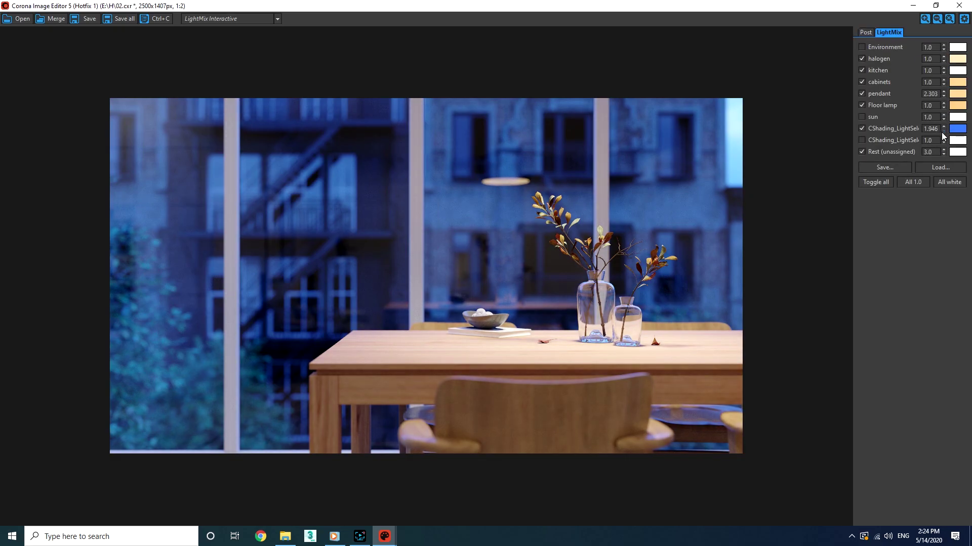
drag(941, 161, 923, 125)
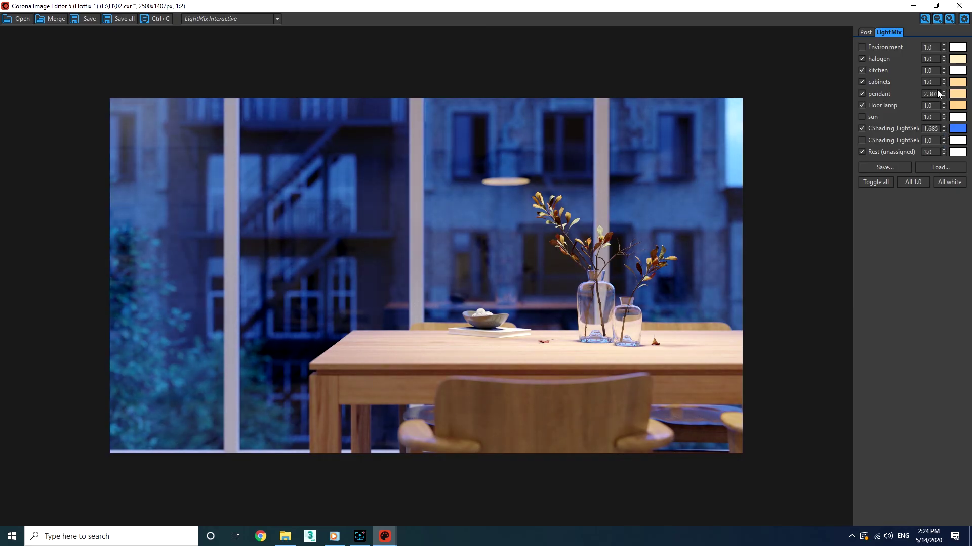
Load the "lightmix - corona sky" and "Post - corona sky" settings onto the dining table render and adjust its highlight compression
click(920, 167)
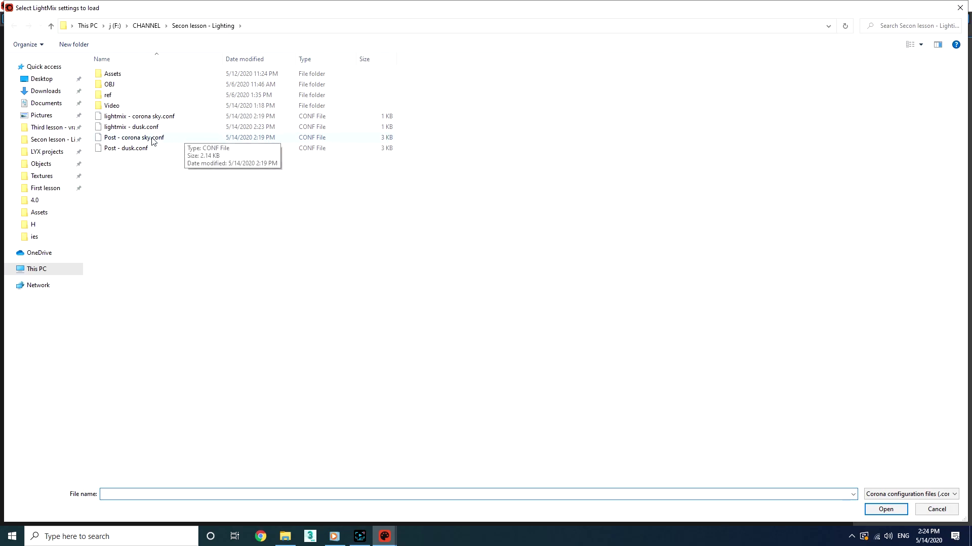
double_click(123, 119)
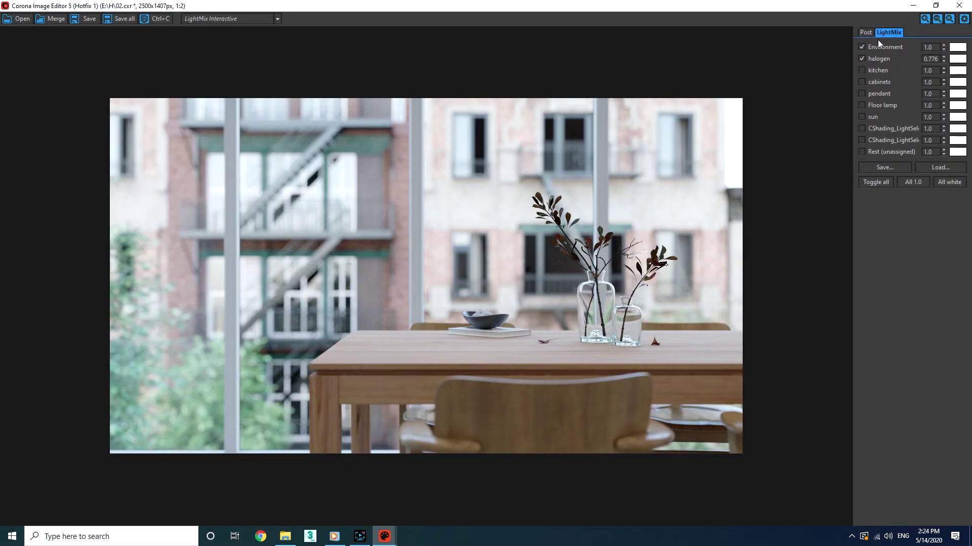
click(865, 32)
click(912, 49)
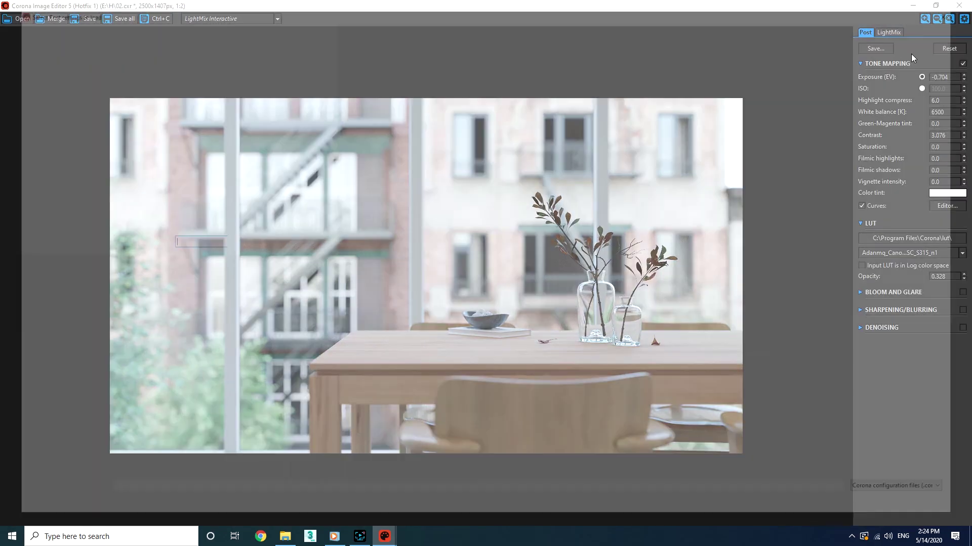
double_click(116, 141)
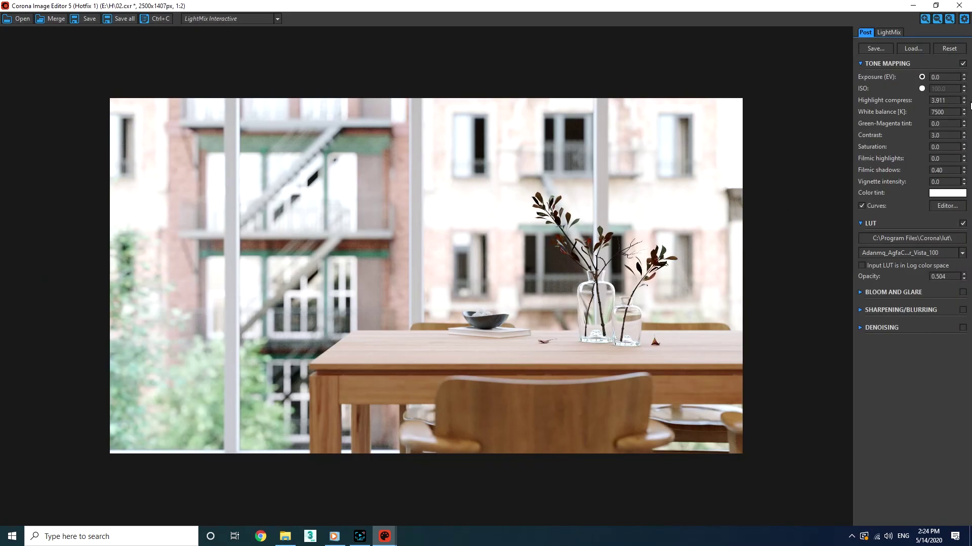
drag(963, 101, 951, 216)
drag(937, 99, 923, 149)
Switch to the Corona Image Editor window holding the 03.cxr render of the sofa
mouse_move(385, 536)
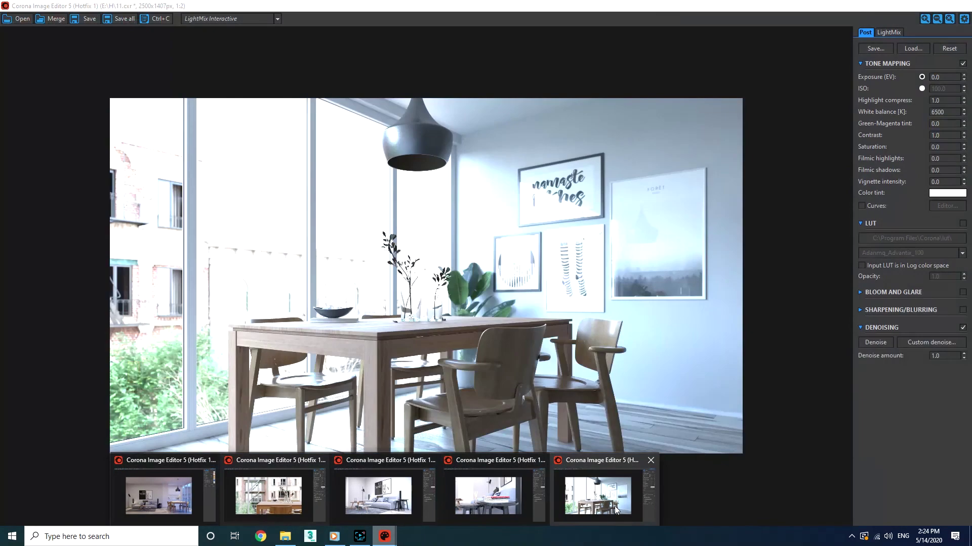
click(602, 493)
mouse_move(386, 535)
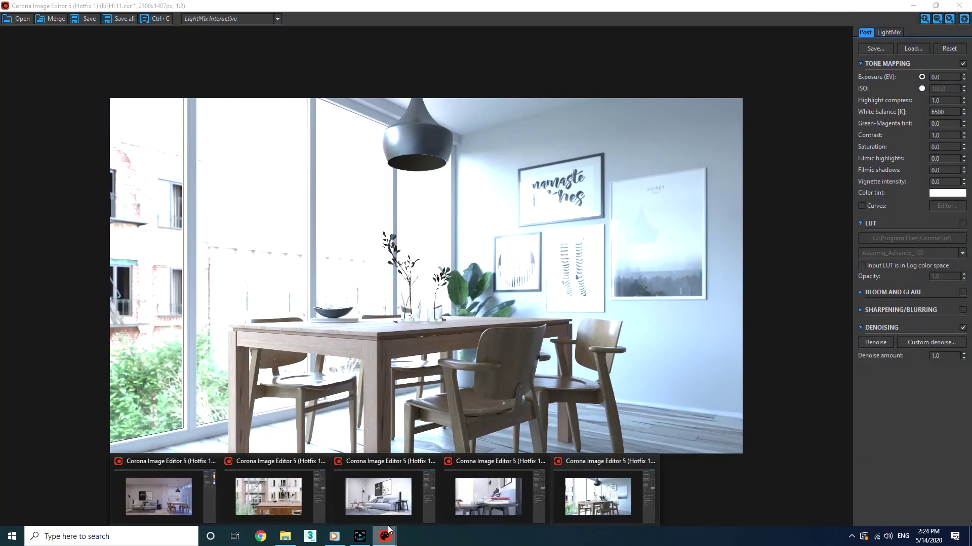
click(488, 496)
Load the "lightmix - corona sky" and "Post - corona sky" settings onto the sofa render and check it up close
click(890, 32)
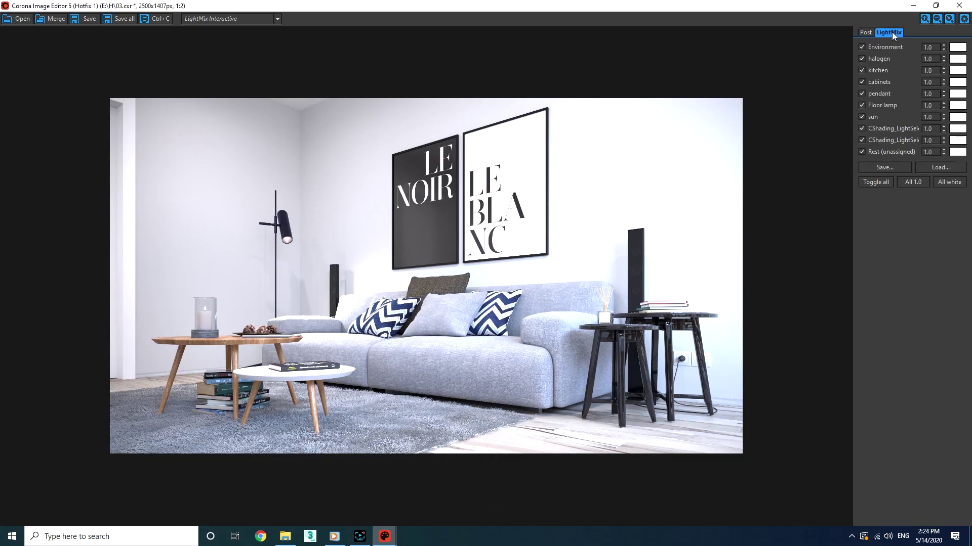
click(928, 172)
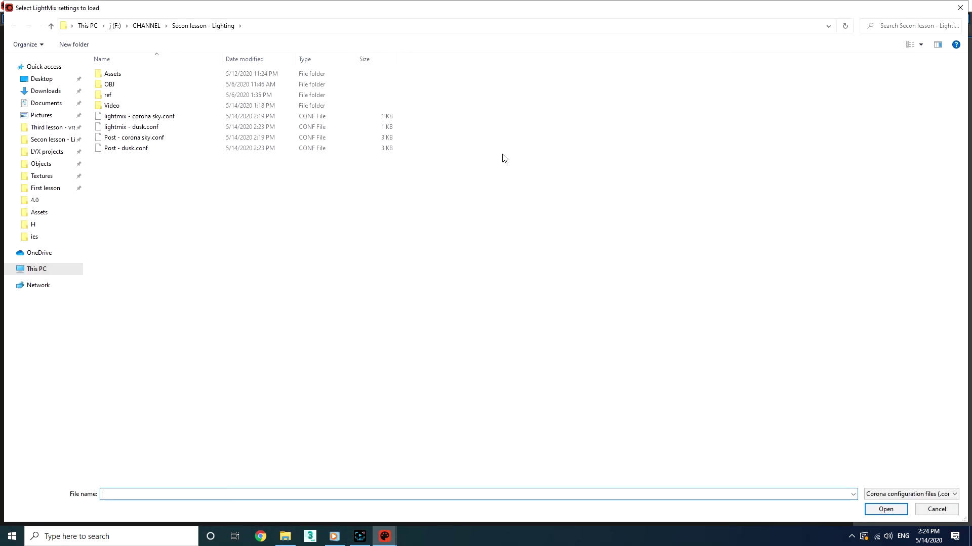
double_click(143, 117)
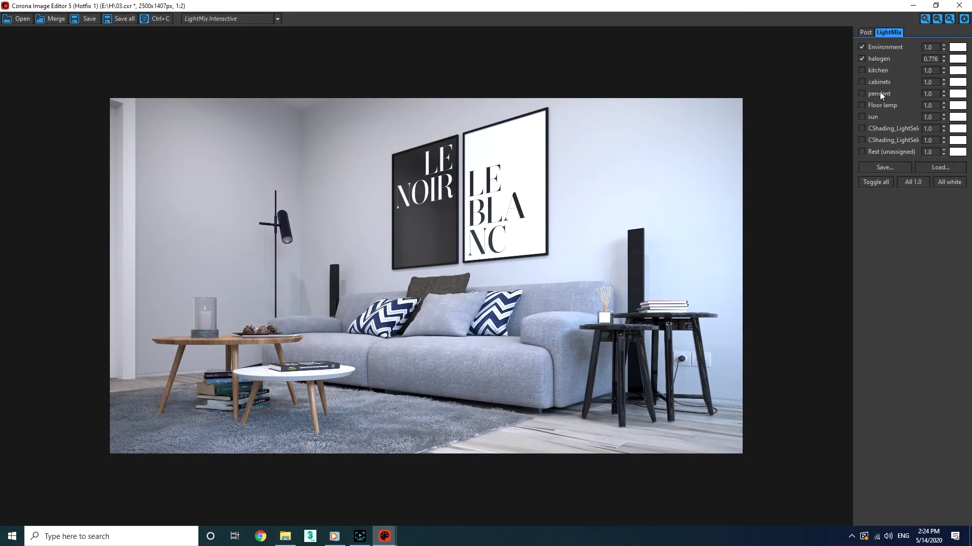
click(865, 32)
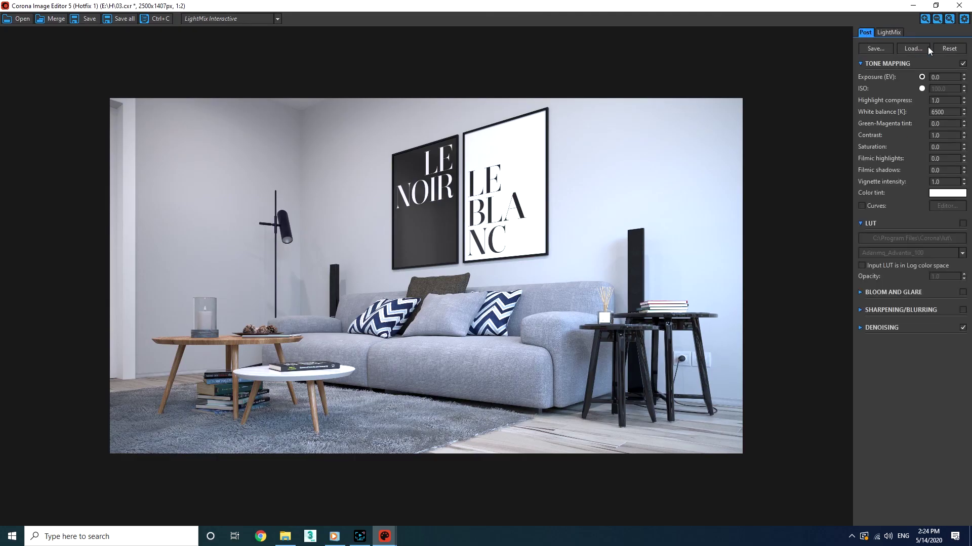
click(913, 48)
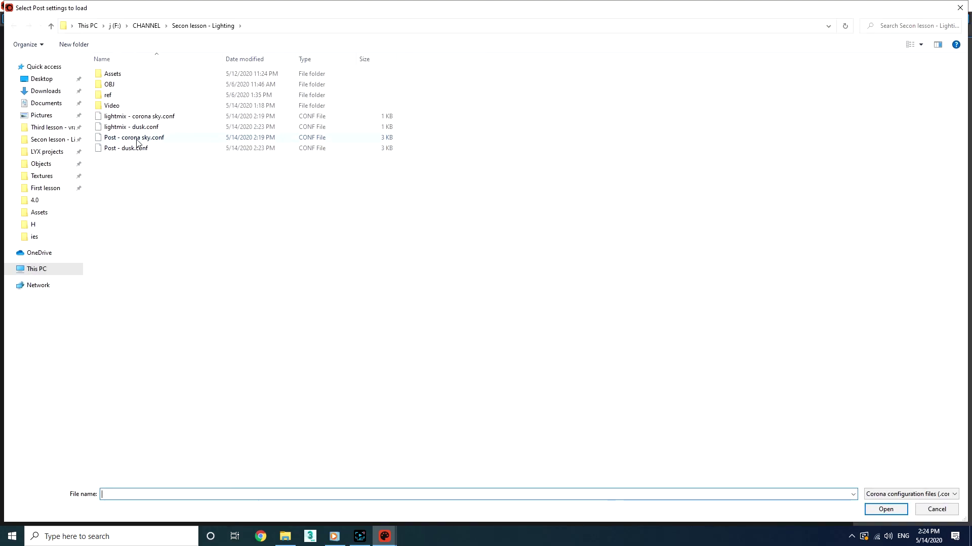
double_click(136, 138)
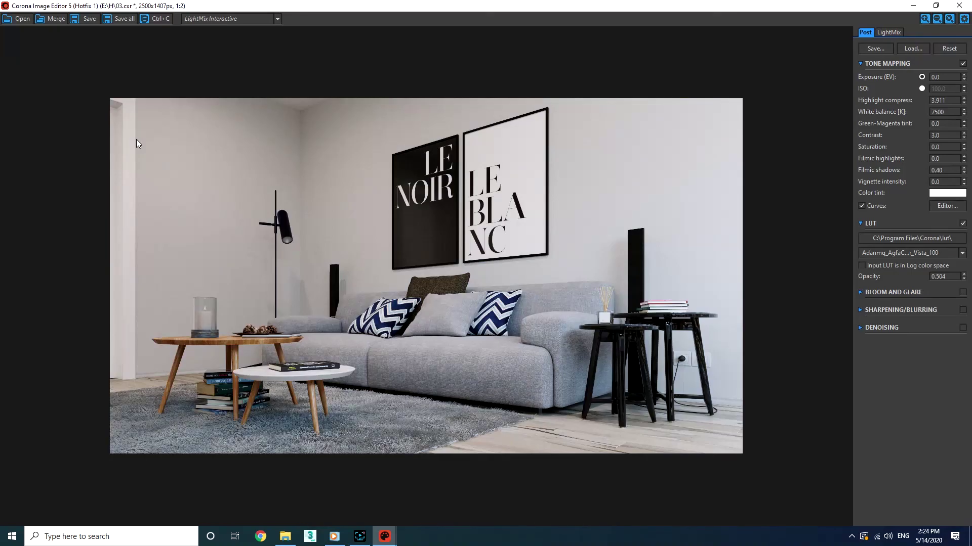
scroll(500, 359, up, 1)
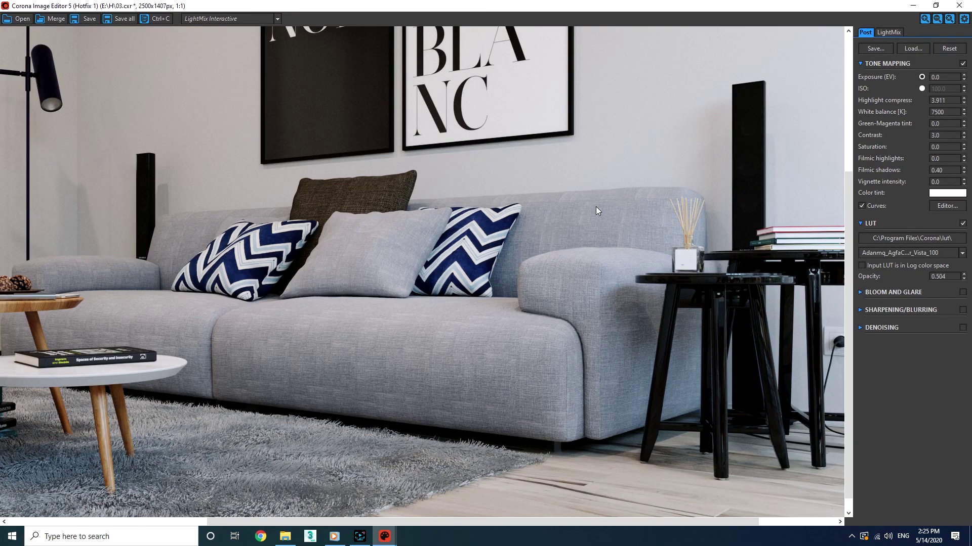
drag(596, 207, 440, 250)
scroll(440, 250, down, 1)
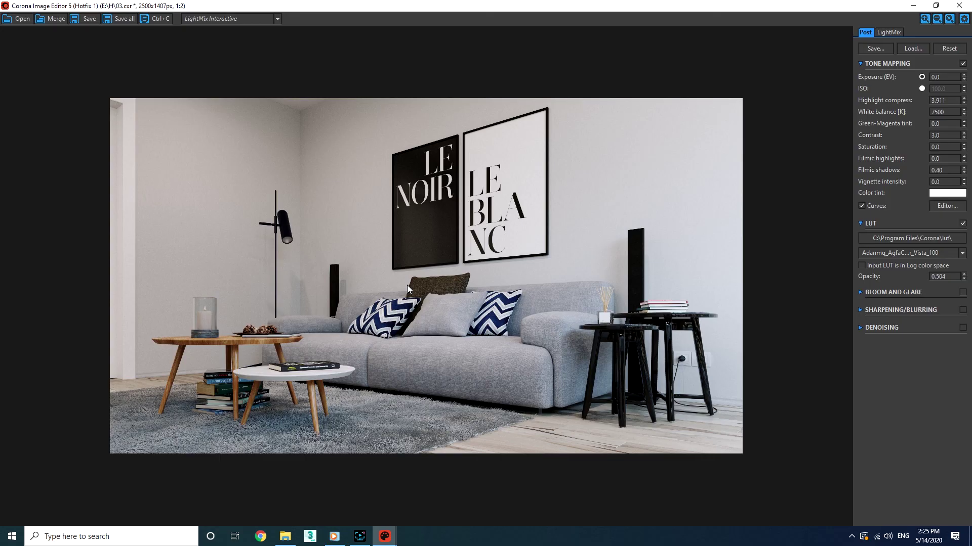
Apply the dusk mood to the sofa render by loading the "lightmix - dusk" and "Post - dusk" settings
click(888, 32)
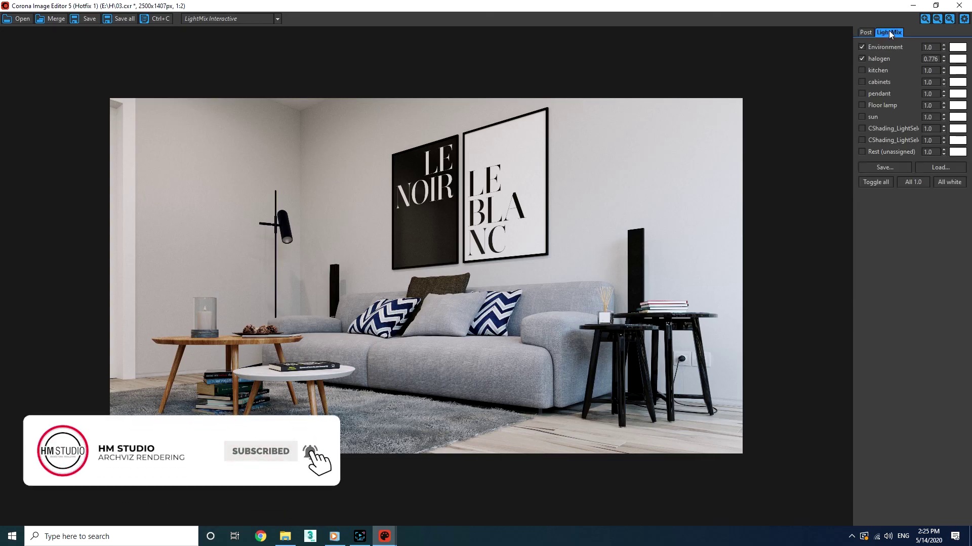
click(933, 168)
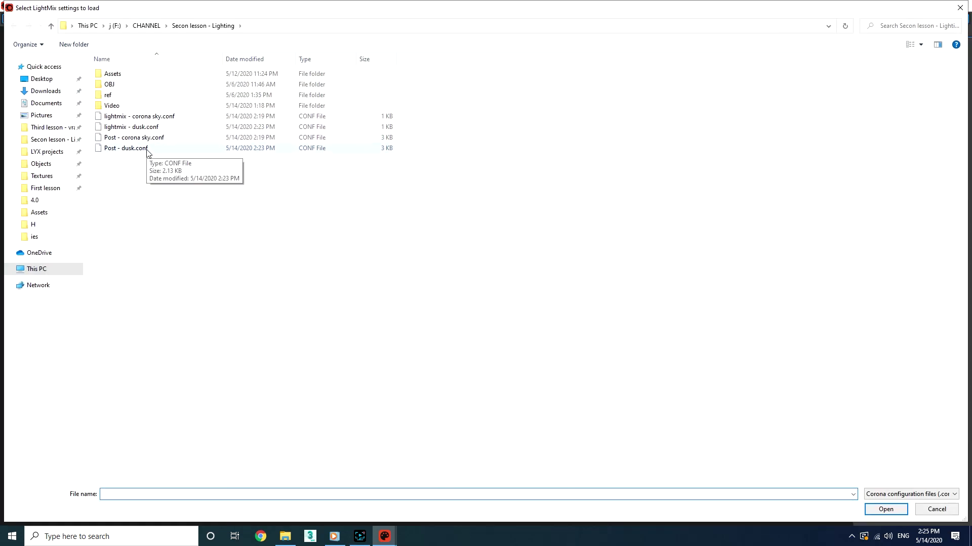
double_click(134, 127)
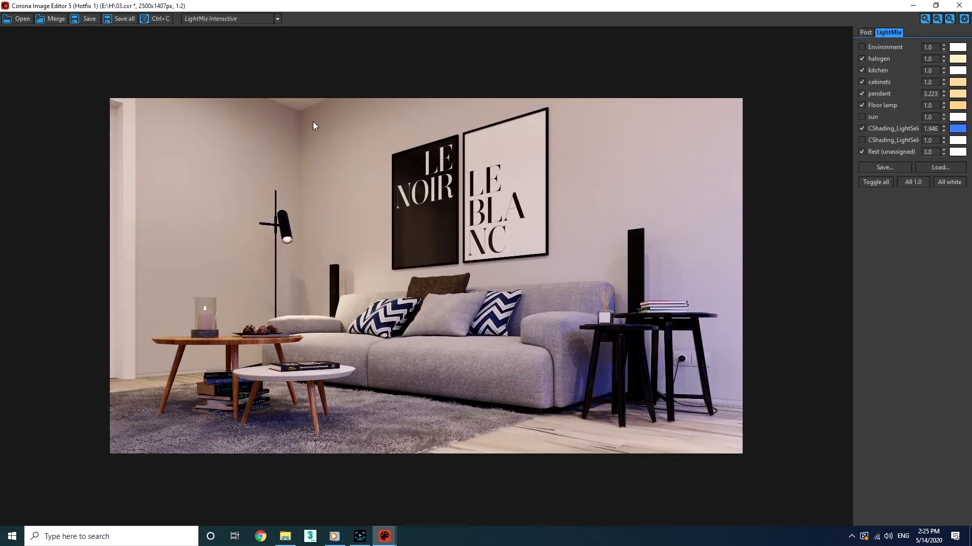
click(865, 32)
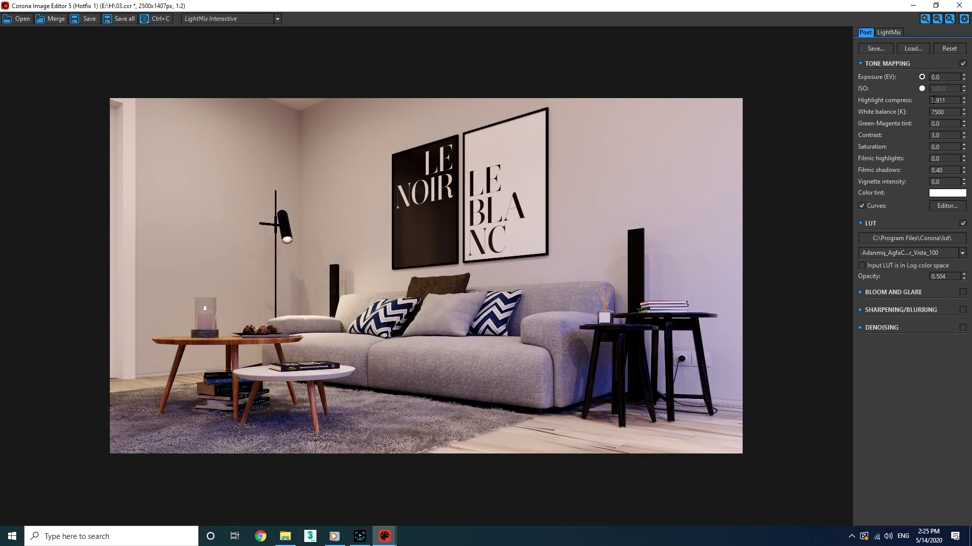
click(913, 48)
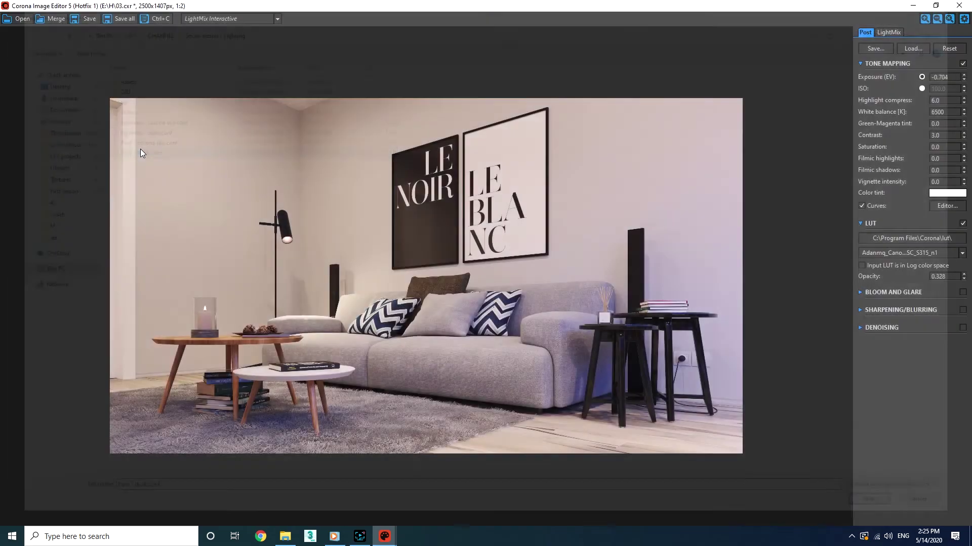
double_click(141, 148)
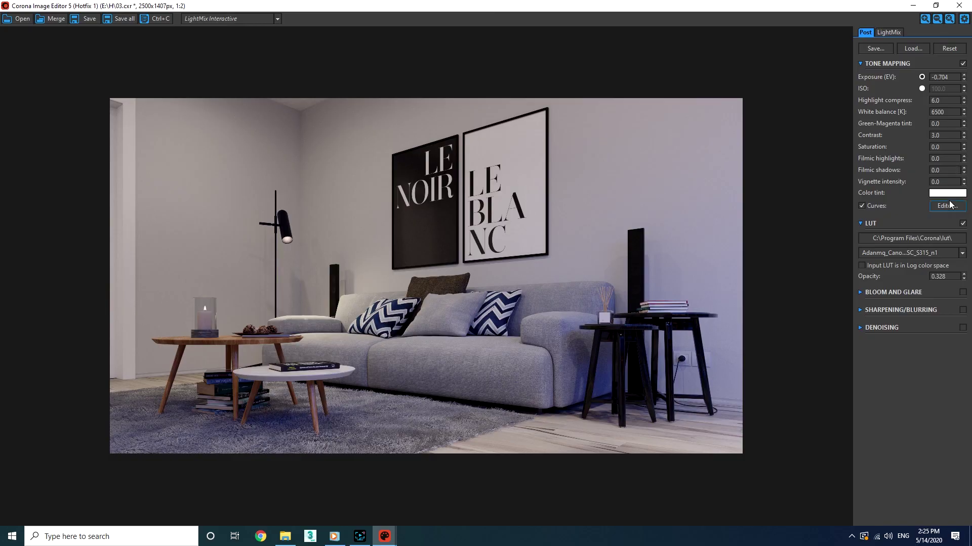
Set the sofa render's contrast to 3.096 and open the tone-mapping curves editor
drag(963, 136, 967, 197)
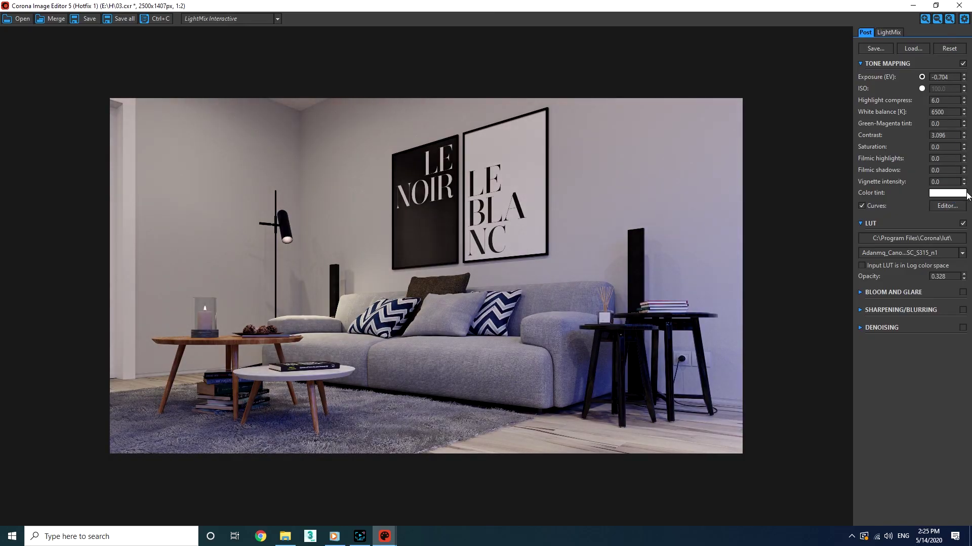
click(947, 206)
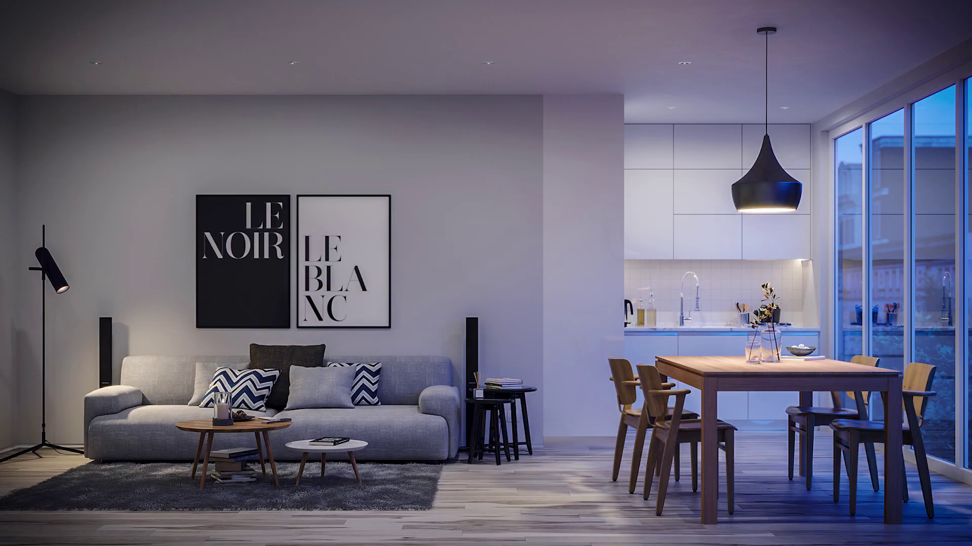